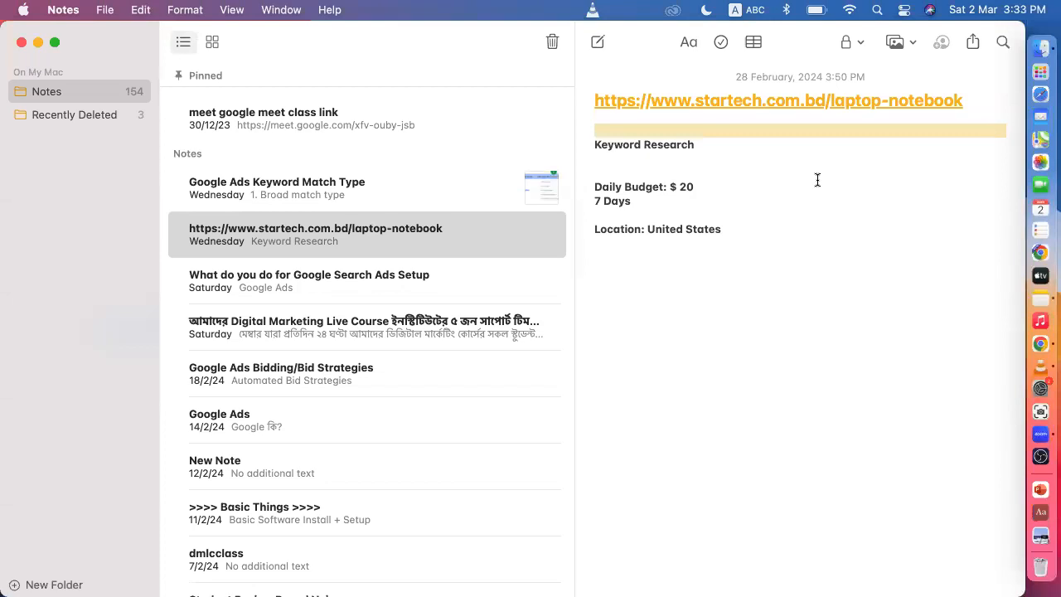
Review the keyword research and campaign setup items in the note "What do you do for Google Search Ads Setup"
click(301, 284)
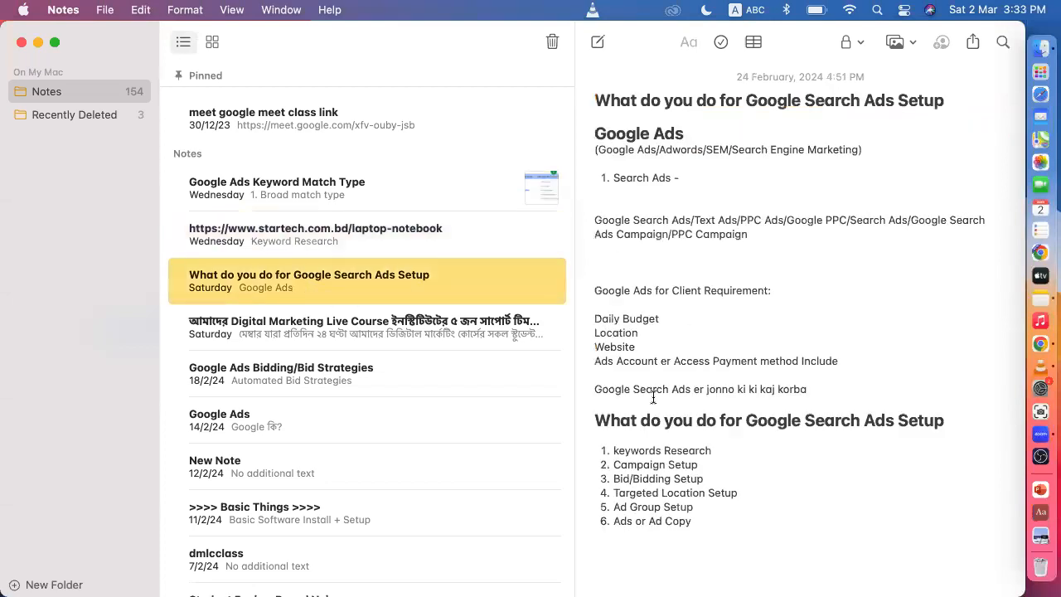
scroll(653, 398, down, 2)
drag(613, 394, 716, 394)
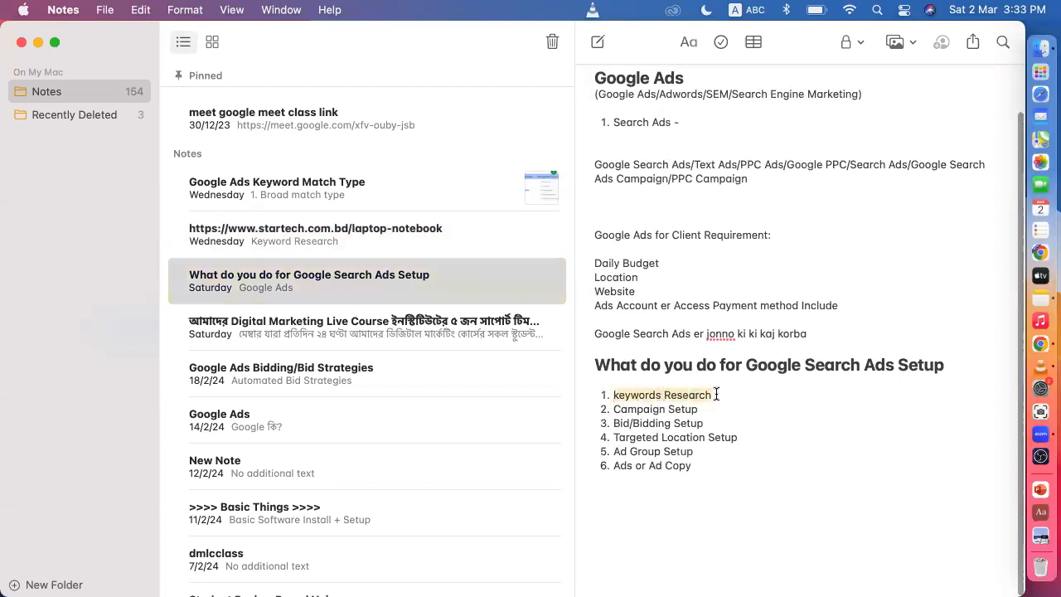
drag(614, 409, 700, 410)
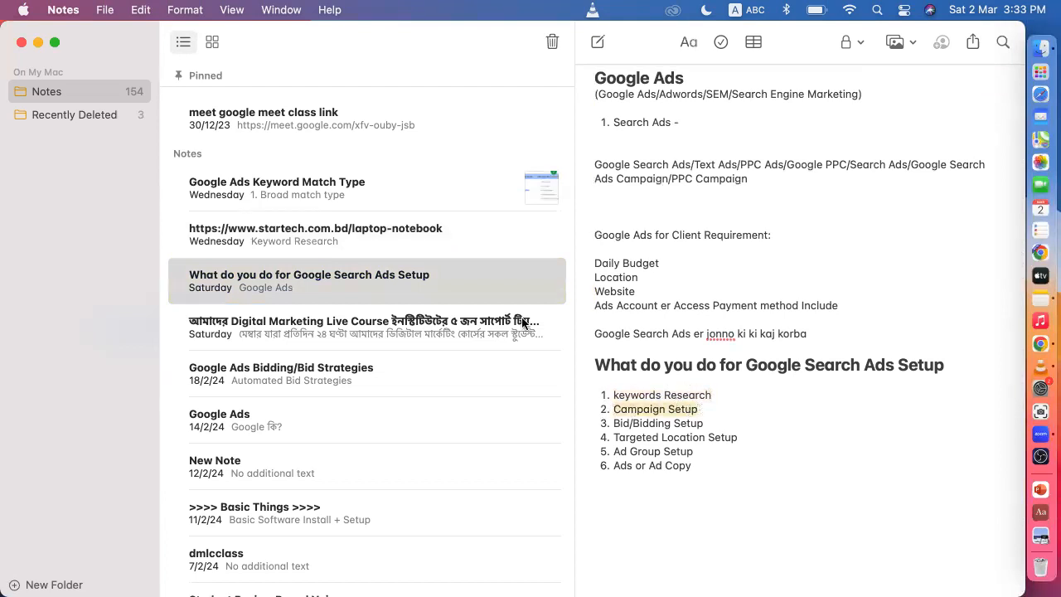
click(22, 42)
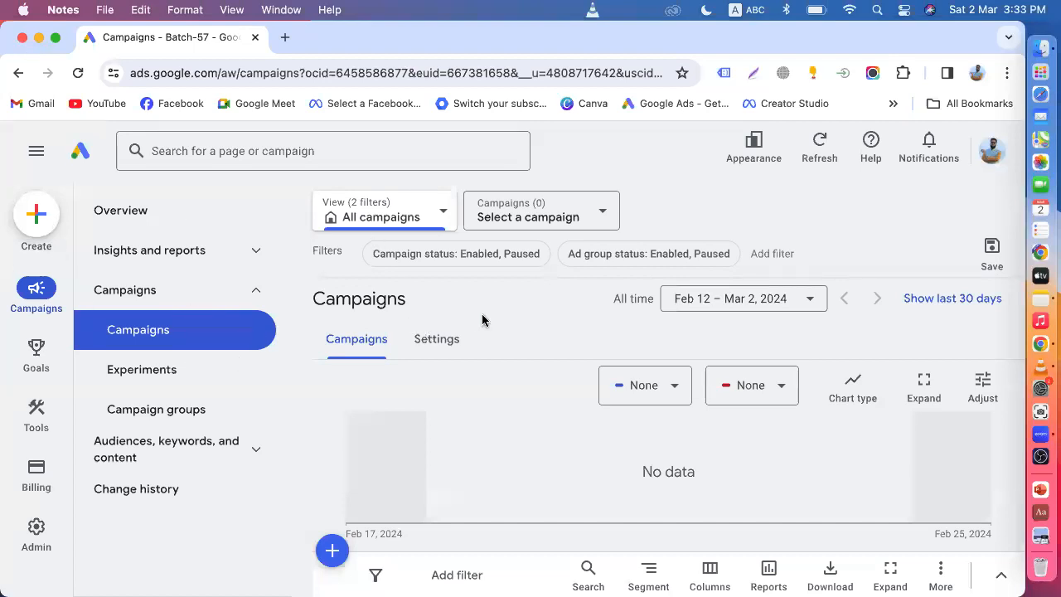
Start creating a new campaign in Google Ads and bring up the campaign objective choices
scroll(482, 320, down, 5)
scroll(472, 322, up, 2)
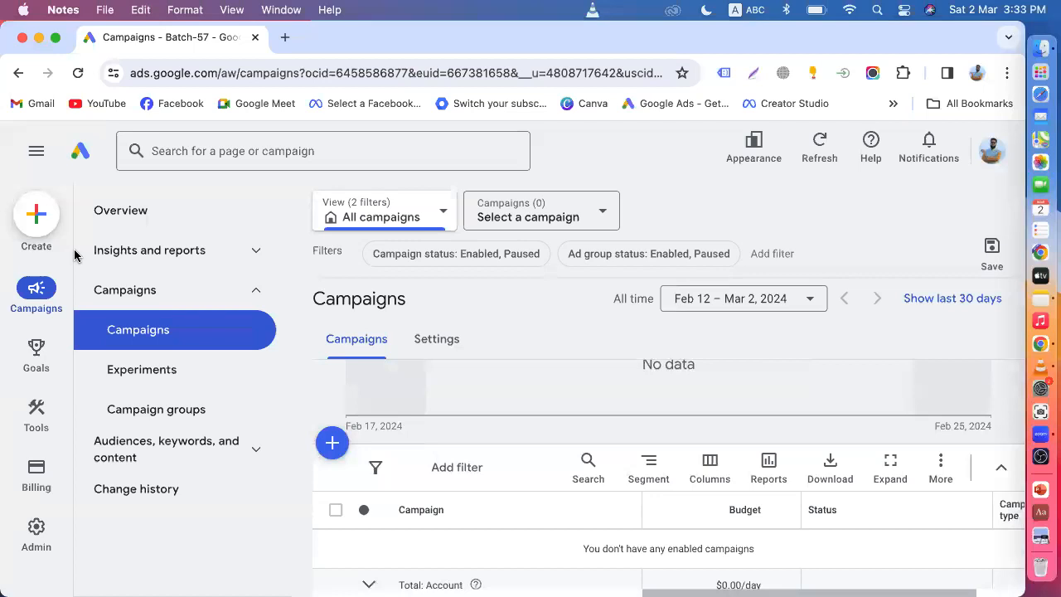
click(37, 223)
click(38, 222)
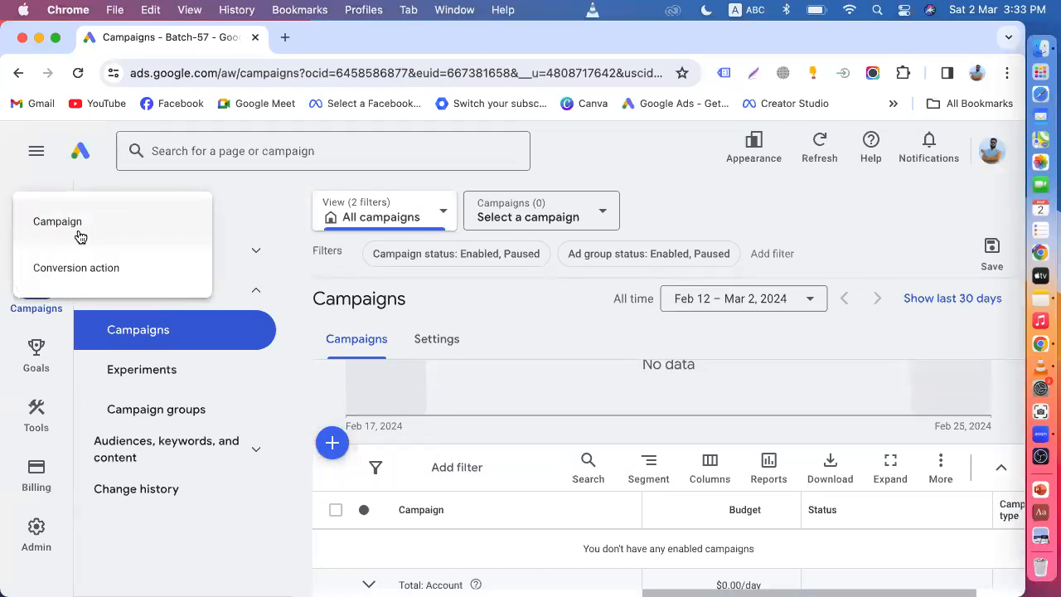
click(78, 236)
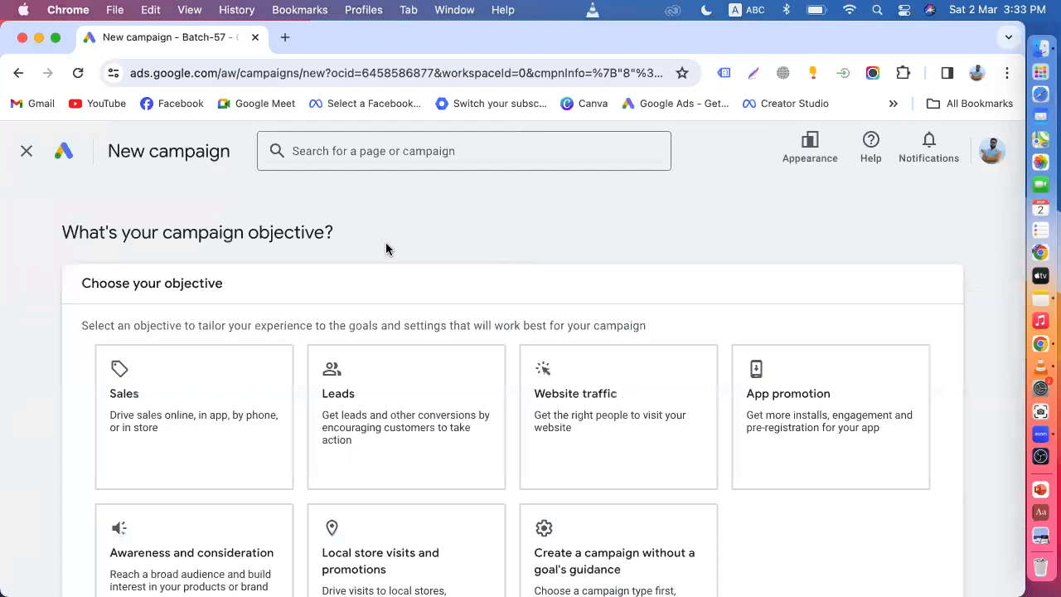
scroll(386, 248, down, 3)
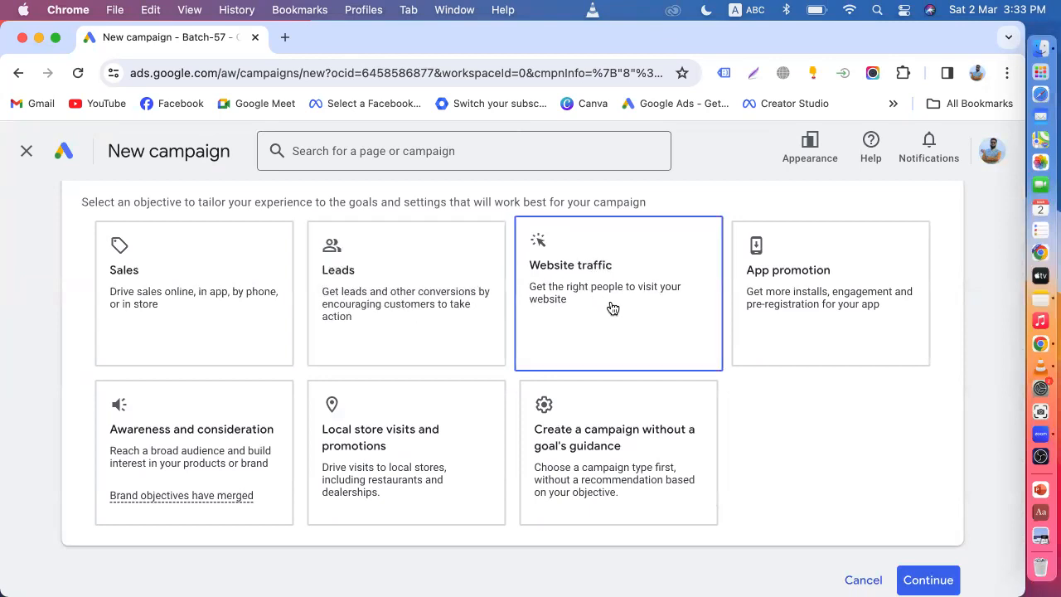
In Notes, add the line "Web Site A Traffic" below the location in the startech laptop-notebook note
click(1025, 305)
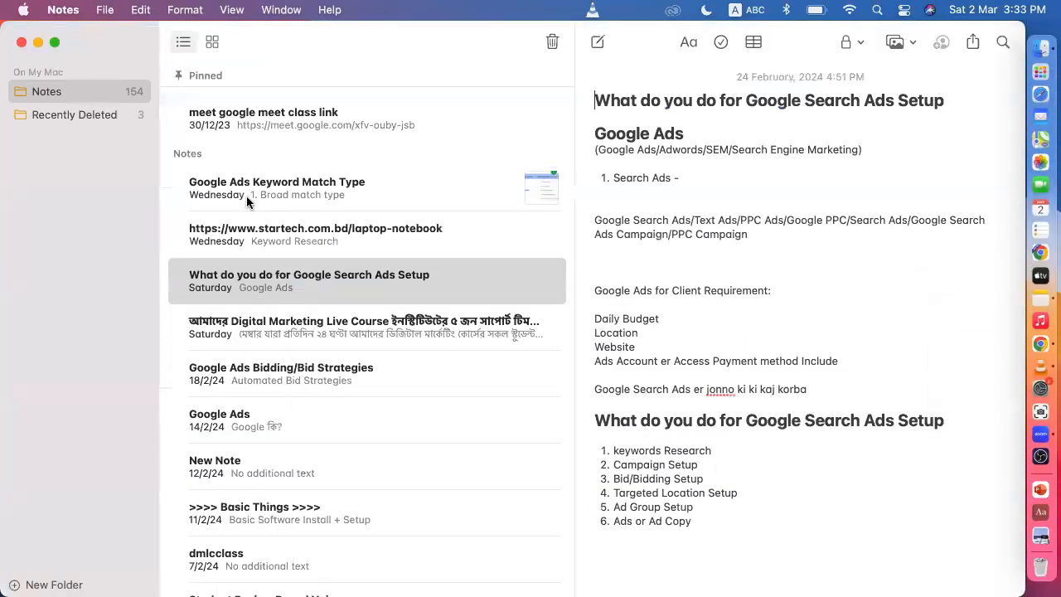
click(260, 233)
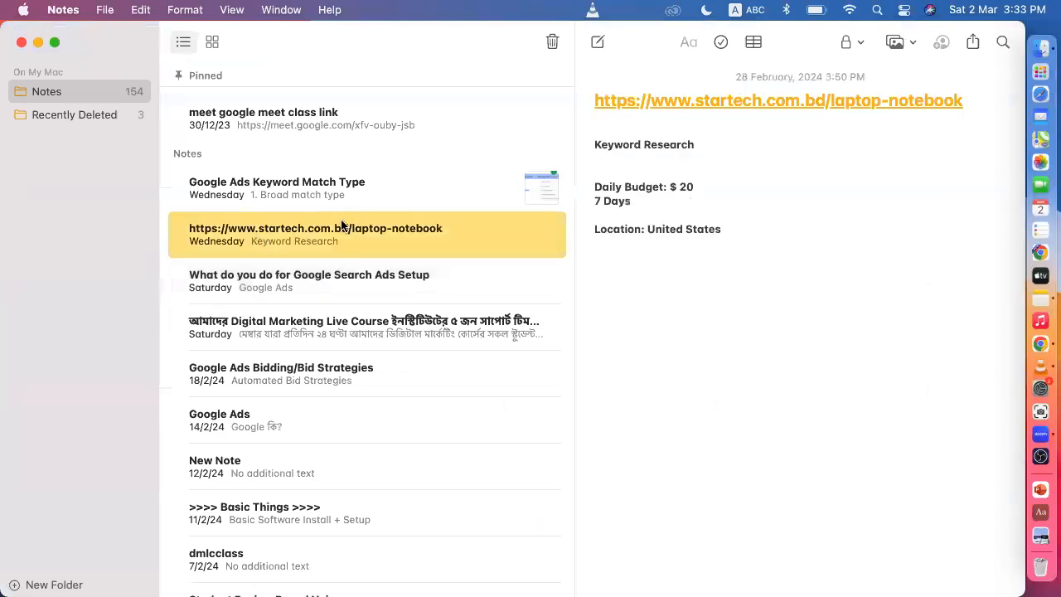
click(729, 228)
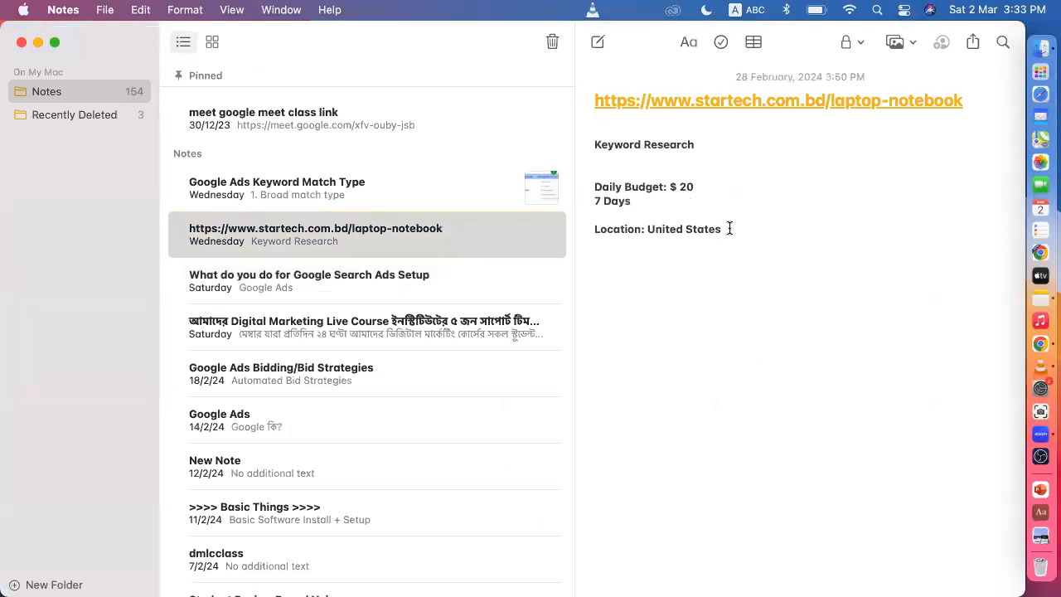
key(Return)
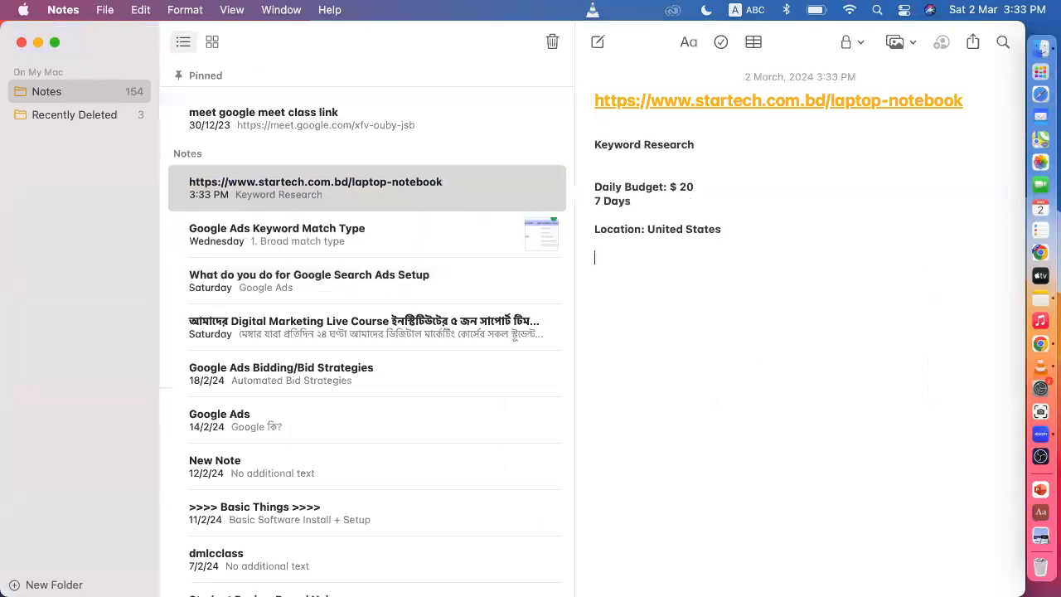
text(Web Site A traffic)
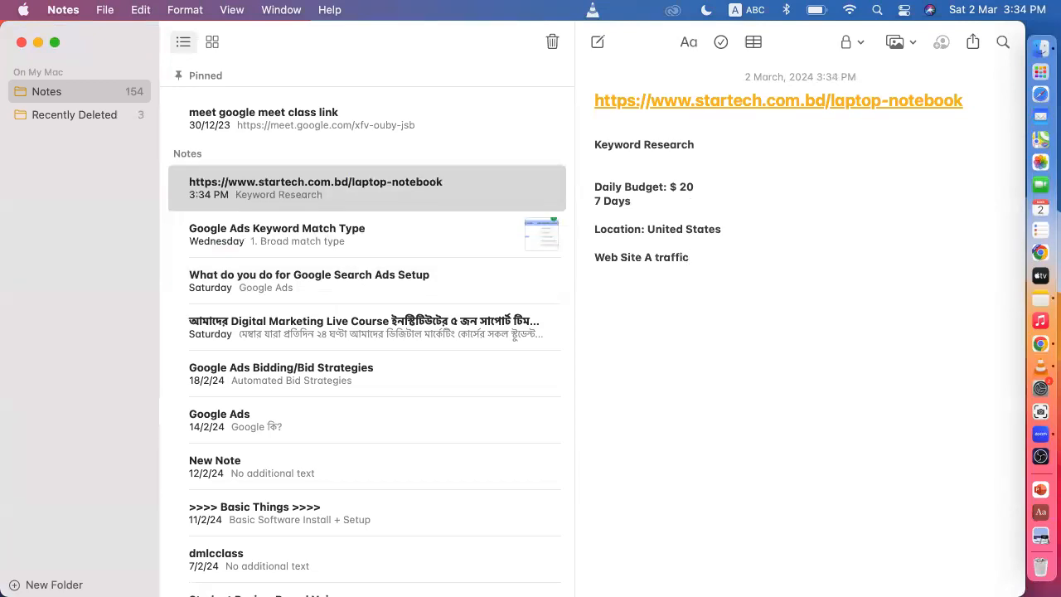
click(660, 258)
key(BackSpace)
text(T)
click(21, 42)
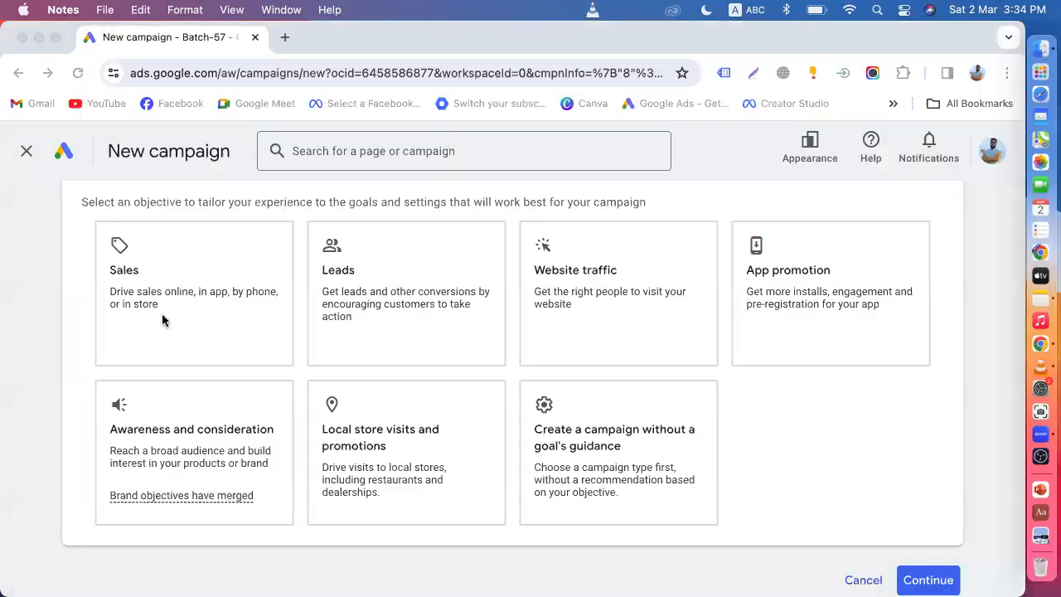
Back in Google Ads, choose Website traffic as the campaign objective and continue with the default conversion goals
scroll(166, 321, up, 2)
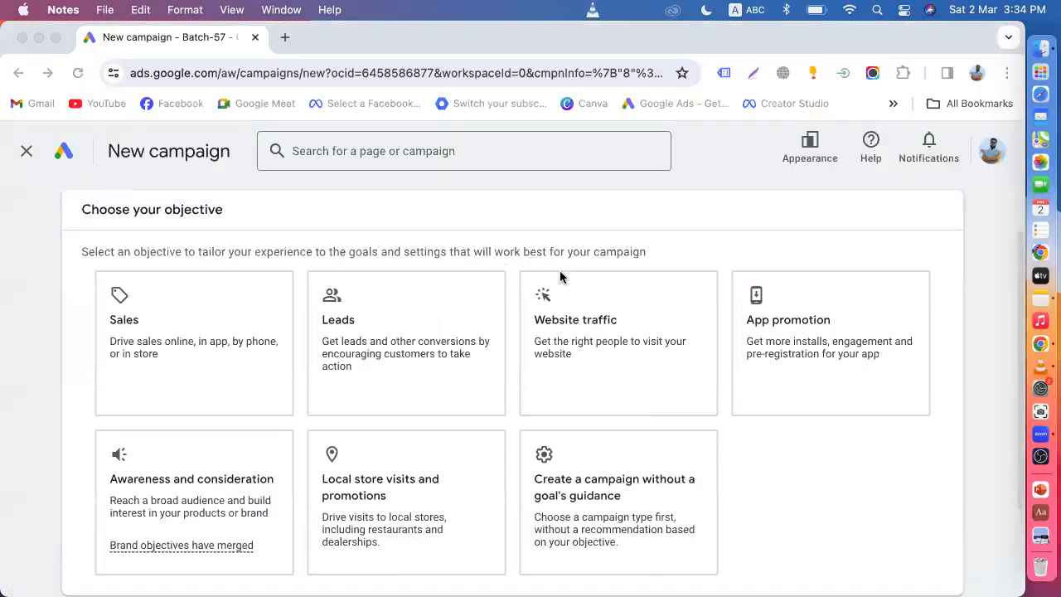
click(609, 325)
click(585, 329)
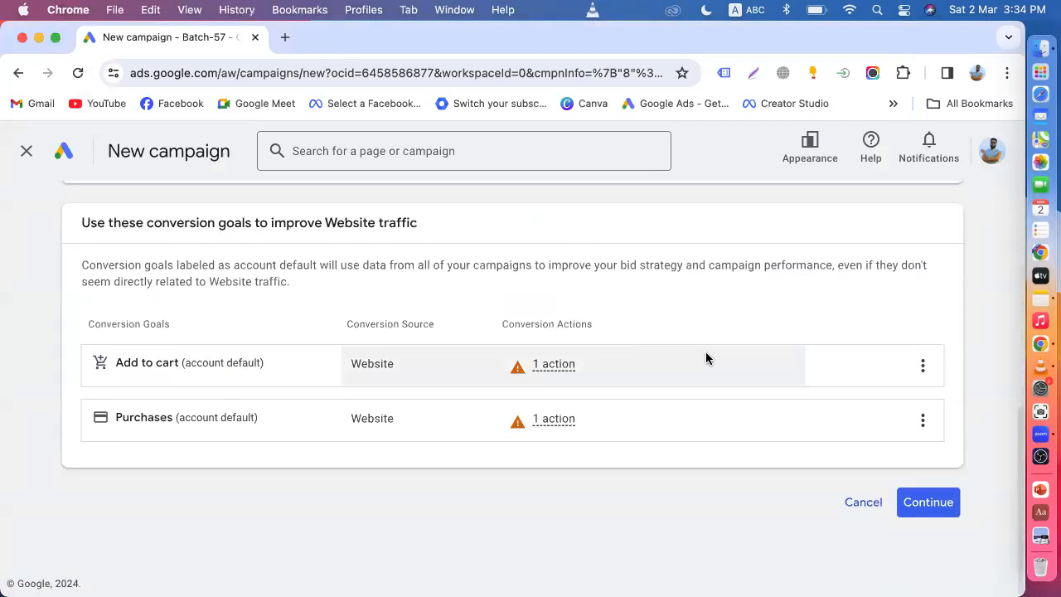
click(933, 505)
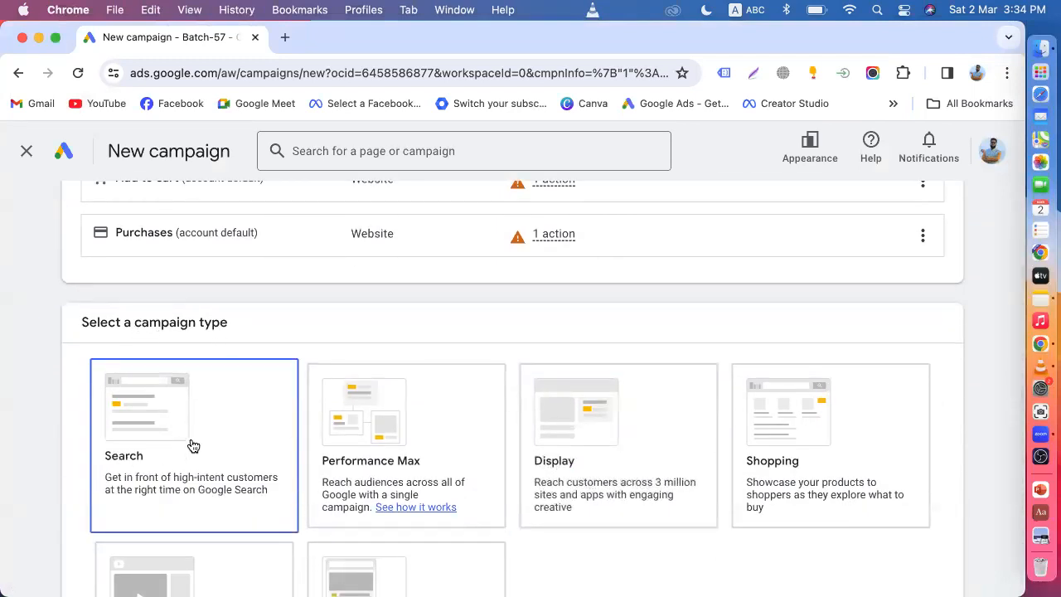
Select Search as the campaign type
scroll(196, 444, down, 1)
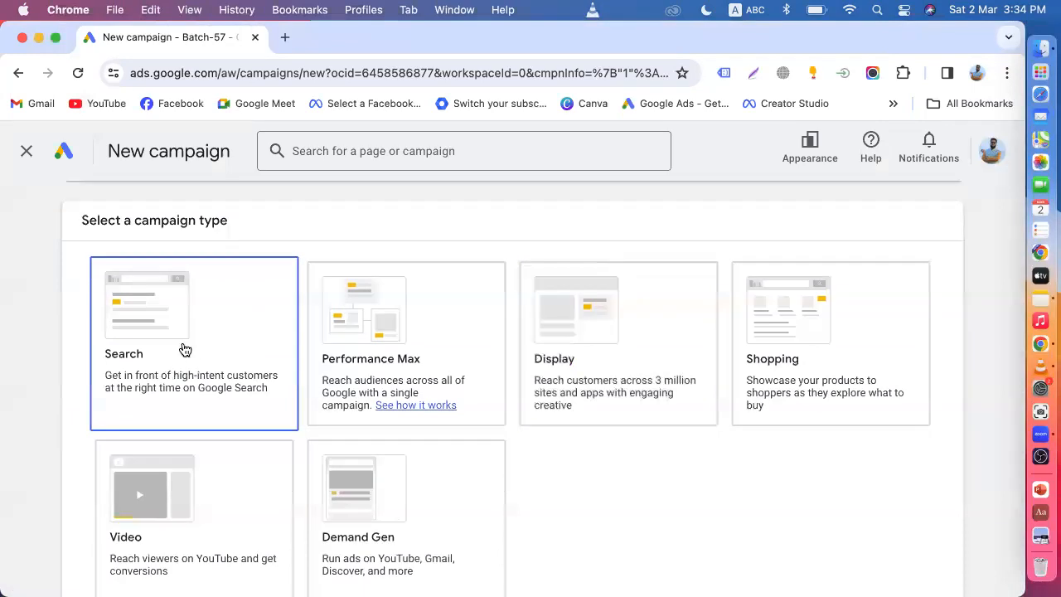
click(191, 356)
scroll(193, 357, down, 1)
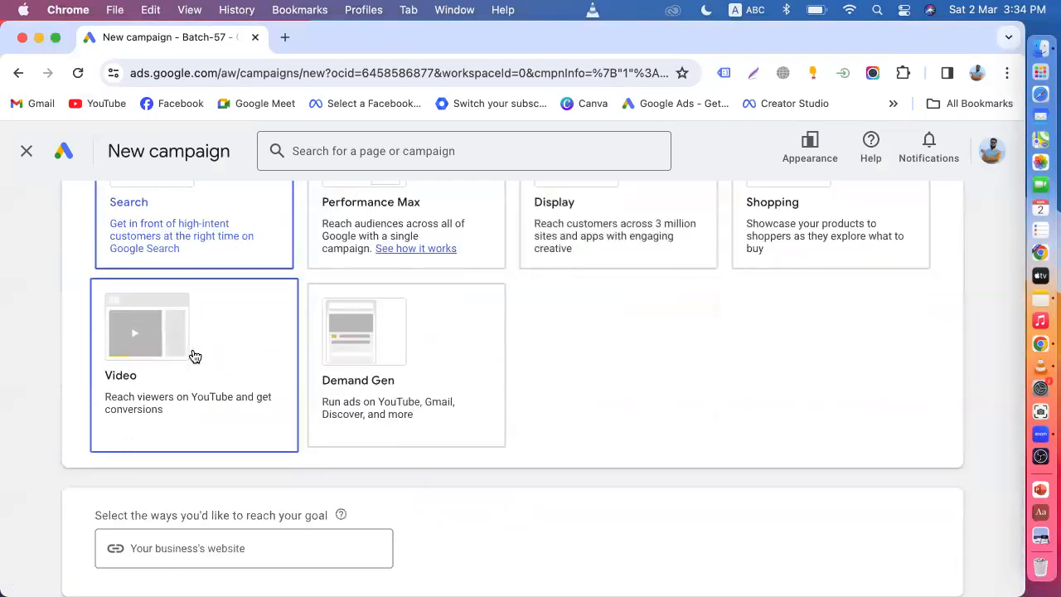
scroll(201, 351, down, 3)
scroll(201, 371, up, 1)
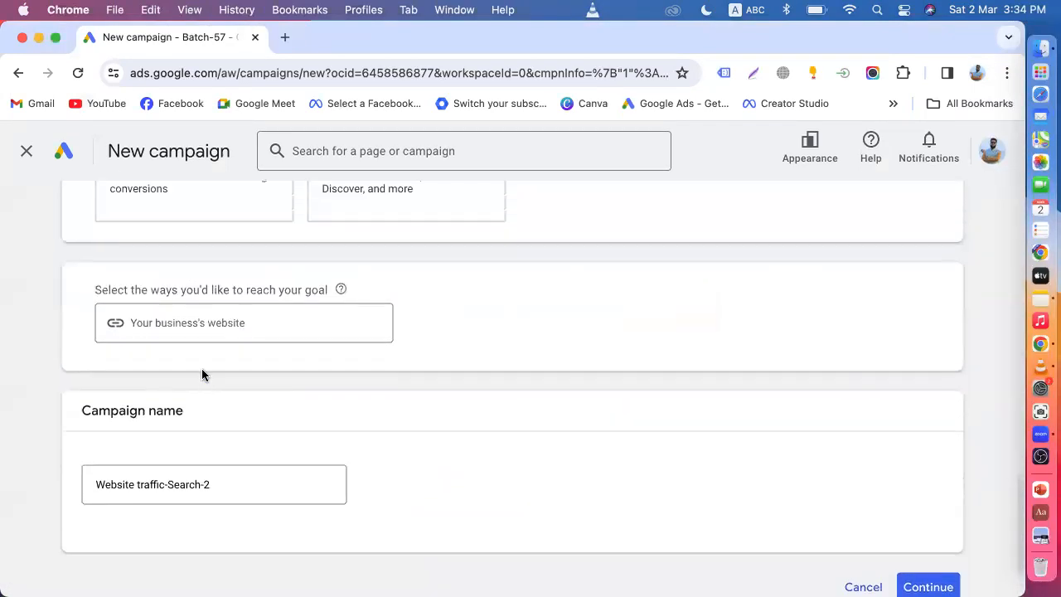
click(189, 323)
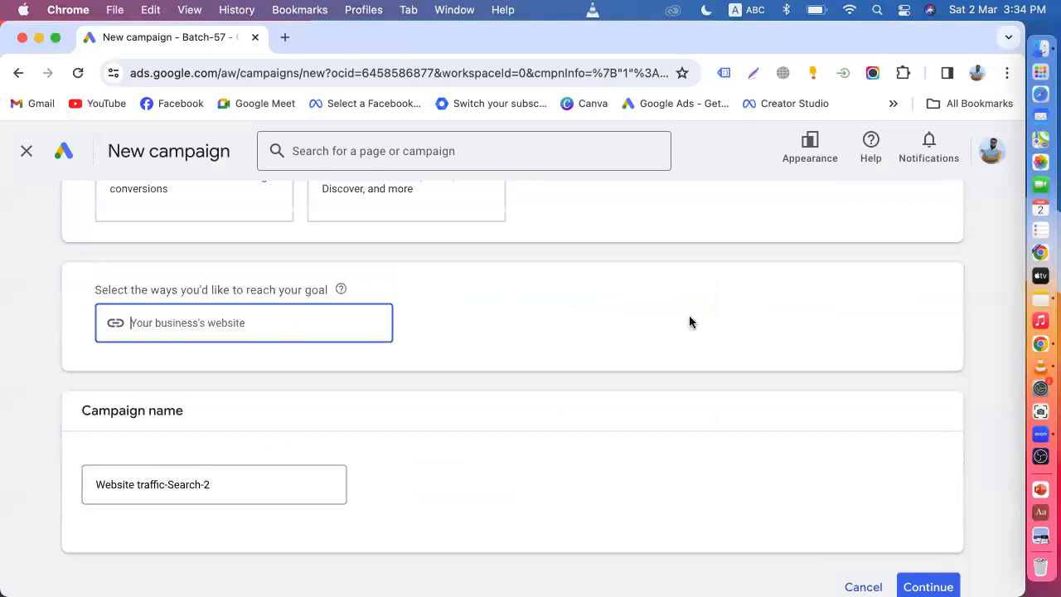
click(1038, 300)
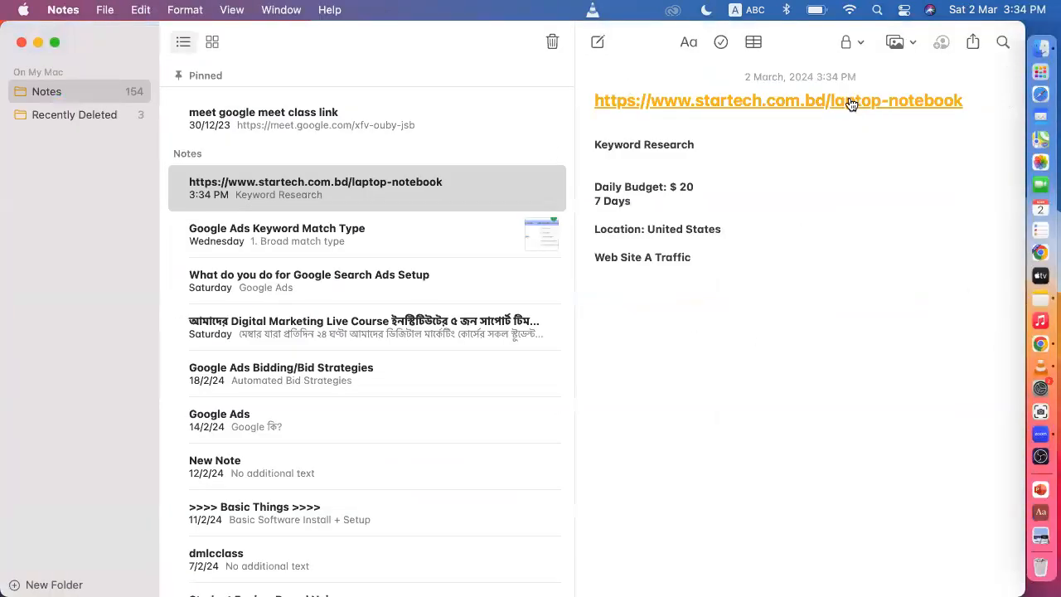
drag(965, 101, 587, 93)
right_click(632, 95)
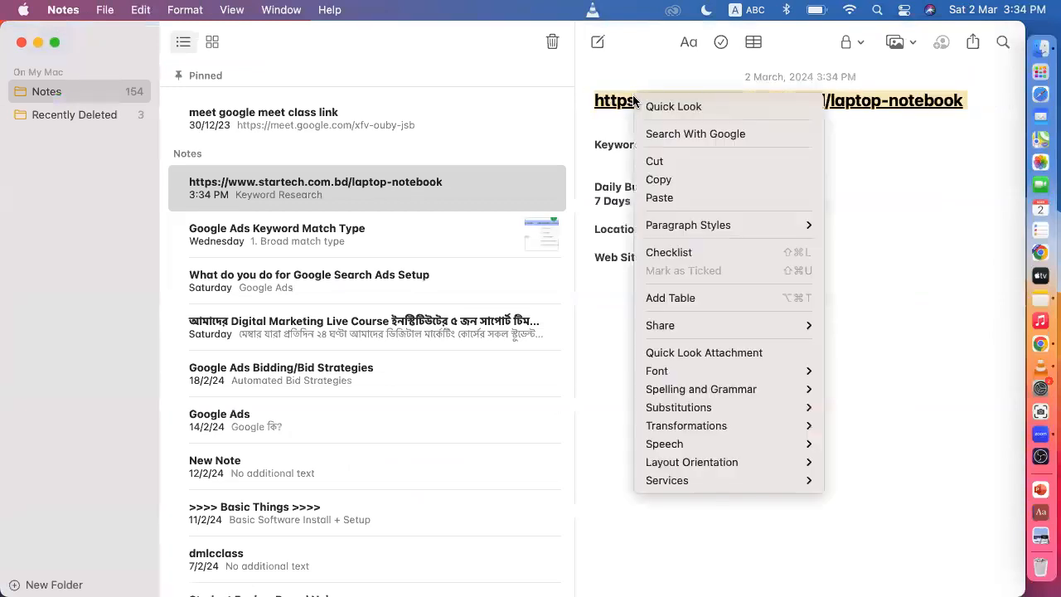
click(657, 182)
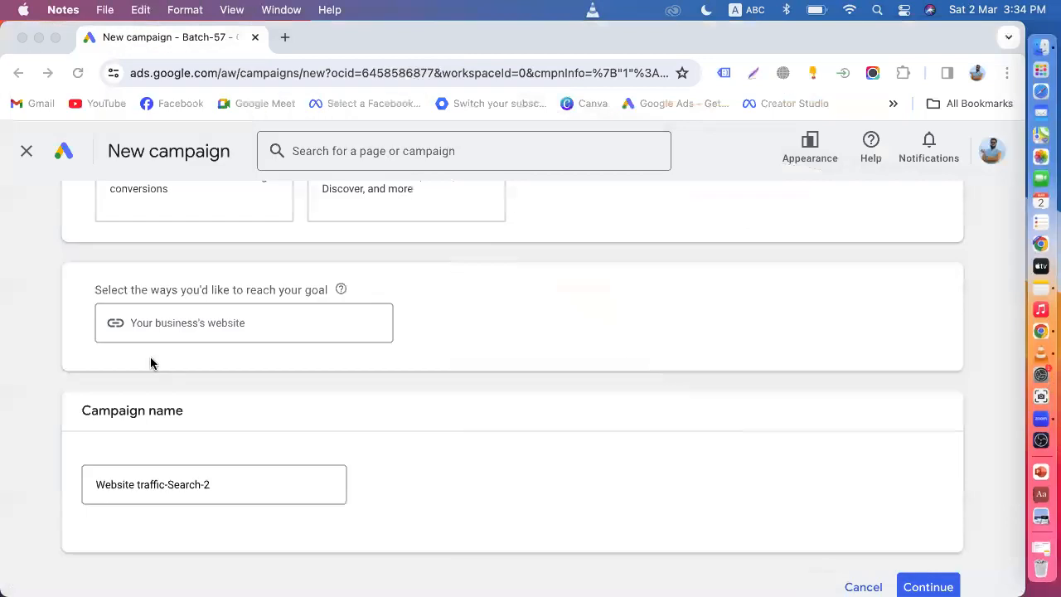
click(176, 325)
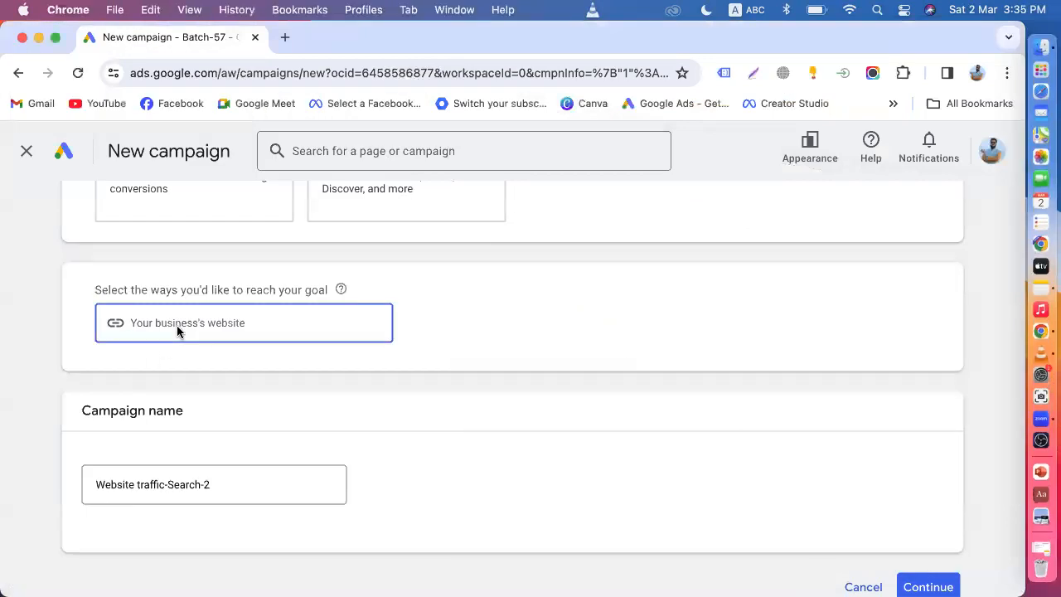
right_click(176, 325)
click(192, 423)
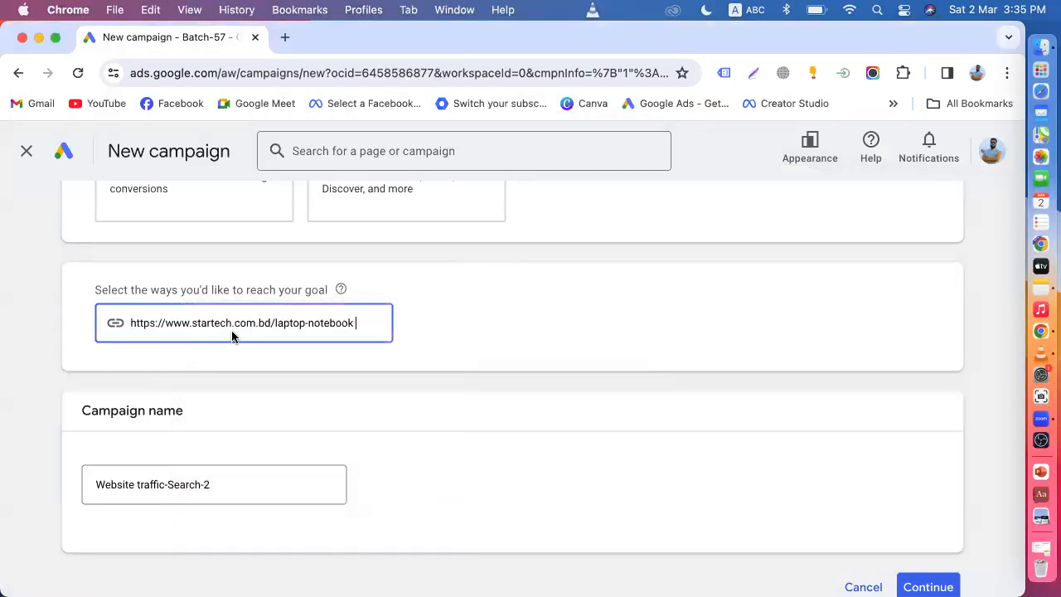
Name the campaign "Website Traffic Laptop Ads Startech" and continue by starting a new campaign instead of the saved draft
scroll(232, 336, down, 2)
drag(135, 399, 250, 397)
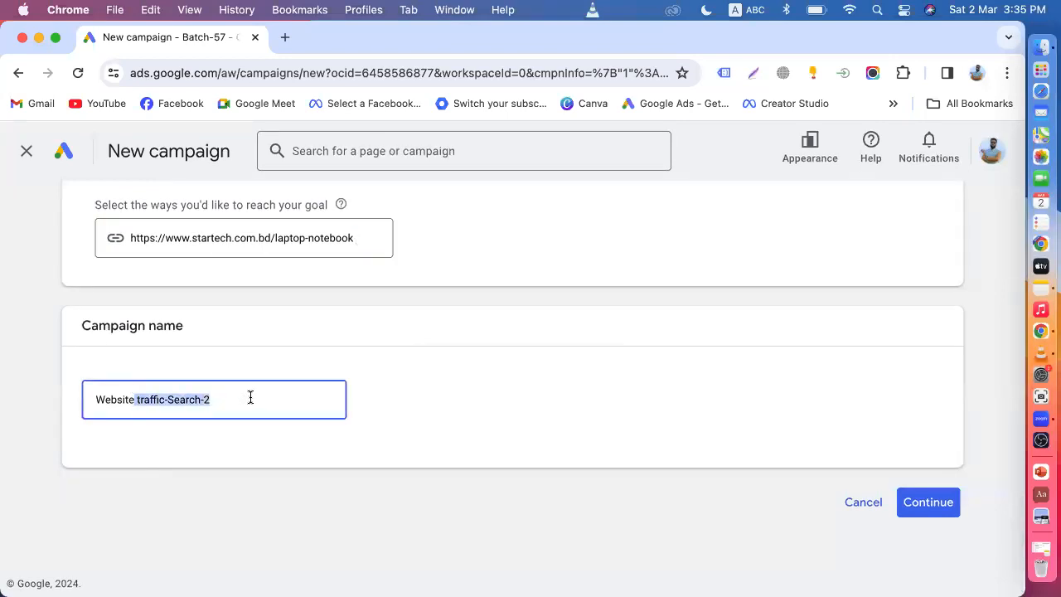
key(BackSpace)
text(Tra)
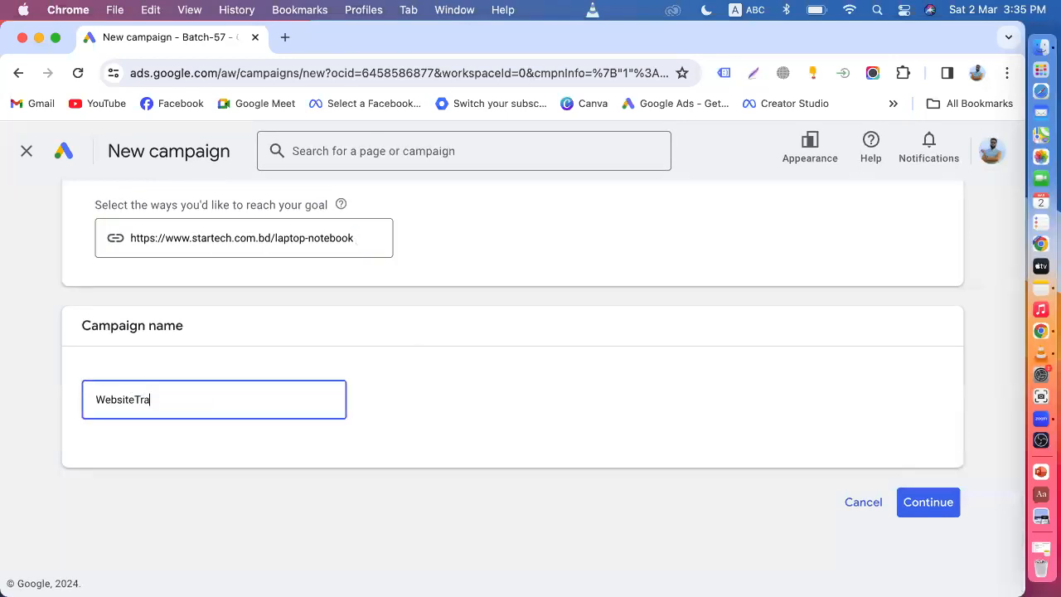
text(ffic Laptop Ads)
click(243, 399)
text(Star)
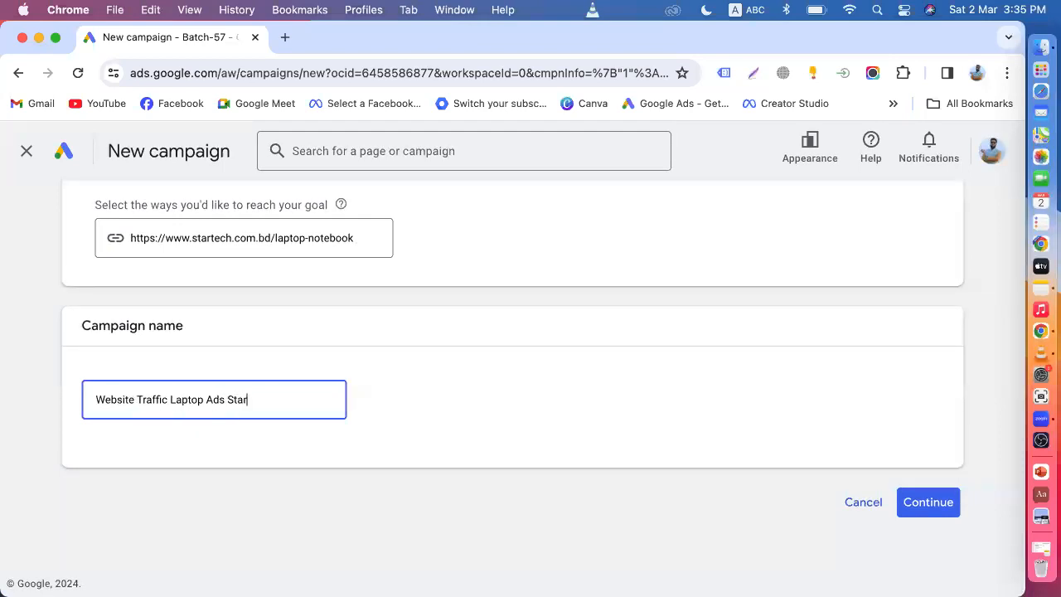
text(tedh)
click(929, 505)
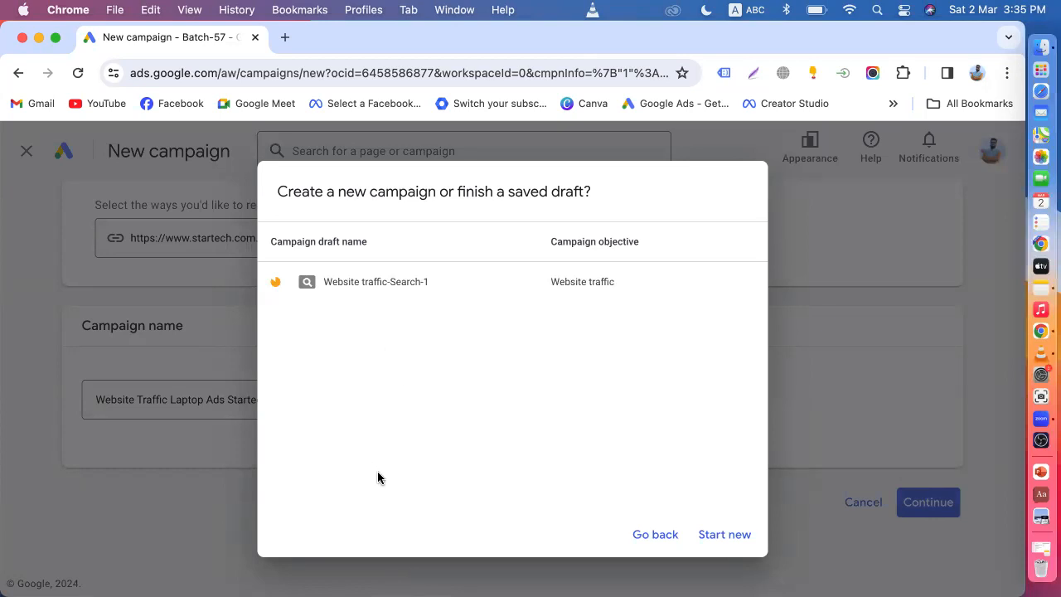
click(726, 535)
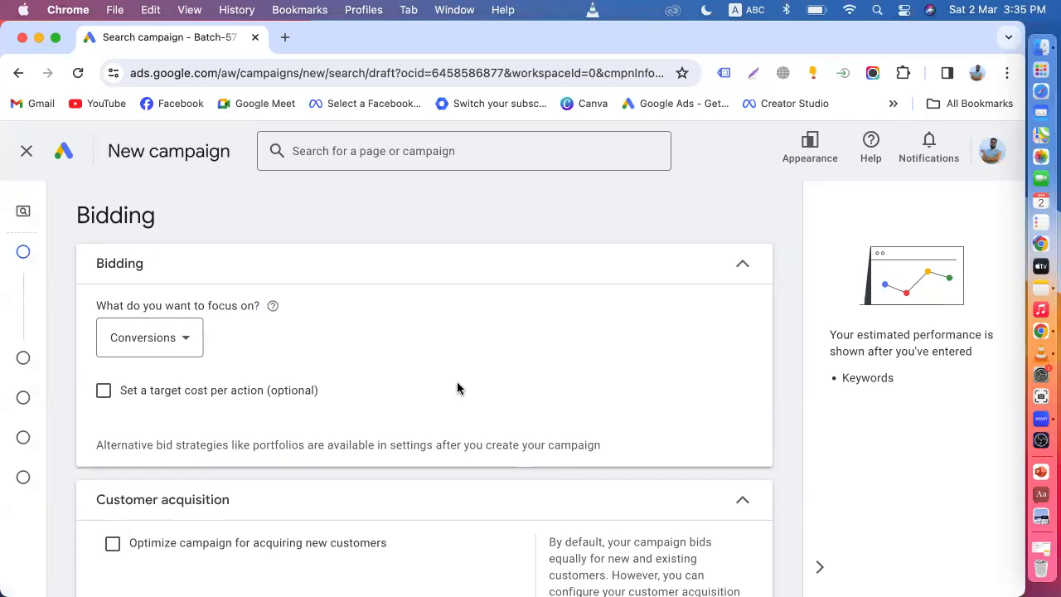
Set the campaign's bidding focus to Clicks
click(181, 340)
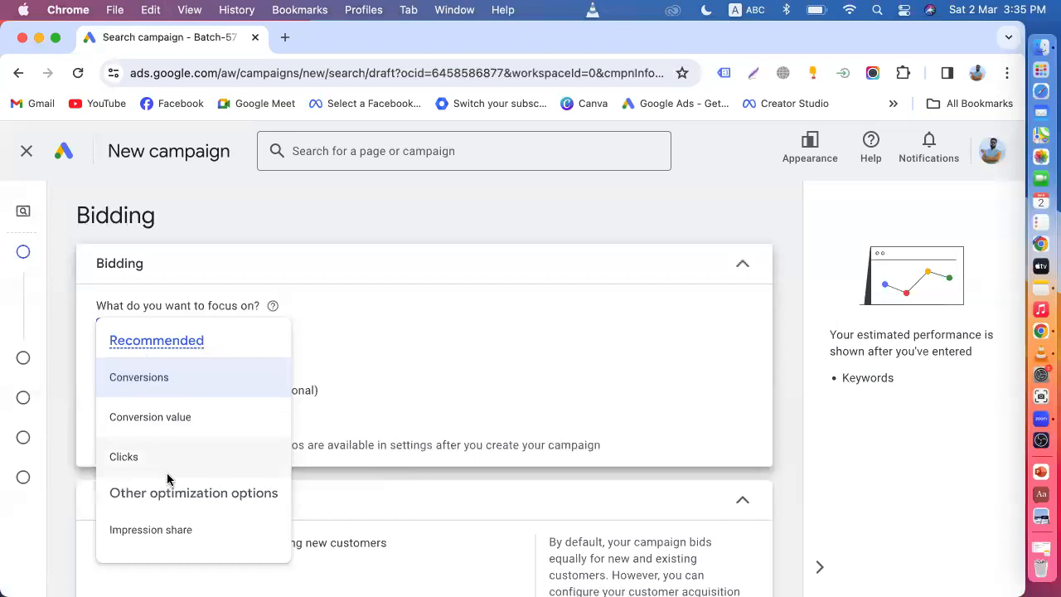
click(135, 459)
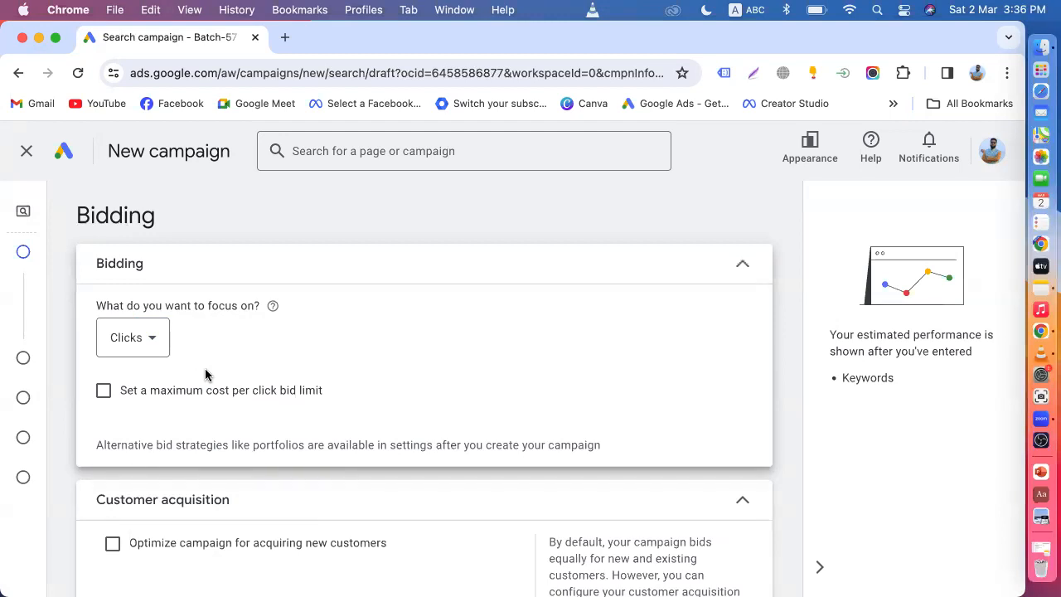
click(154, 338)
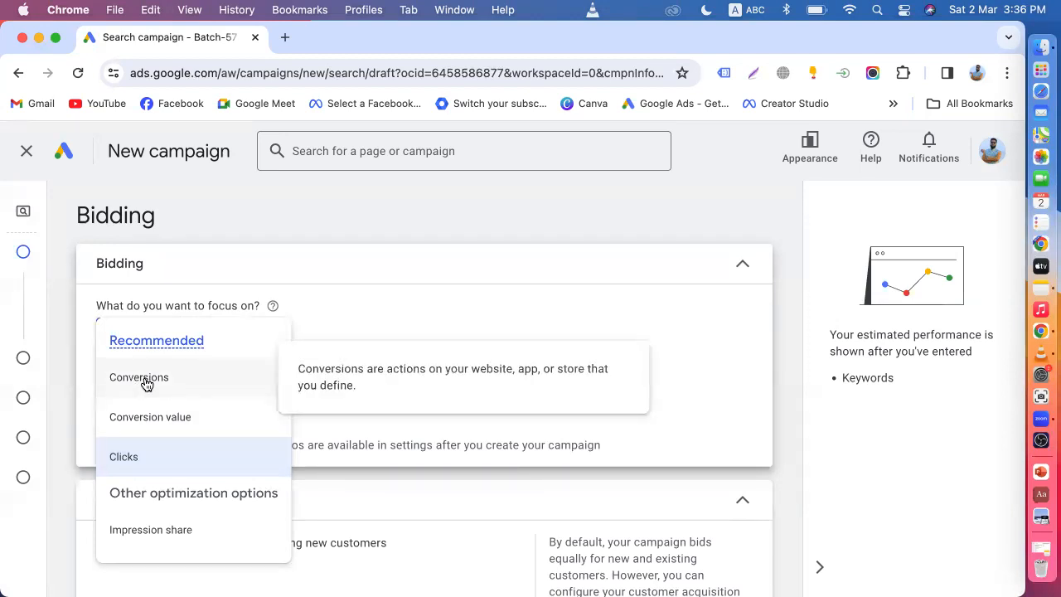
click(129, 456)
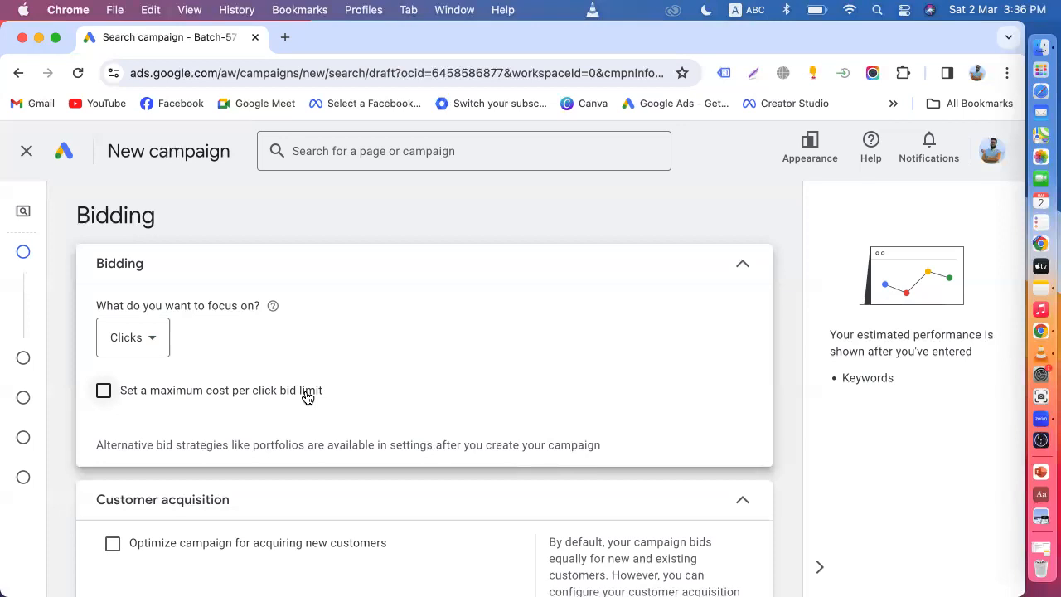
Turn on the maximum cost per click bid limit for the campaign and open its amount for editing
click(104, 390)
click(148, 452)
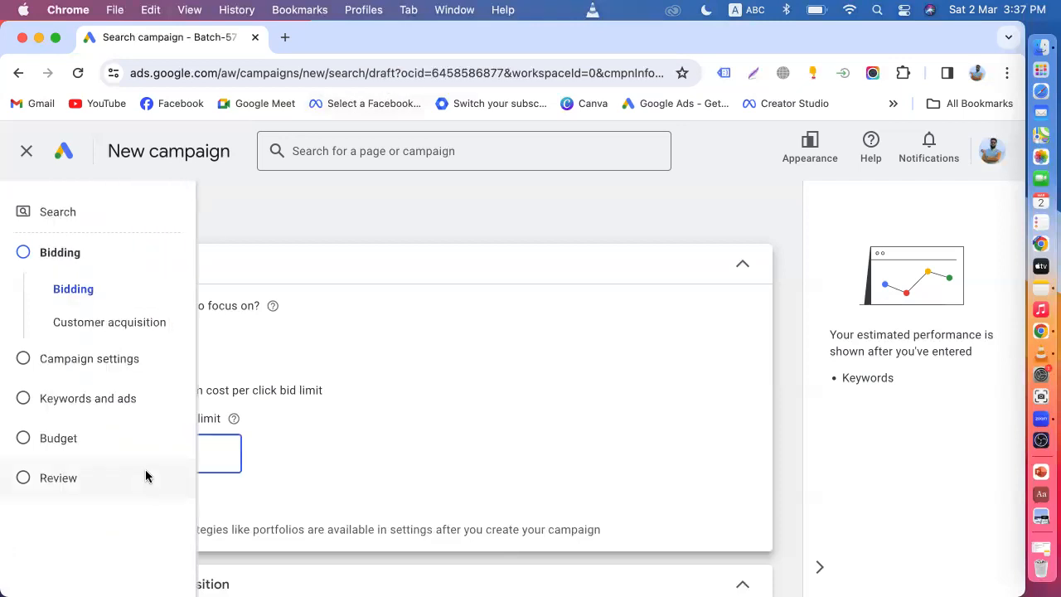
Switch to Notes to check the brief's daily budget, duration and location, and return to the Maximum CPC bid limit in Chrome
click(1040, 286)
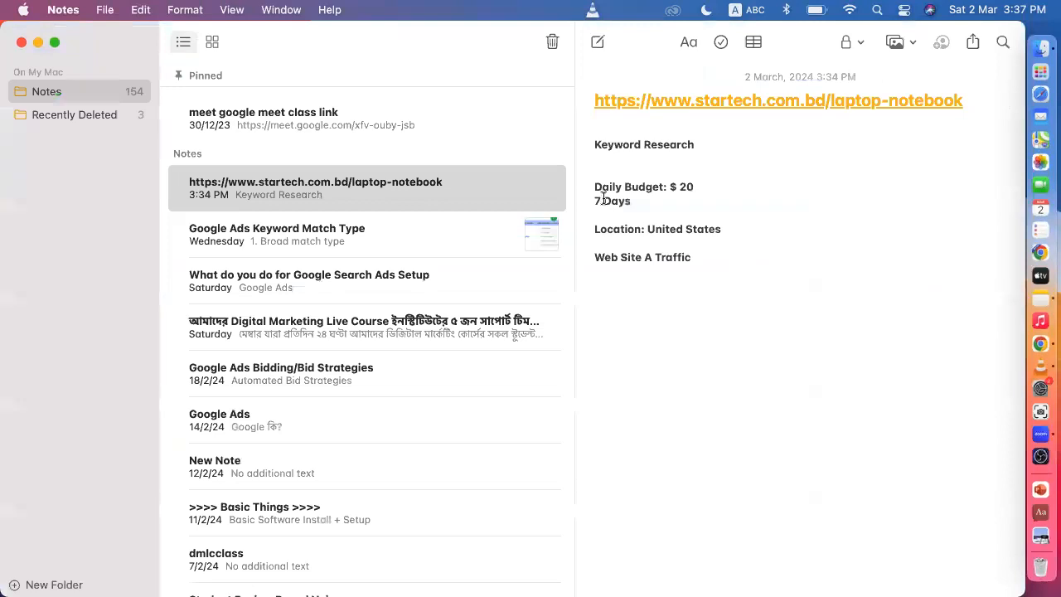
double_click(681, 186)
drag(592, 200, 722, 235)
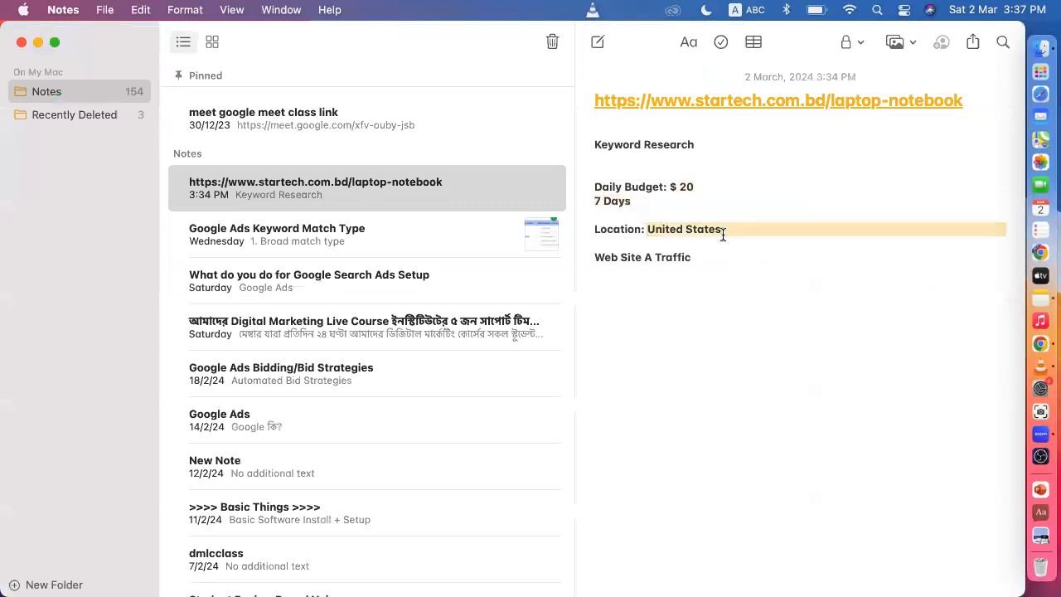
click(37, 43)
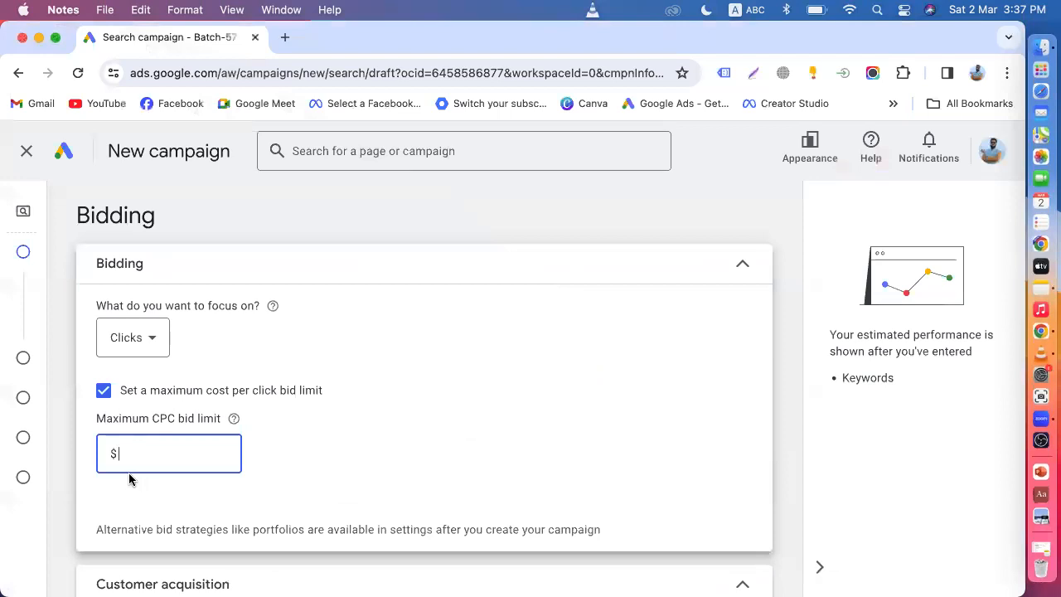
click(127, 452)
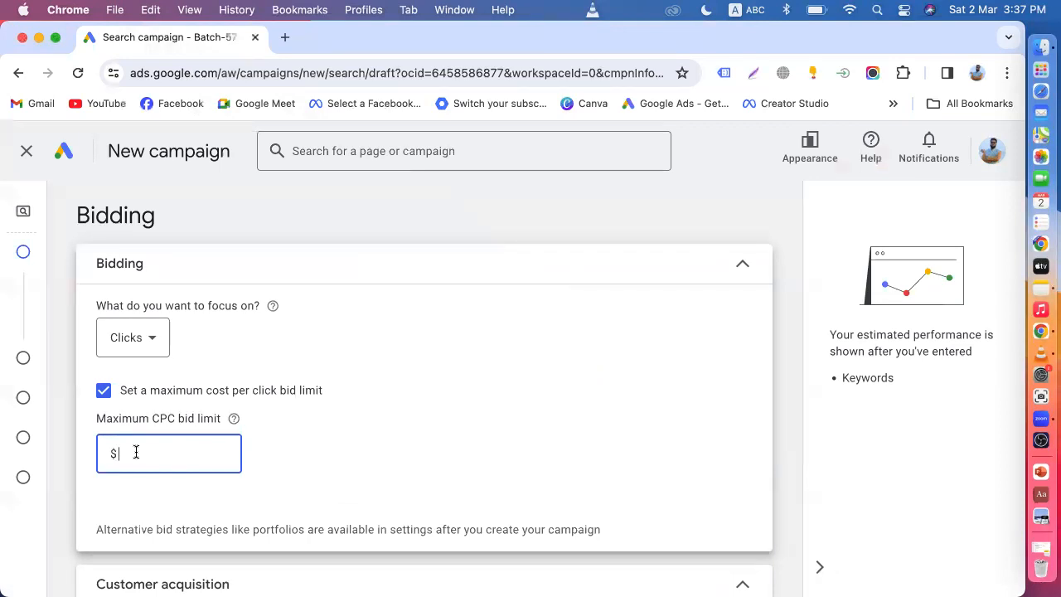
Open Google Sheets in a separate browser tab and open the "Laptop final Keyword" spreadsheet
click(284, 38)
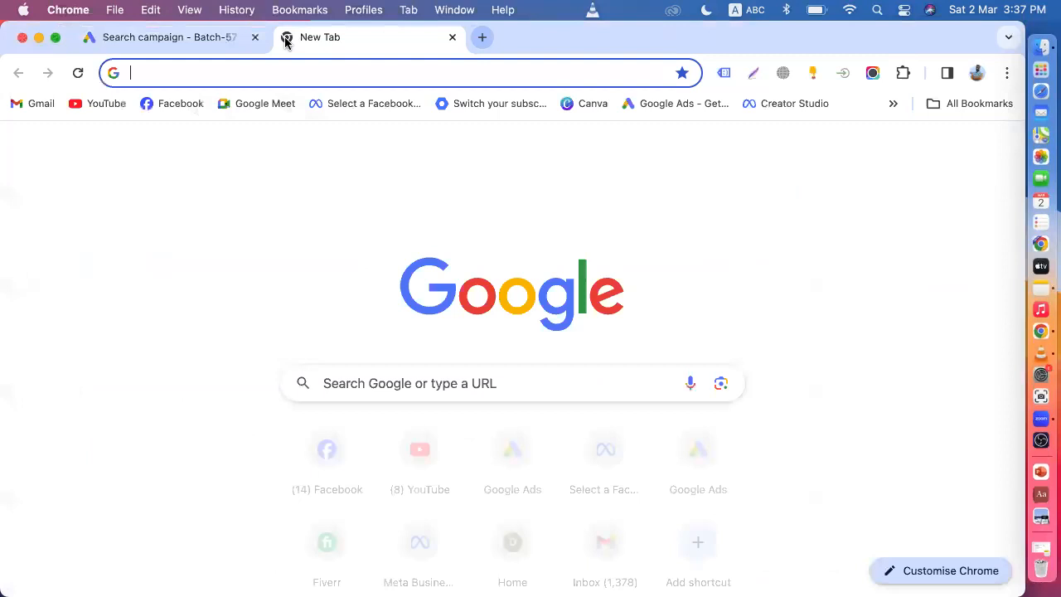
text(d)
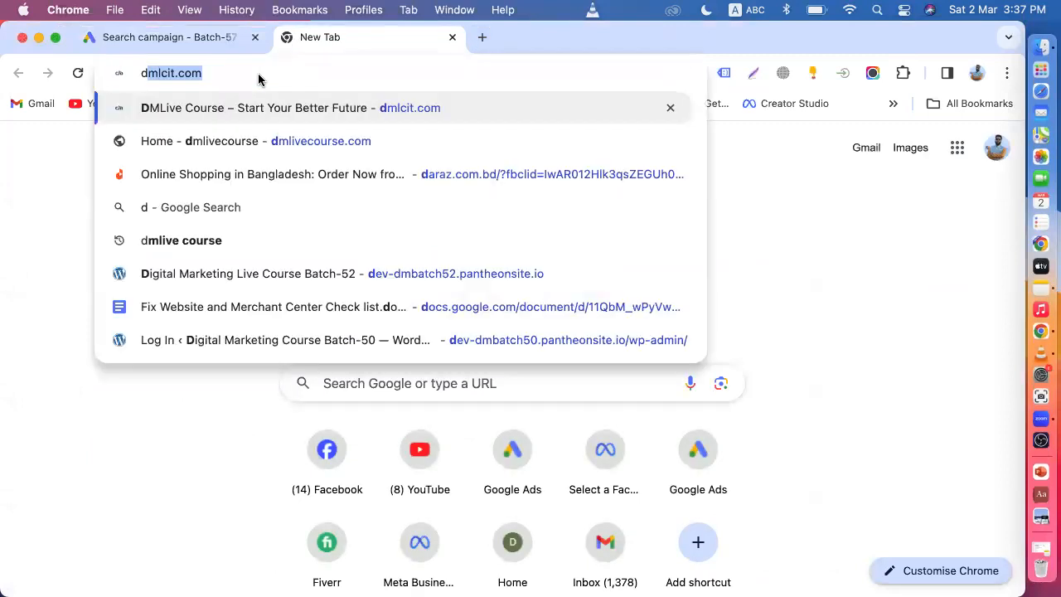
text(oc)
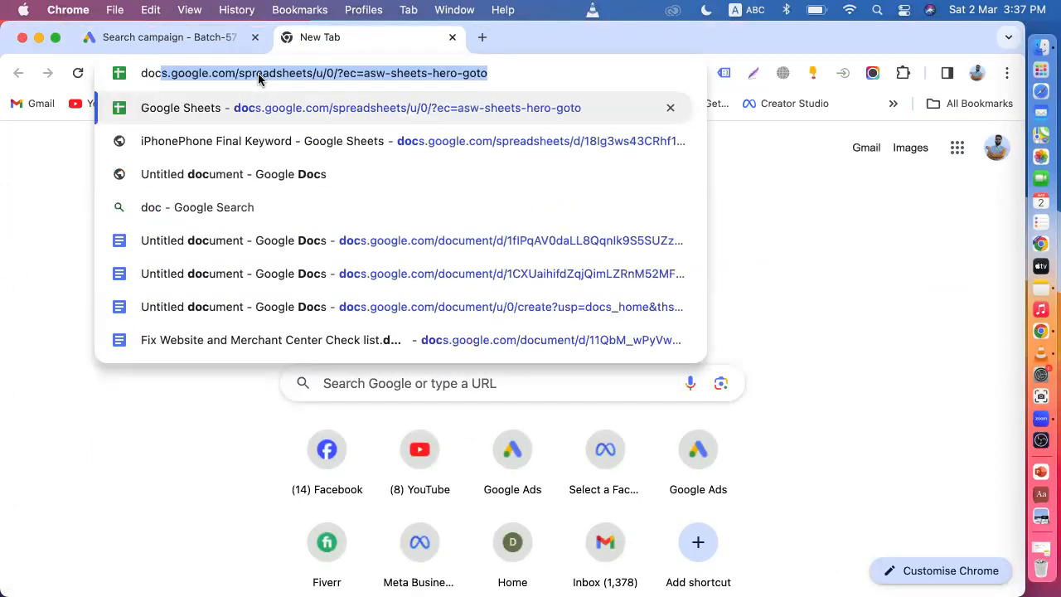
key(Return)
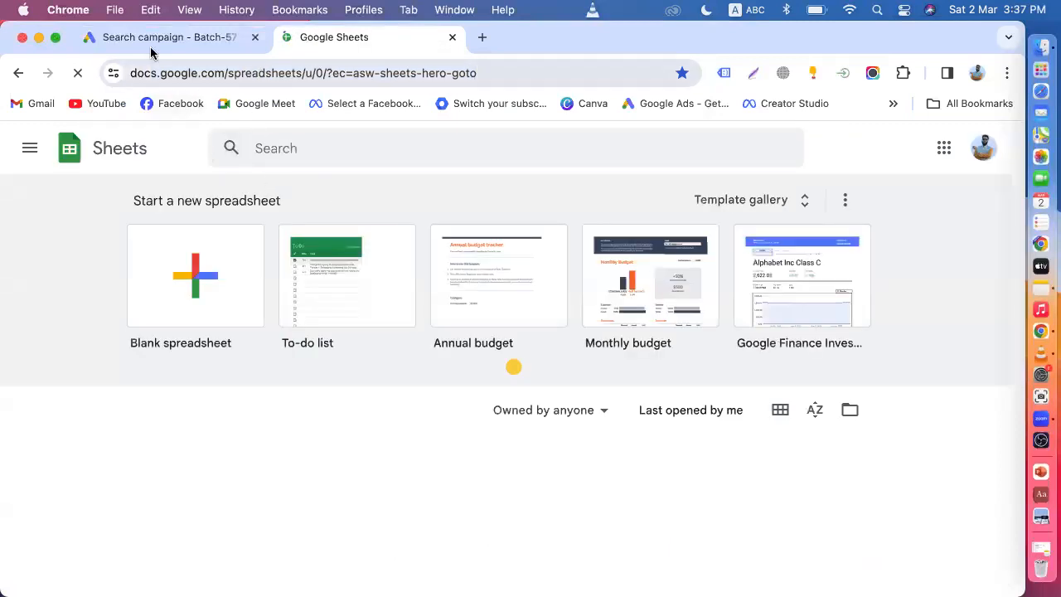
click(149, 48)
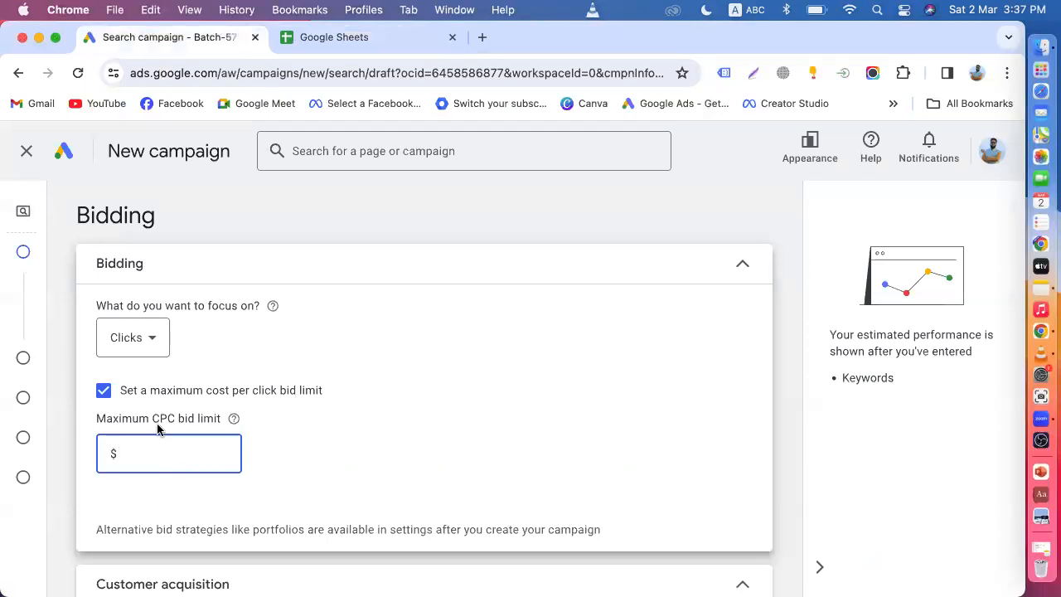
click(343, 33)
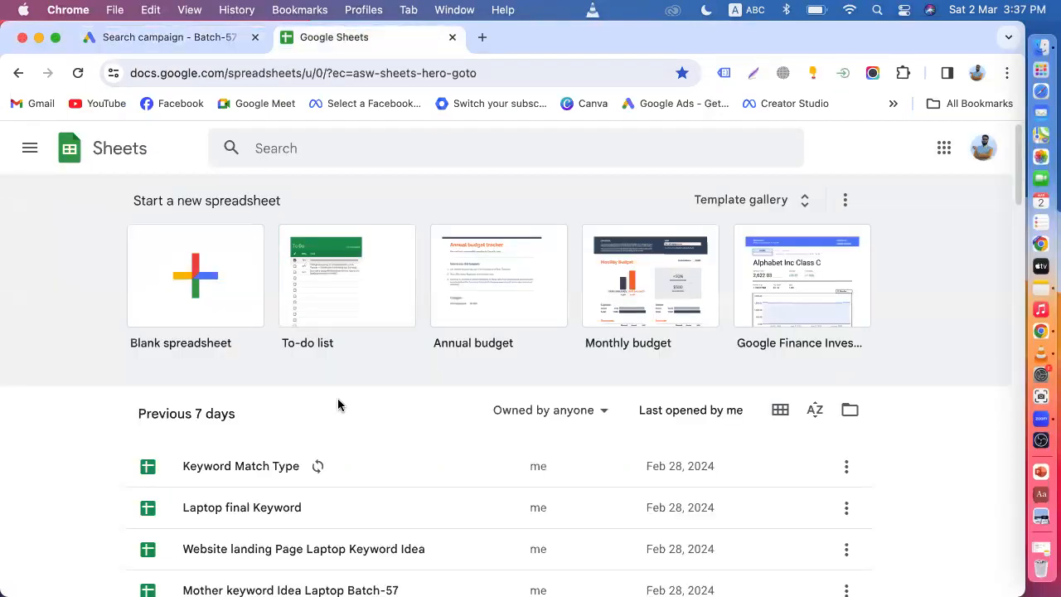
scroll(337, 397, down, 5)
click(267, 331)
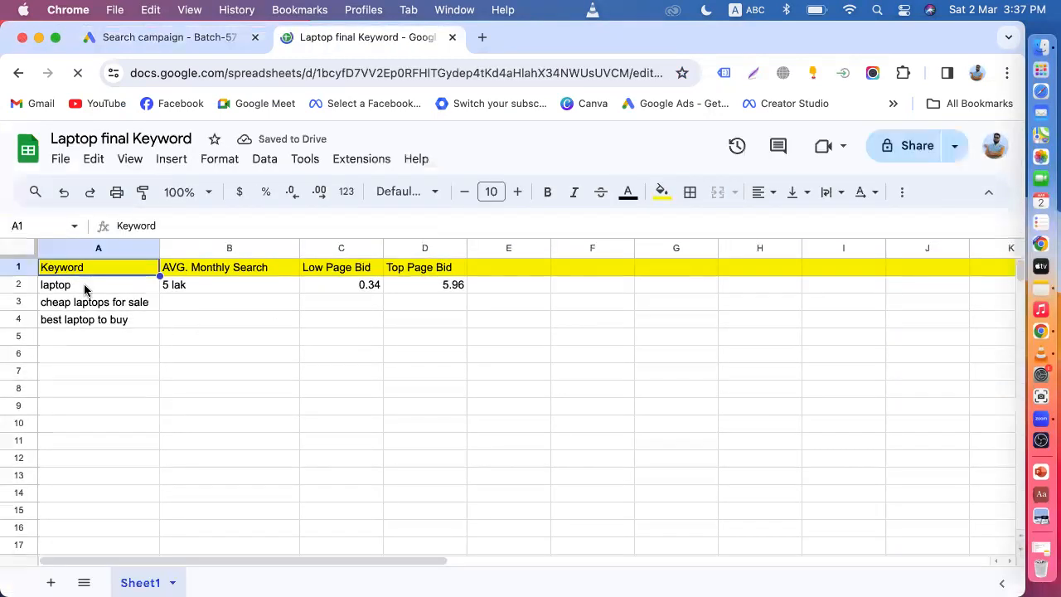
Examine the laptop keywords in A2:A4 one by one and as a group, comparing them with the campaign's bidding settings
click(94, 285)
drag(105, 284, 105, 322)
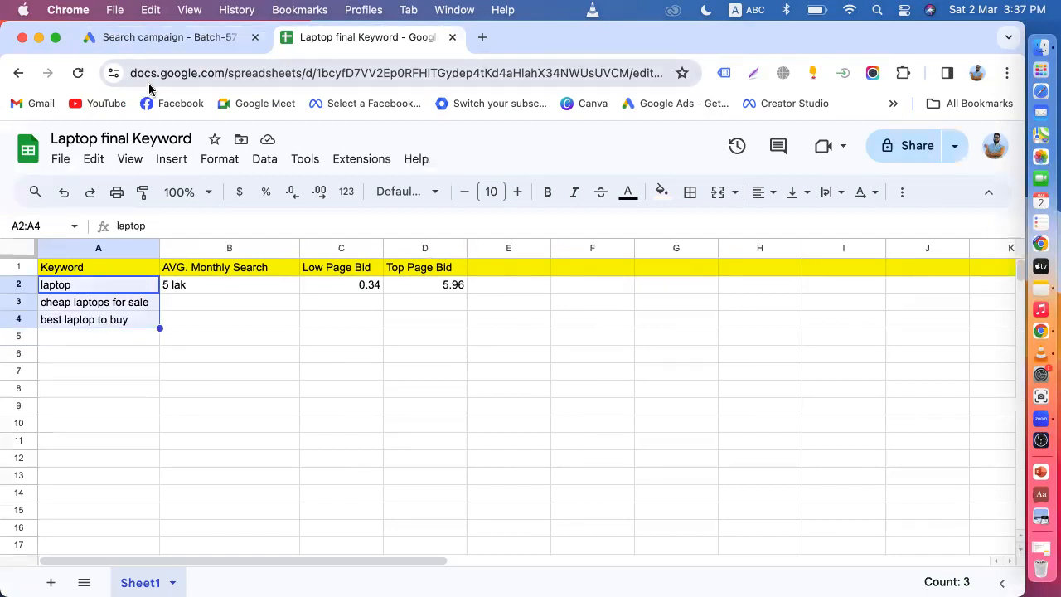
click(159, 40)
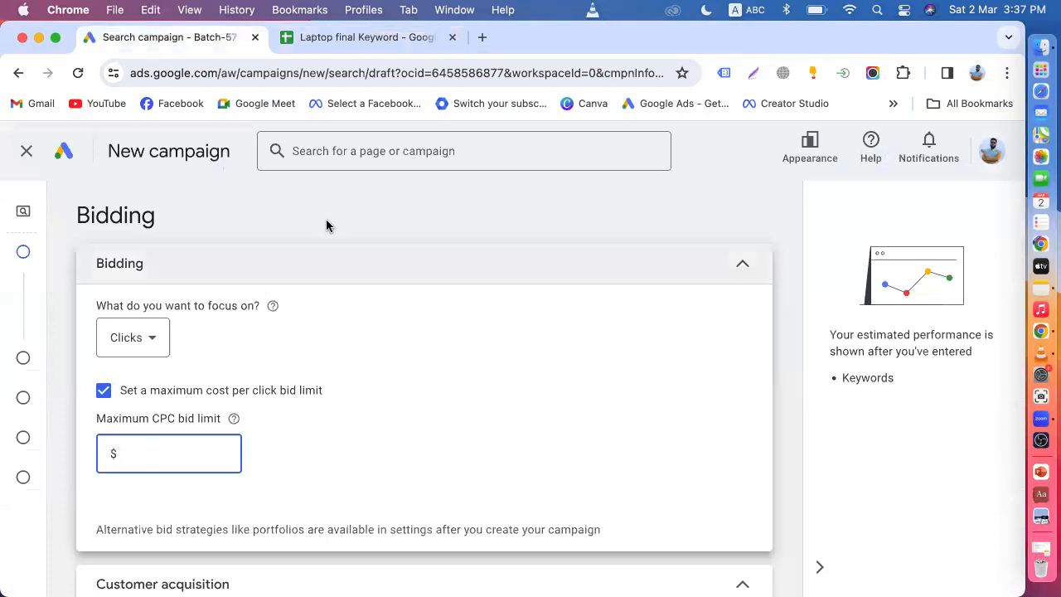
click(339, 43)
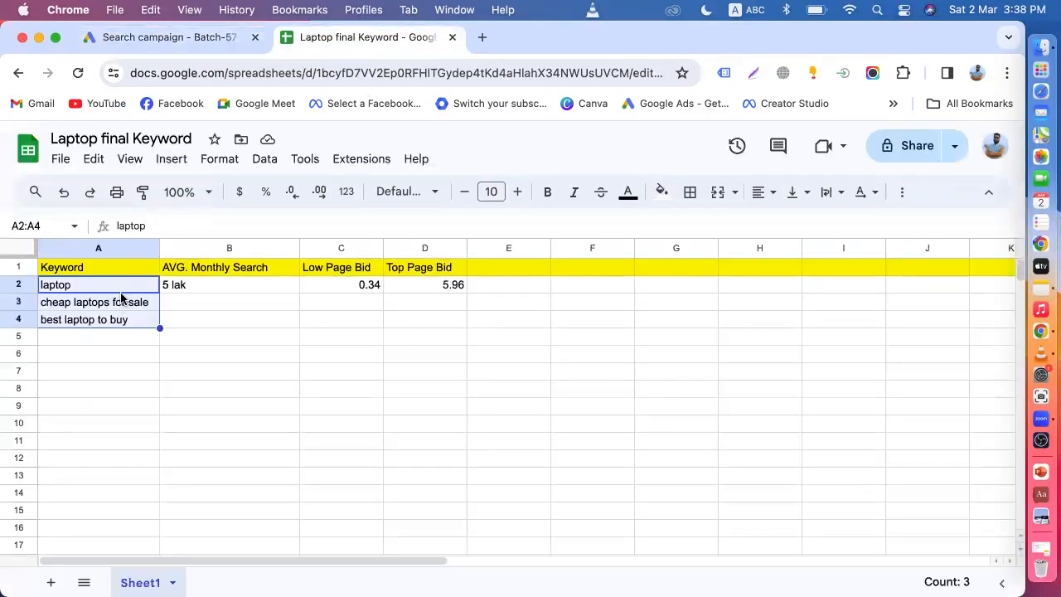
click(110, 288)
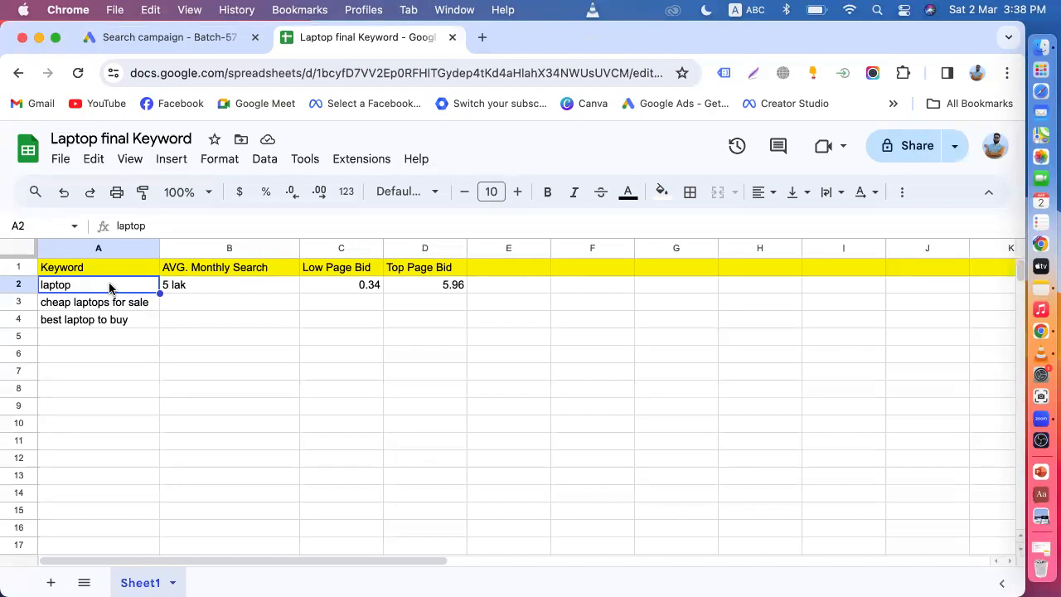
click(112, 305)
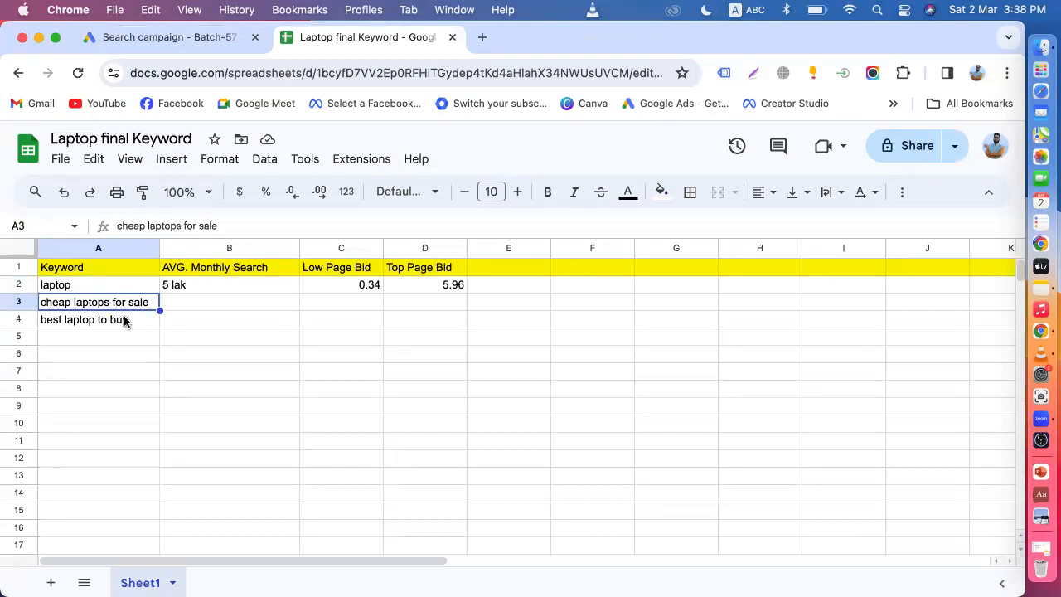
click(125, 320)
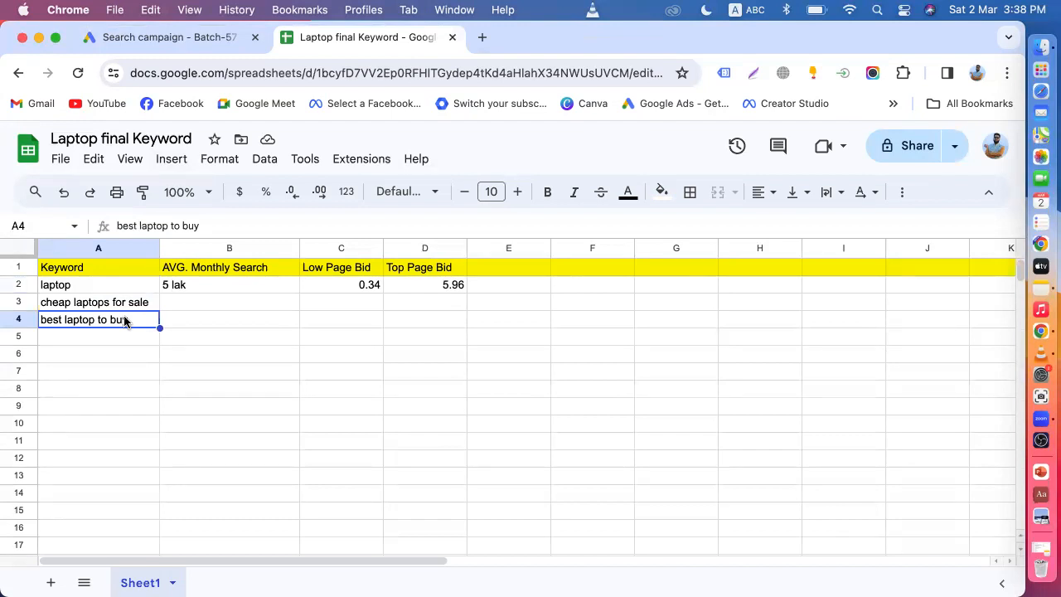
click(106, 290)
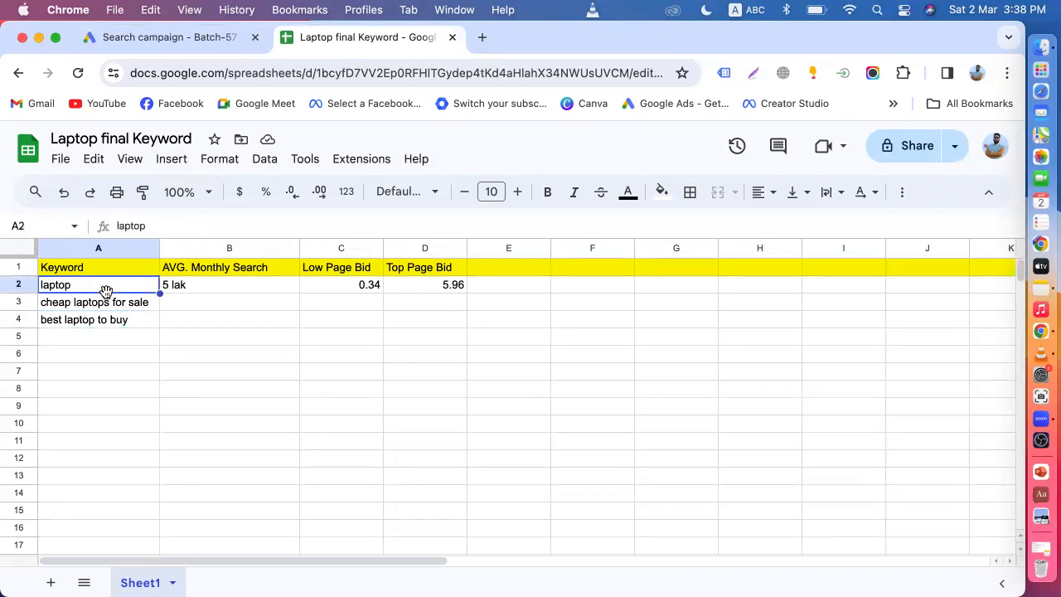
drag(112, 288, 123, 317)
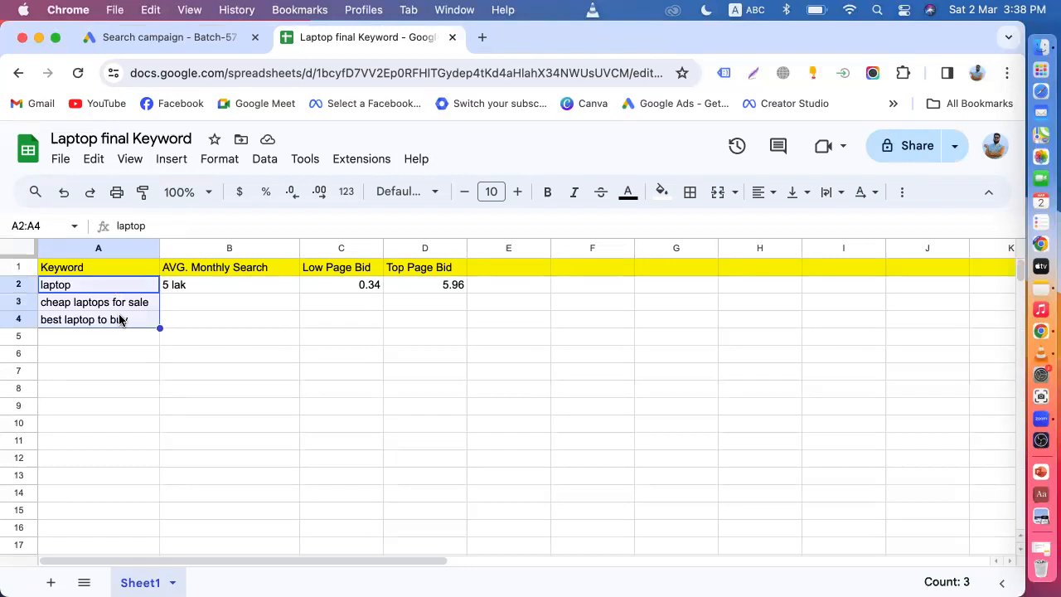
click(91, 425)
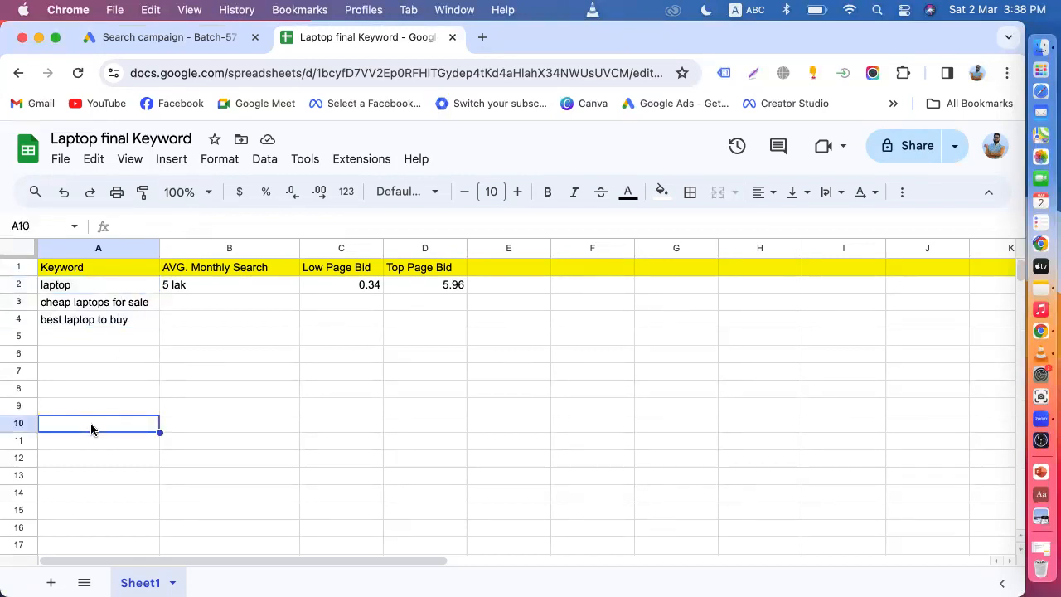
click(112, 285)
shift+click(114, 320)
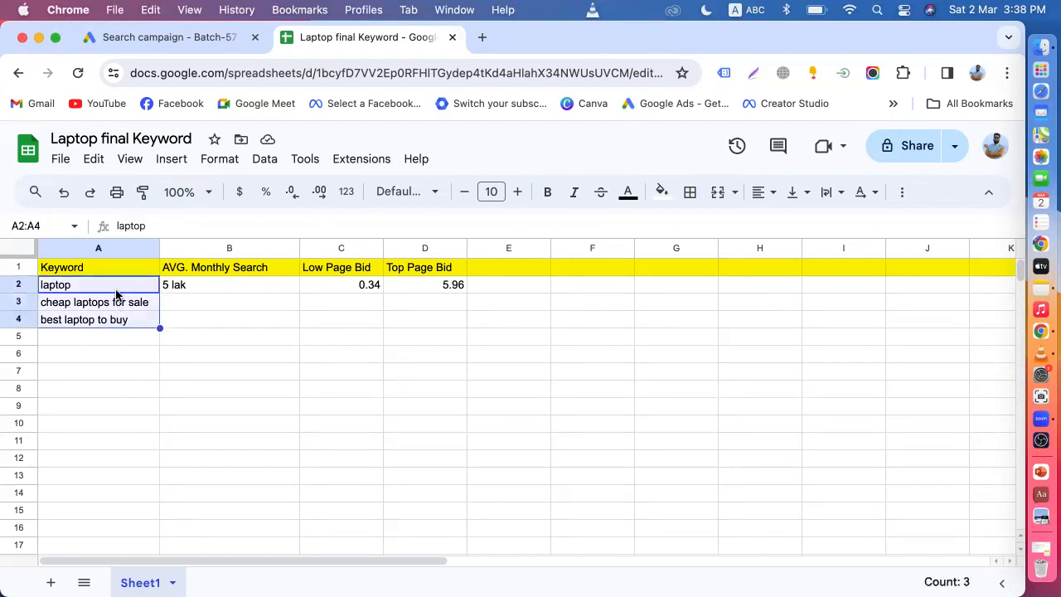
click(153, 41)
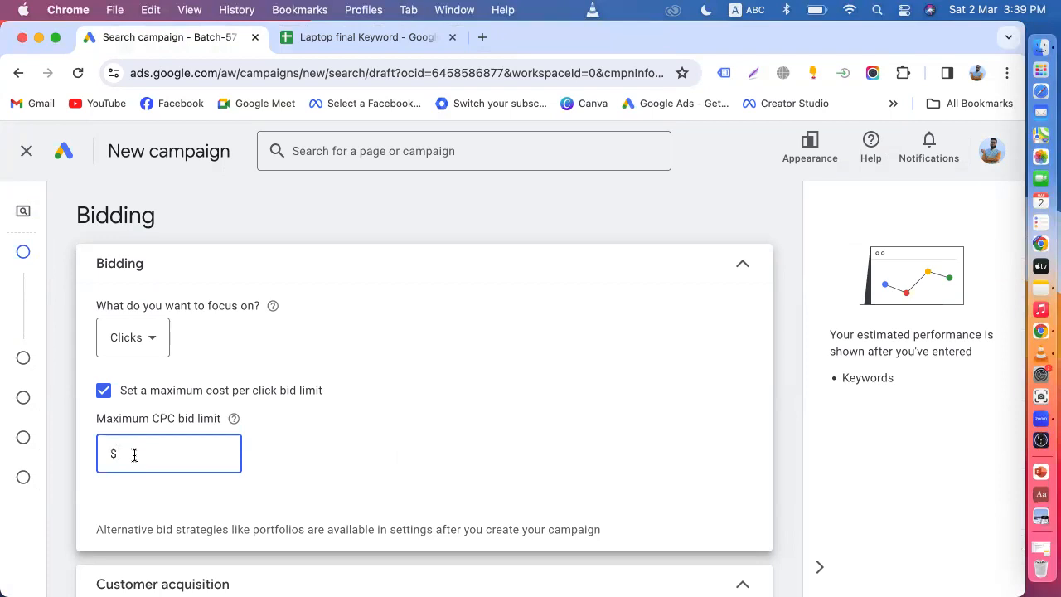
Open Google Ads in another browser tab, sign in and select the Batch-57 account
click(483, 37)
text(ad)
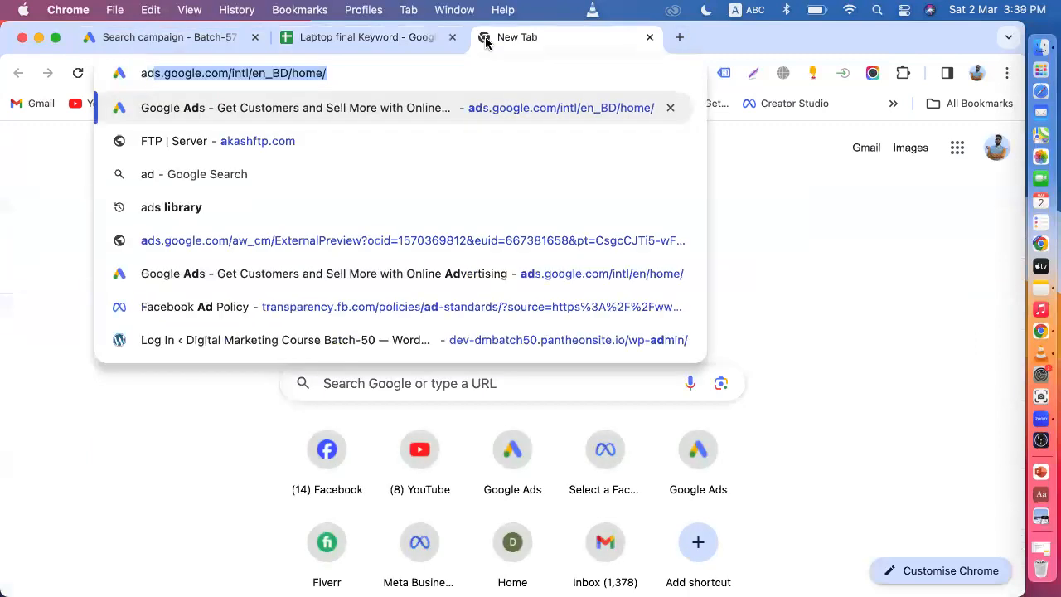
key(Return)
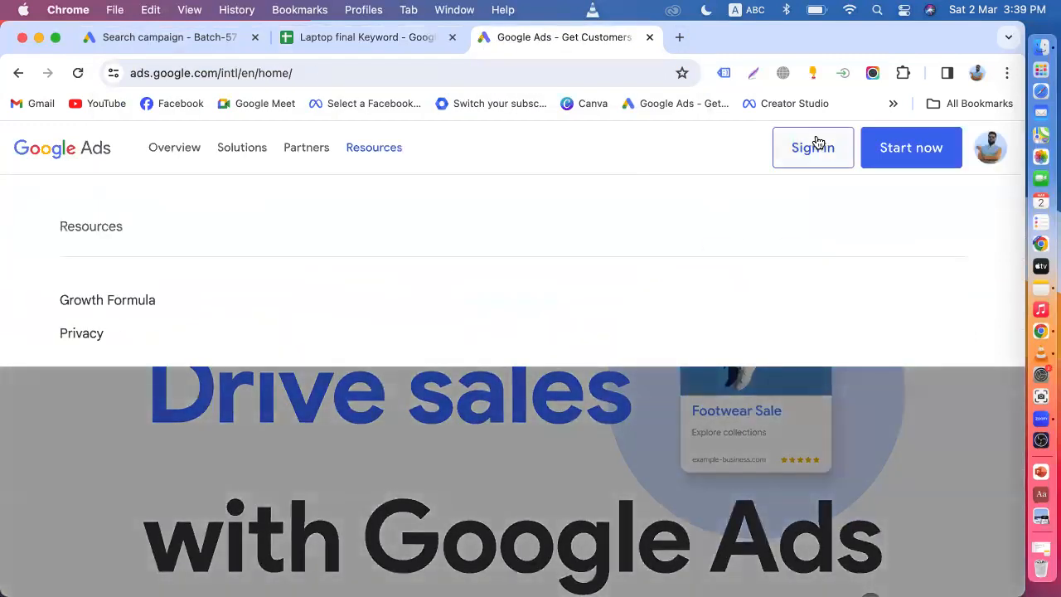
click(812, 147)
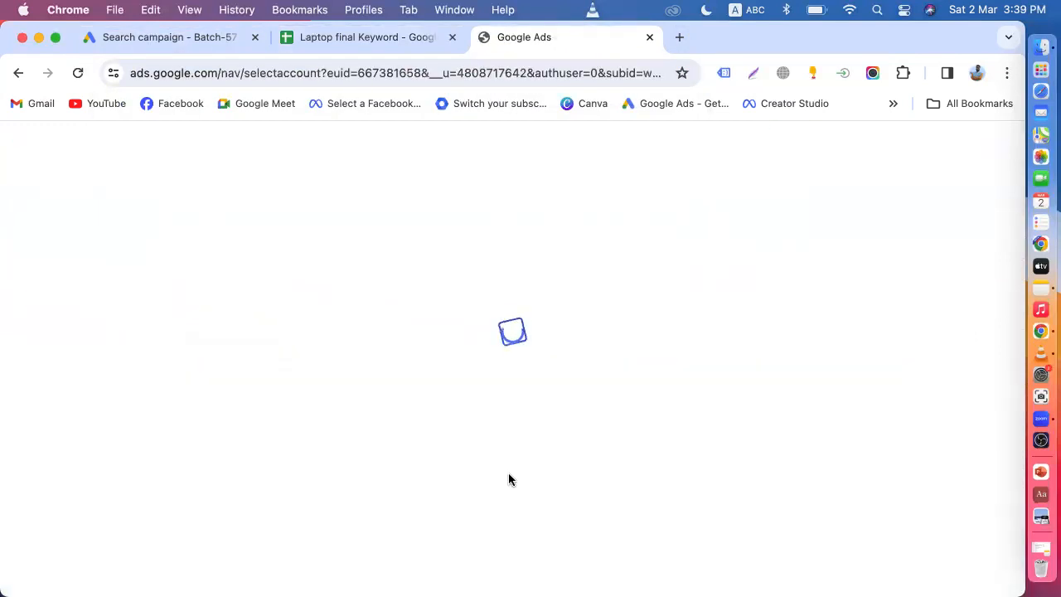
scroll(460, 474, down, 5)
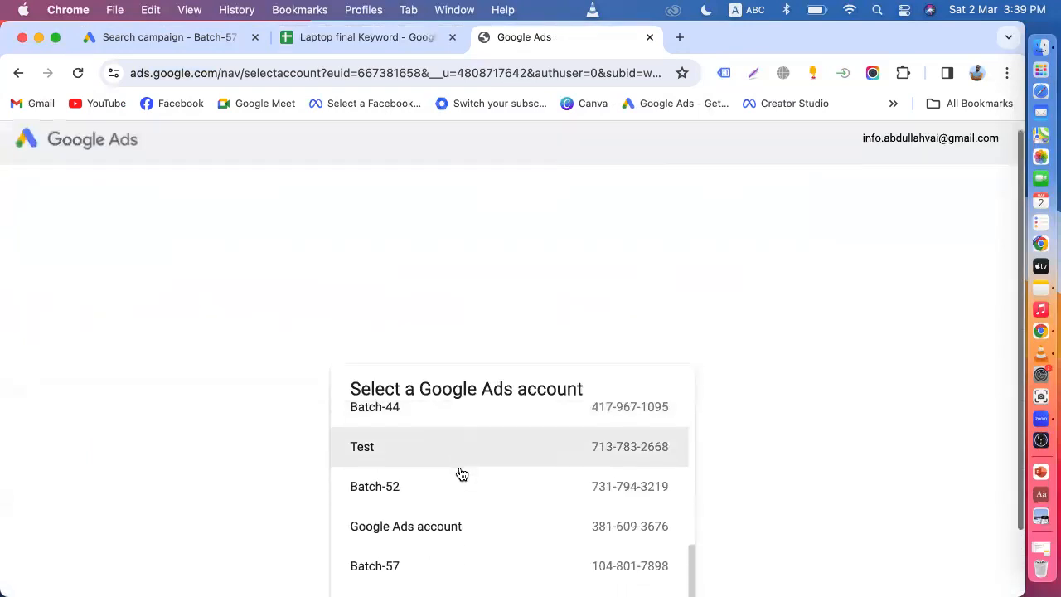
click(392, 493)
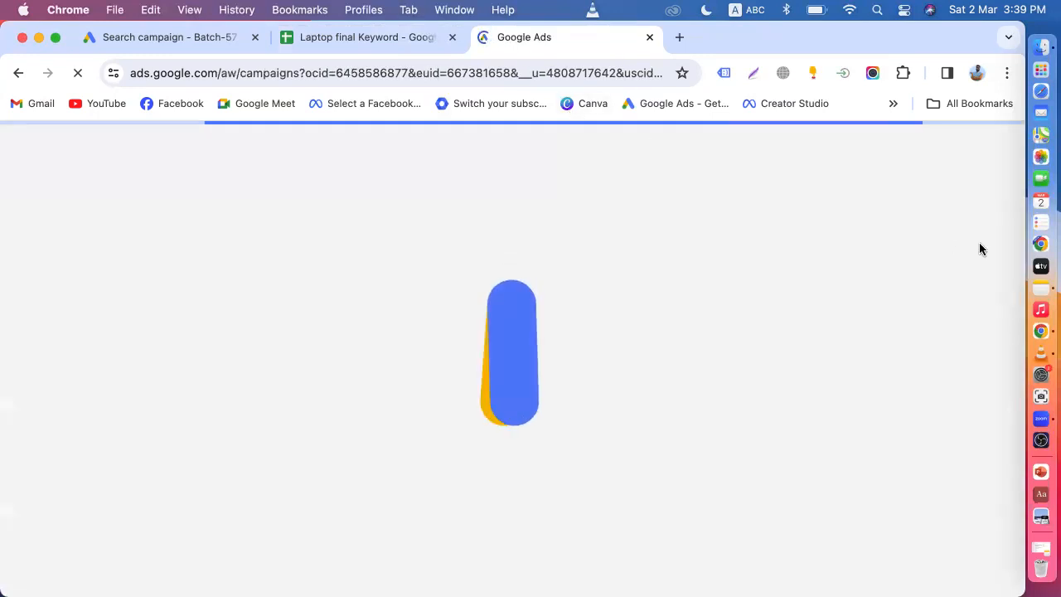
Check the target location in the client's note in Notes and return to Google Ads
click(1041, 288)
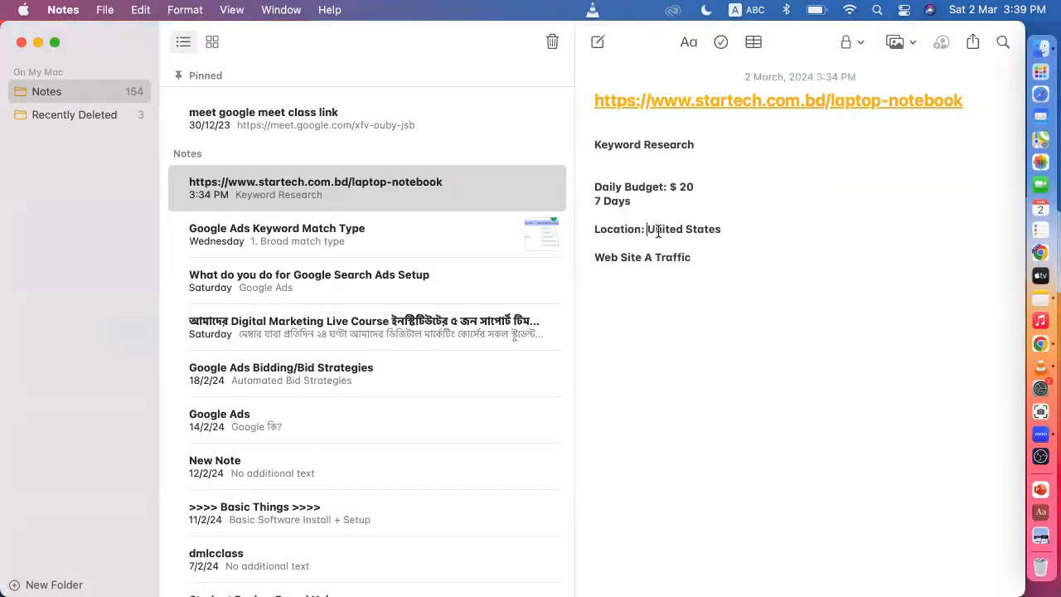
drag(647, 229, 734, 233)
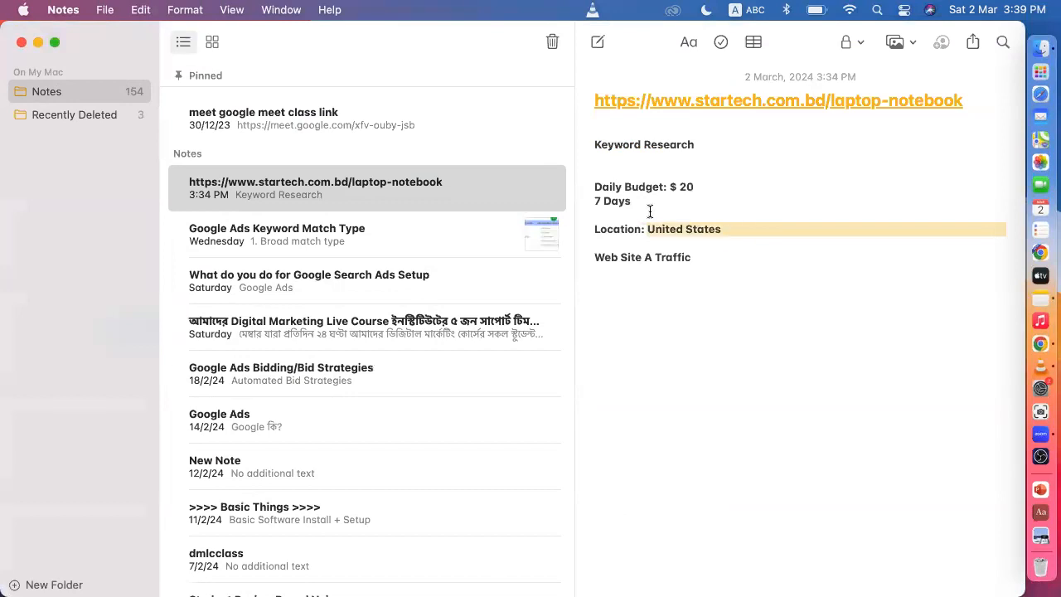
click(38, 42)
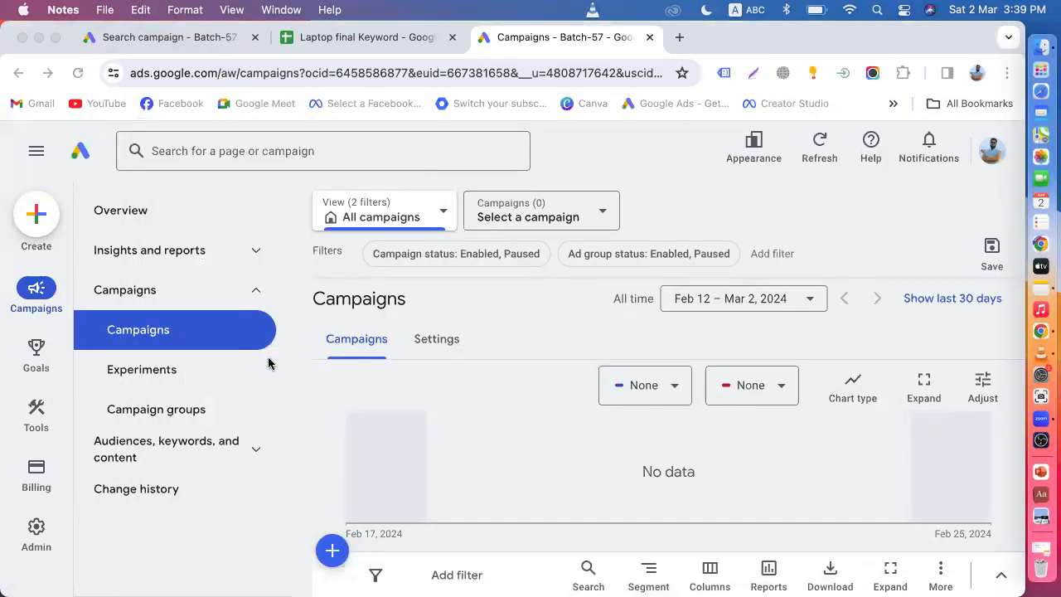
Review the keyword list in the sheet alongside the Maximum CPC bid limit field, and switch to the Batch-57 campaigns overview
click(196, 39)
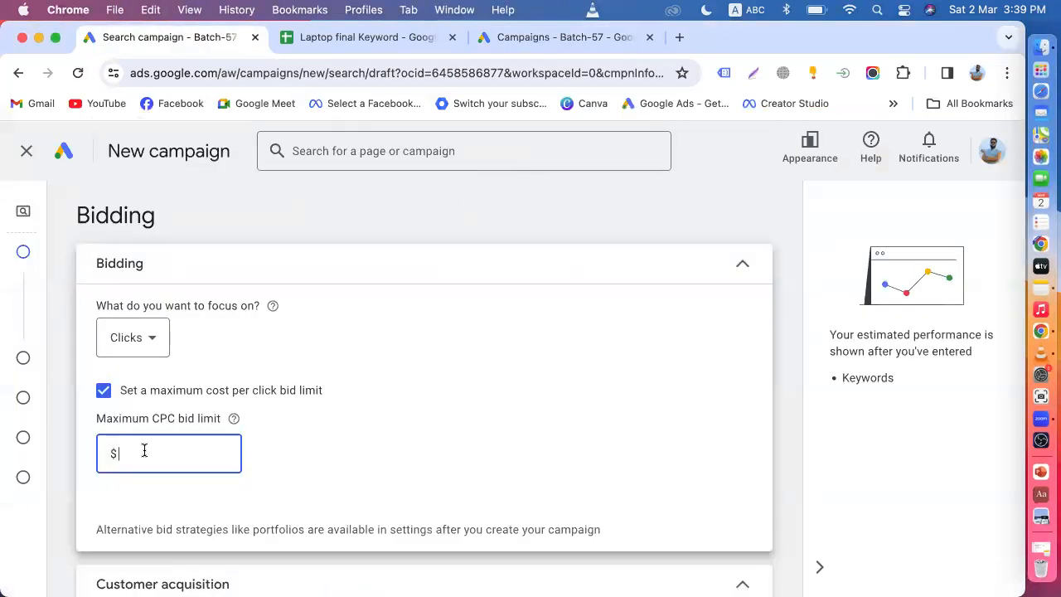
click(328, 38)
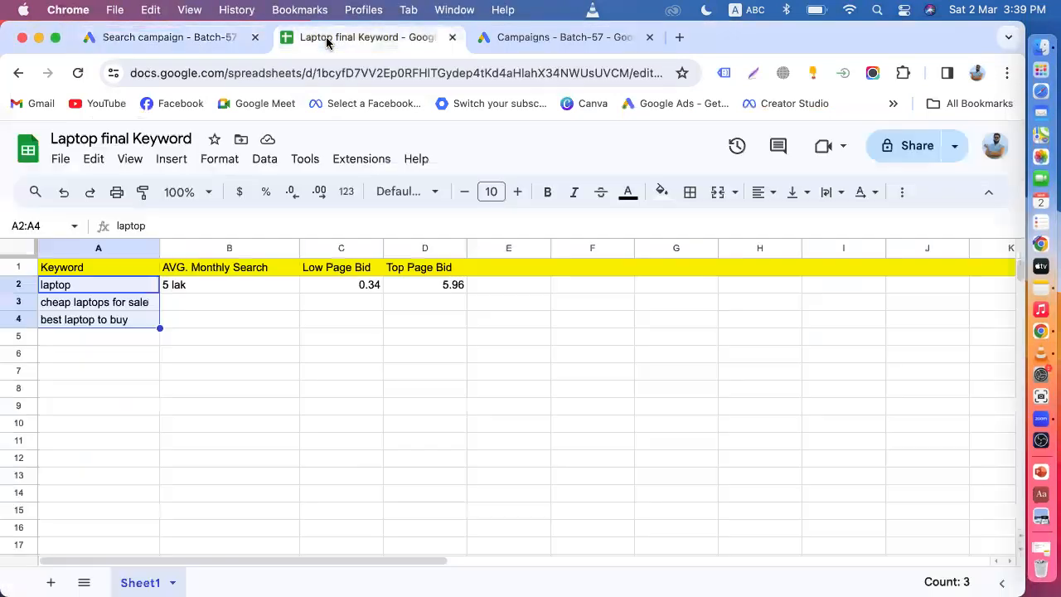
click(115, 289)
drag(114, 312, 117, 321)
click(161, 38)
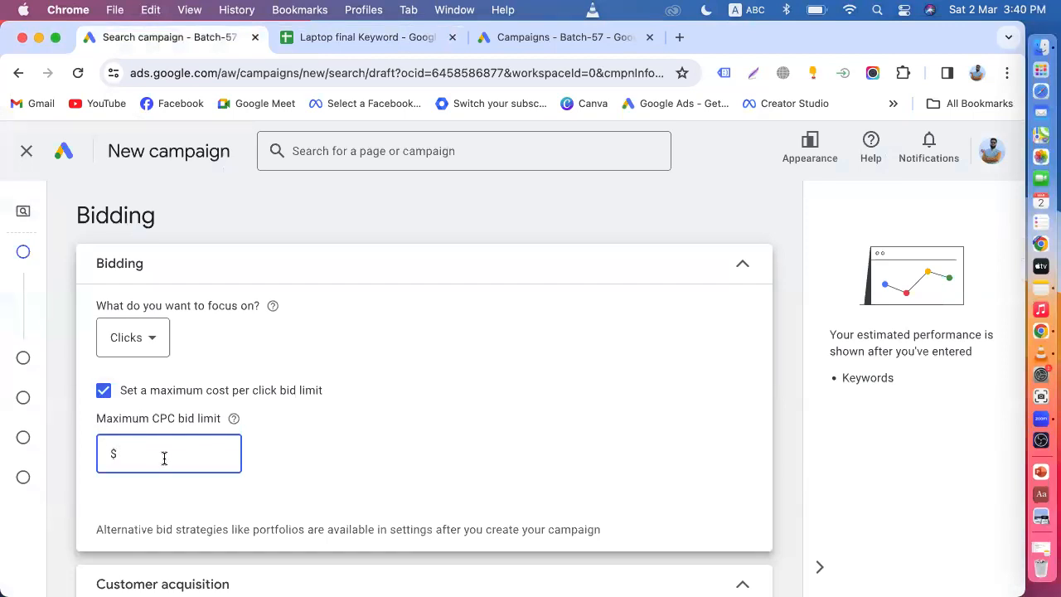
click(515, 33)
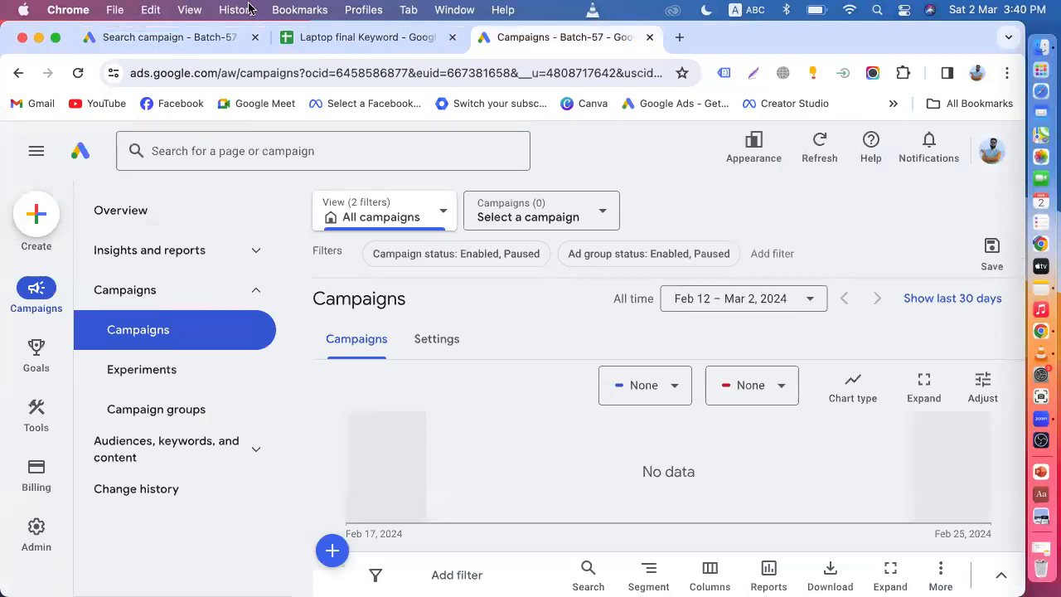
Review the low and top page bid cells for the laptop keywords in the sheet against the campaign's Maximum CPC bid limit field
click(364, 36)
click(345, 289)
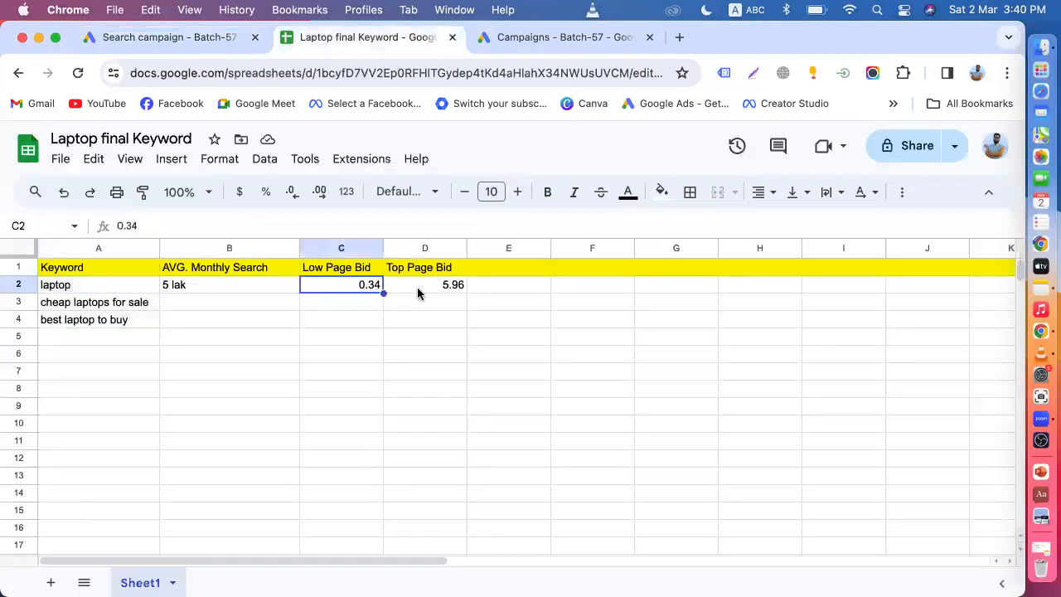
click(419, 290)
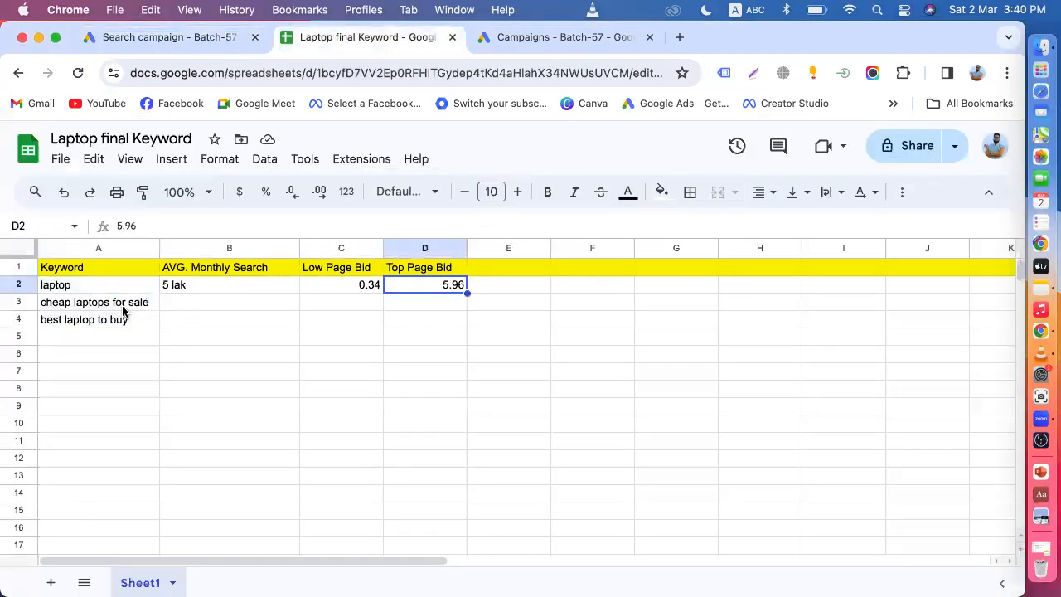
click(332, 307)
click(434, 308)
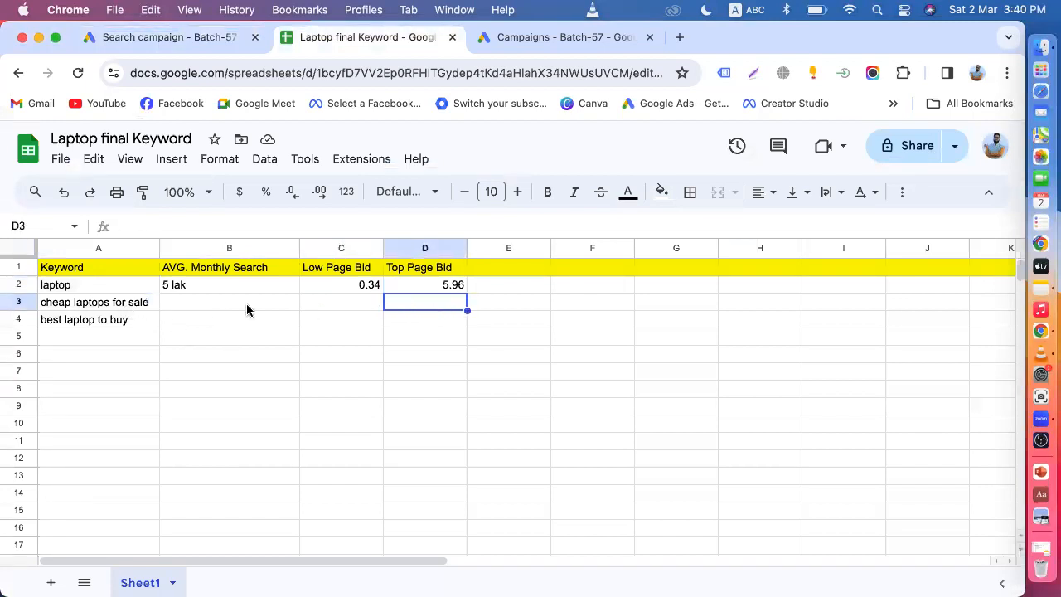
click(183, 44)
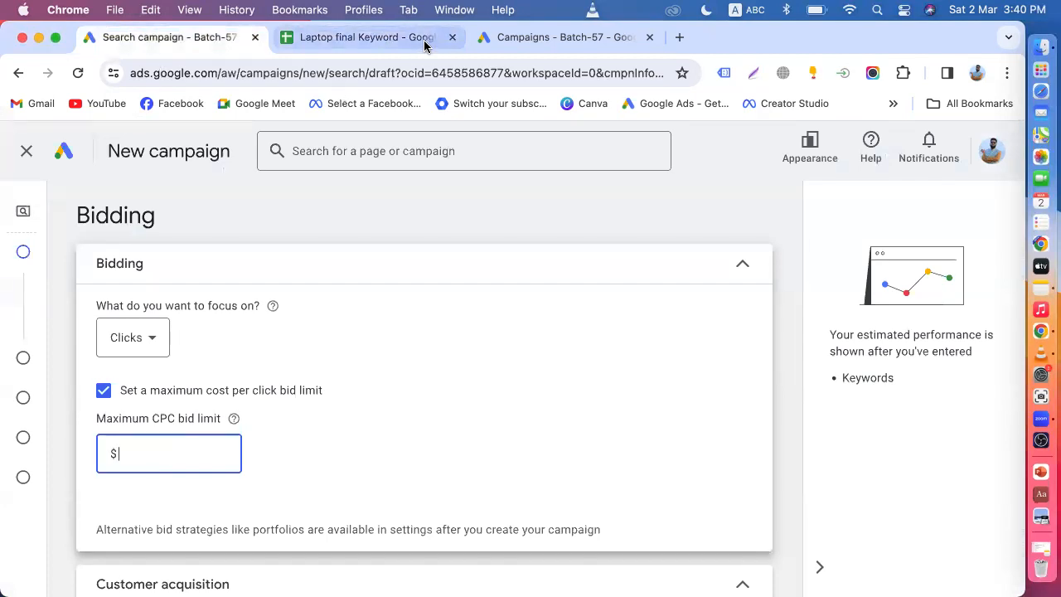
click(348, 41)
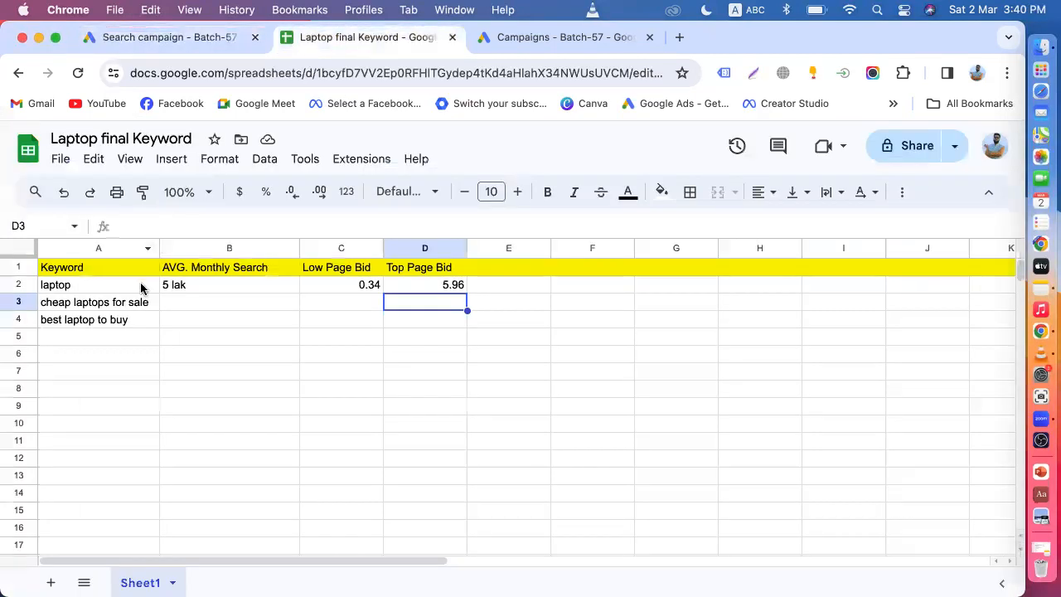
drag(140, 287, 139, 327)
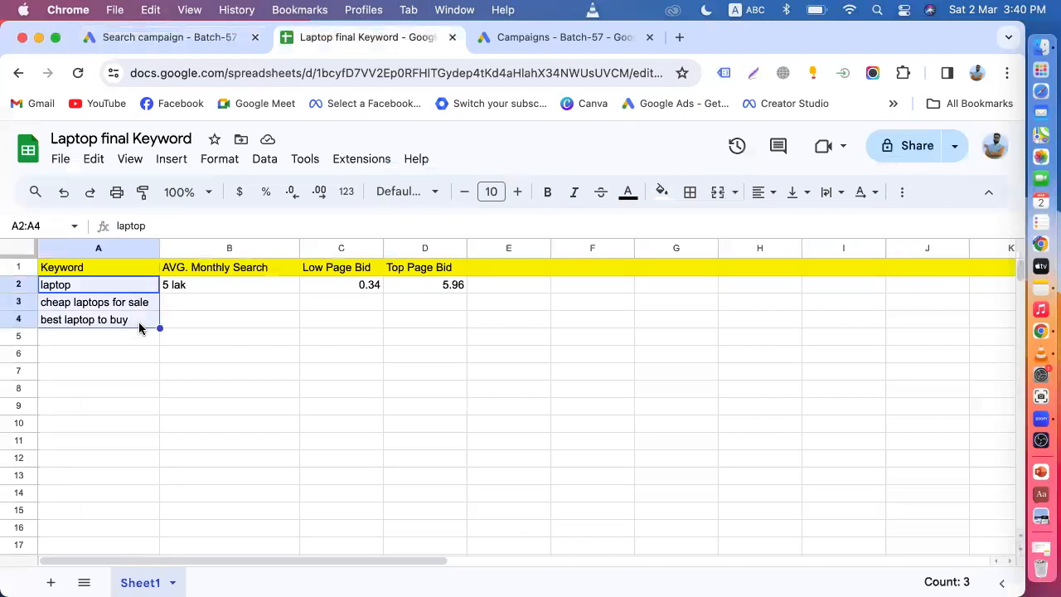
click(164, 38)
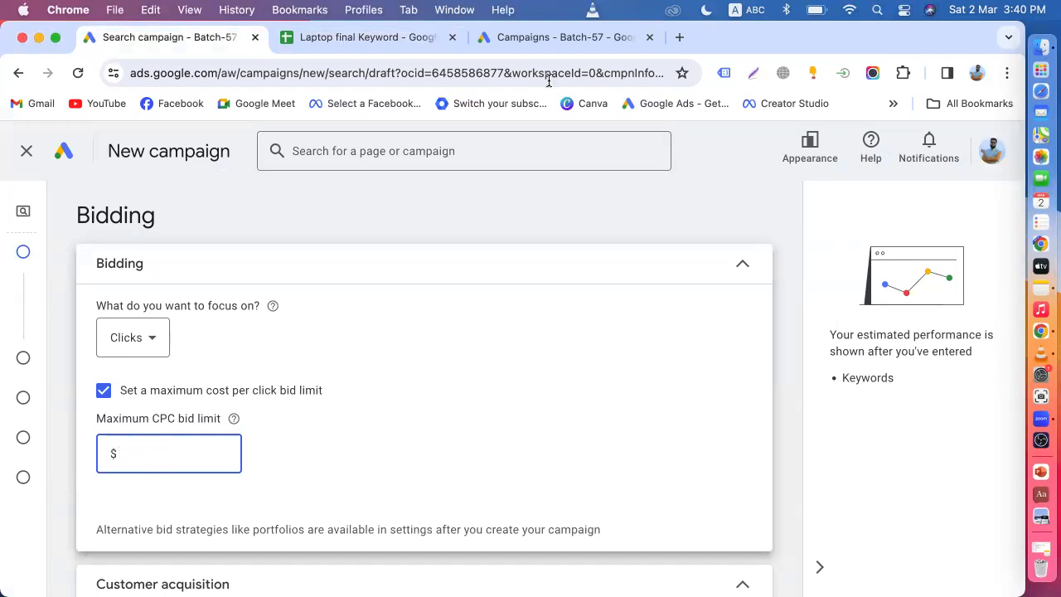
Open Keyword Planner in the Batch-57 Google Ads account
click(522, 37)
mouse_move(33, 403)
mouse_move(38, 348)
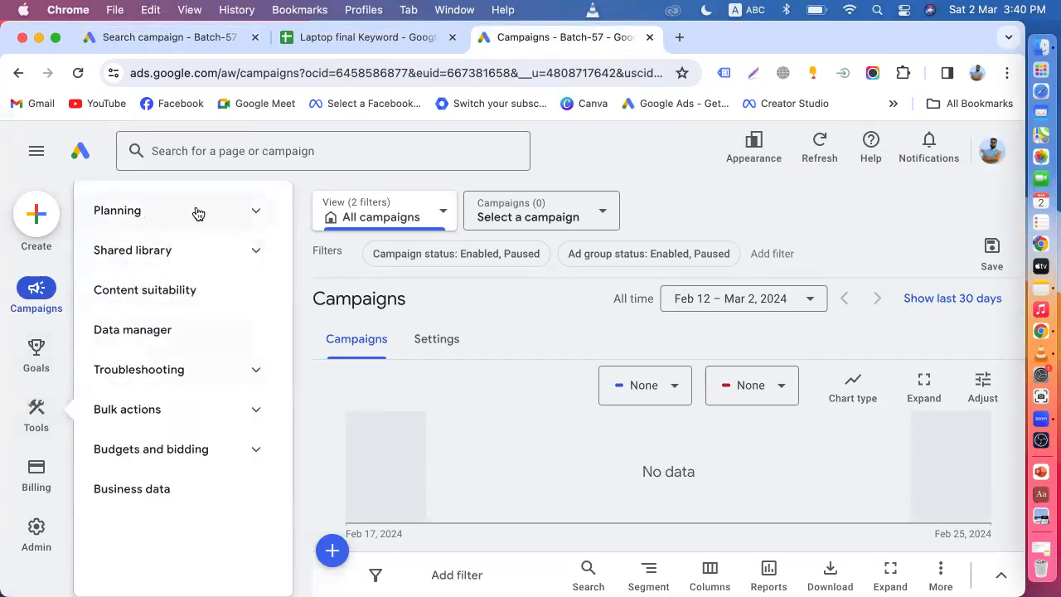
click(238, 210)
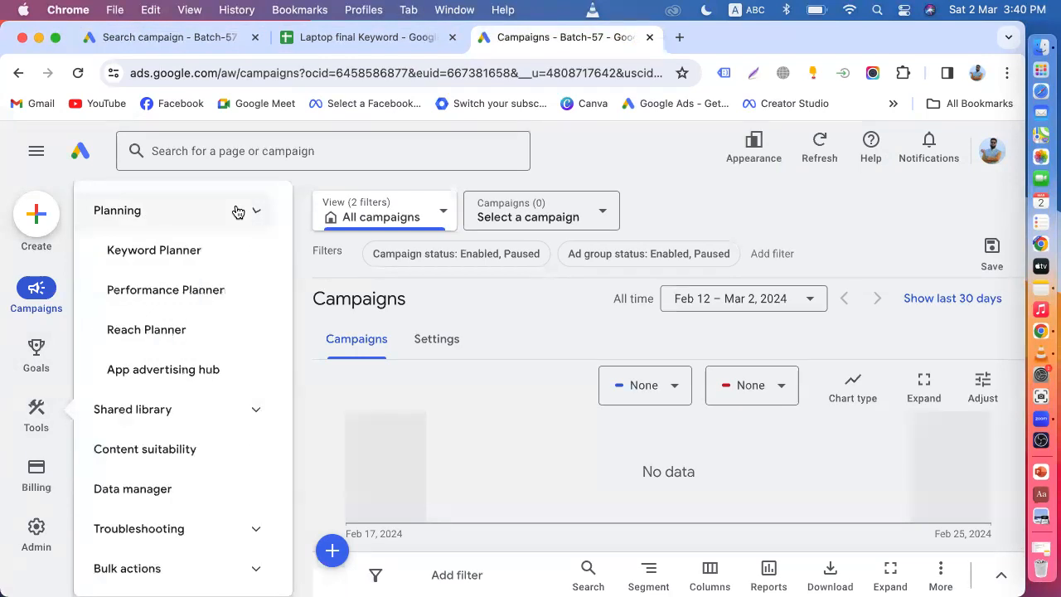
click(169, 258)
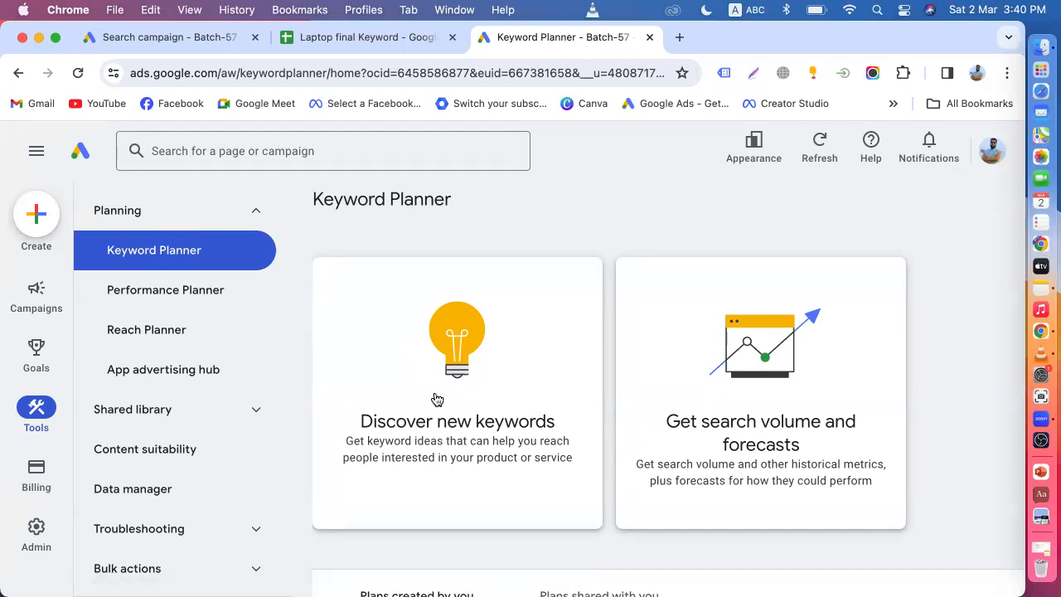
Compare the campaign's Maximum CPC bid limit field, the sheet's keyword list and the options offered in Keyword Planner
click(197, 43)
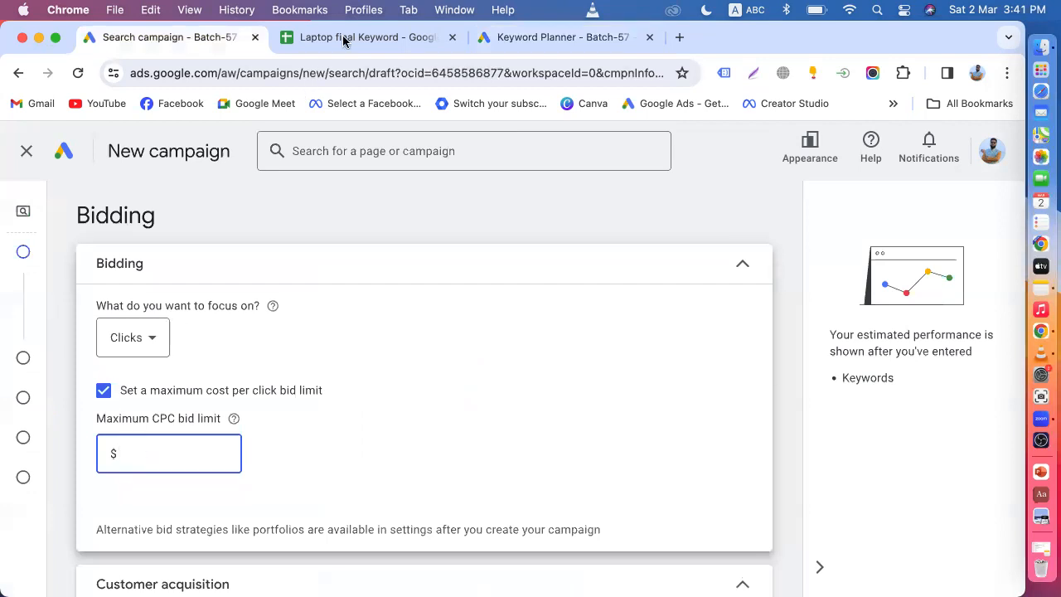
click(493, 43)
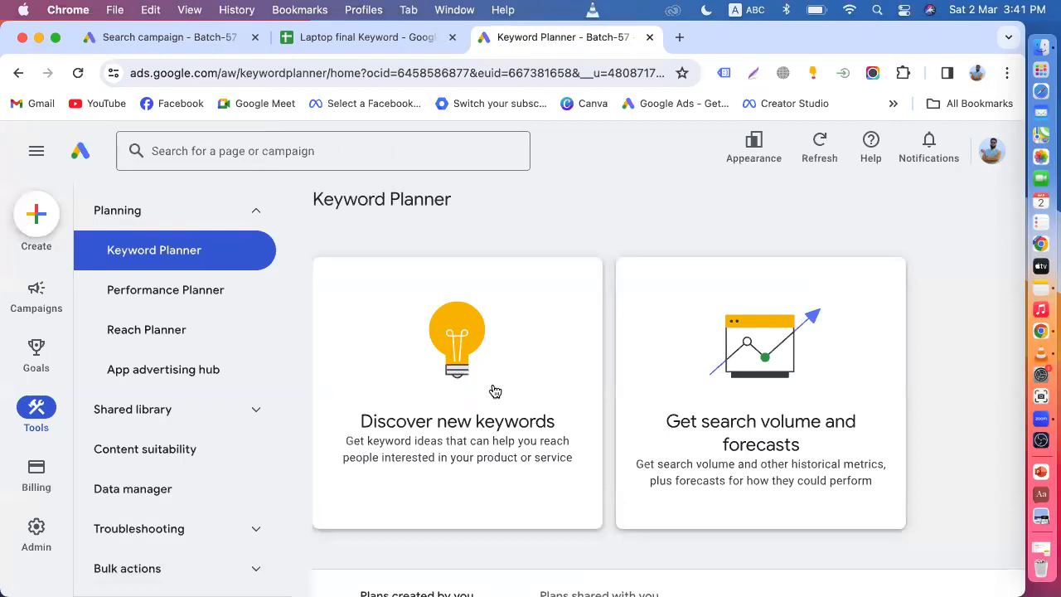
click(159, 38)
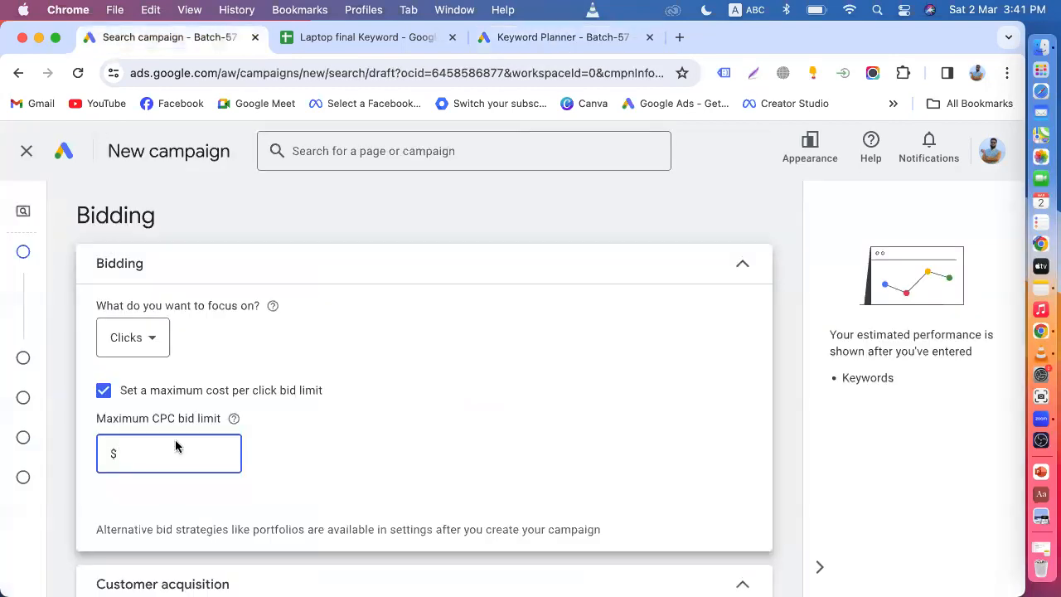
click(311, 38)
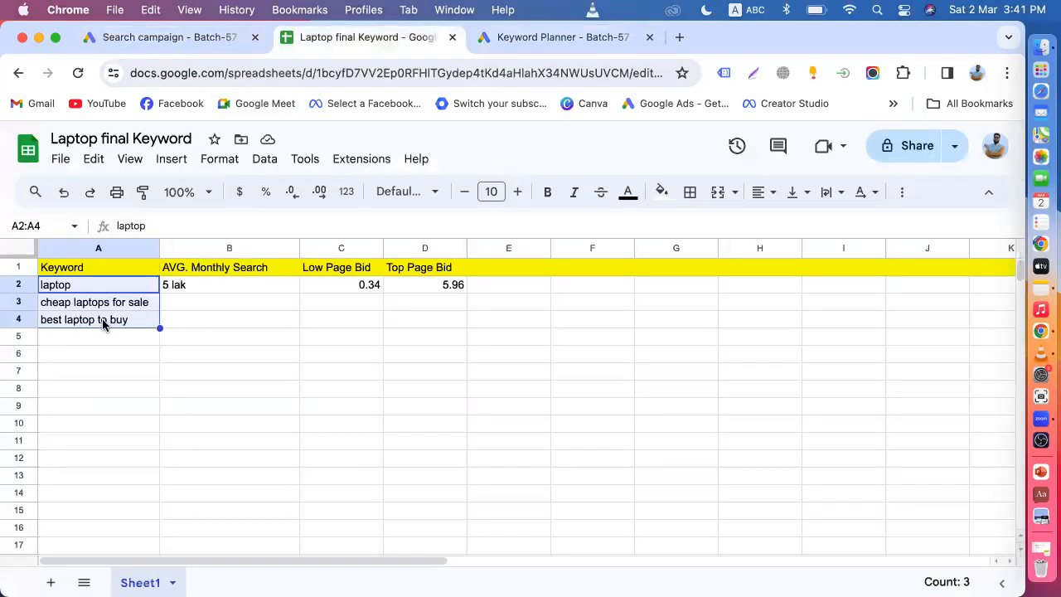
click(150, 10)
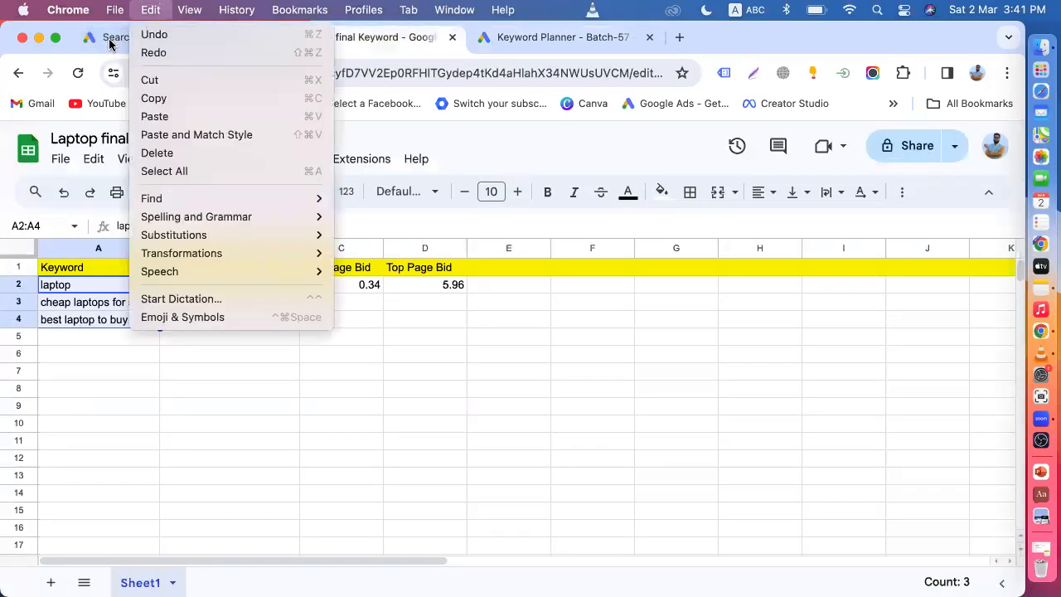
click(108, 41)
click(133, 45)
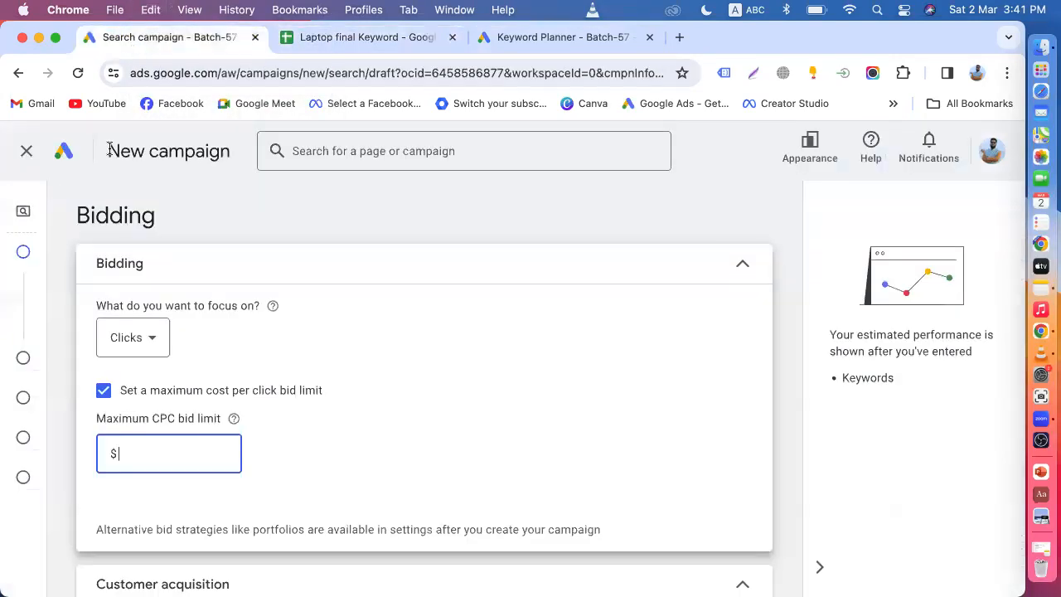
click(531, 41)
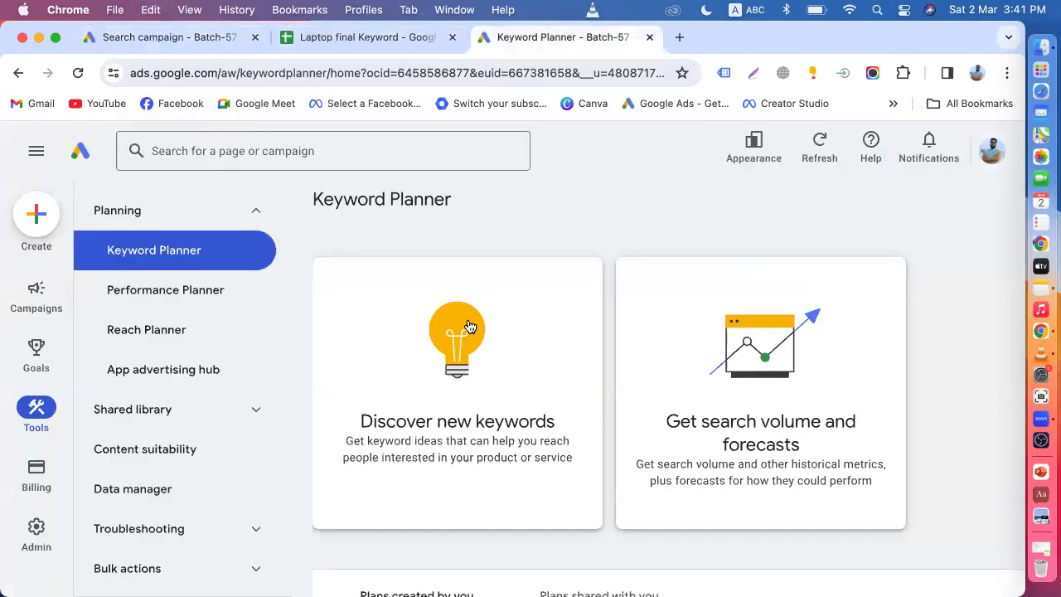
scroll(542, 254, down, 3)
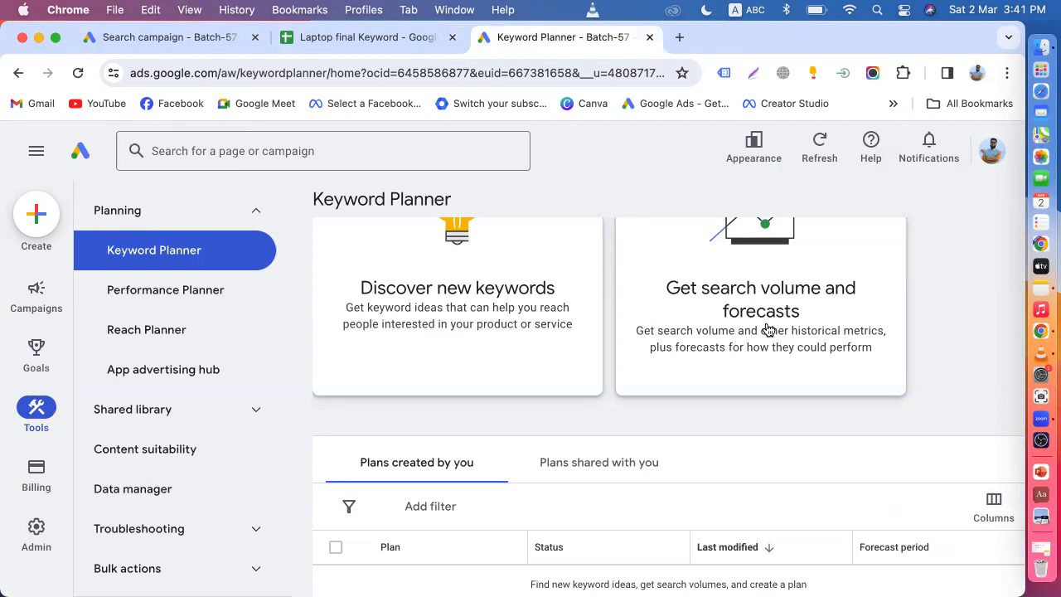
click(137, 38)
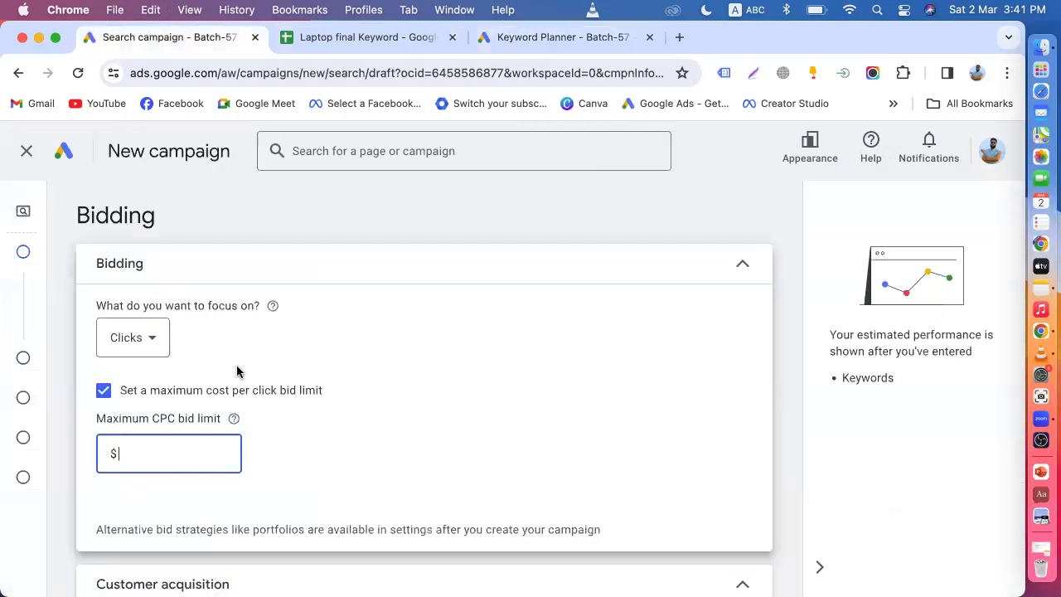
Return to Keyword Planner and open the Get search volume and forecasts form
click(526, 46)
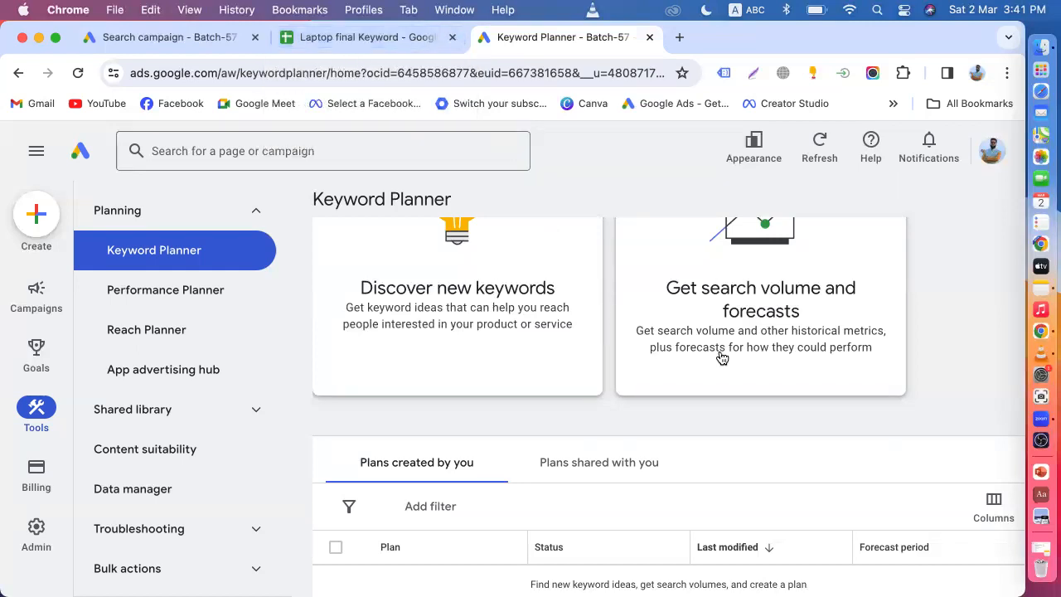
scroll(721, 357, up, 2)
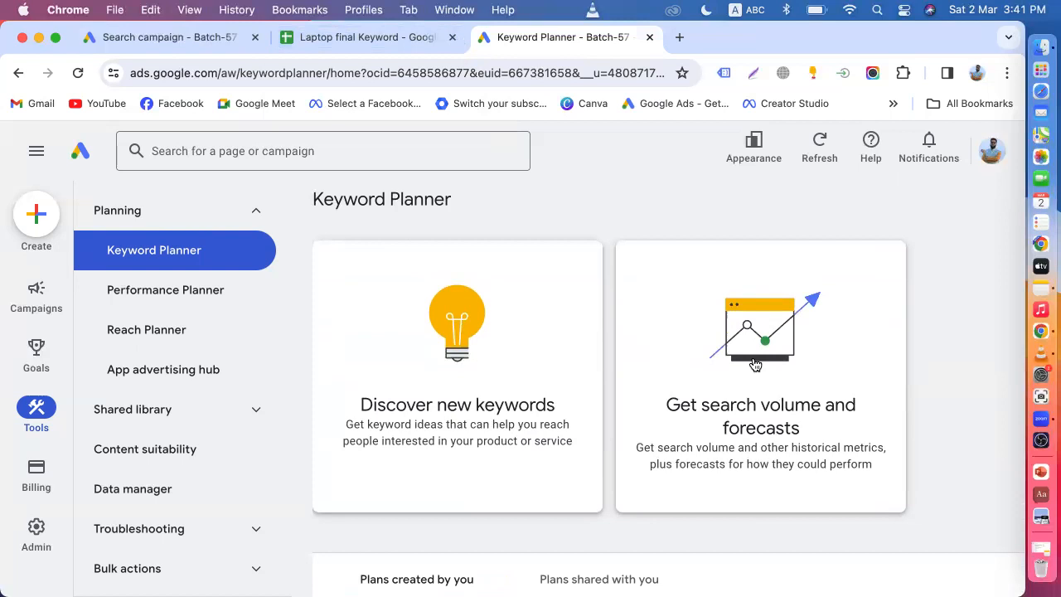
scroll(531, 354, down, 1)
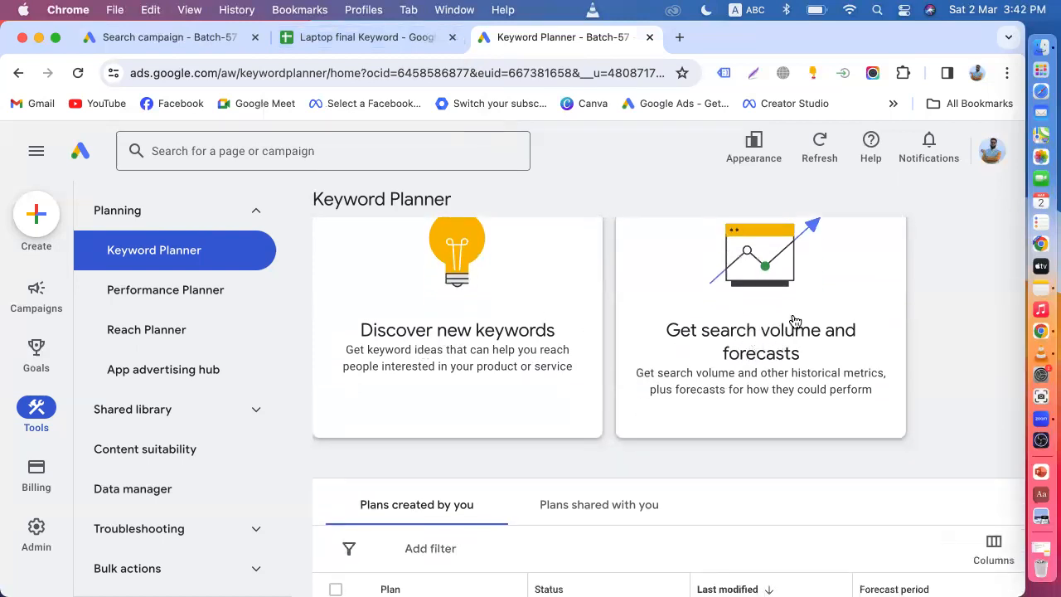
click(788, 349)
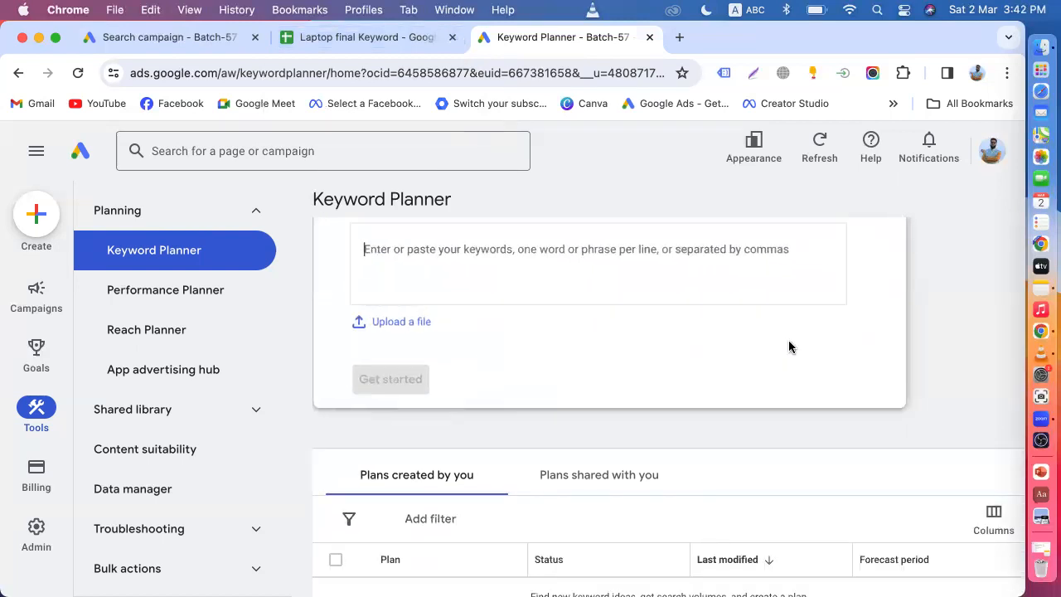
Copy the three laptop keywords in A2:A4 of the sheet into the keyword box of the search volume and forecasts form
click(344, 39)
click(100, 299)
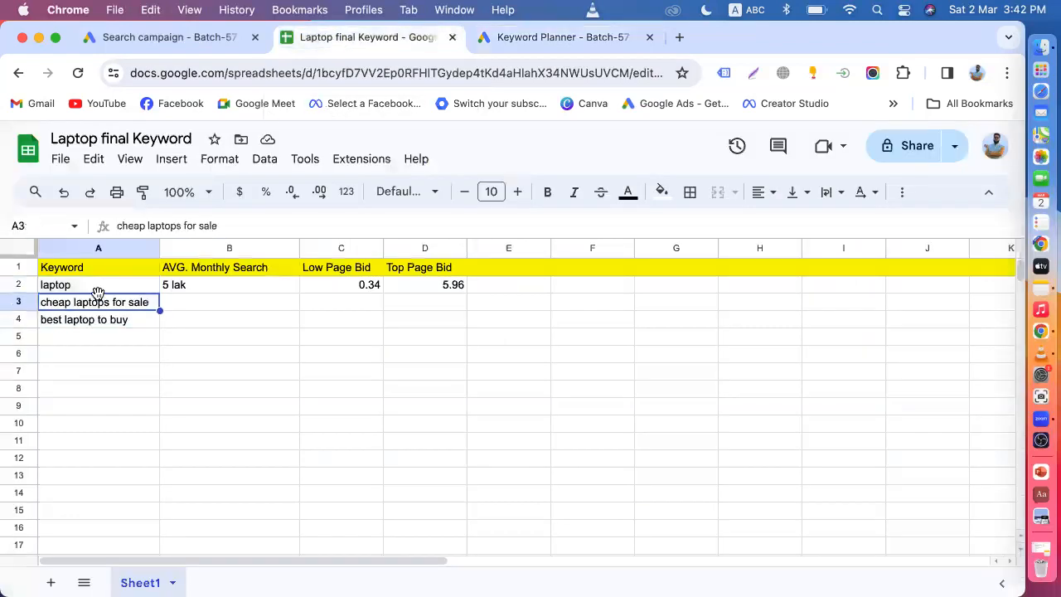
drag(108, 290, 114, 320)
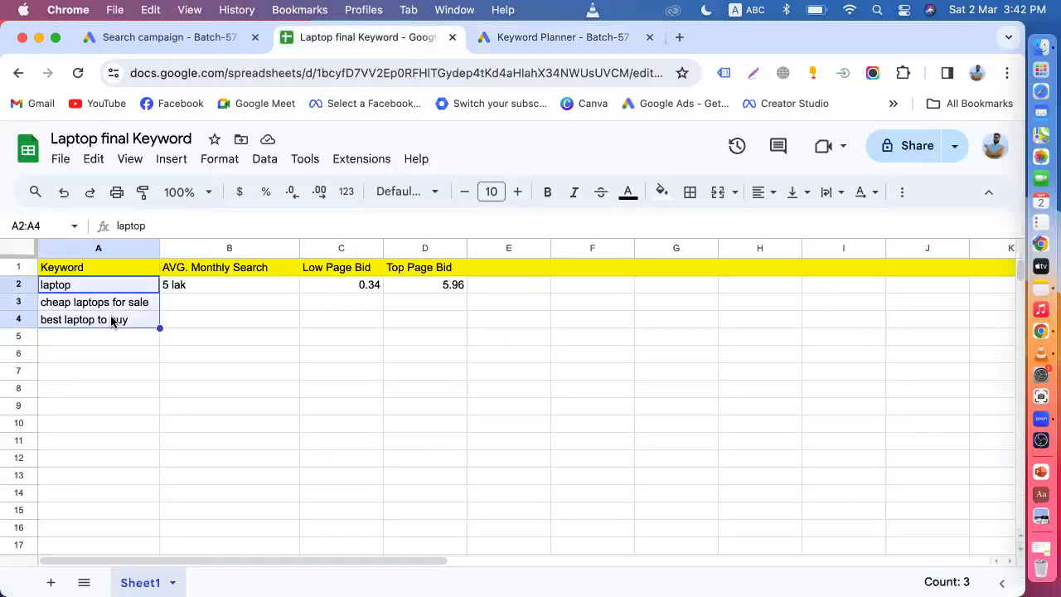
right_click(110, 322)
click(164, 235)
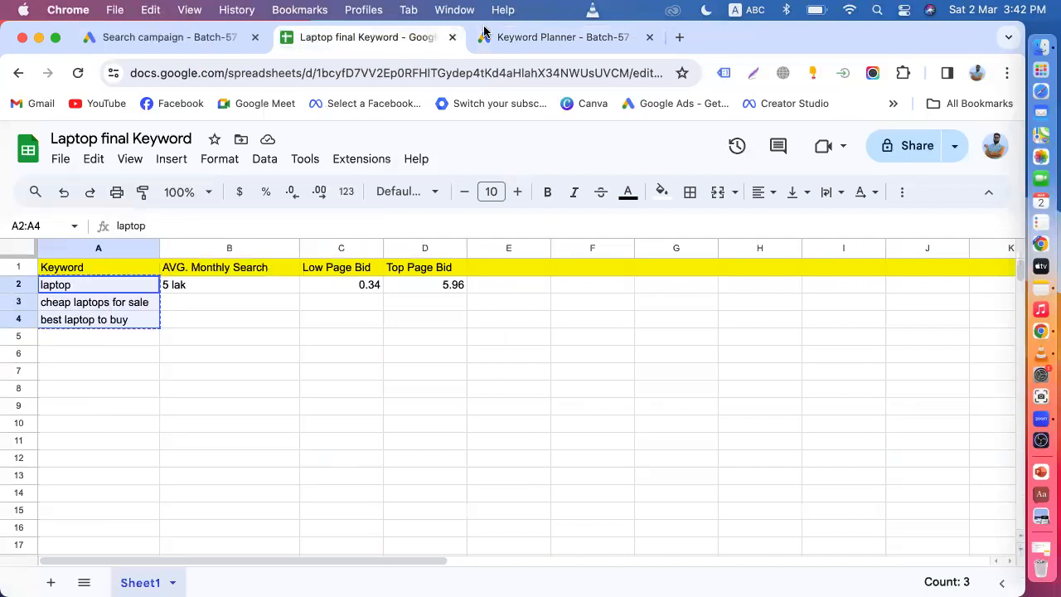
click(515, 47)
right_click(391, 254)
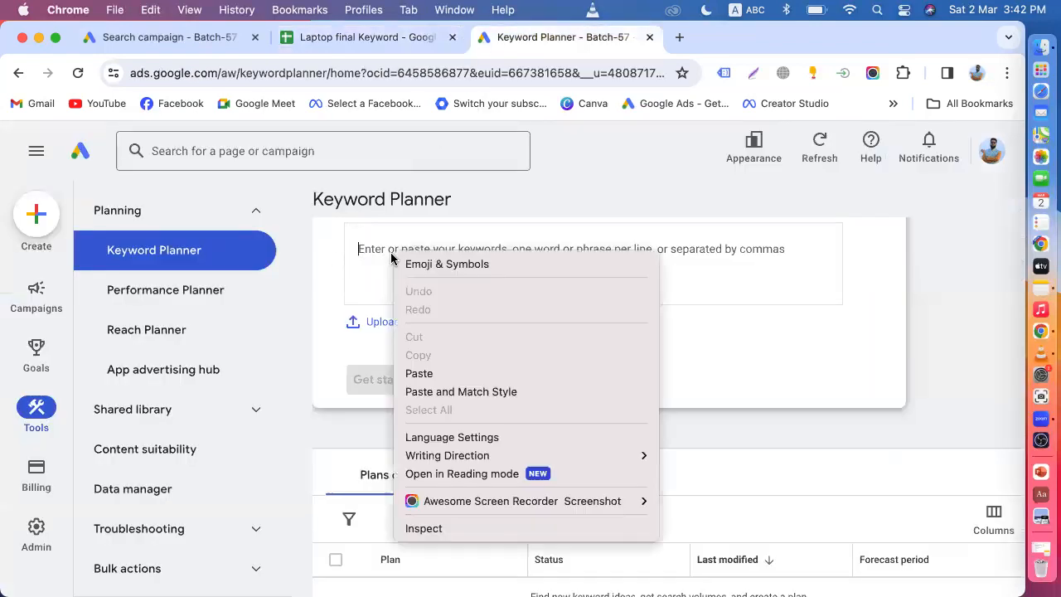
click(419, 373)
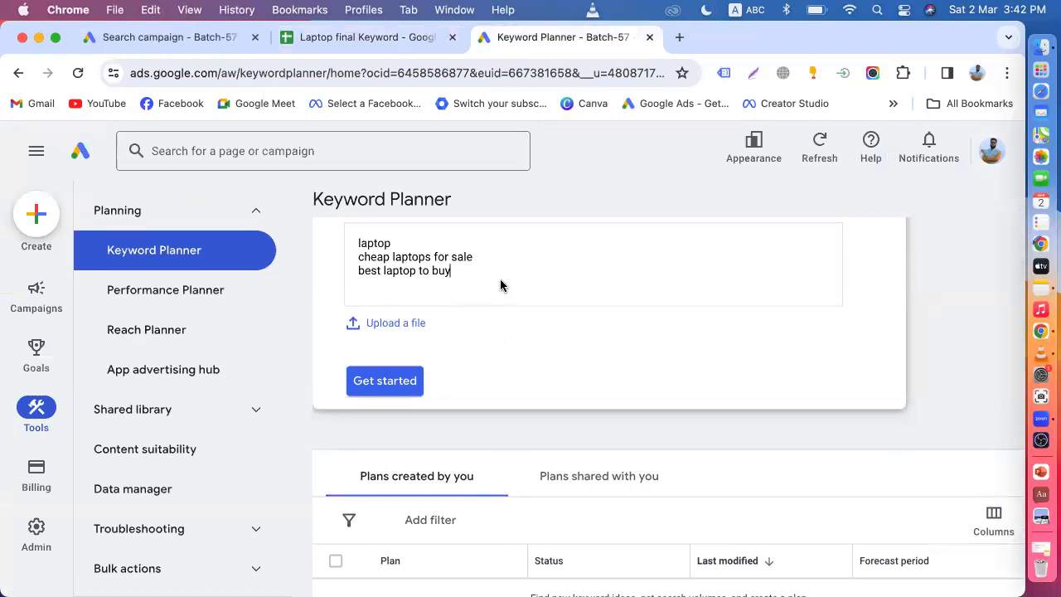
Cut all three keywords out of the search volume and forecasts keyword box
scroll(499, 285, up, 1)
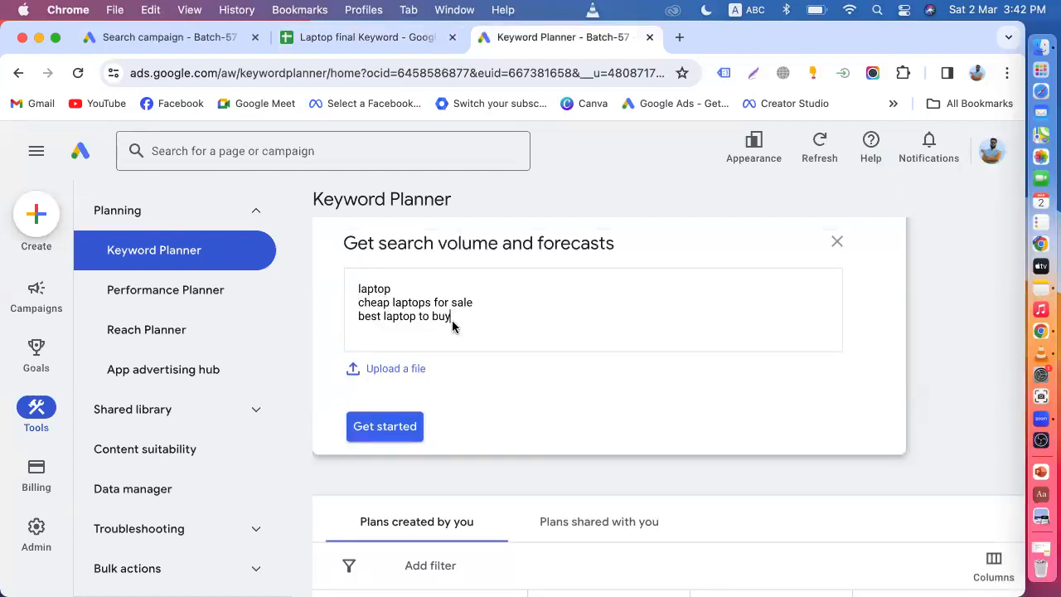
drag(454, 316, 352, 297)
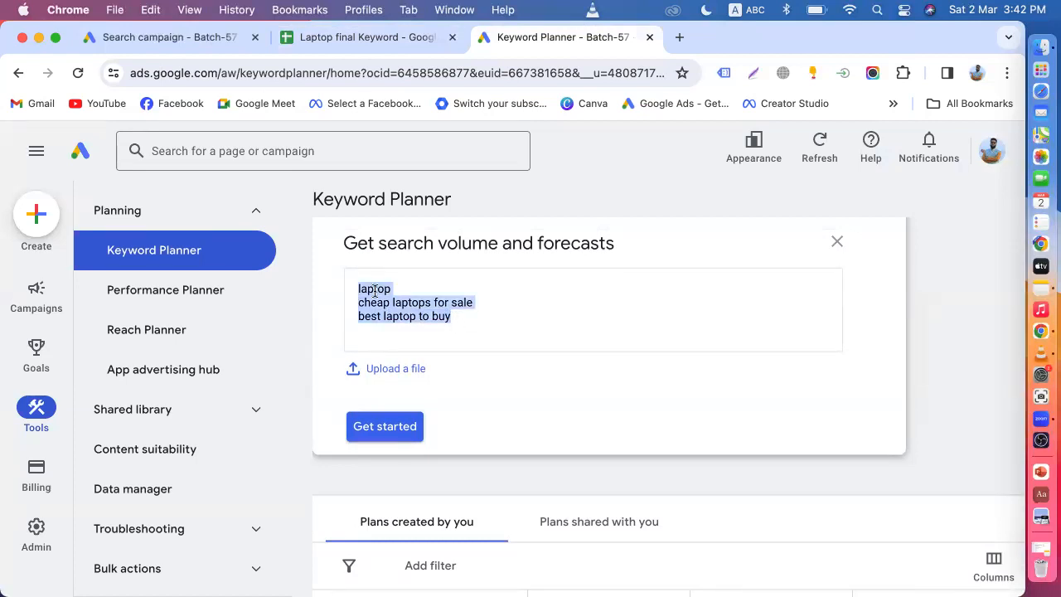
right_click(373, 286)
click(396, 276)
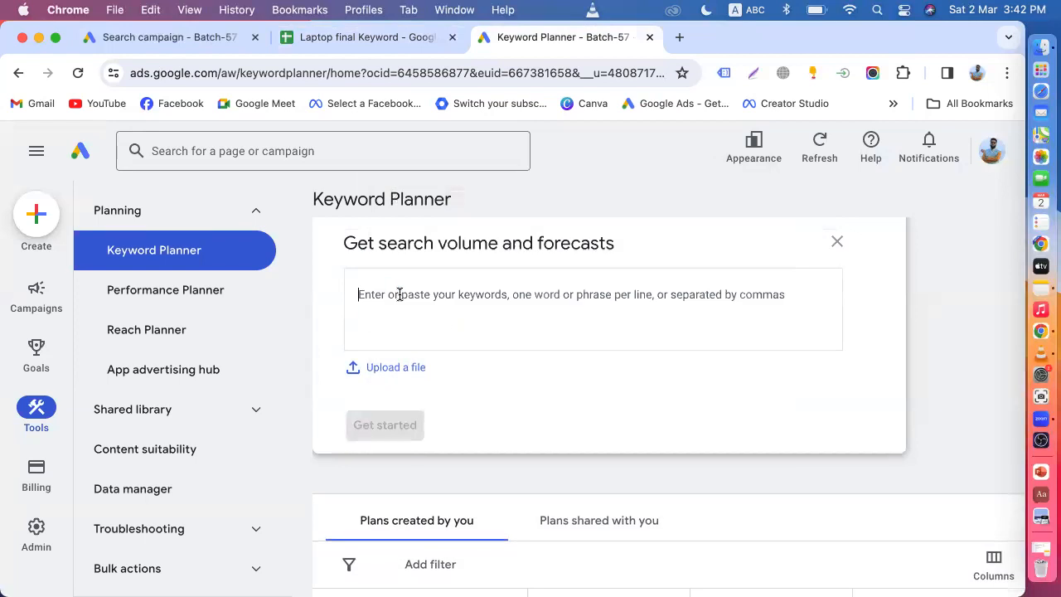
Open keywordmatchtypetool.com in a new browser tab, paste the three laptop keywords and generate their phrase-match list
click(679, 37)
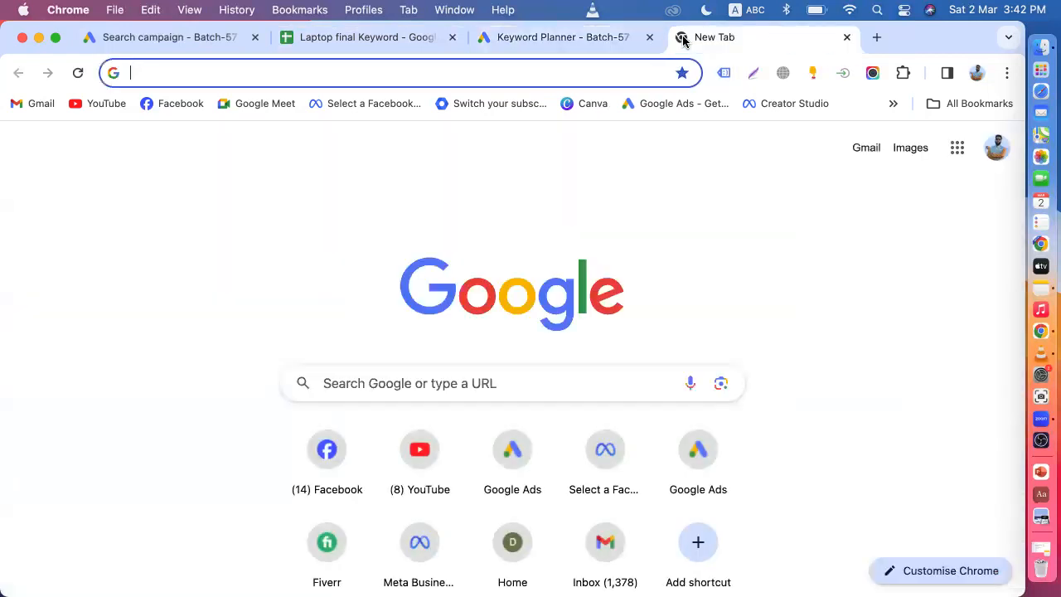
text(k)
key(Return)
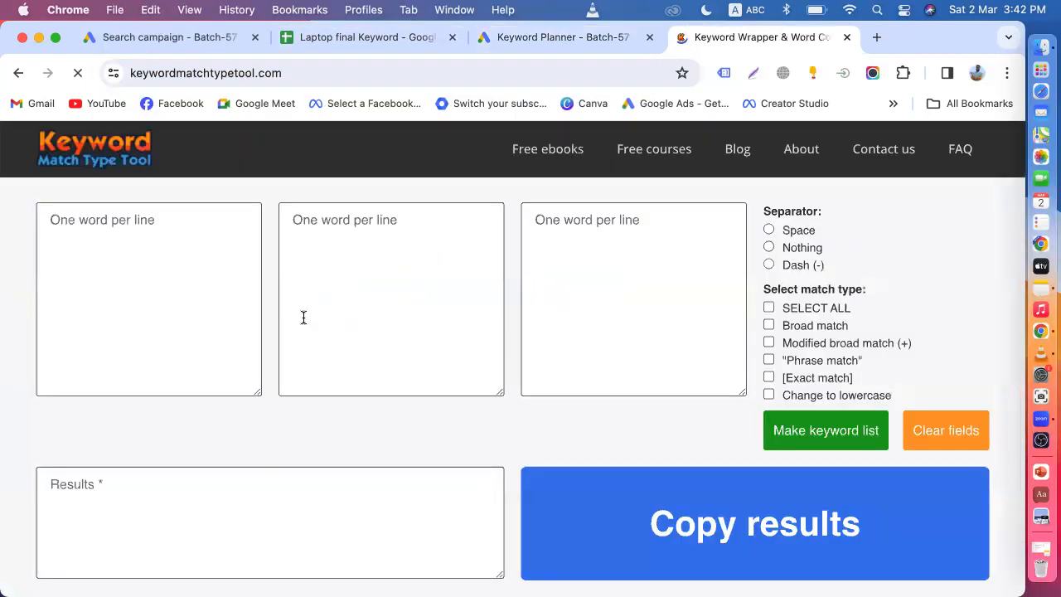
click(166, 304)
key(cmd+v)
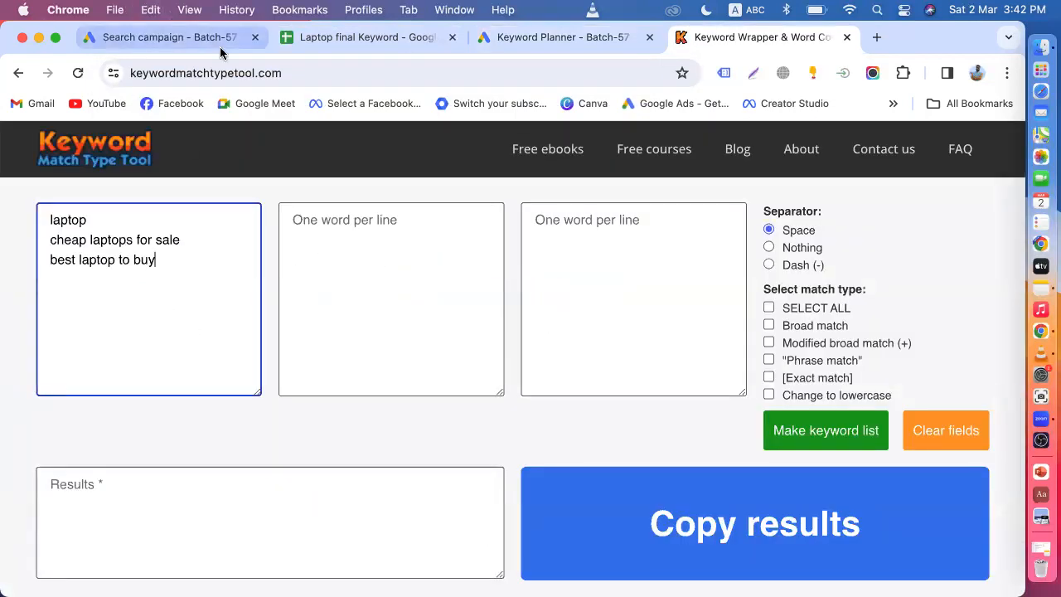
click(768, 360)
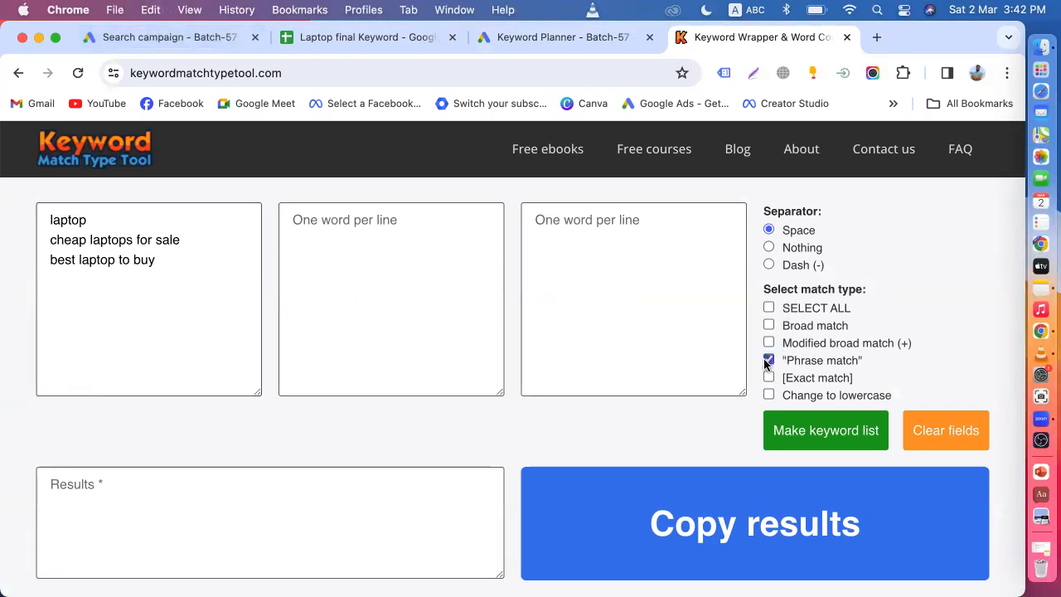
click(800, 446)
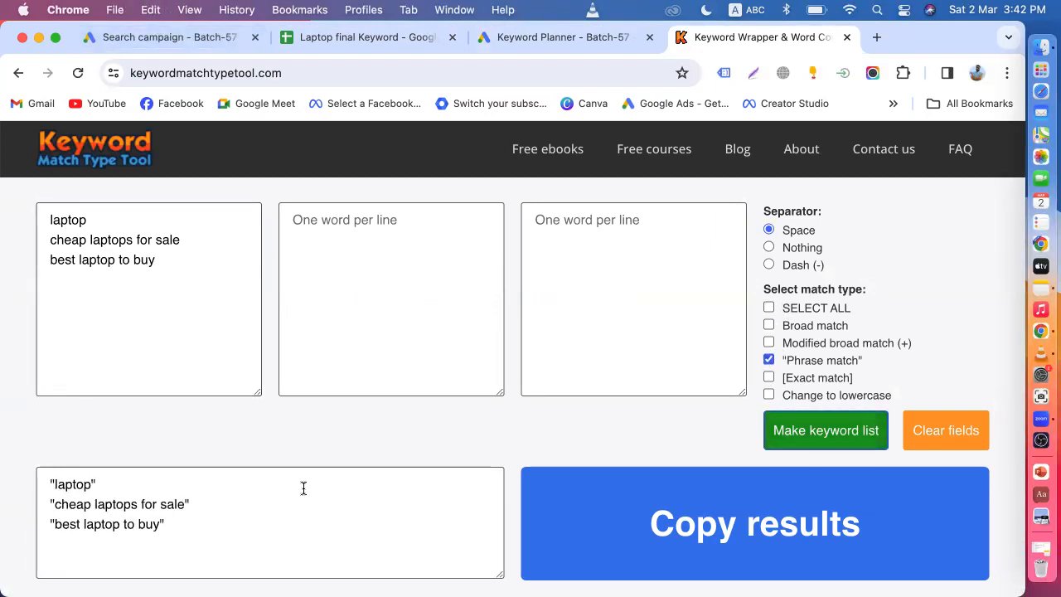
Copy the three phrase-match keywords into Keyword Planner's search volume and forecasts form and get the results
scroll(303, 488, down, 3)
click(221, 407)
key(cmd+a)
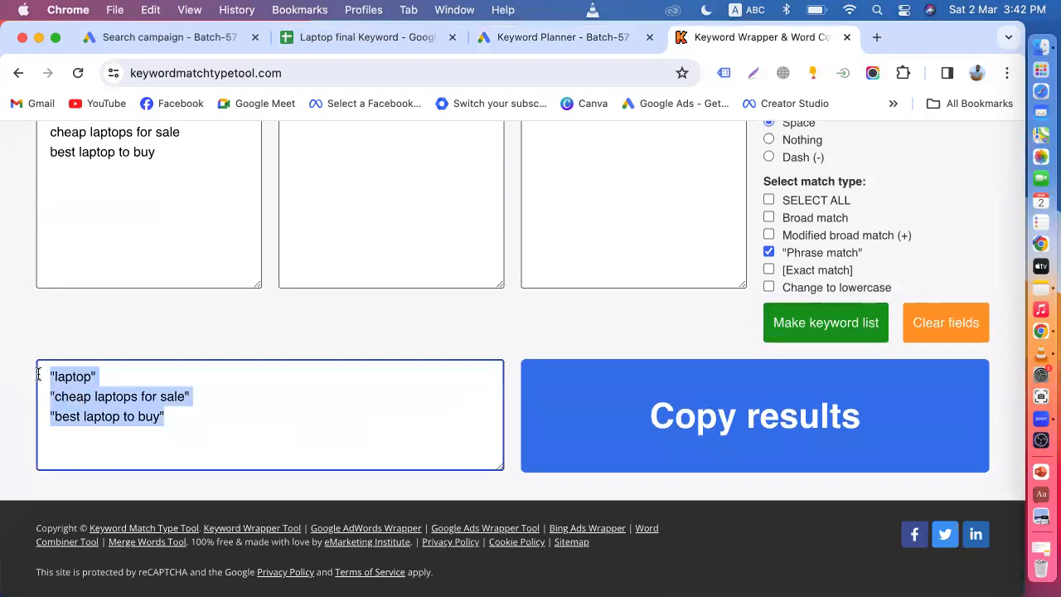
click(540, 42)
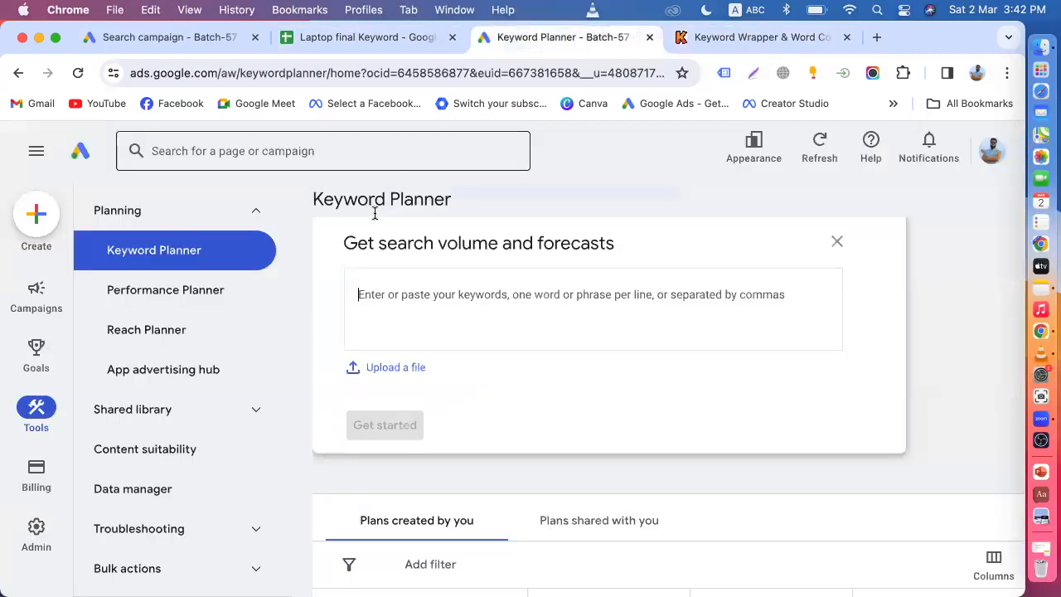
key(super+v)
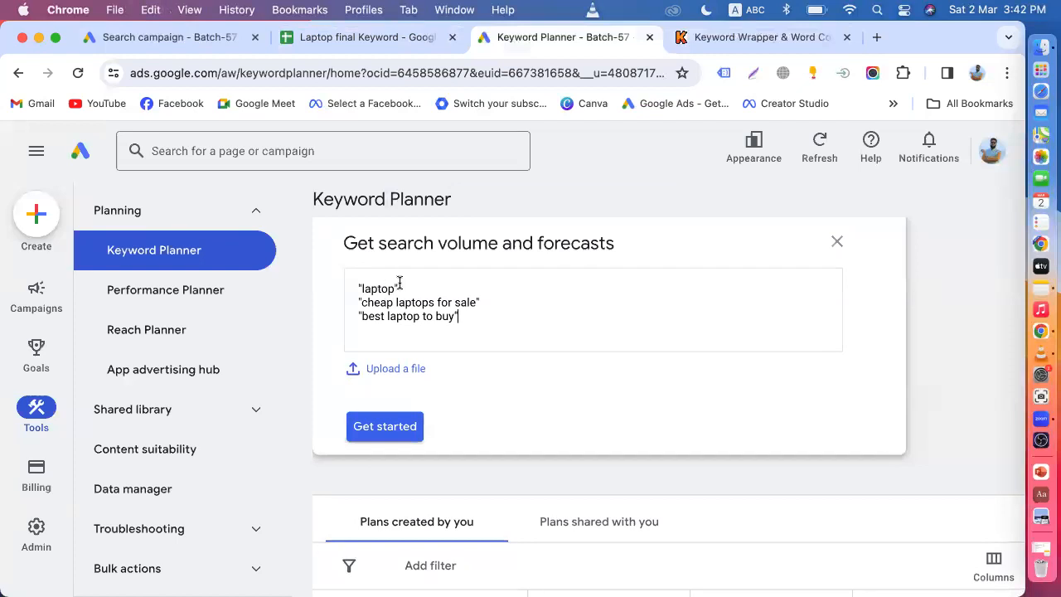
click(384, 426)
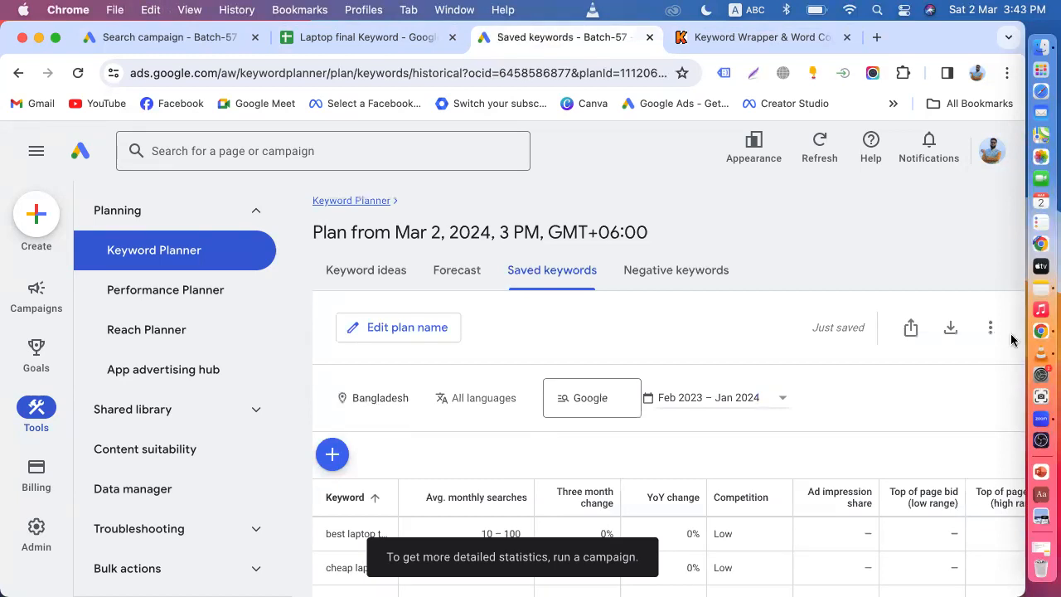
Check the target location in the Startech note in Notes, and replace Bangladesh with United States as the saved keywords' location
click(1031, 292)
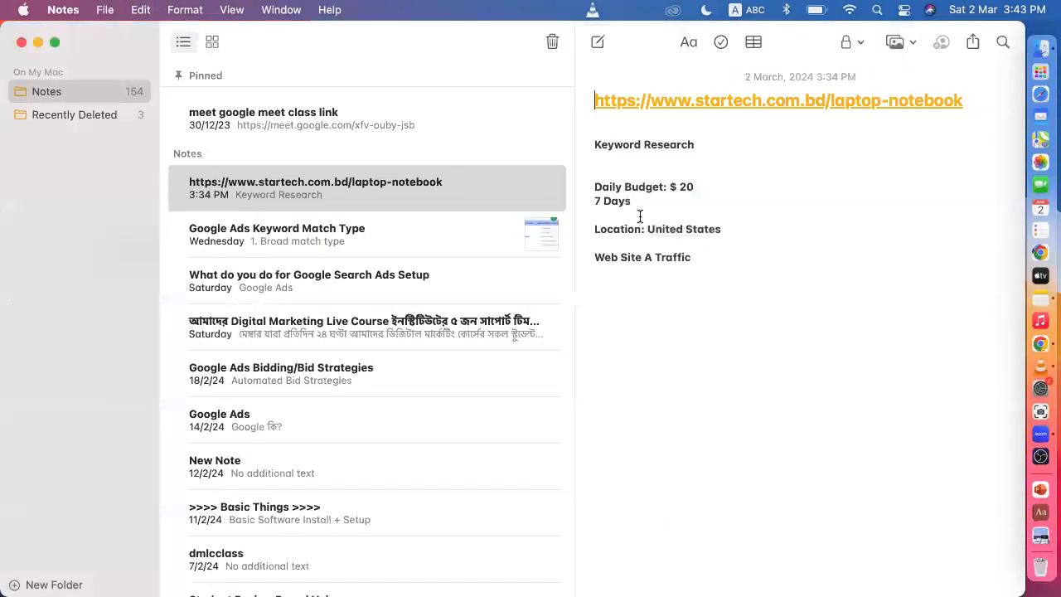
click(37, 43)
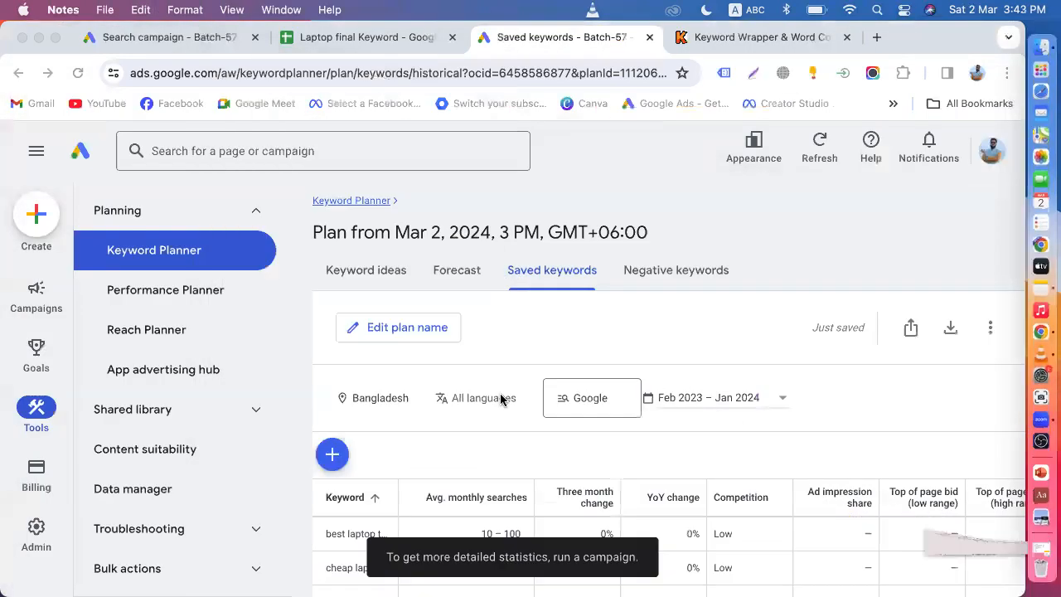
click(367, 402)
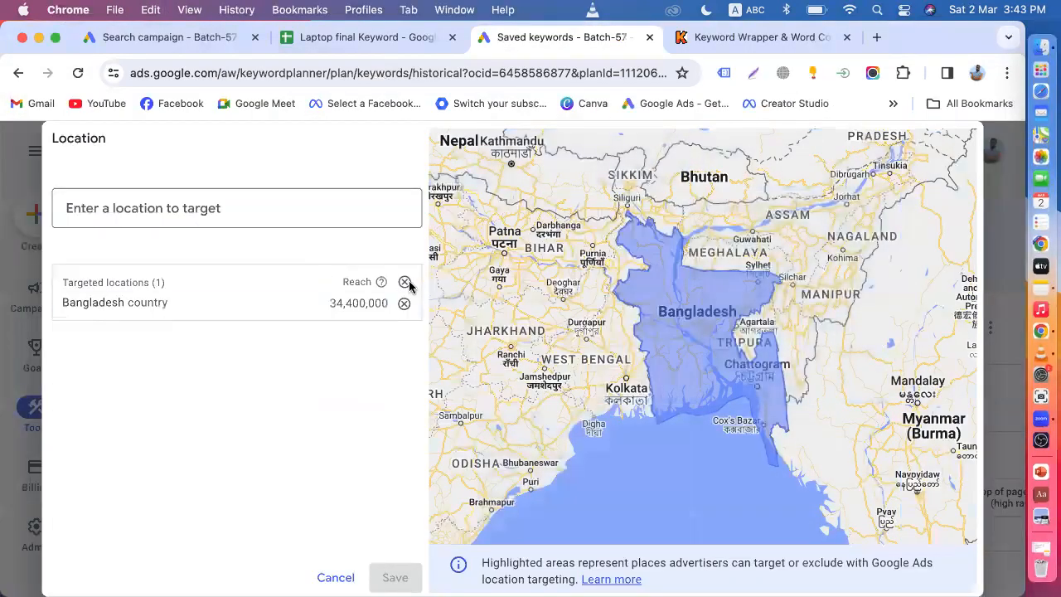
click(403, 280)
text(uni)
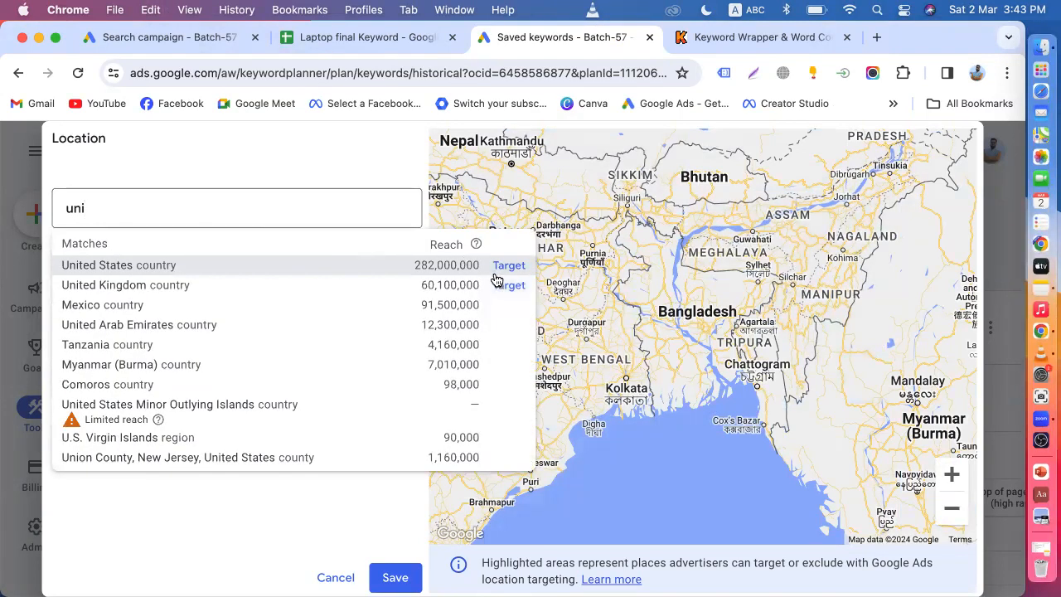
click(498, 267)
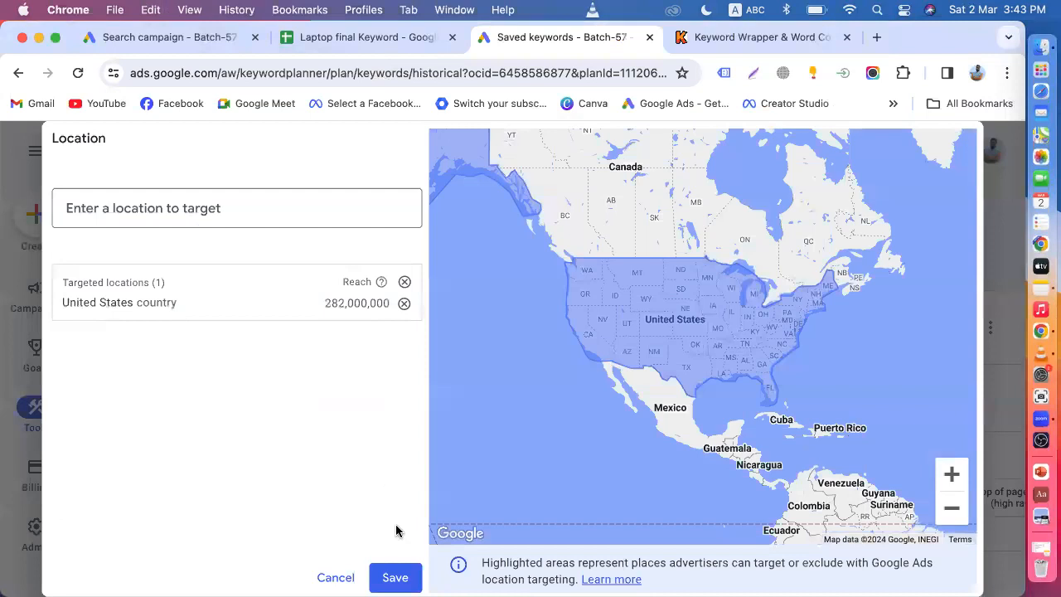
click(384, 585)
click(401, 571)
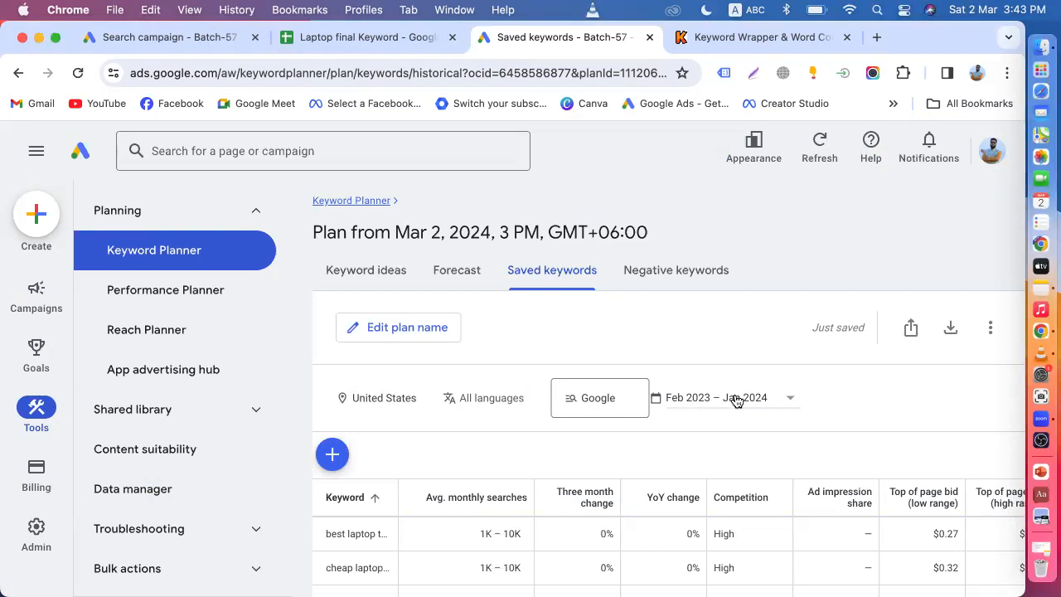
In the Startech note in Notes, change the campaign duration to 10 Days and add a blank line above it
click(1040, 287)
click(598, 201)
key(BackSpace)
text(10 Days)
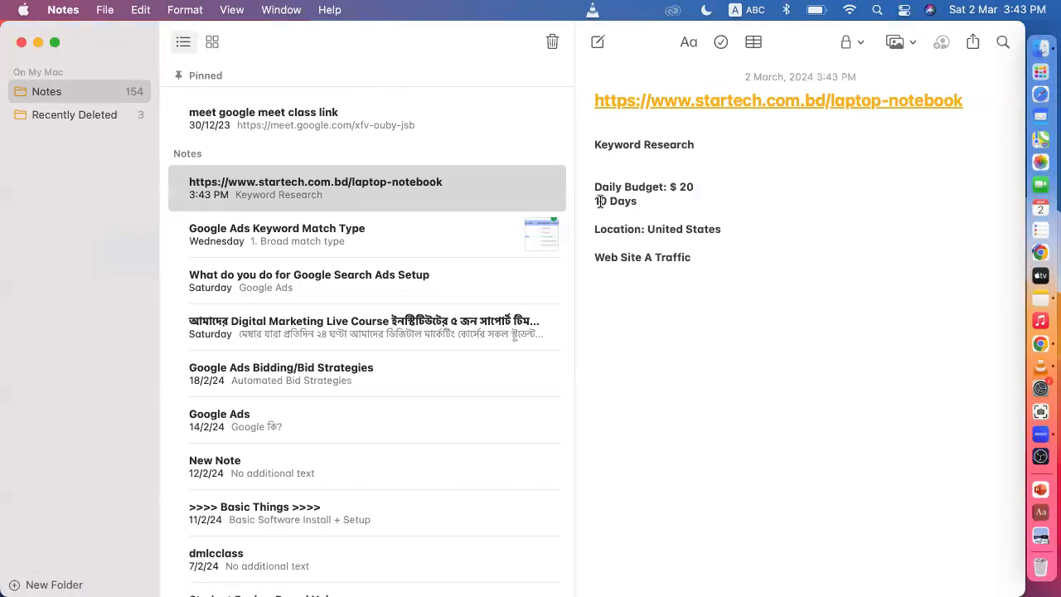
key(Return)
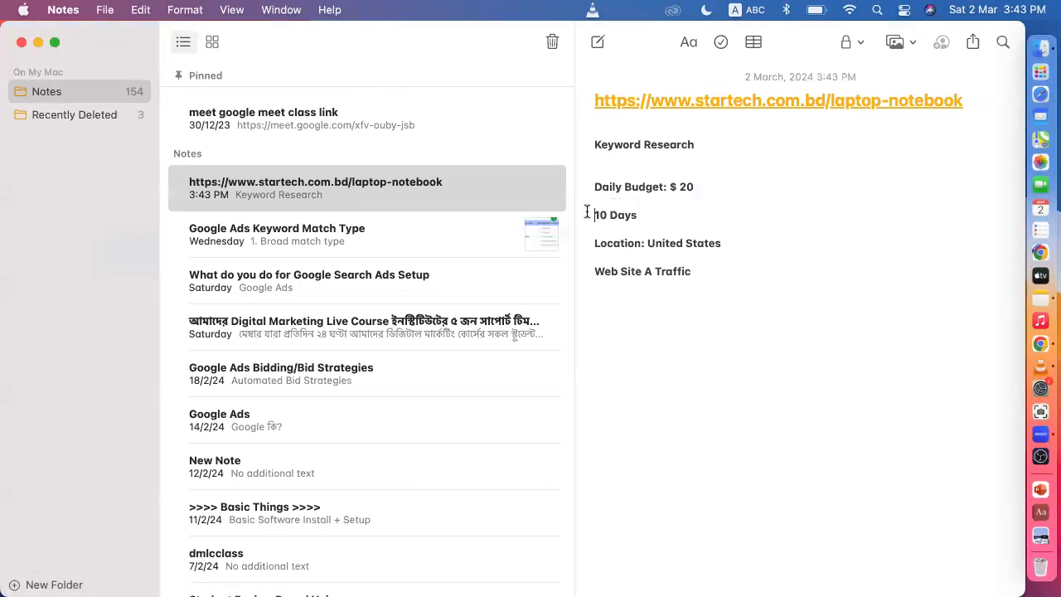
click(37, 42)
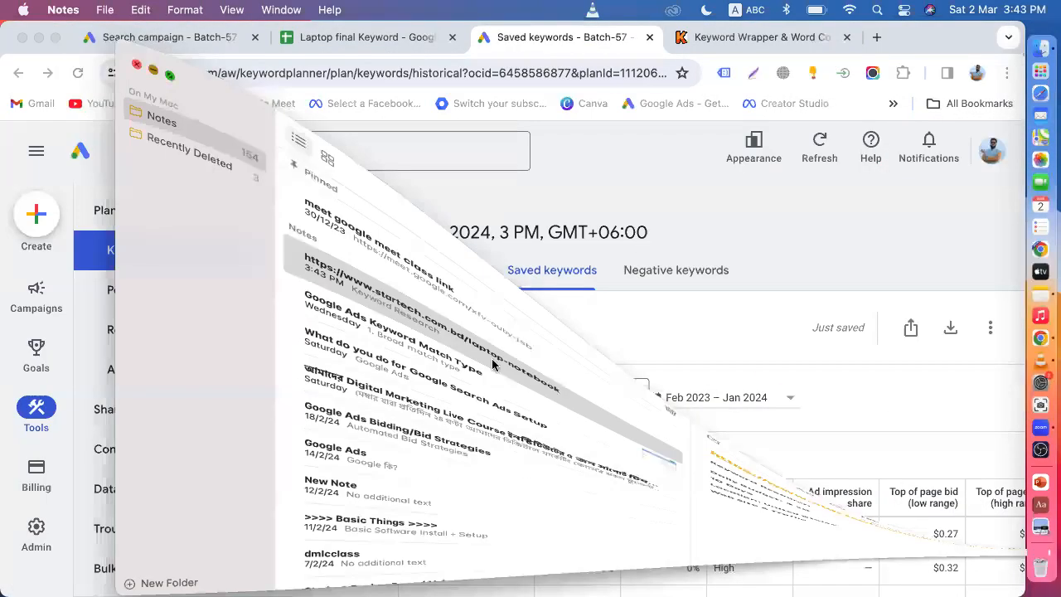
click(732, 400)
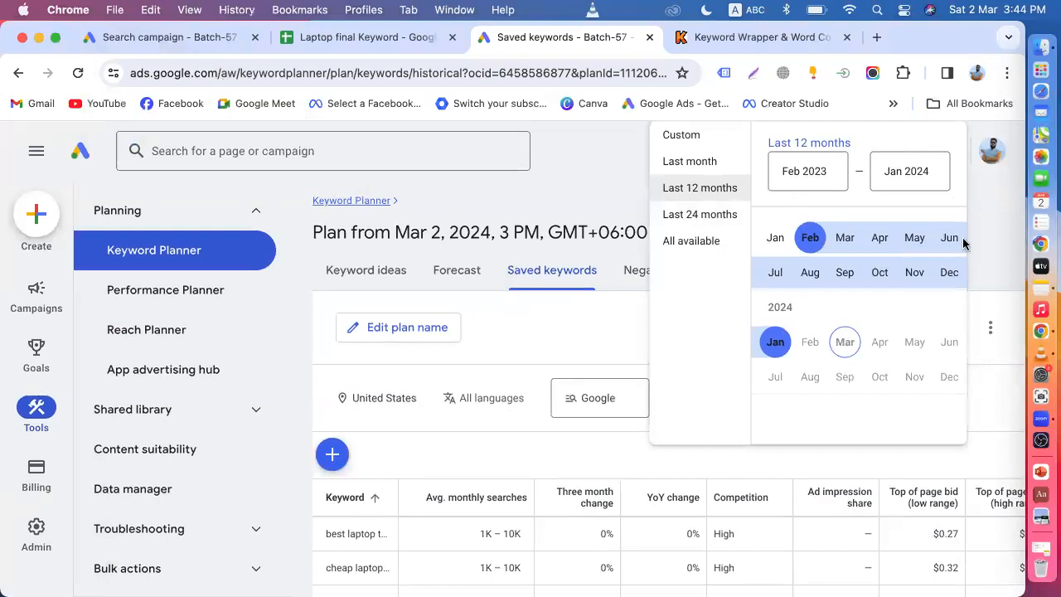
click(995, 236)
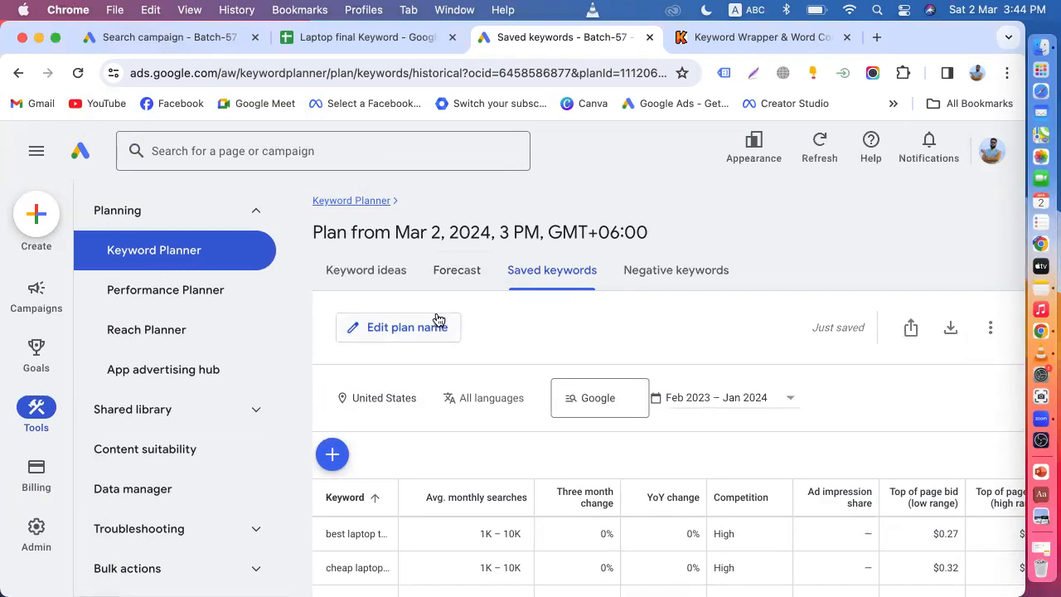
Open the keyword plan's forecast and replace its target location Bangladesh with United States
click(457, 271)
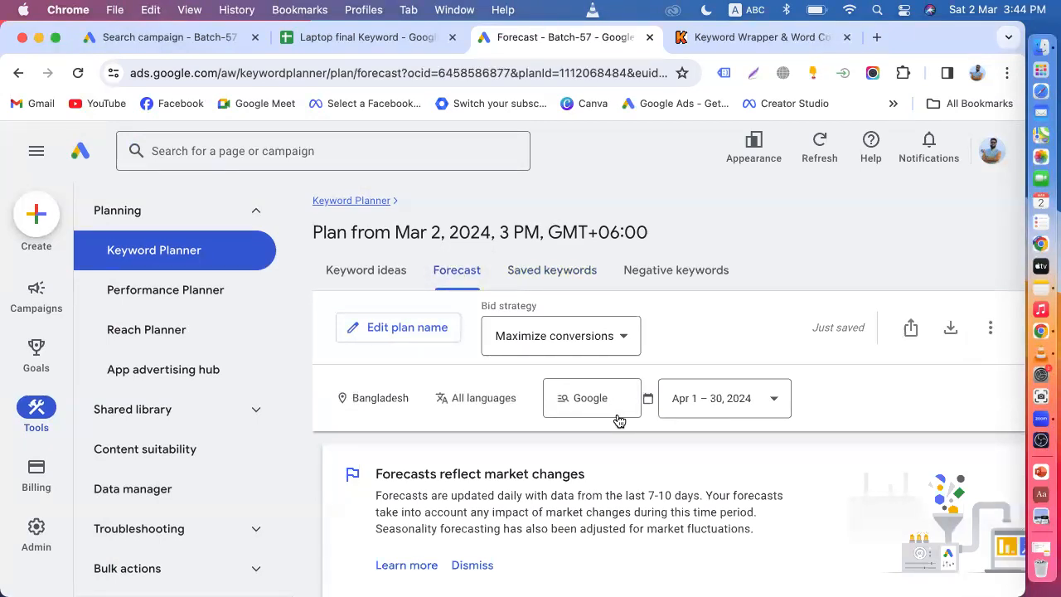
click(406, 397)
click(404, 281)
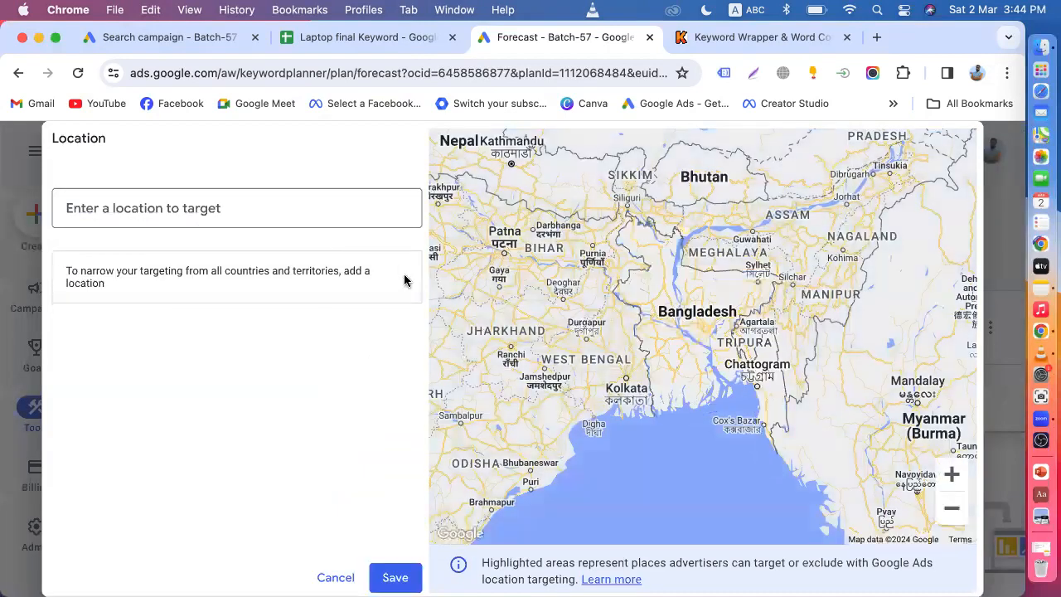
click(174, 203)
text(un)
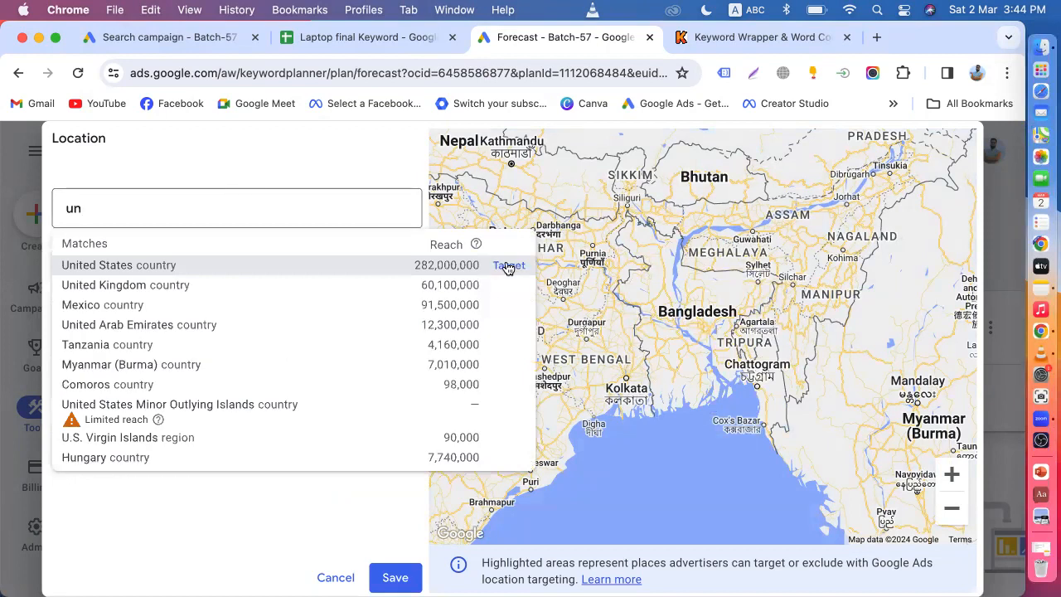
click(507, 266)
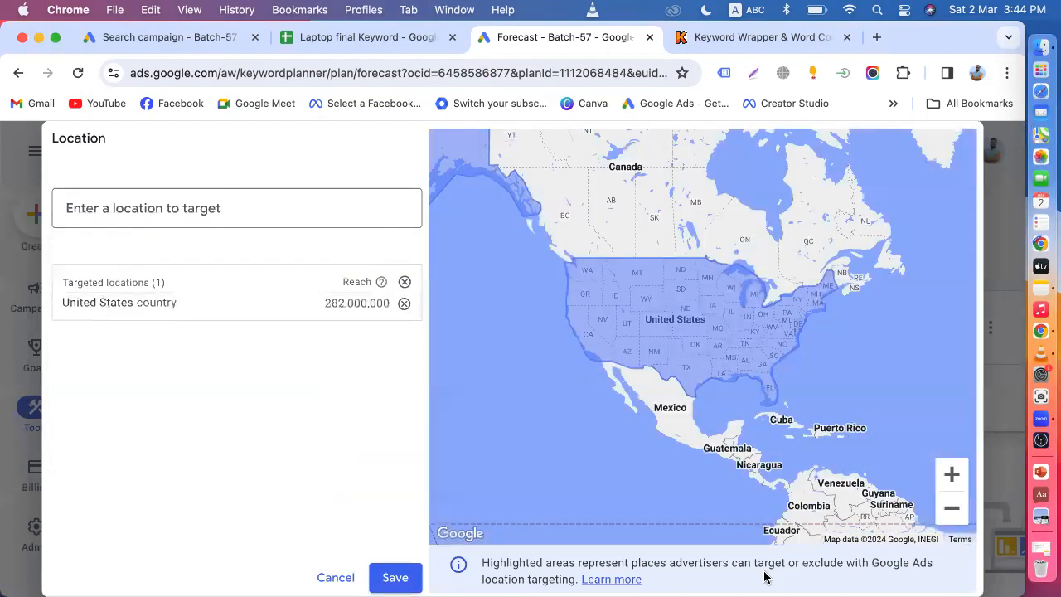
click(417, 580)
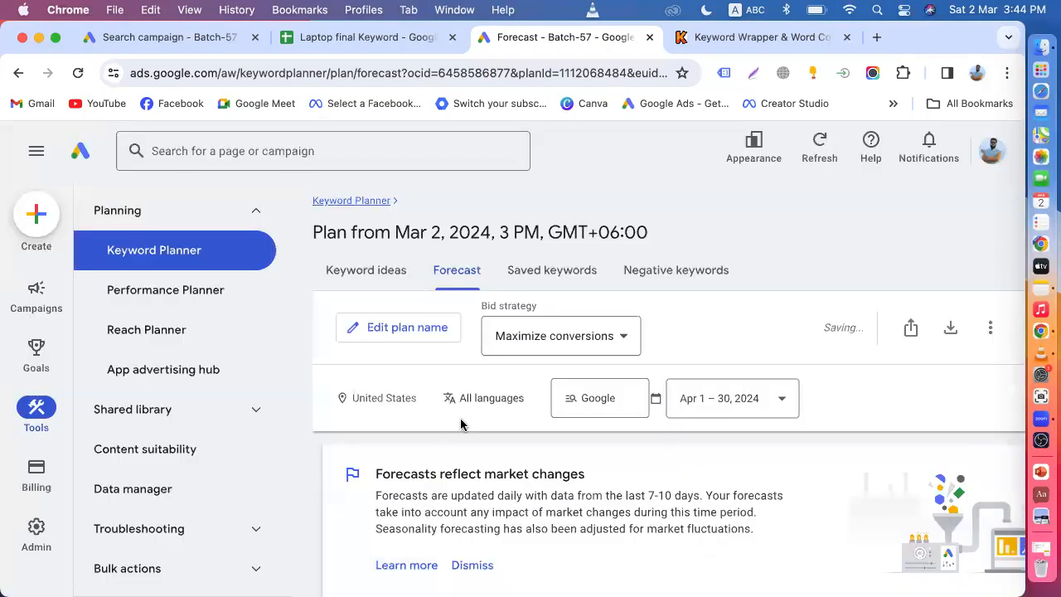
Set the forecast's language to English
click(530, 399)
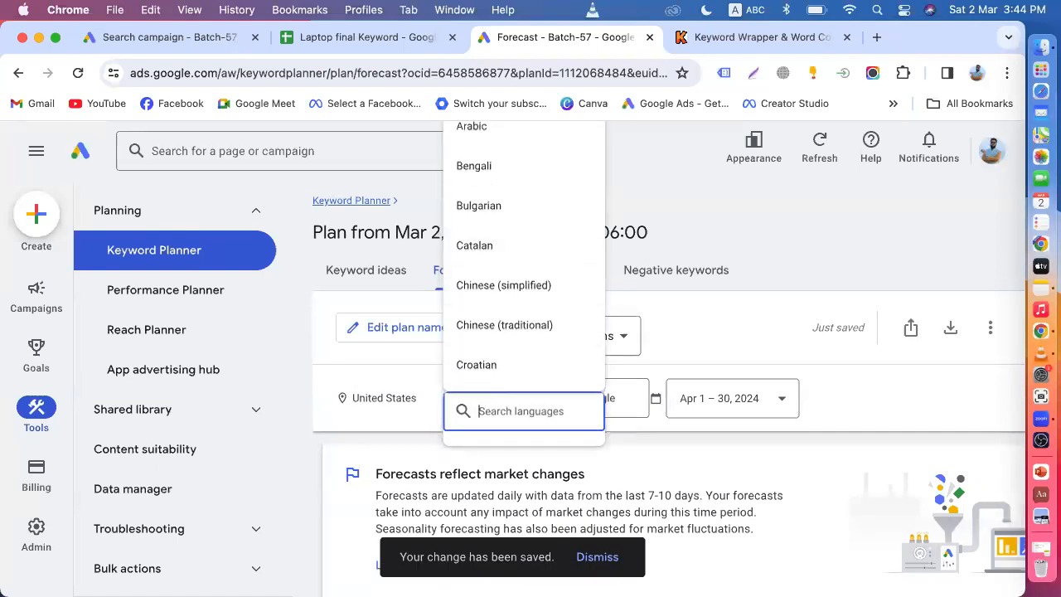
text(en)
click(476, 284)
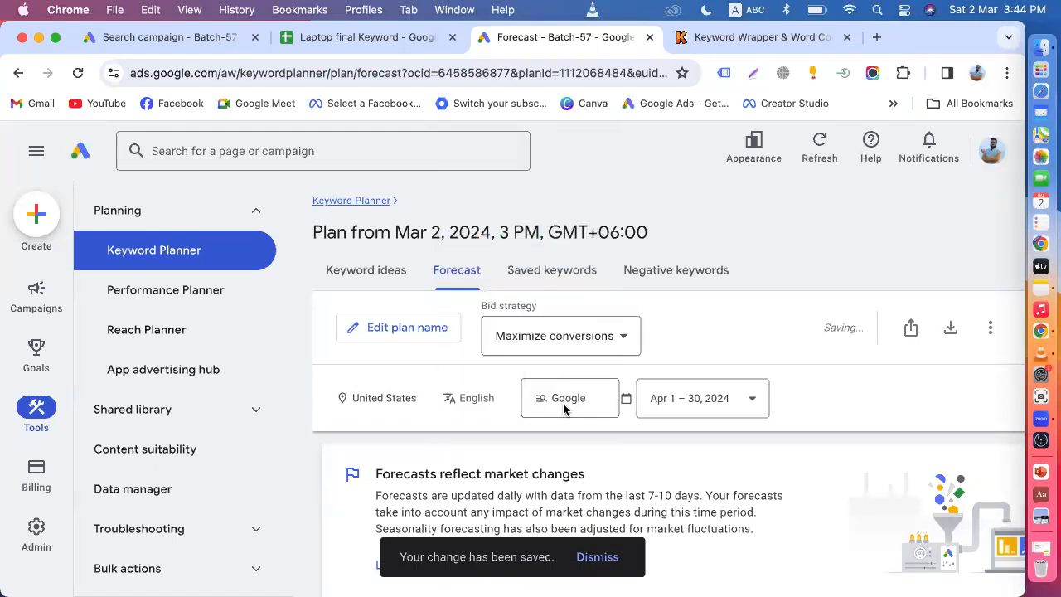
Set the forecast's date range to a custom period from Mar 3 to Mar 13, 2024
click(710, 405)
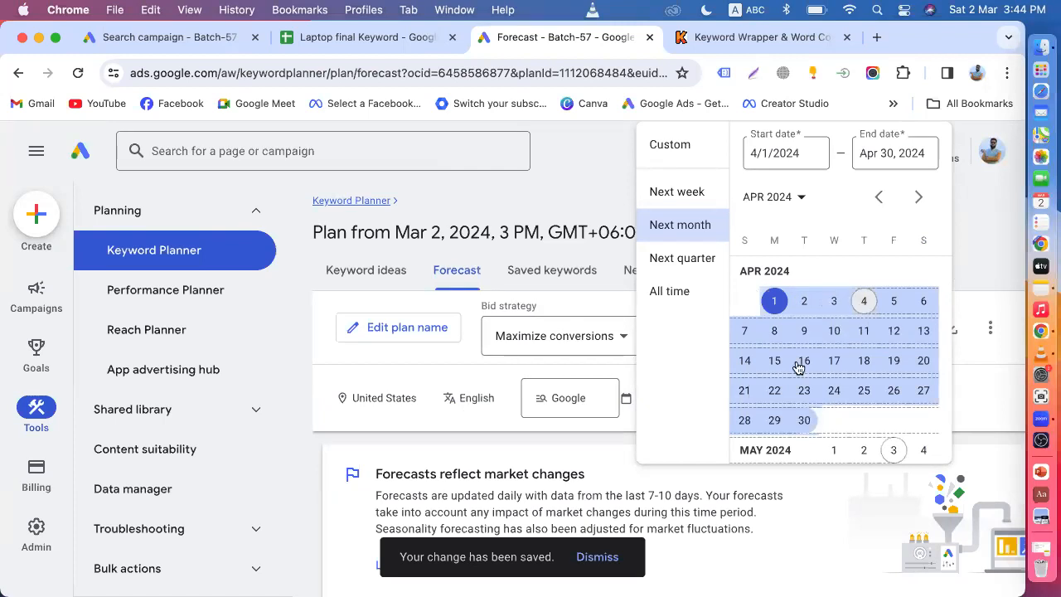
click(600, 437)
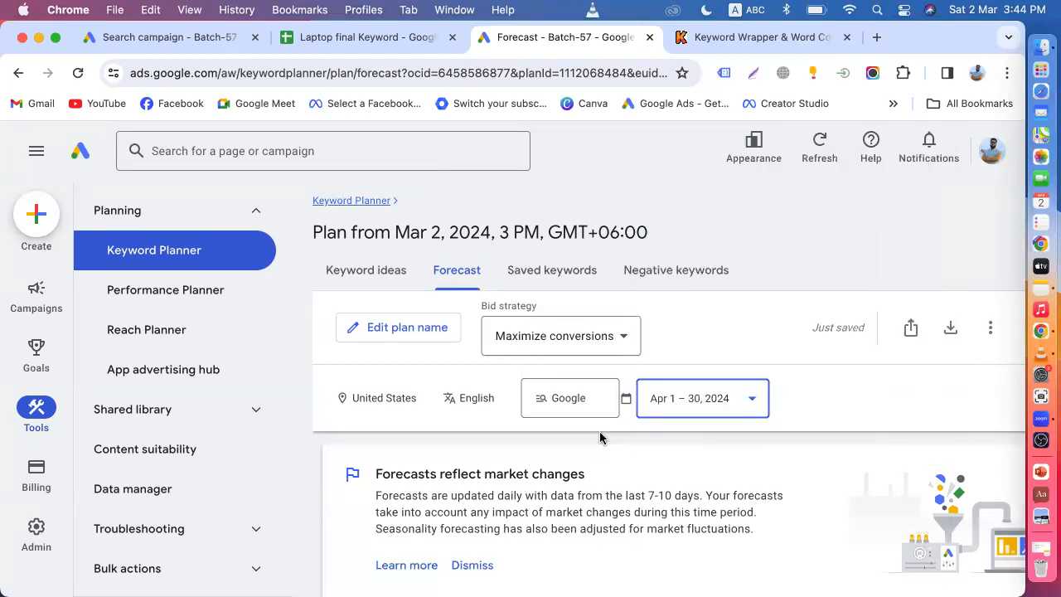
click(727, 405)
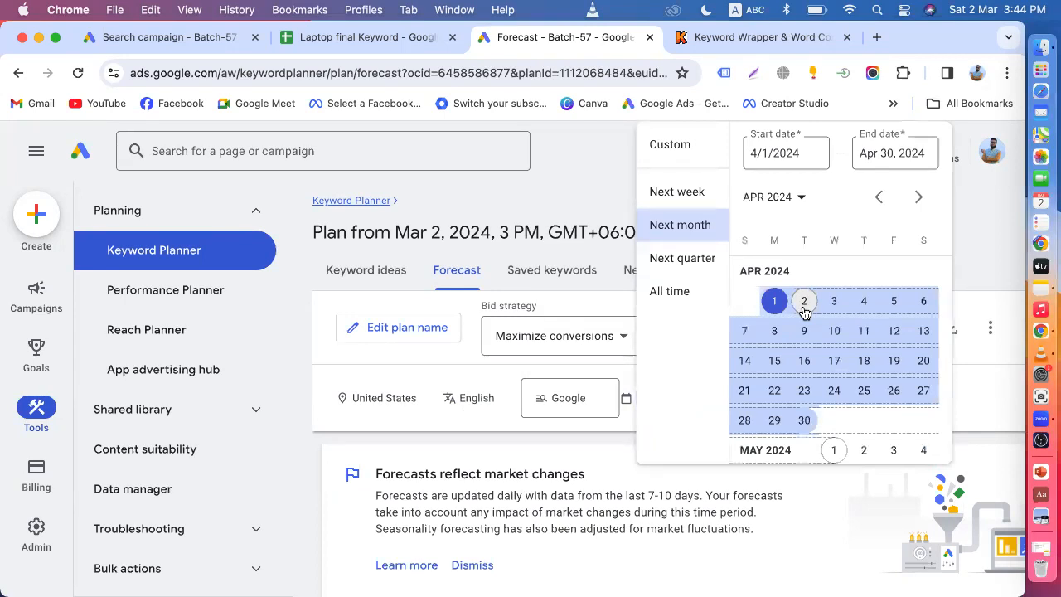
scroll(803, 310, up, 3)
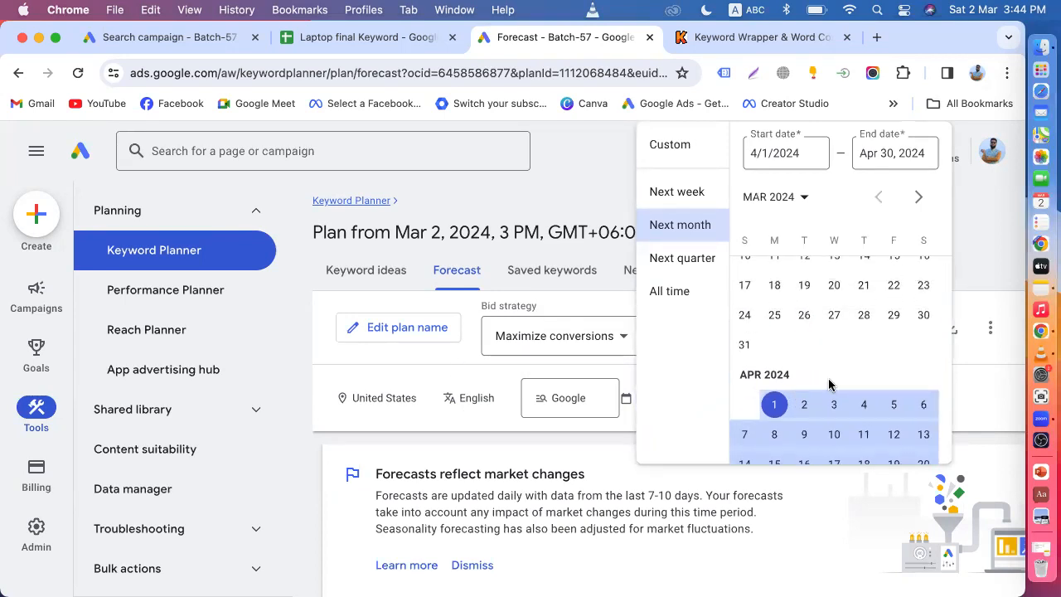
scroll(837, 383, up, 2)
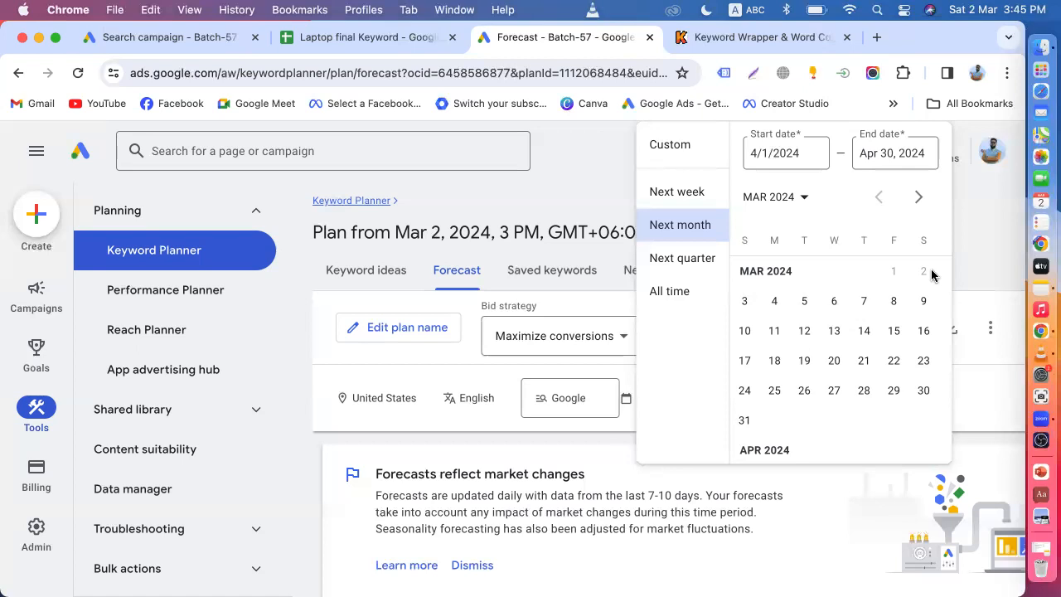
click(744, 303)
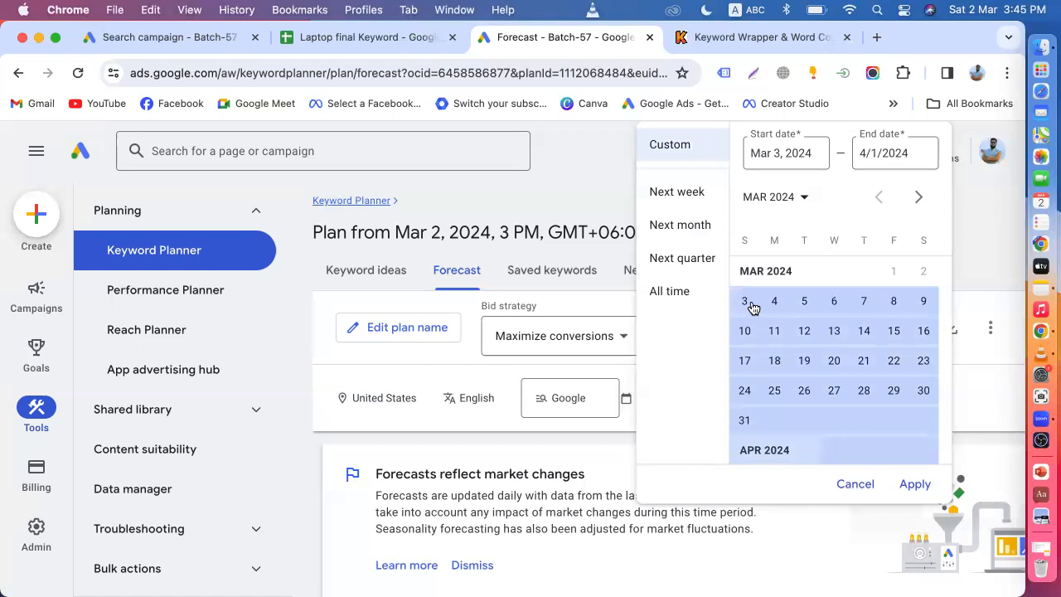
click(743, 304)
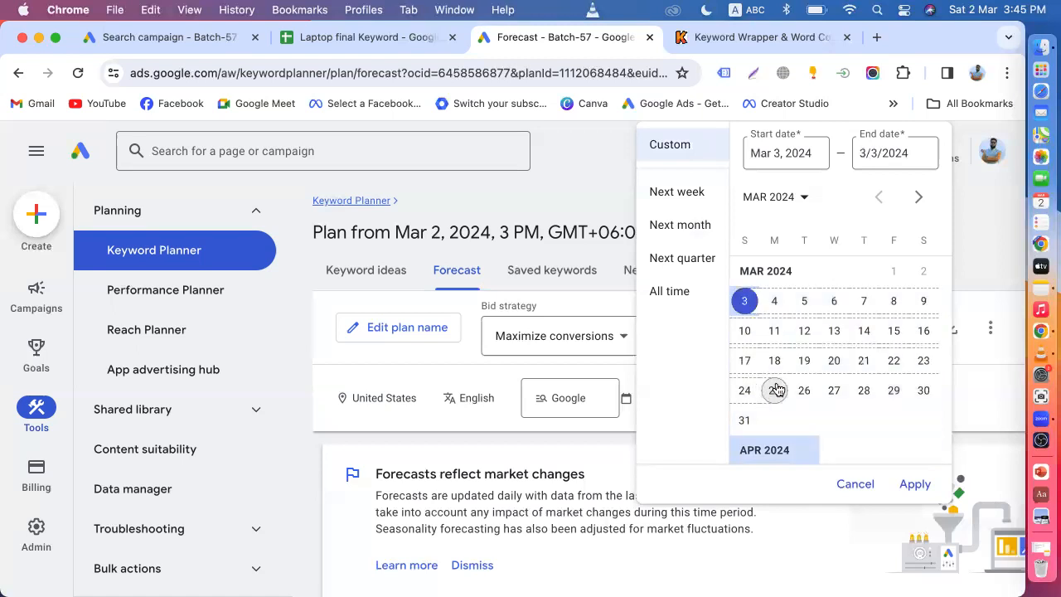
click(837, 332)
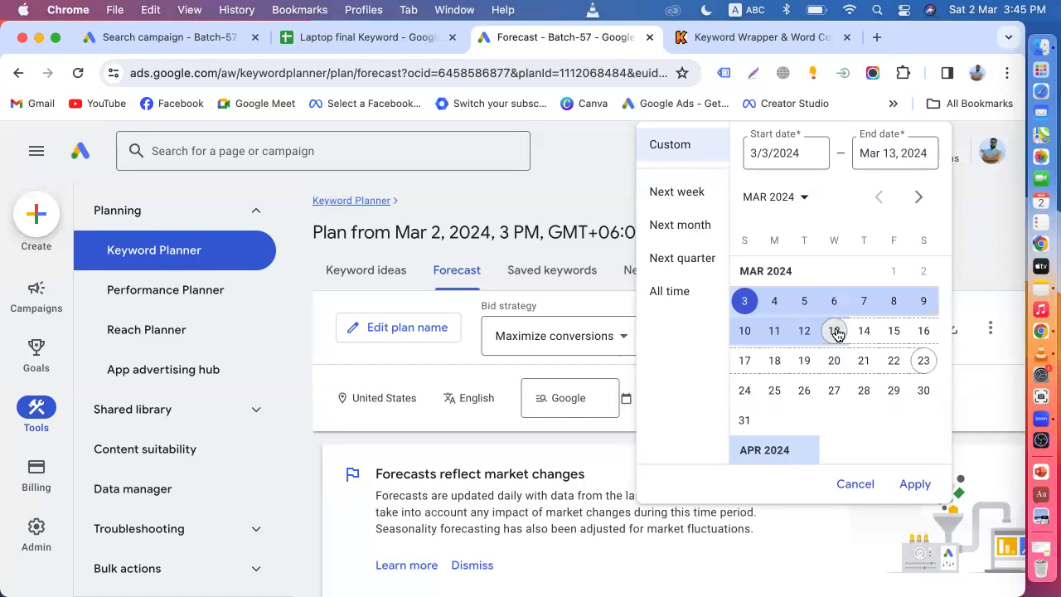
click(915, 484)
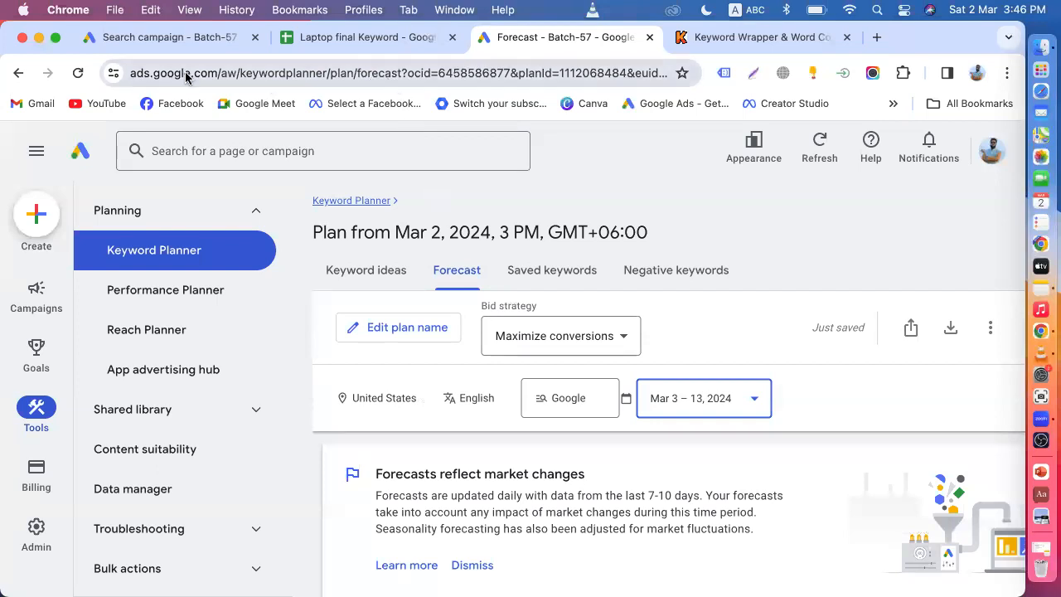
Check the bidding focus in the campaign draft, and set the forecast's bid strategy to Maximize clicks
click(196, 38)
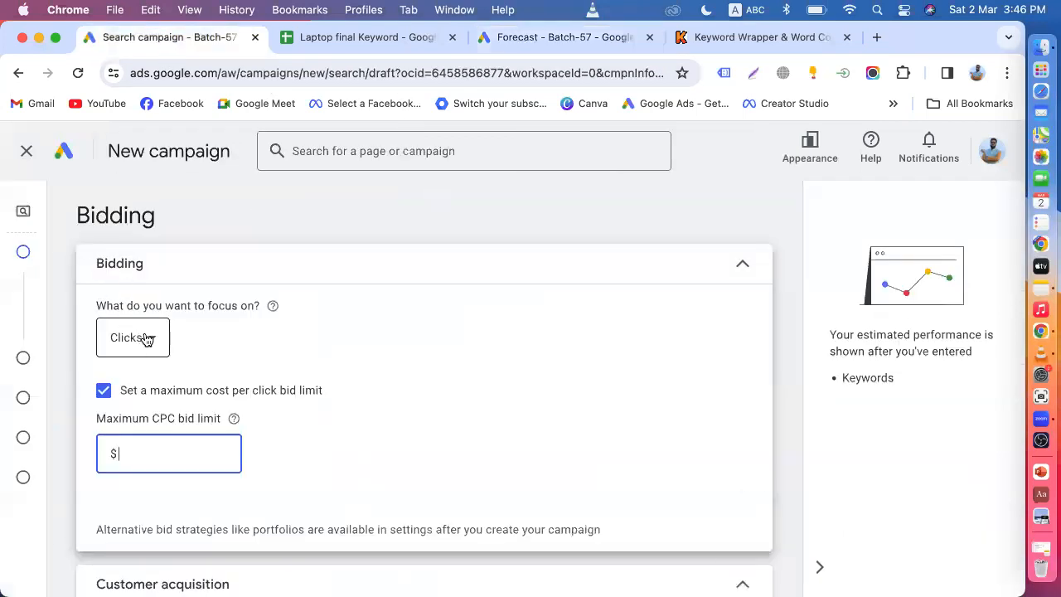
click(535, 42)
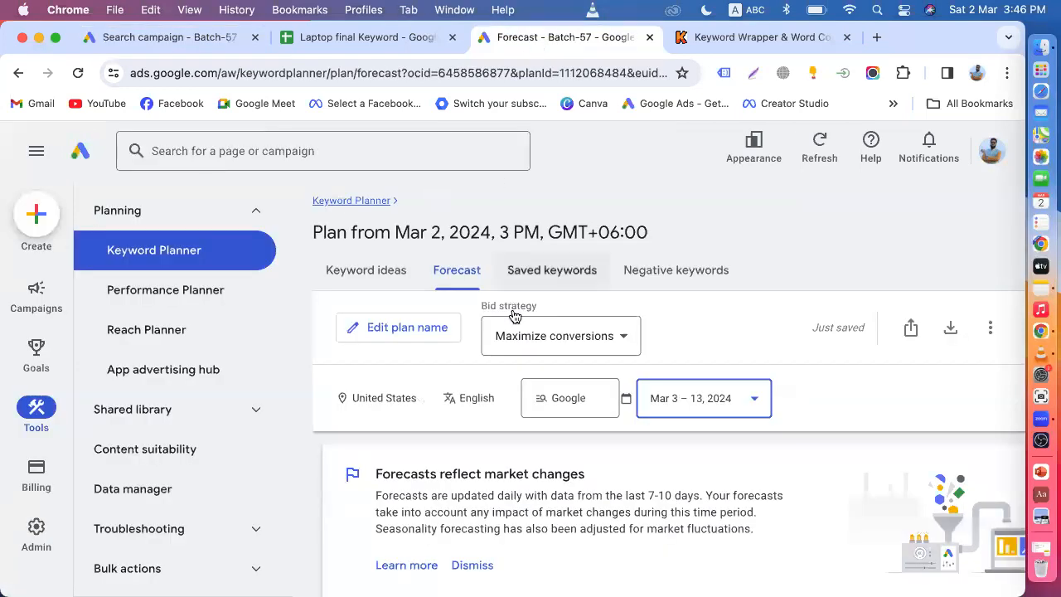
click(566, 345)
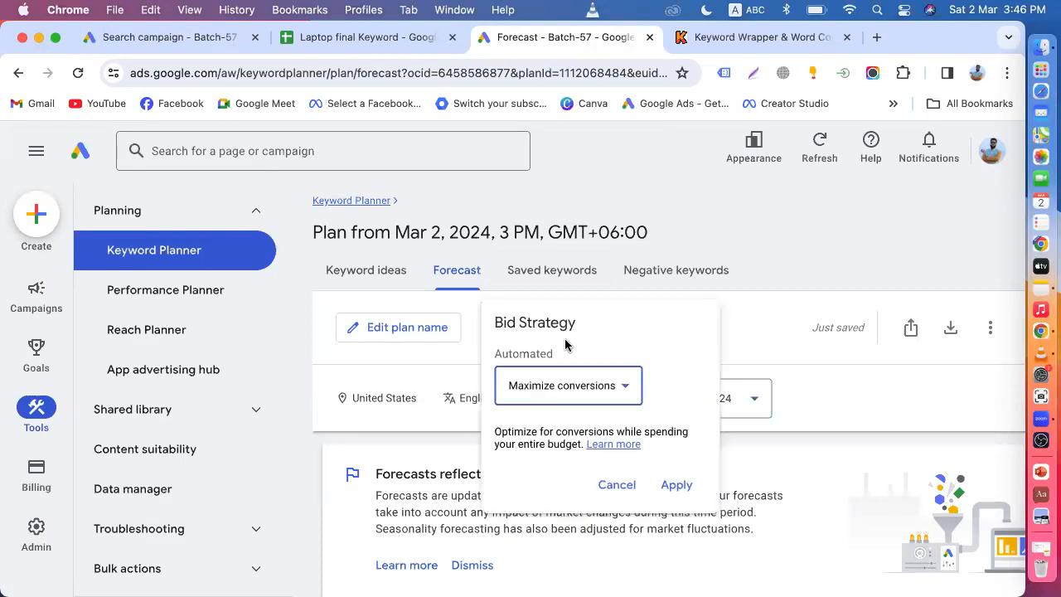
click(592, 386)
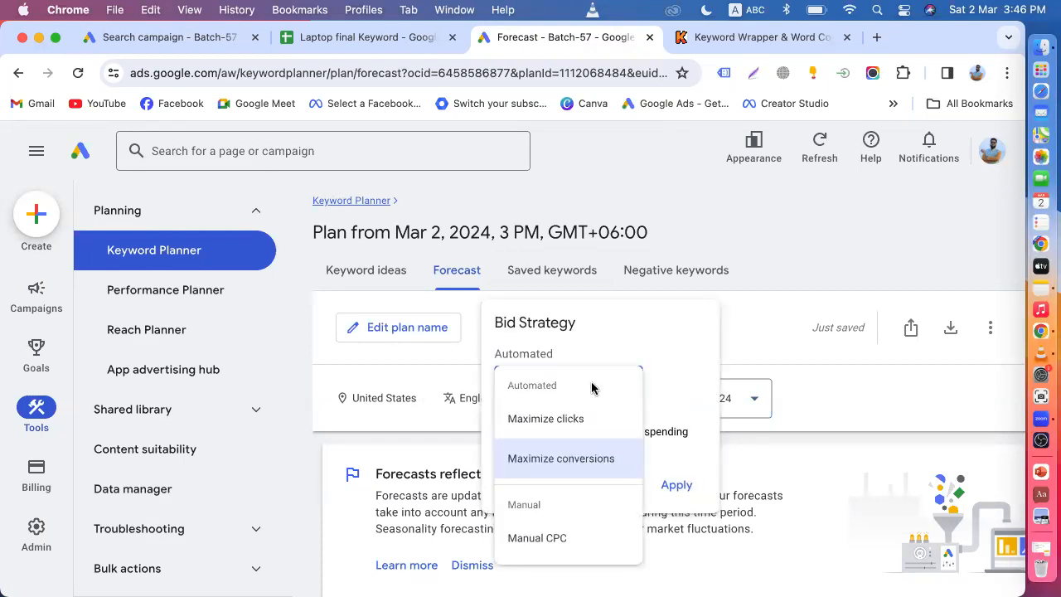
click(547, 421)
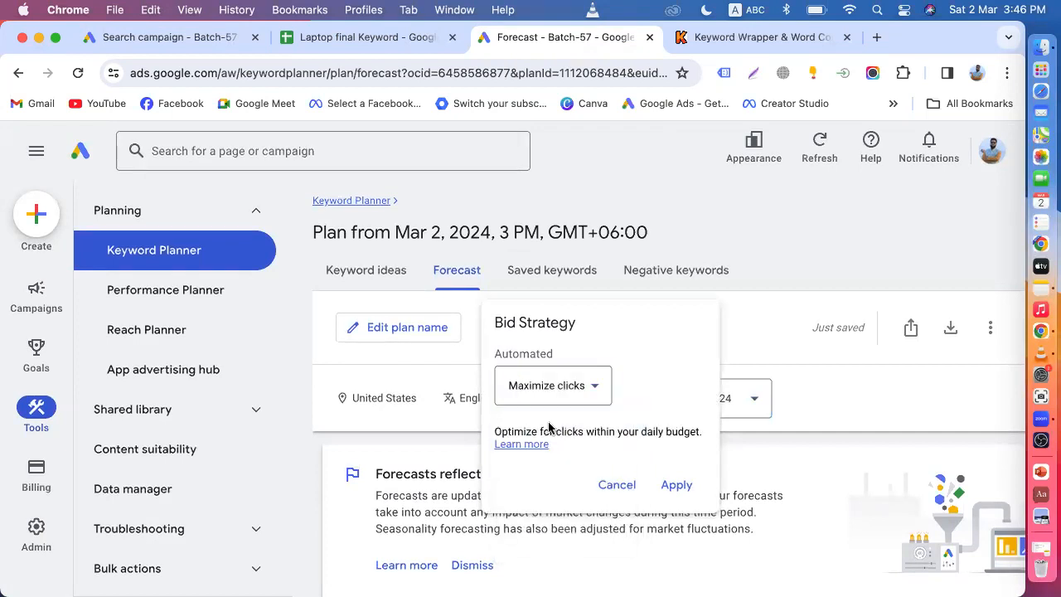
click(676, 485)
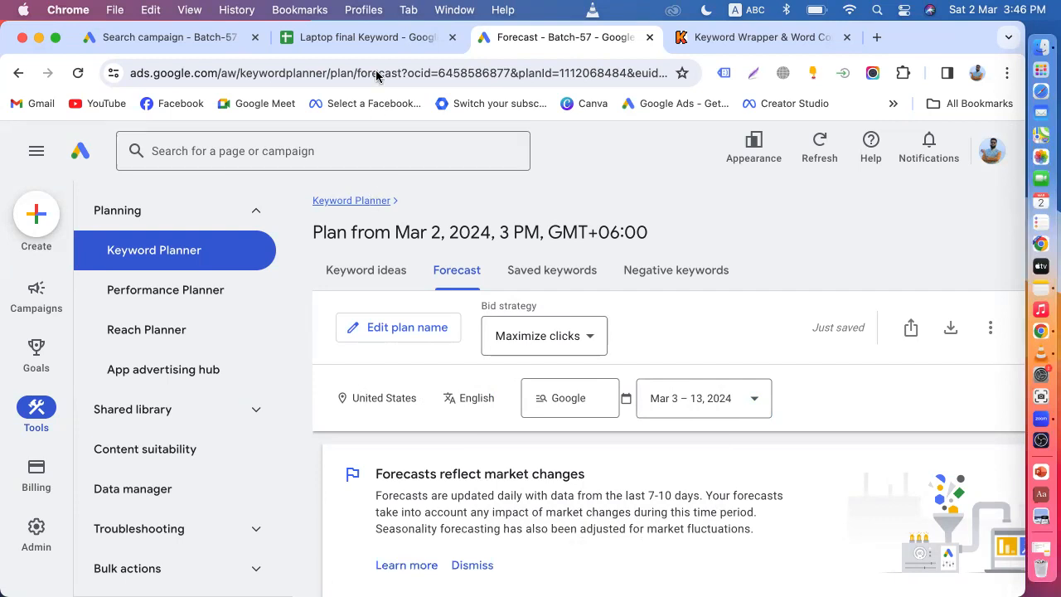
Review the draft's maximum CPC bid limit setting, the keywords in the Laptop final Keyword sheet and their phrase-match versions, and return to the forecast
scroll(359, 447, down, 2)
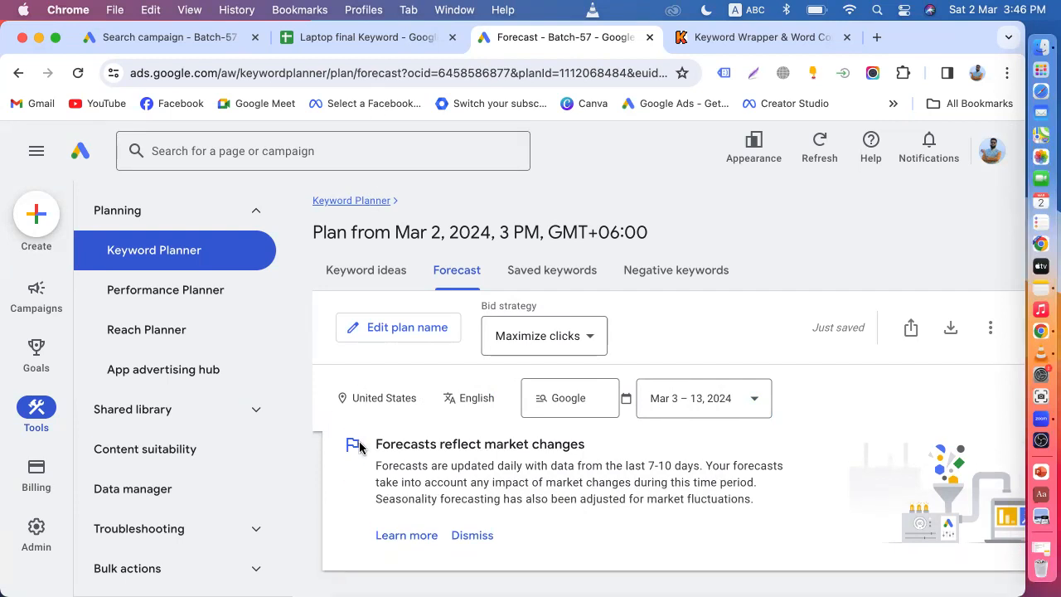
click(156, 40)
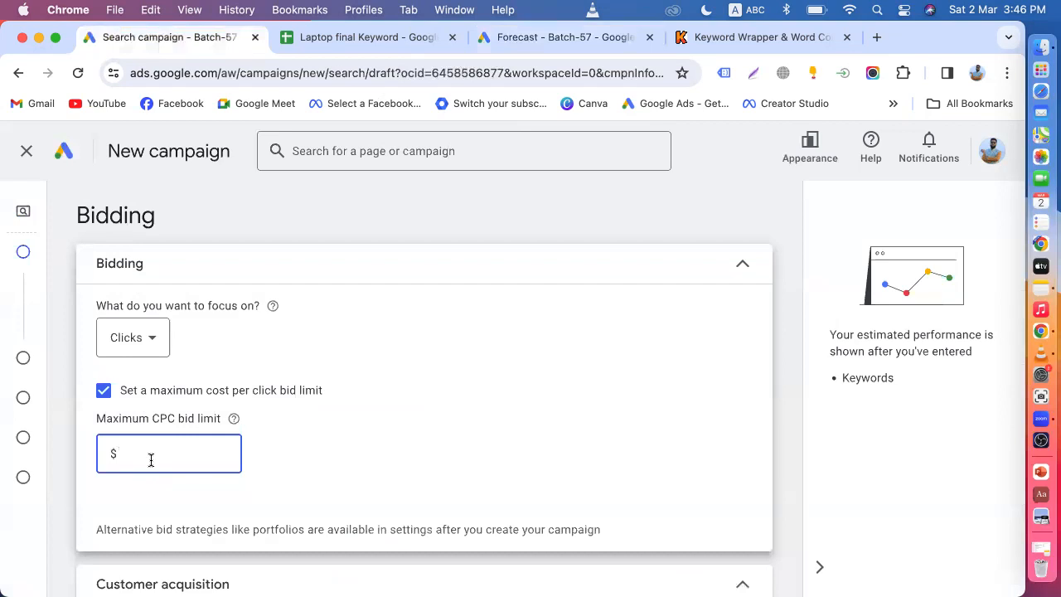
drag(177, 418, 229, 419)
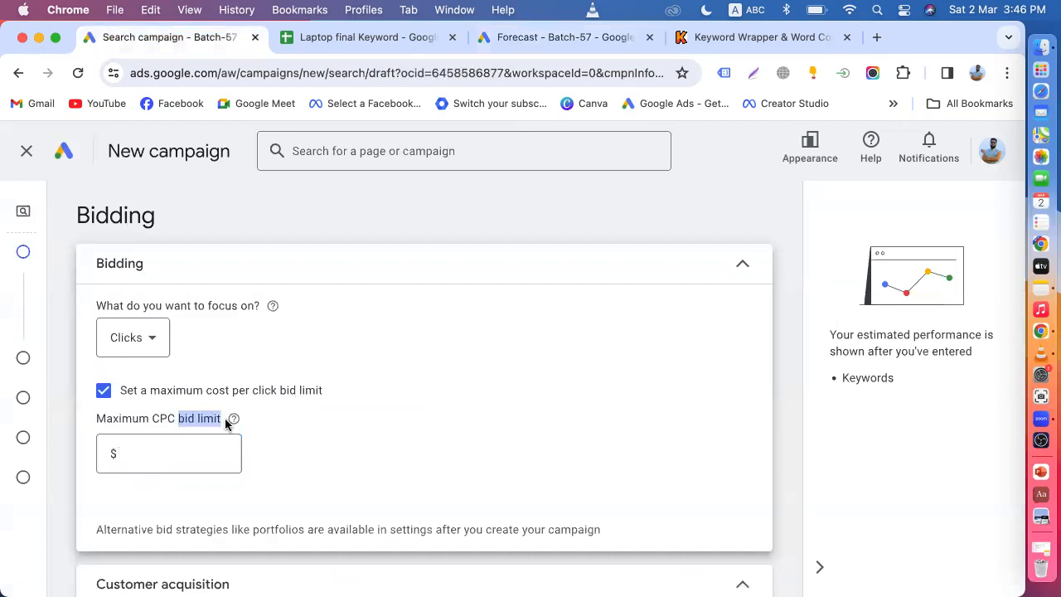
click(159, 451)
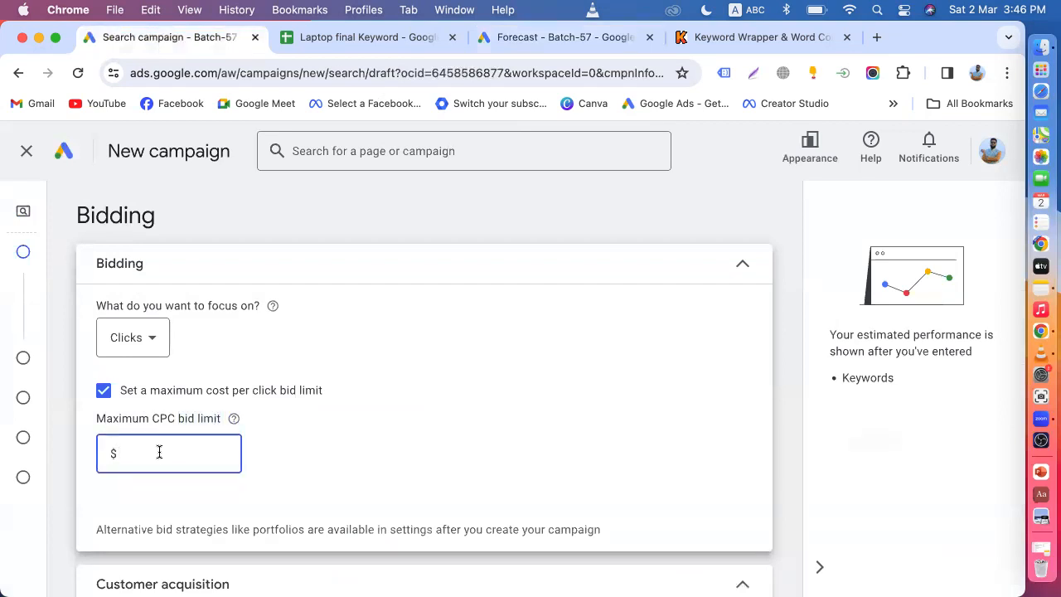
click(346, 39)
click(129, 286)
drag(129, 286, 128, 327)
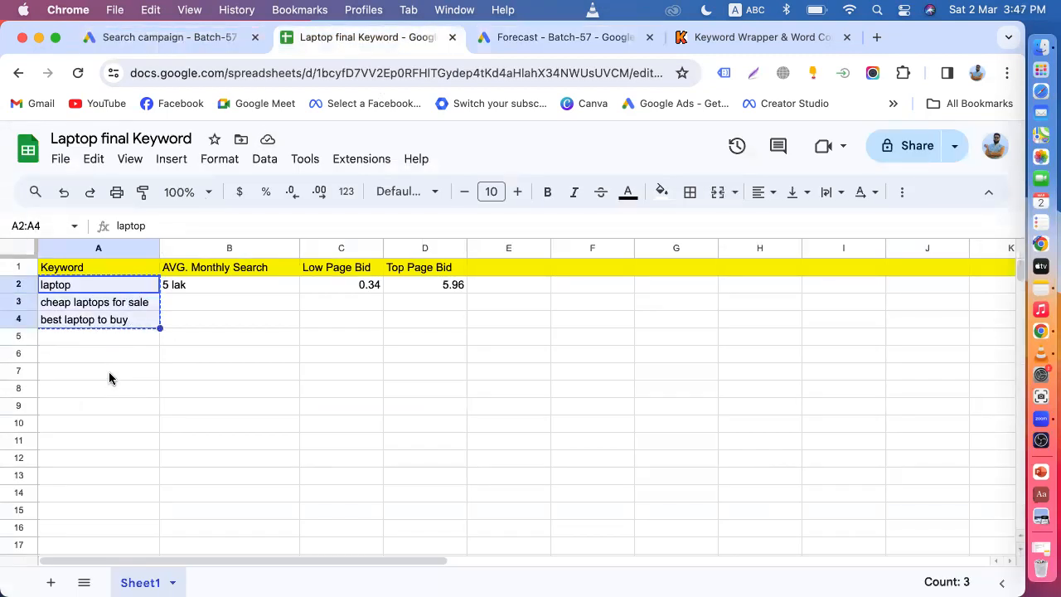
click(532, 41)
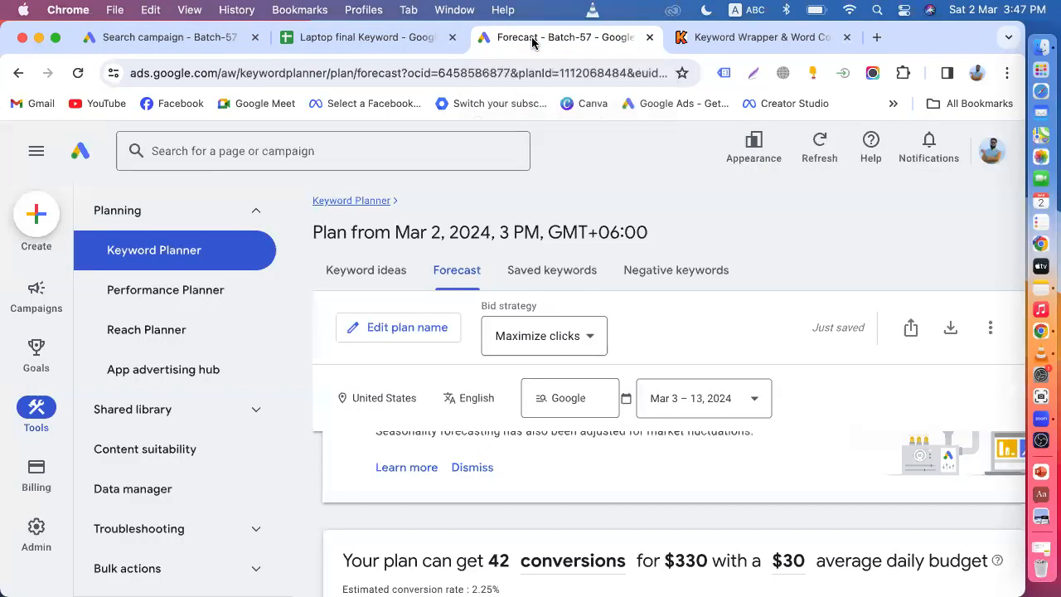
click(687, 37)
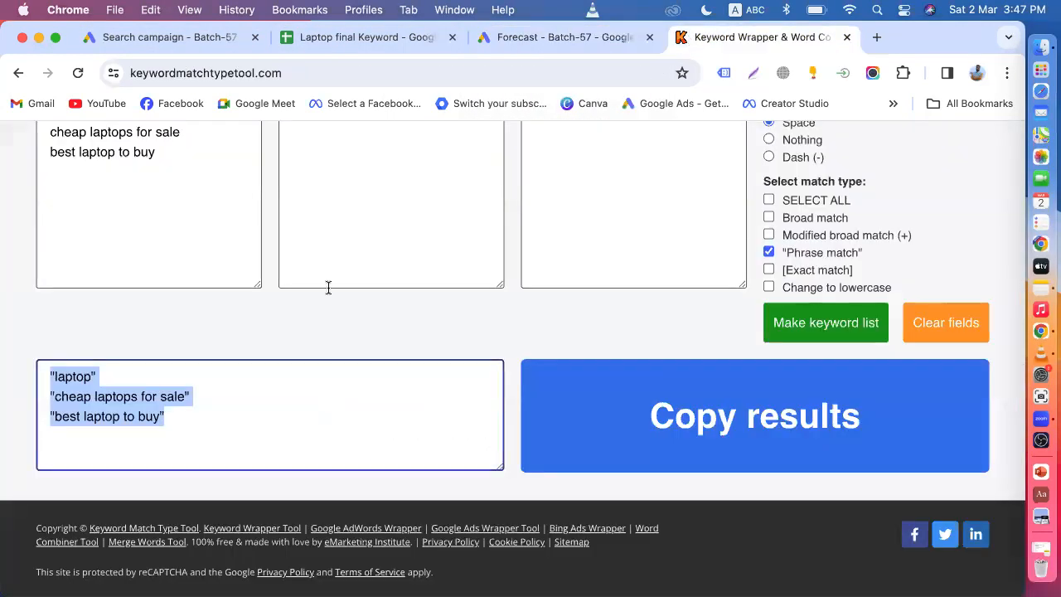
click(533, 45)
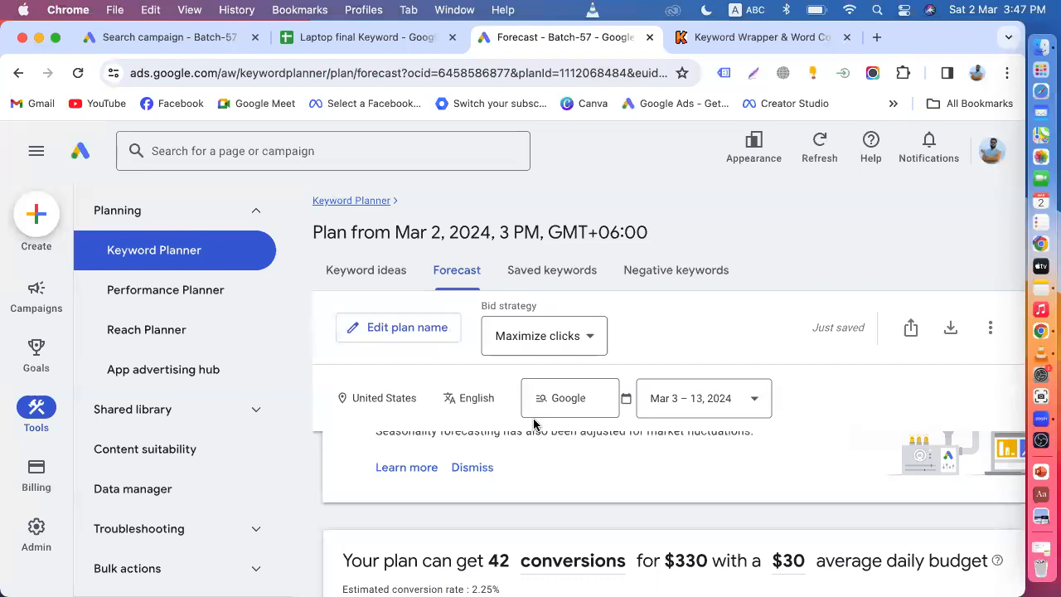
Review the forecast summary and switch its headline metric from conversions to clicks
scroll(561, 490, down, 2)
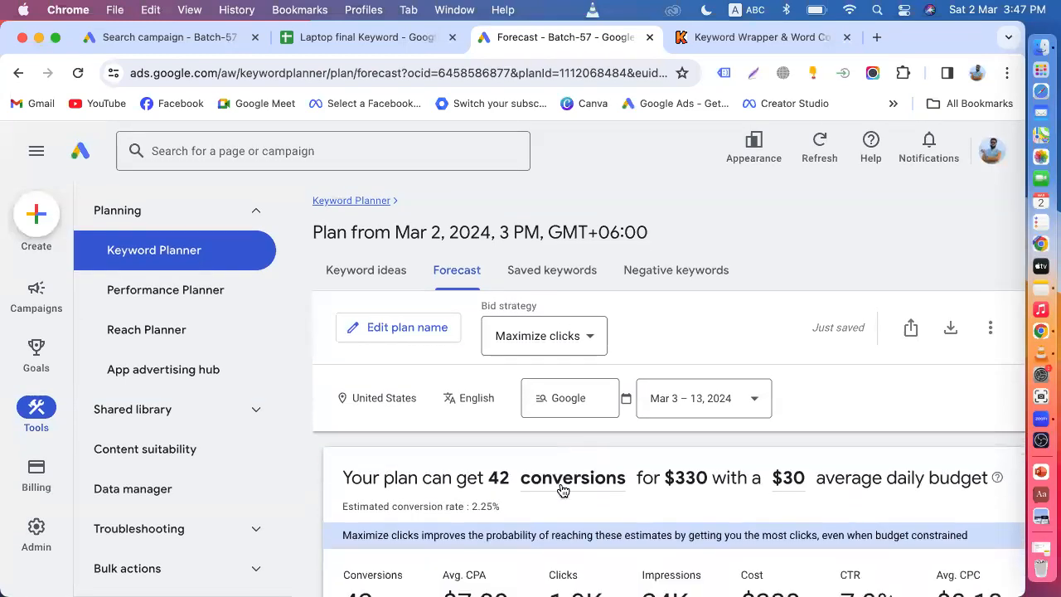
scroll(561, 490, down, 1)
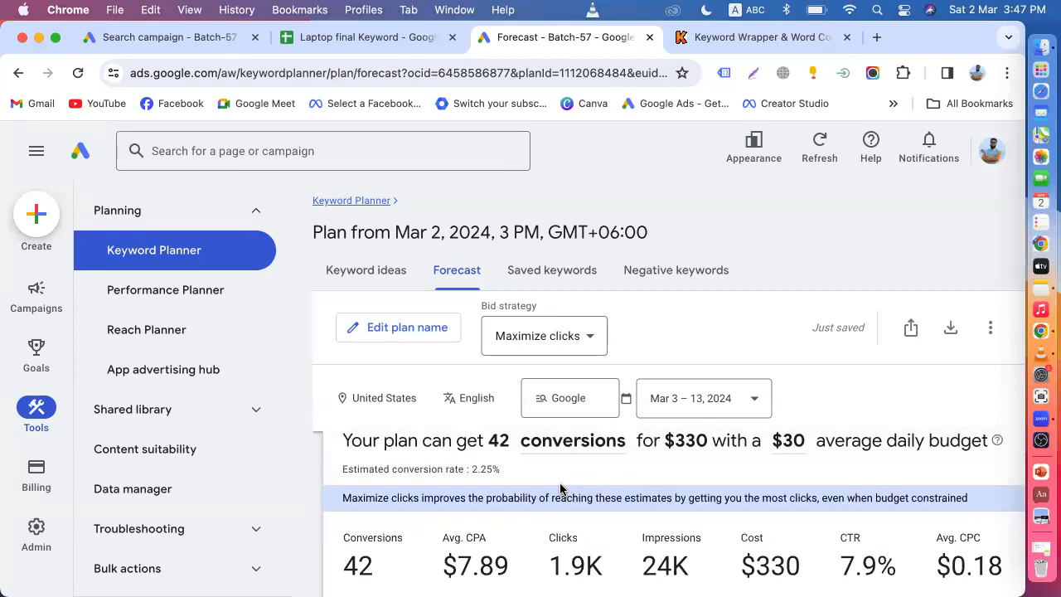
scroll(561, 490, up, 2)
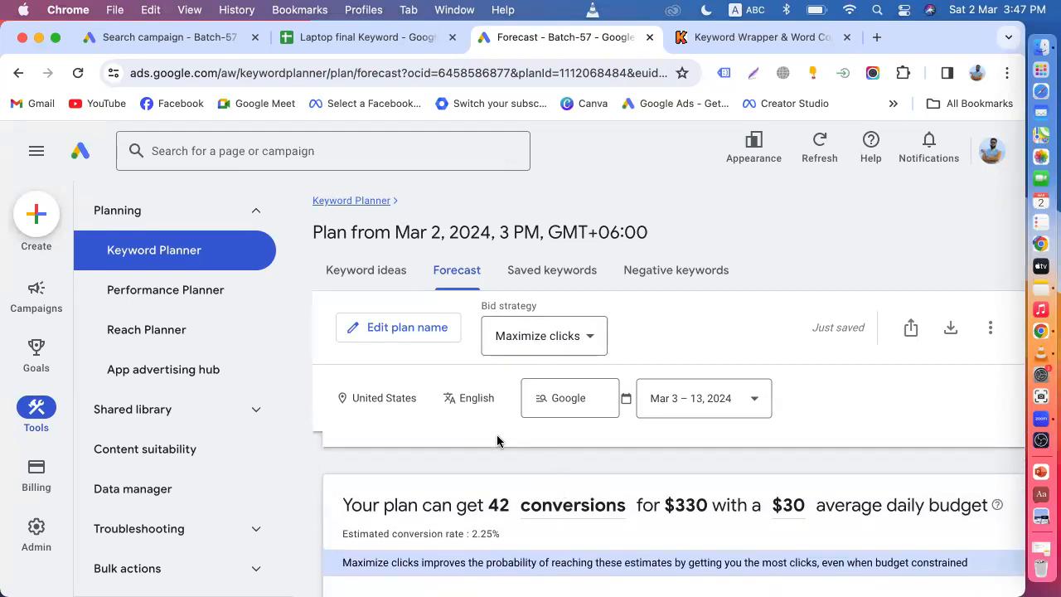
scroll(499, 452, down, 1)
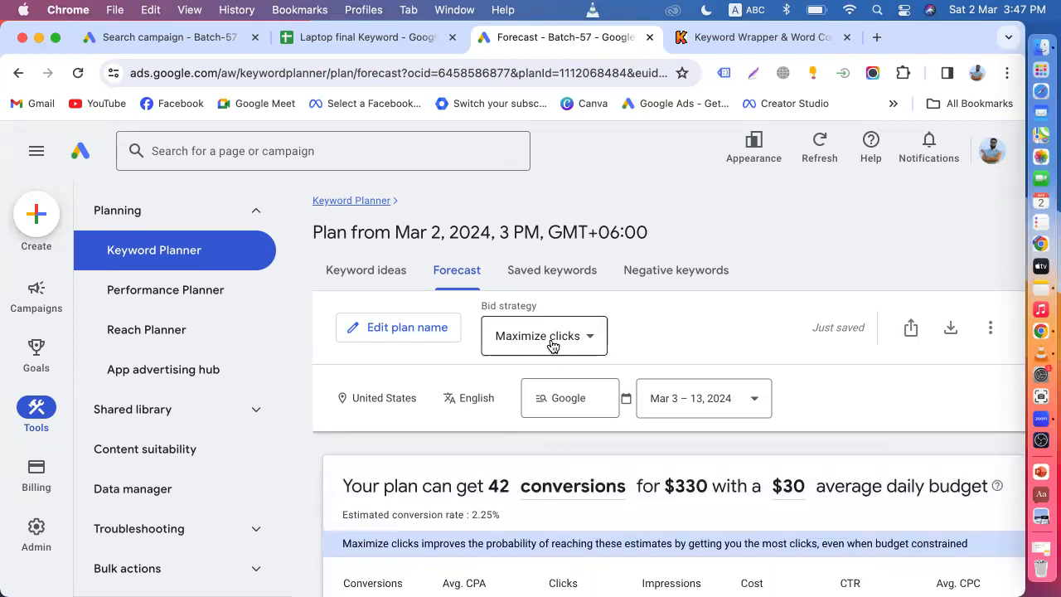
click(568, 488)
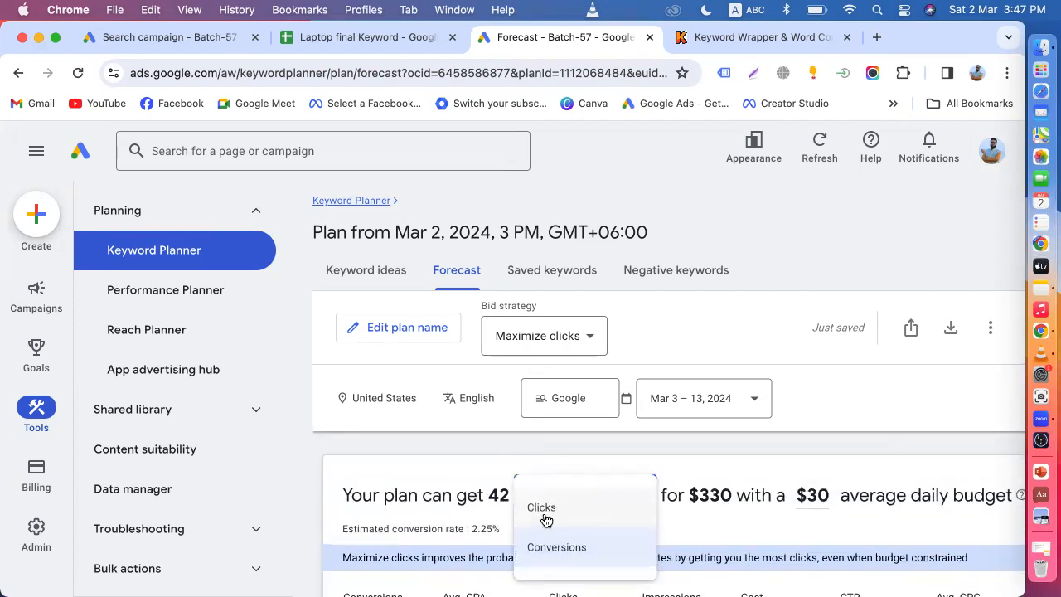
click(543, 512)
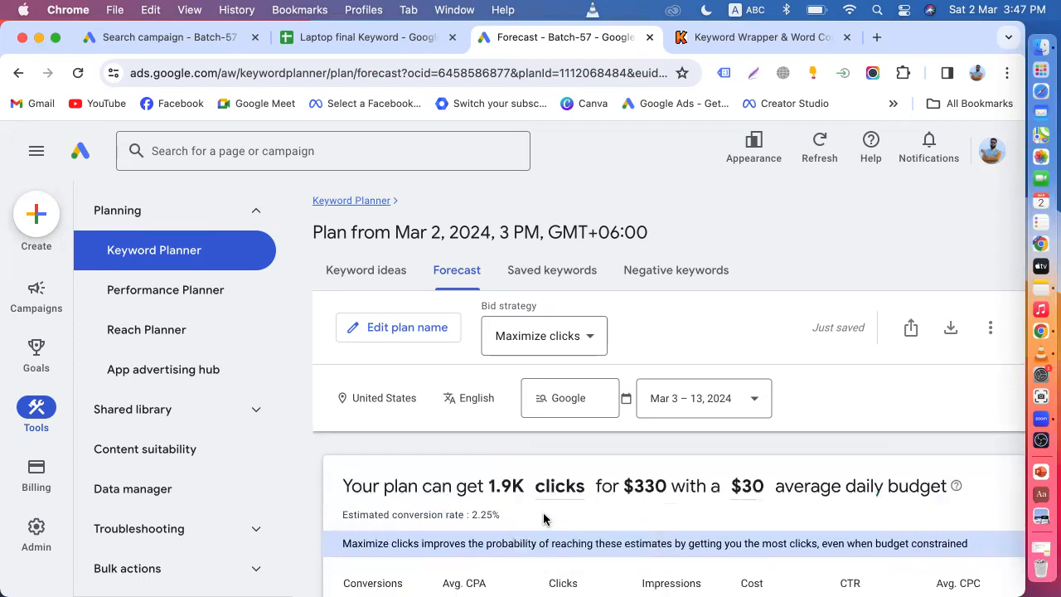
Set the forecast's average daily budget to $20 and check it against the daily budget in the Startech note in Notes
click(754, 491)
key(BackSpace)
key(BackSpace)
key(BackSpace)
key(BackSpace)
key(BackSpace)
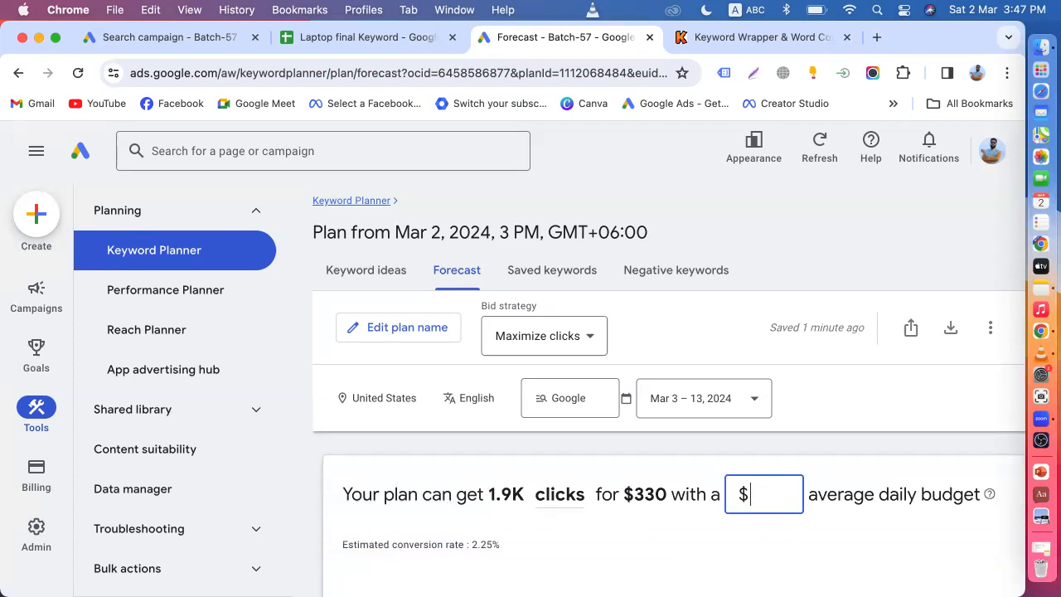
text(20)
key(BackSpace)
key(BackSpace)
text(20)
click(1009, 301)
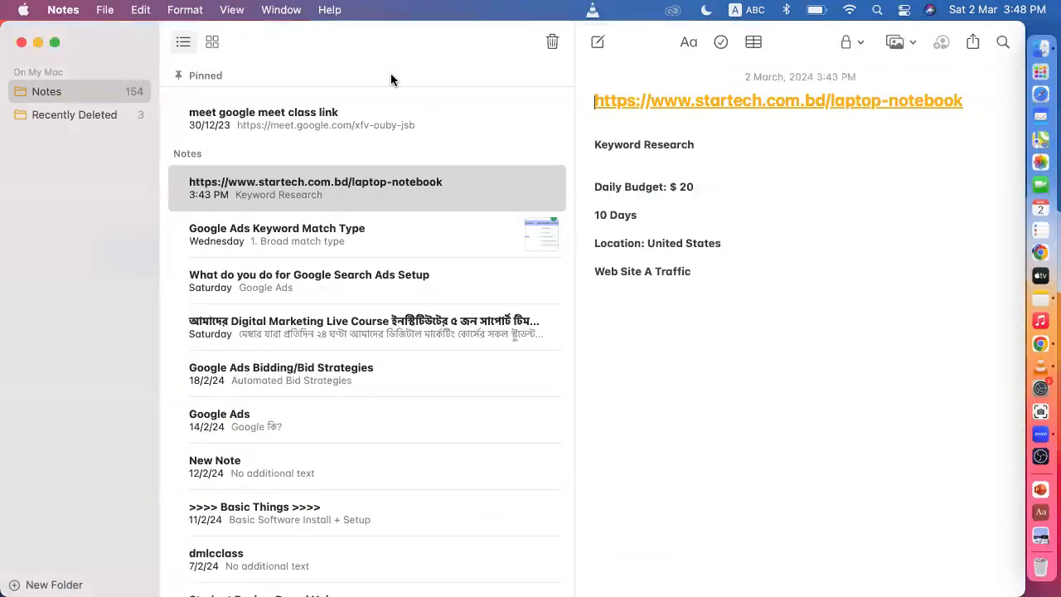
click(36, 43)
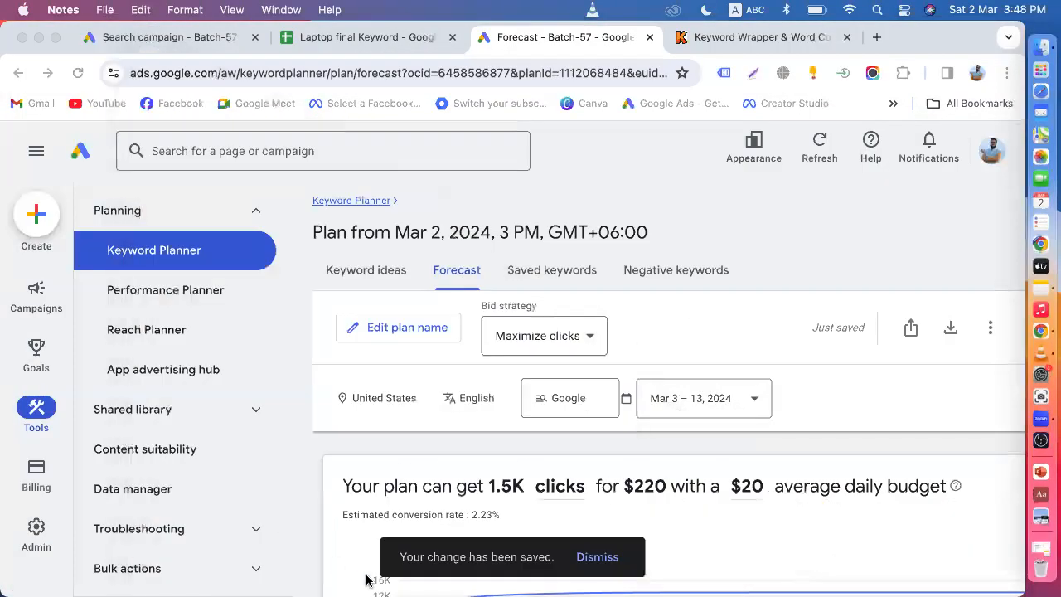
Clear the forecast's average daily budget and enter $20 again
click(756, 491)
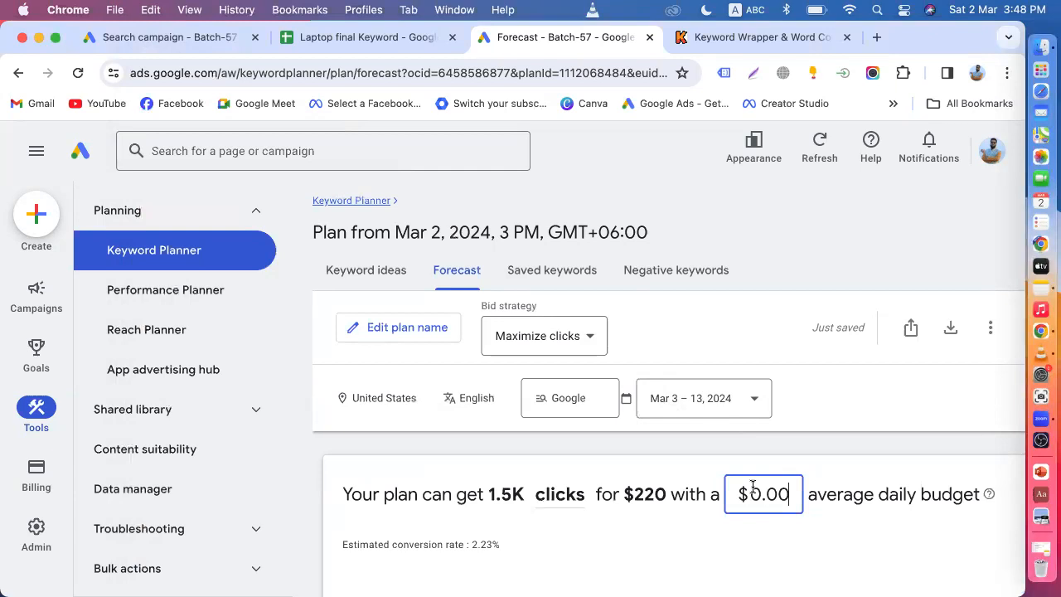
key(BackSpace)
key(BackSpace)
key(BackSpace)
key(BackSpace)
key(BackSpace)
text(20)
click(876, 452)
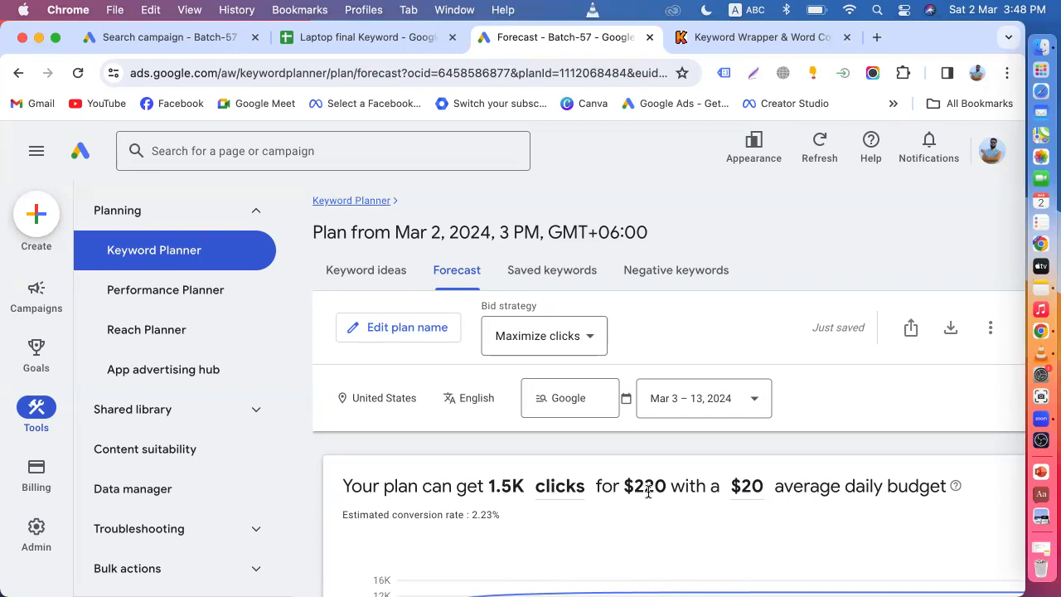
Examine the forecast's conversions, average CPA and clicks, and check the draft campaign's bidding settings
scroll(648, 489, down, 5)
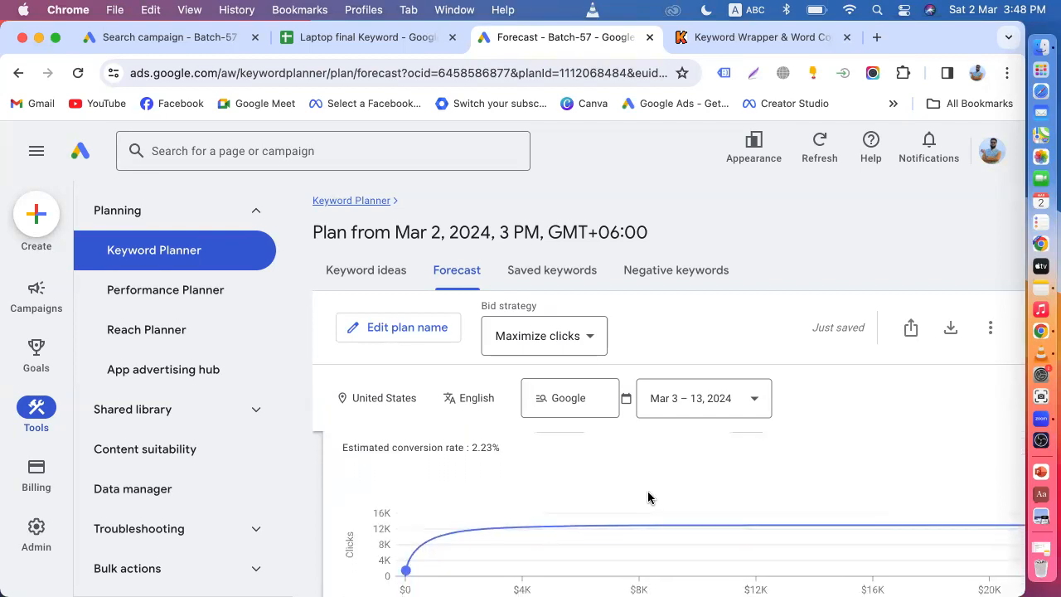
scroll(648, 497, down, 2)
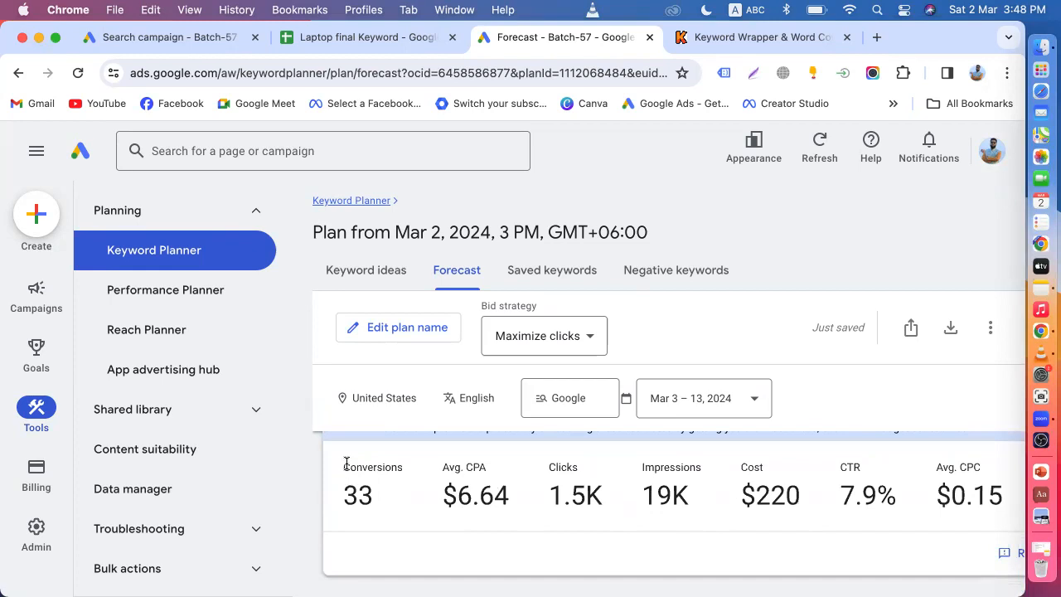
drag(341, 464, 502, 495)
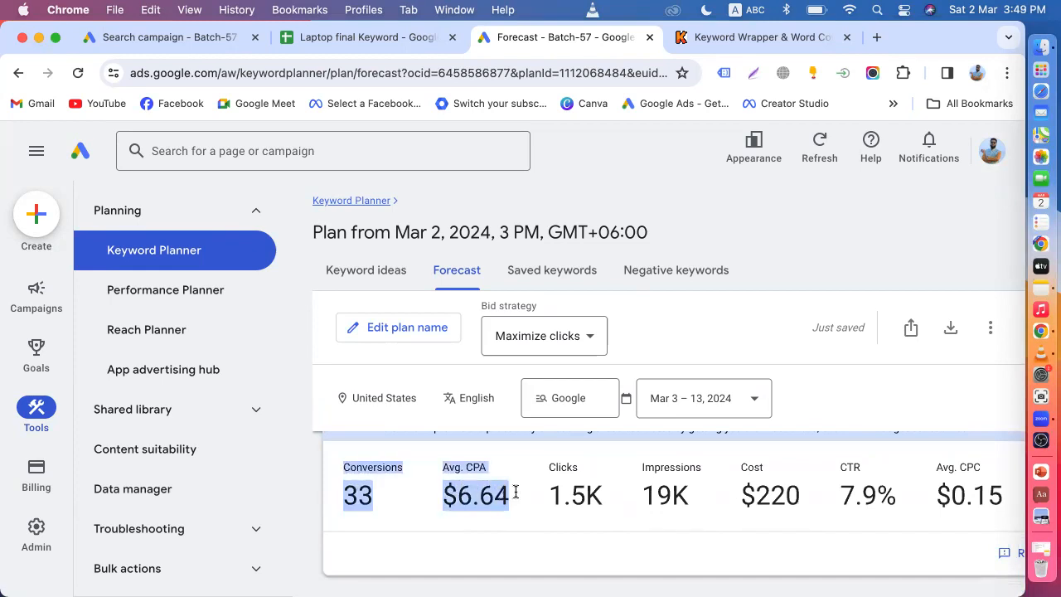
drag(553, 492, 599, 494)
click(598, 494)
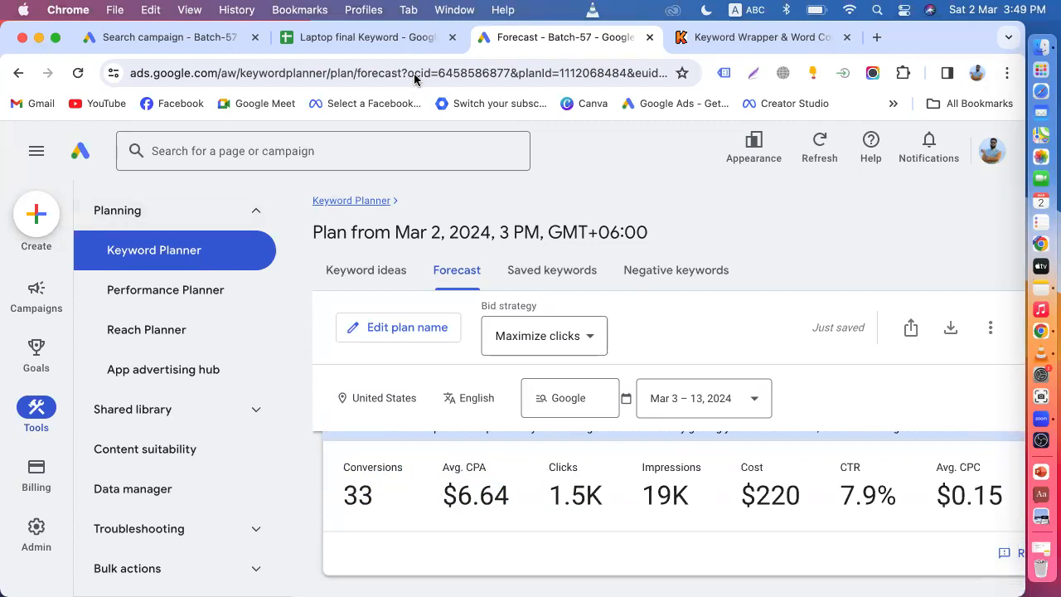
click(149, 37)
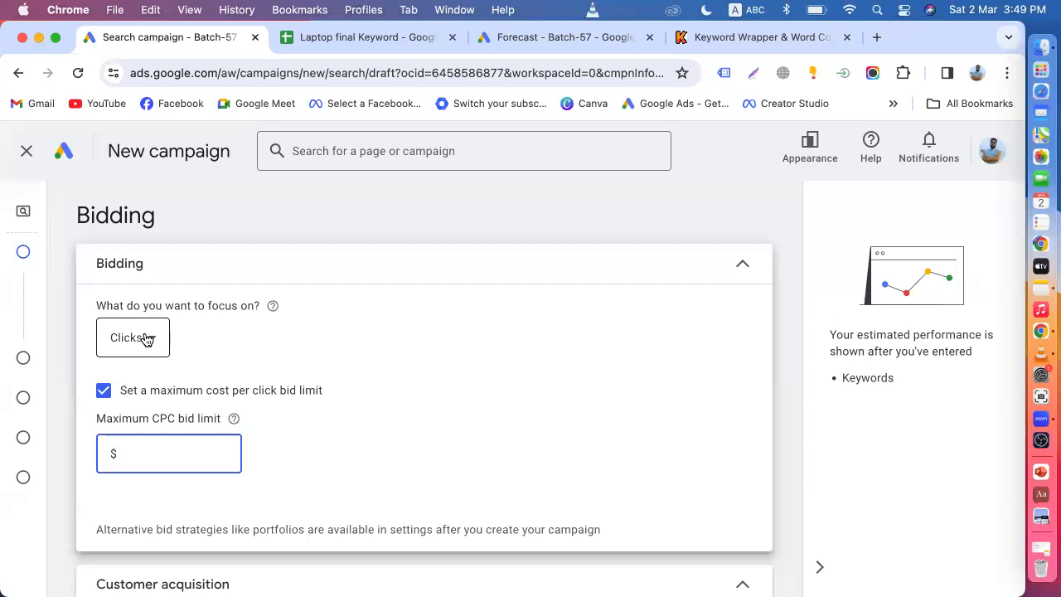
click(518, 37)
drag(345, 488, 502, 489)
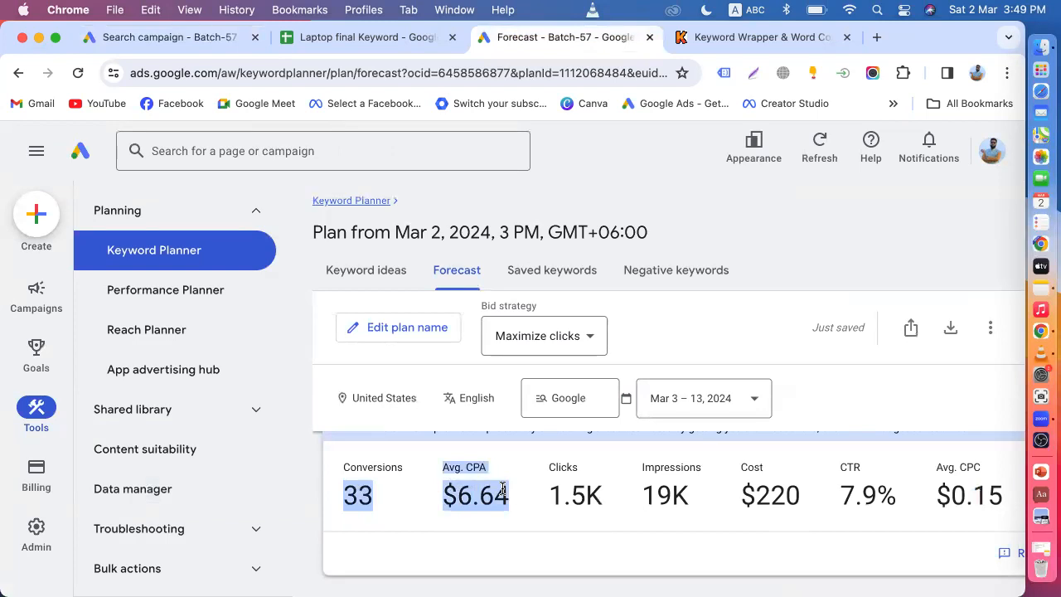
scroll(538, 472, down, 1)
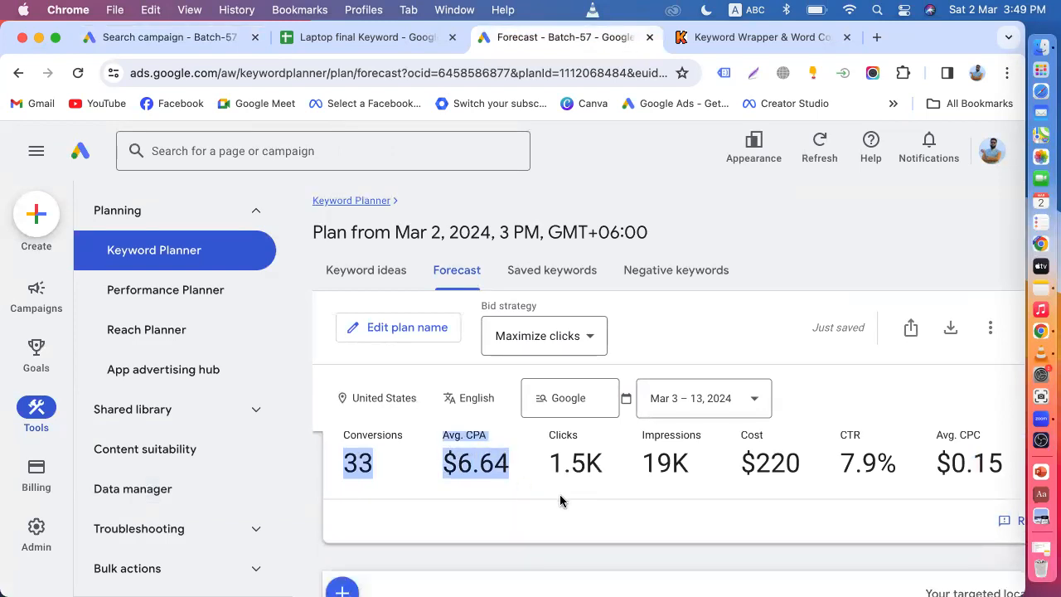
click(559, 500)
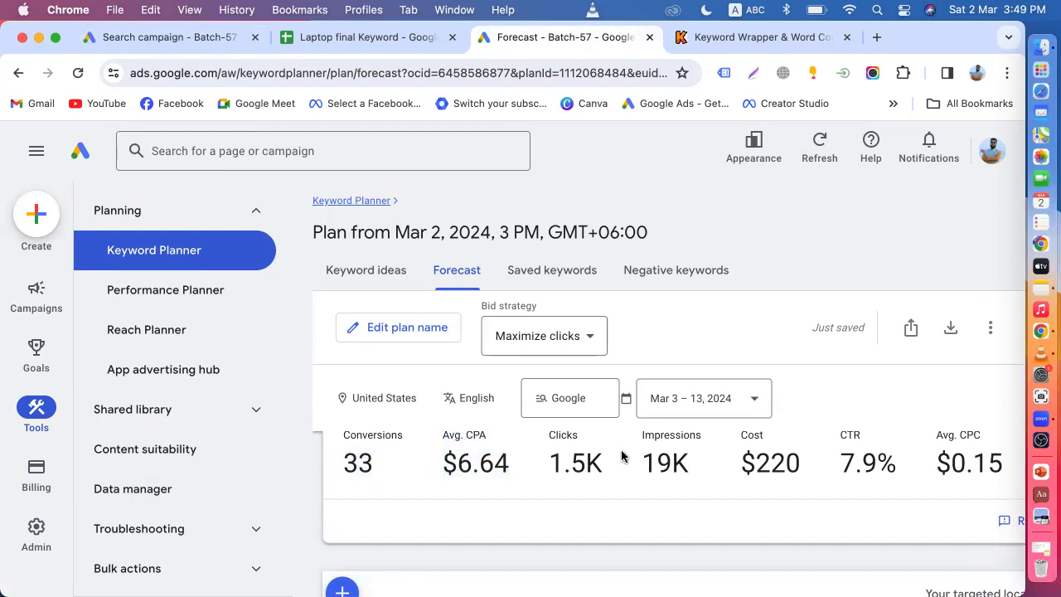
Check the forecast's average CPC, clicks and cost, and set the draft campaign's maximum CPC bid limit to $0.15
scroll(740, 495, up, 1)
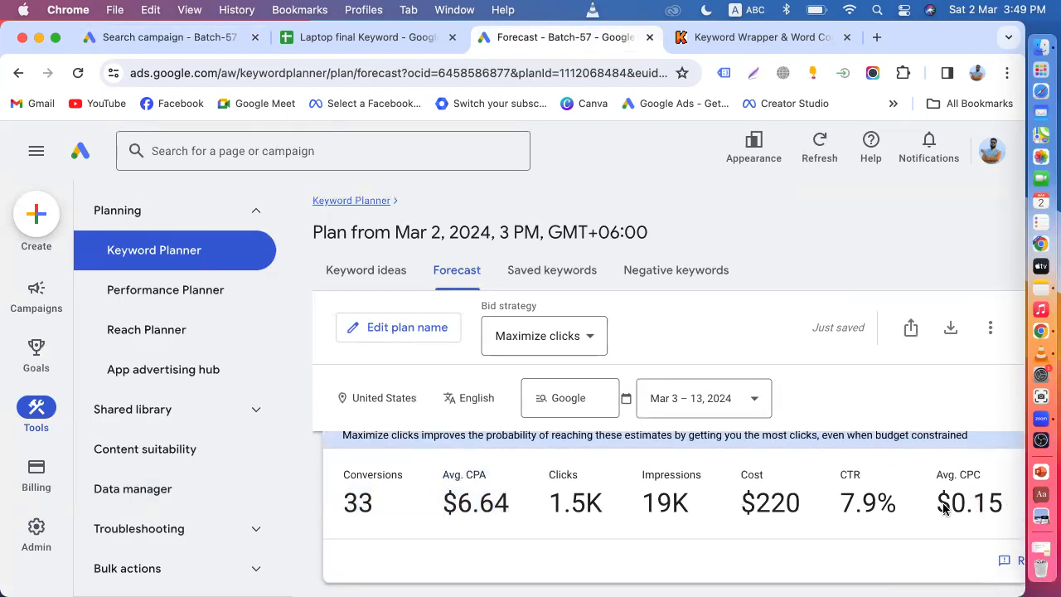
drag(951, 506, 1006, 509)
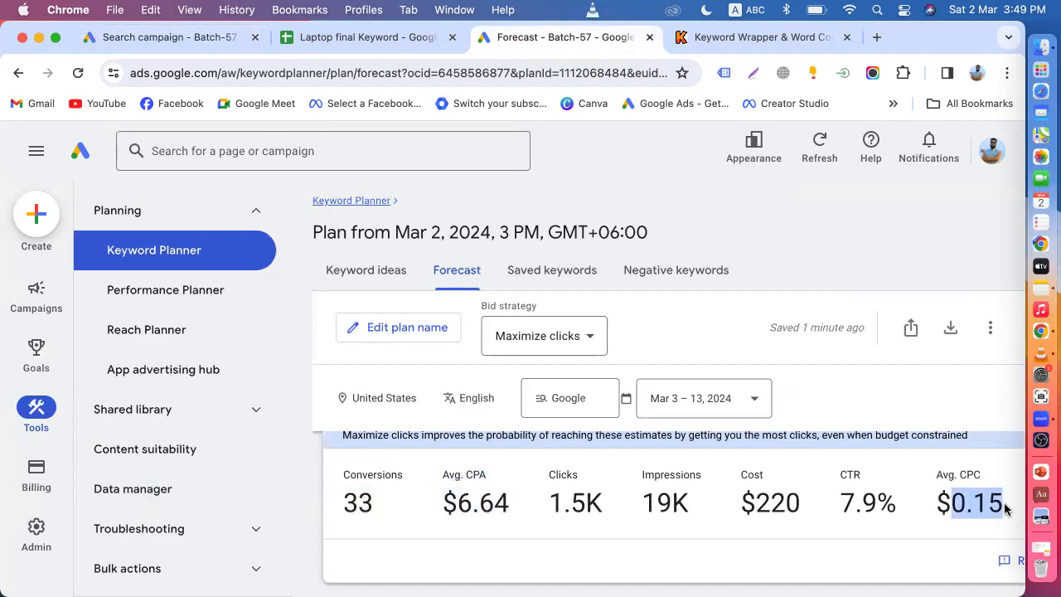
double_click(952, 502)
drag(550, 502, 594, 502)
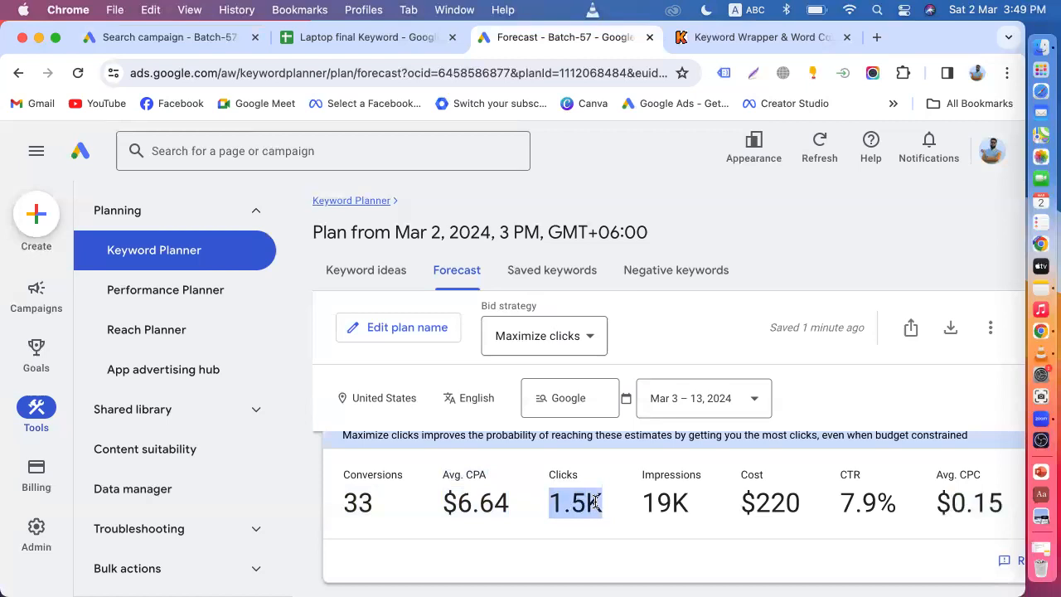
drag(644, 500, 779, 497)
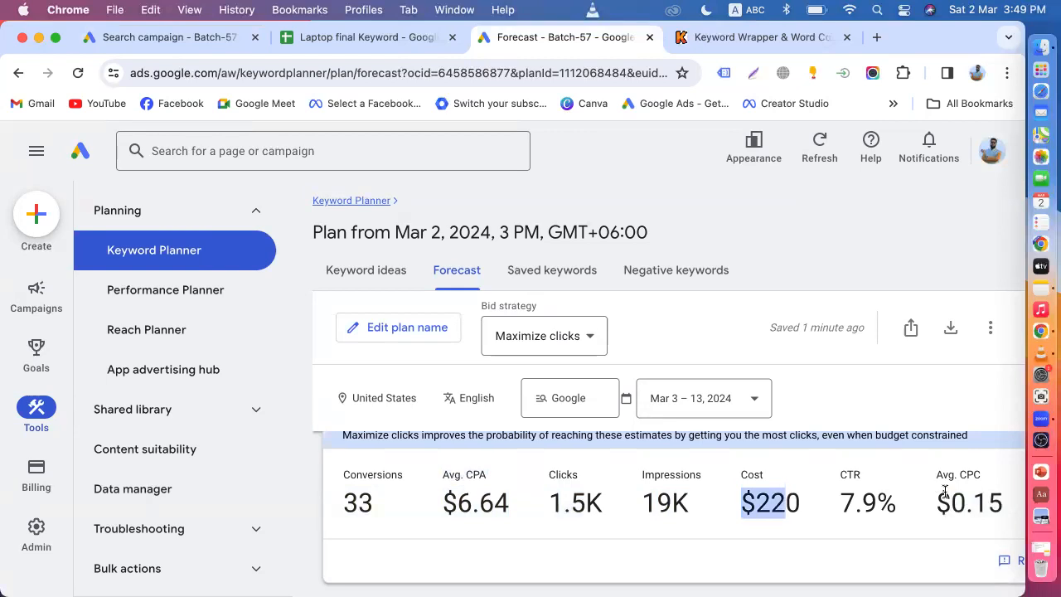
drag(951, 502, 996, 502)
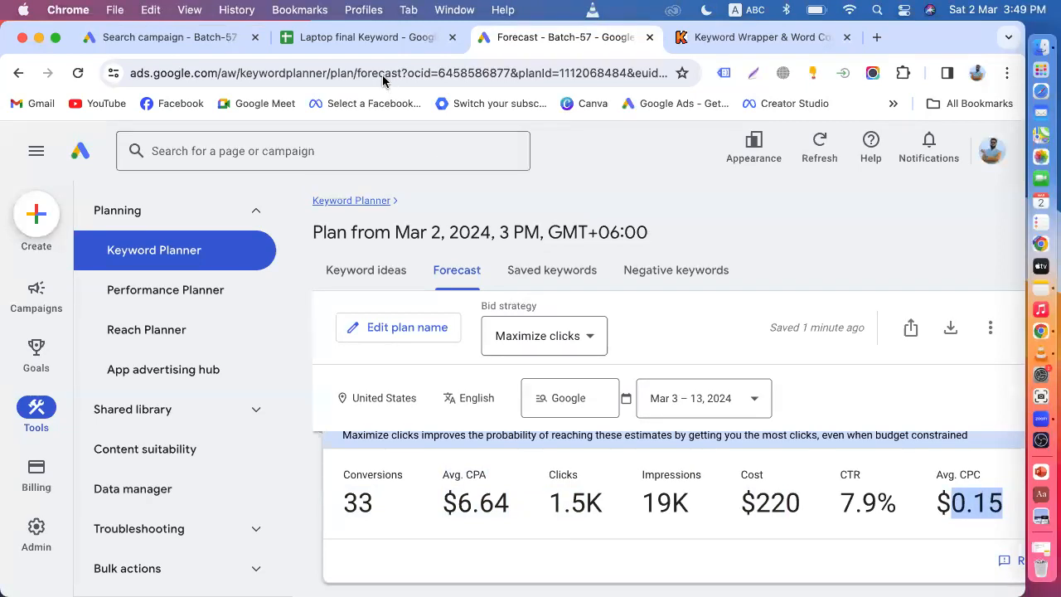
click(179, 47)
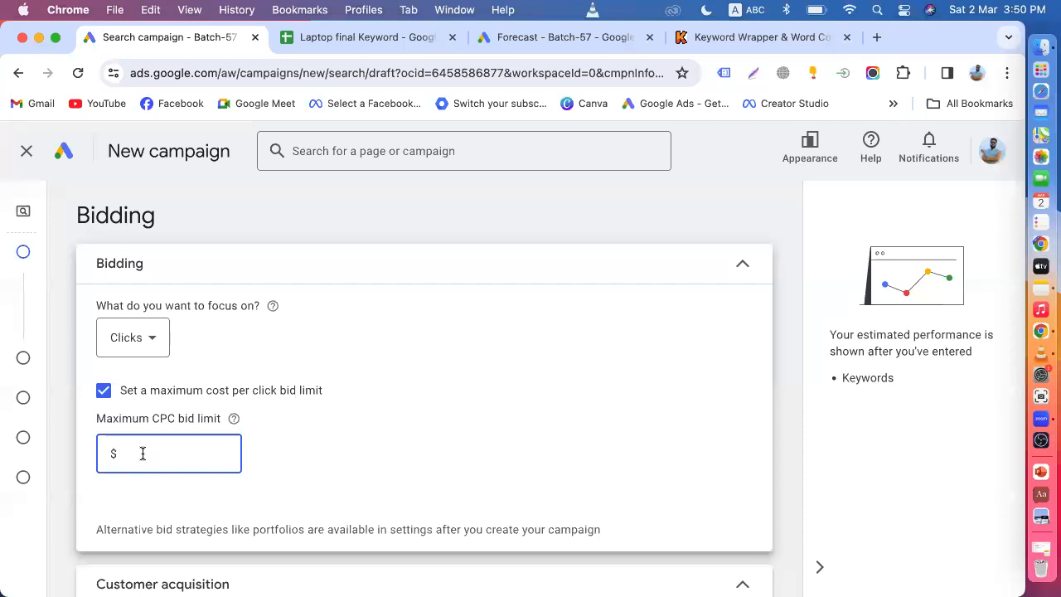
text(0.15)
Review the forecast's clicks and compare them with the draft campaign's maximum CPC bid limit
click(500, 41)
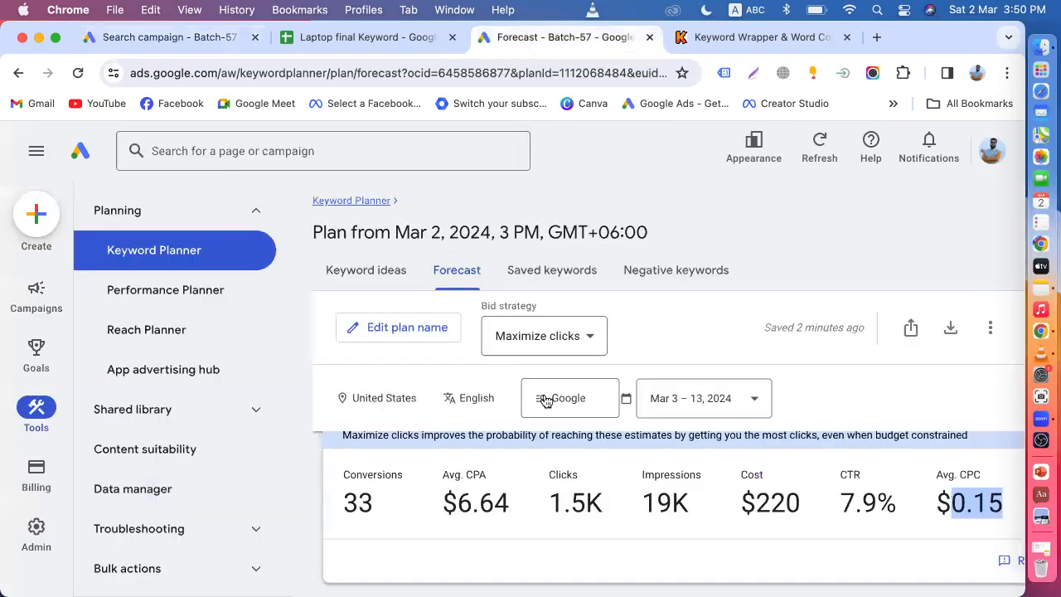
scroll(531, 451, down, 2)
scroll(547, 464, up, 1)
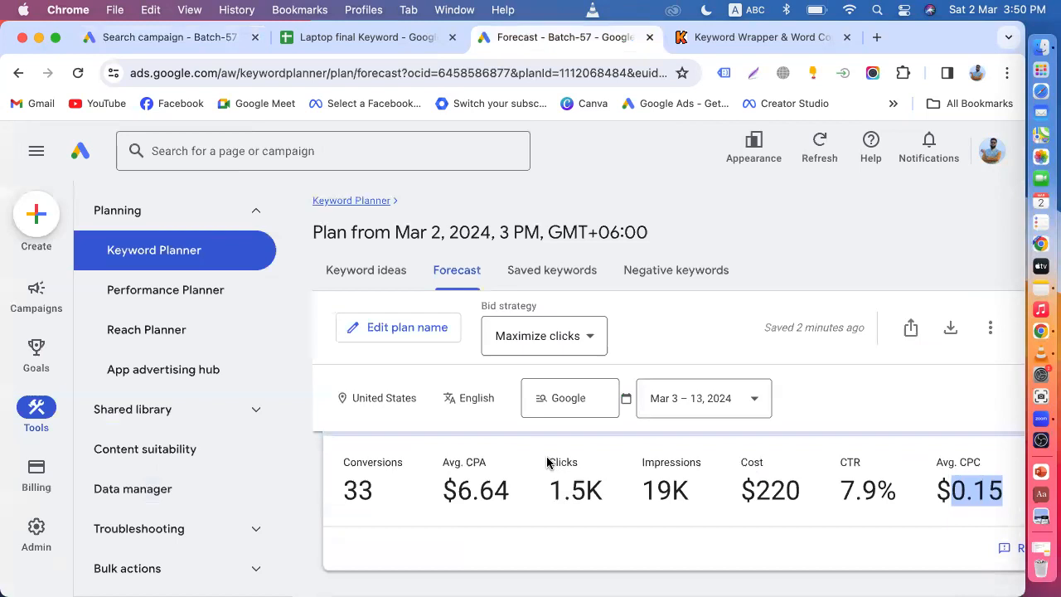
drag(548, 484, 596, 485)
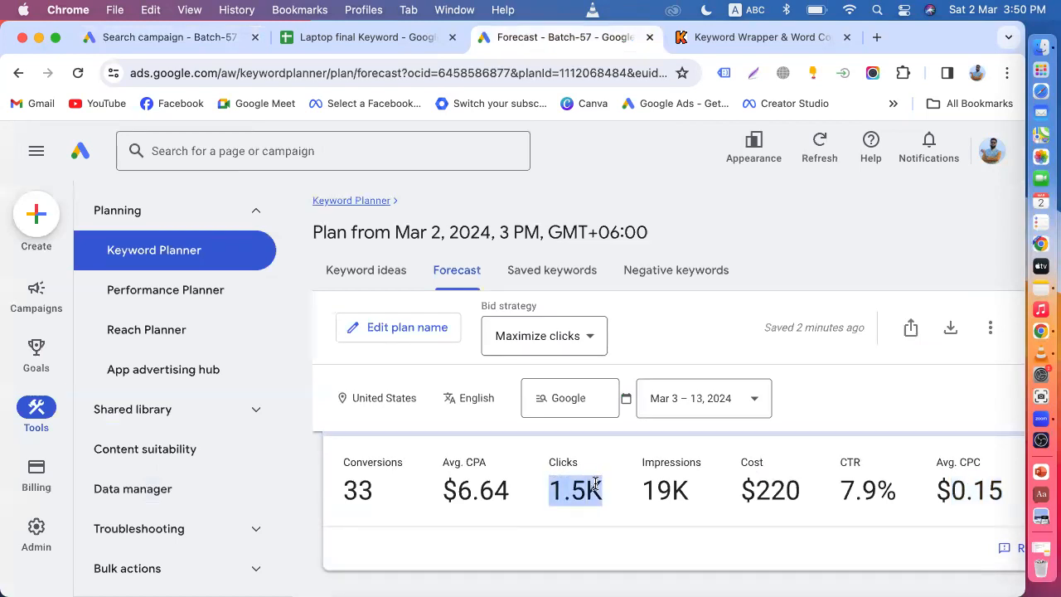
click(154, 38)
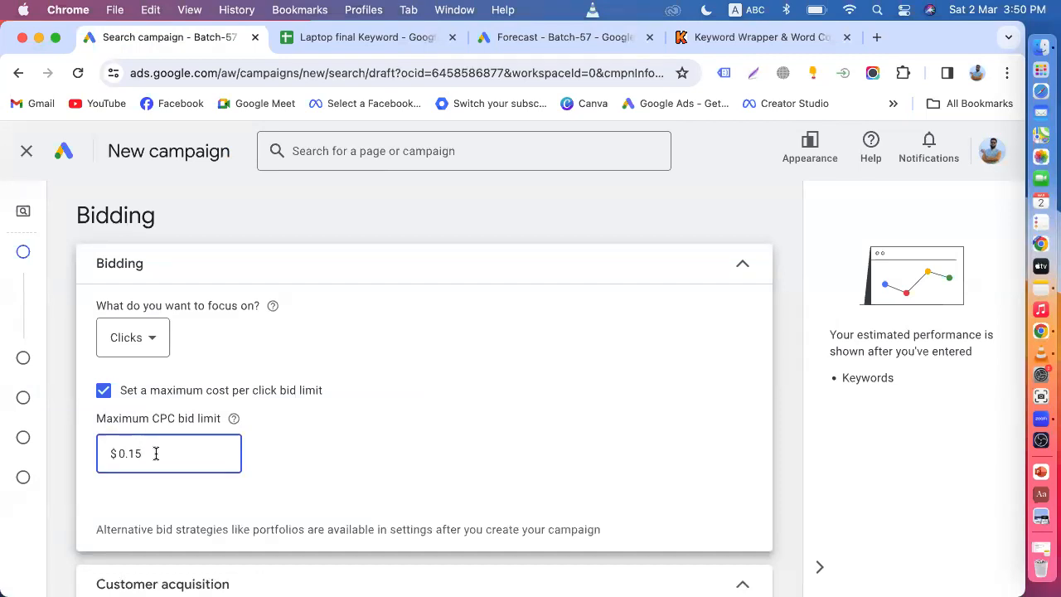
Recheck the forecast's average CPC and set the draft campaign's maximum CPC bid limit to $0.18
click(505, 37)
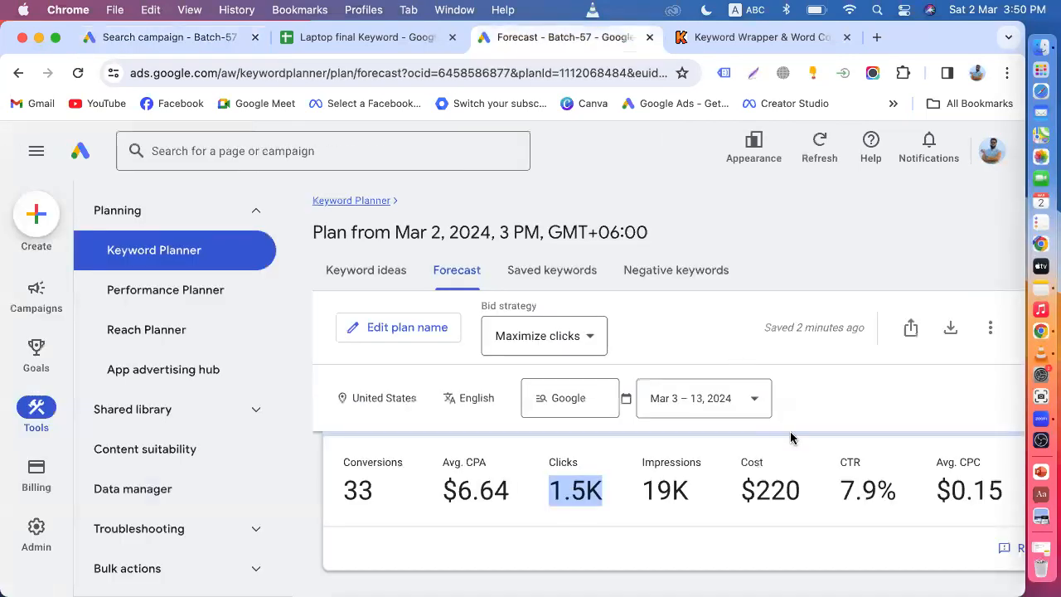
scroll(791, 437, down, 2)
scroll(919, 460, up, 3)
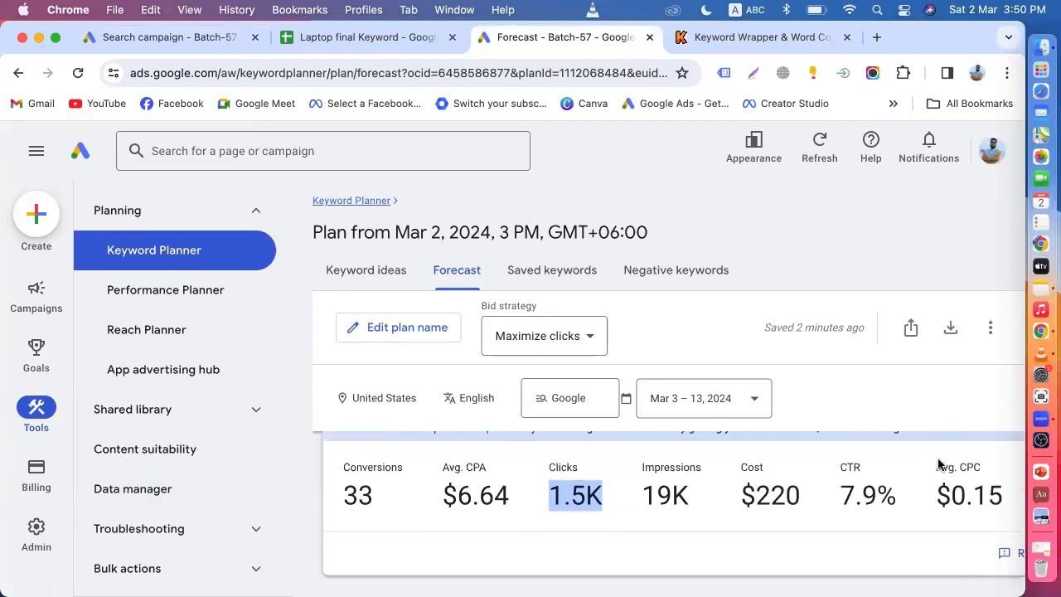
drag(951, 495, 1001, 495)
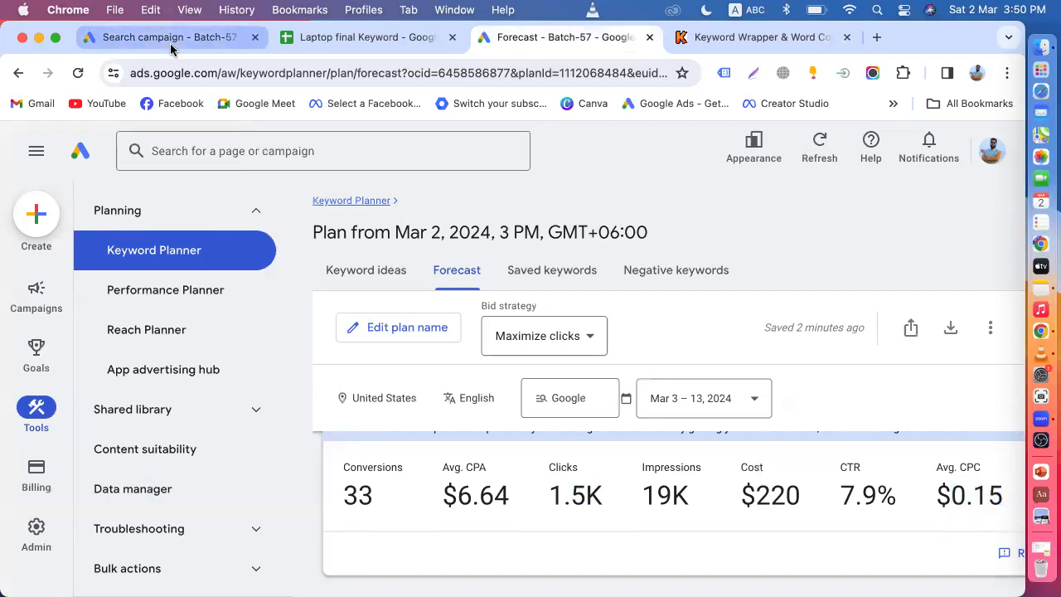
click(207, 39)
key(BackSpace)
text(8)
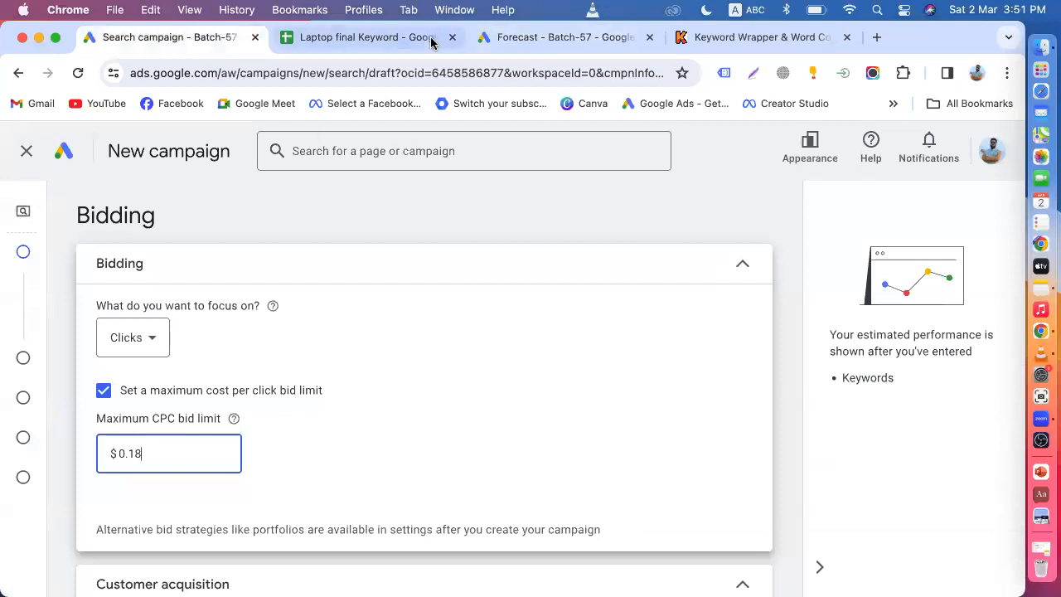
Compare the forecast's average CPC with the draft's bid limit, and examine the forecast's clicks, impressions and cost
click(502, 41)
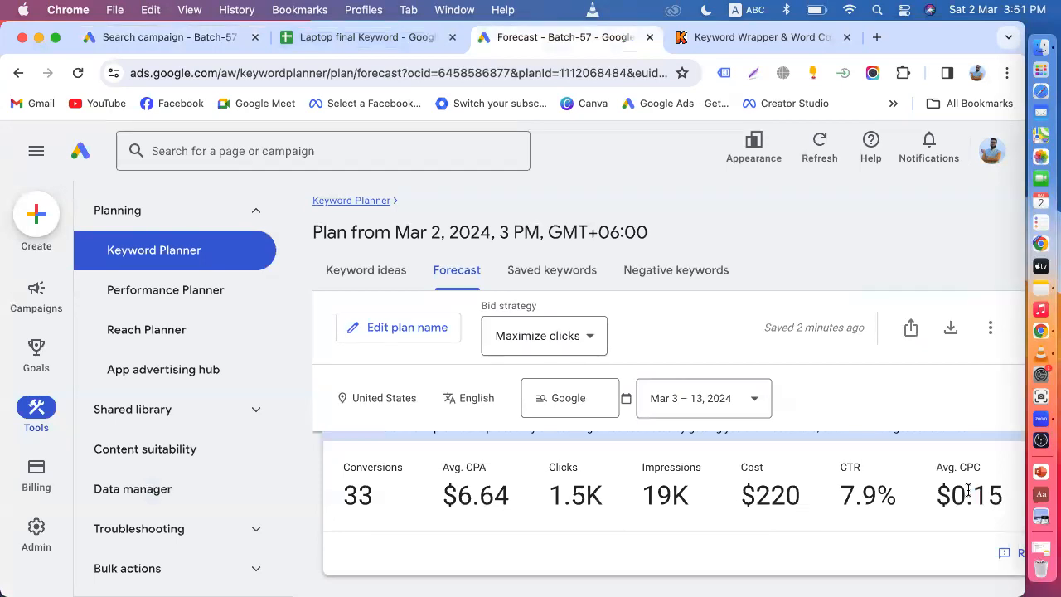
click(169, 37)
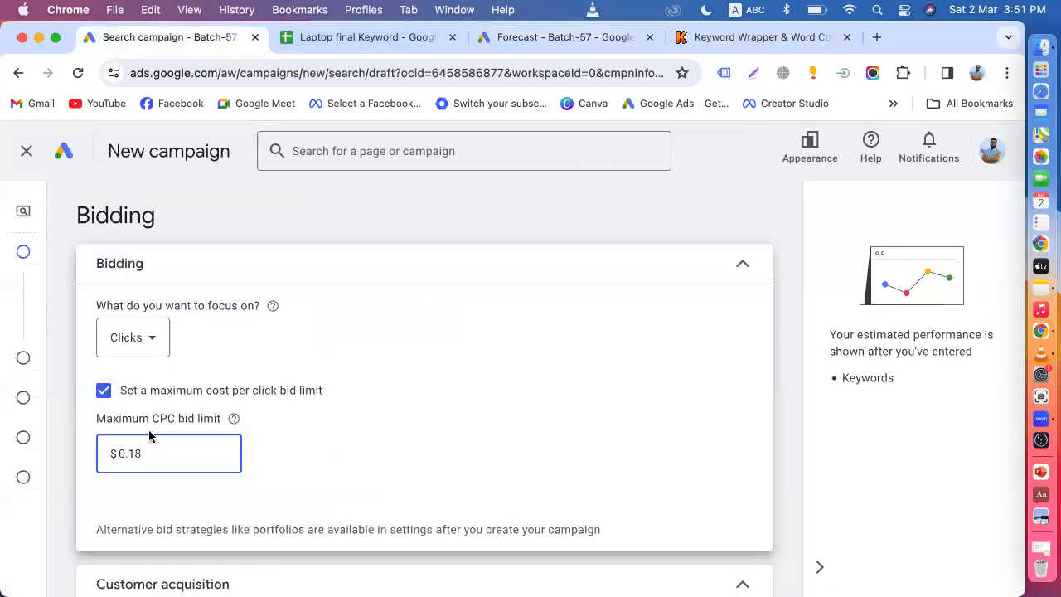
click(559, 38)
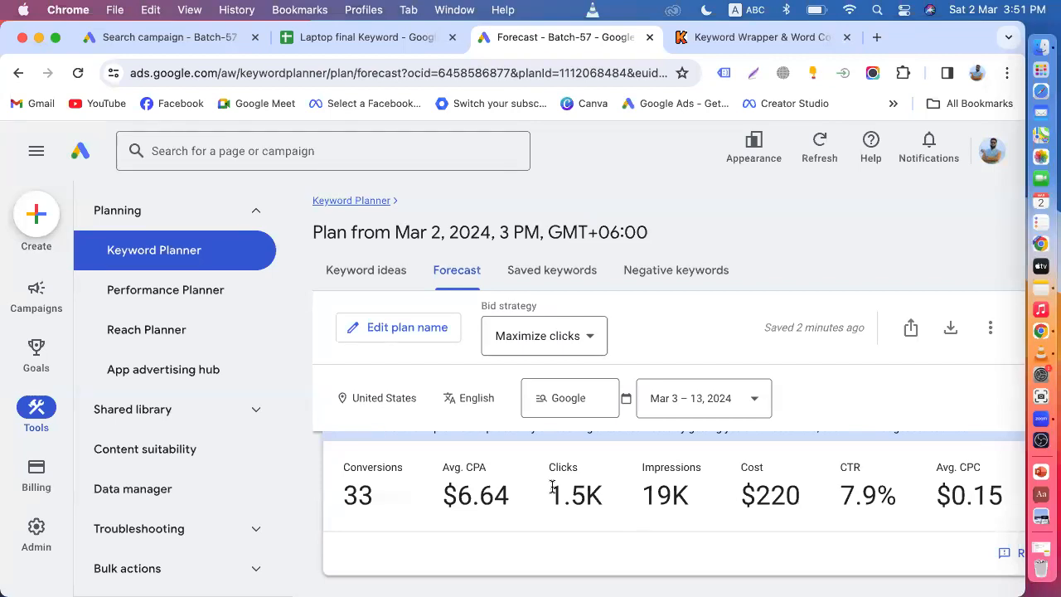
scroll(553, 488, down, 1)
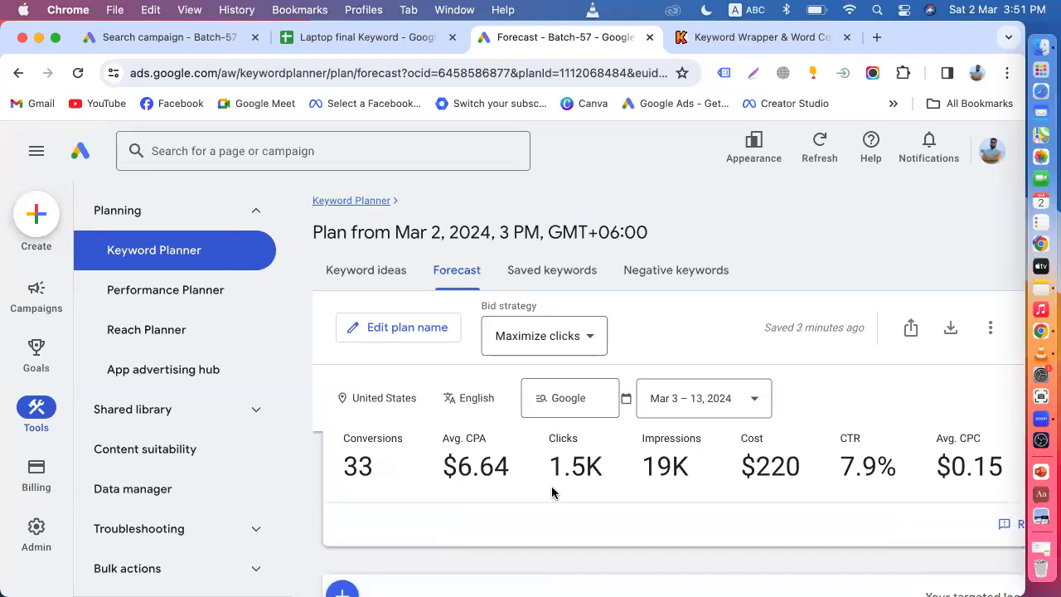
drag(549, 466, 613, 470)
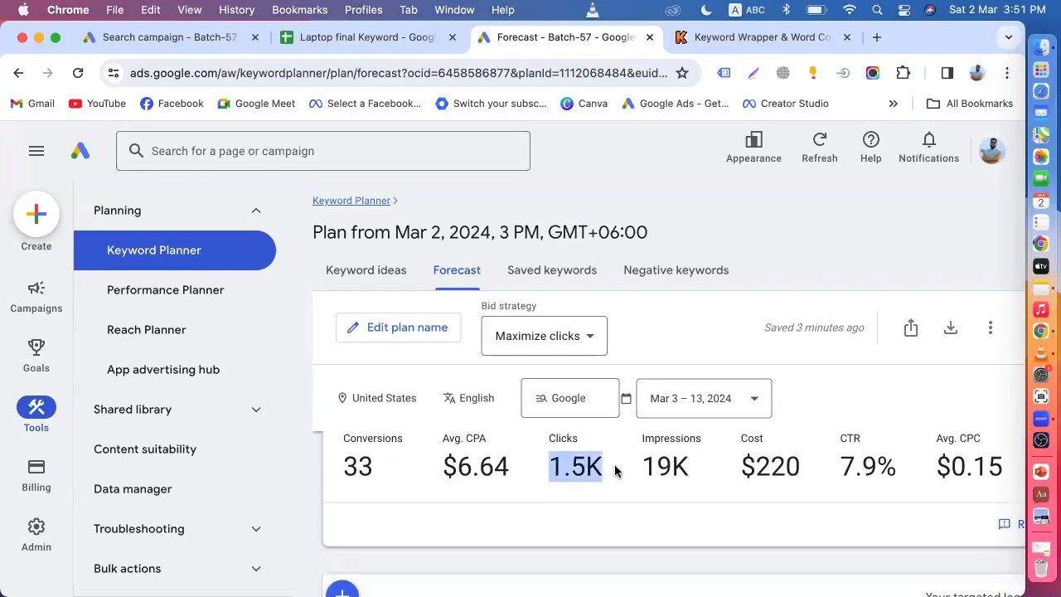
drag(748, 460, 798, 461)
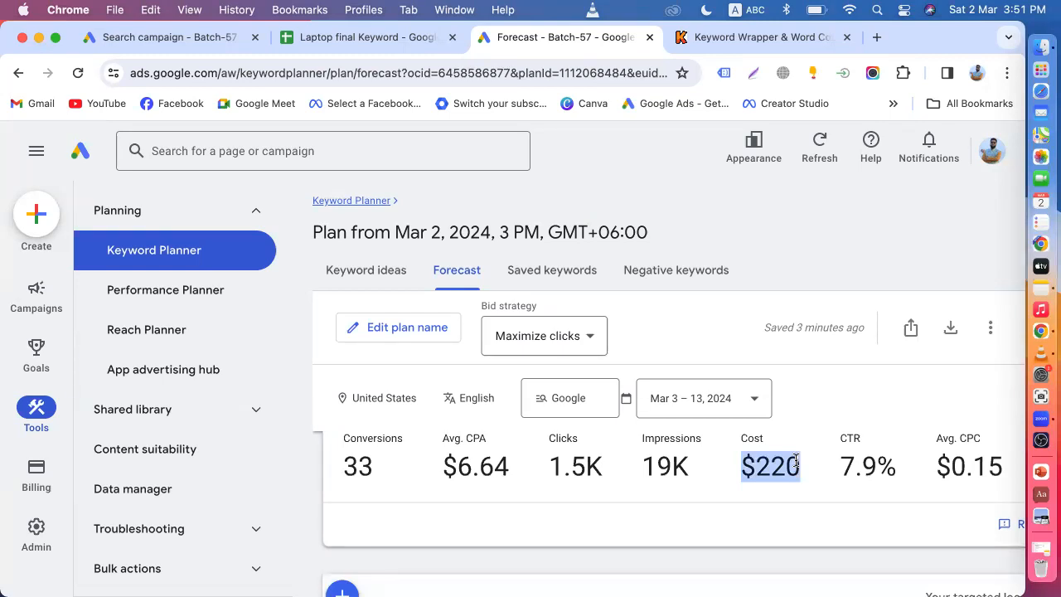
drag(549, 464, 598, 470)
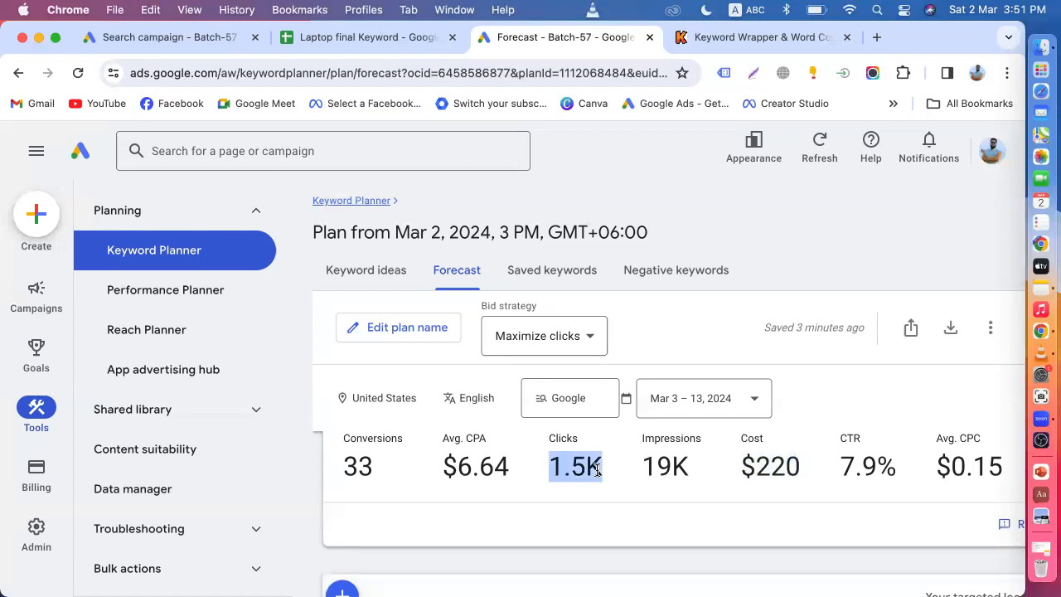
drag(757, 464, 795, 466)
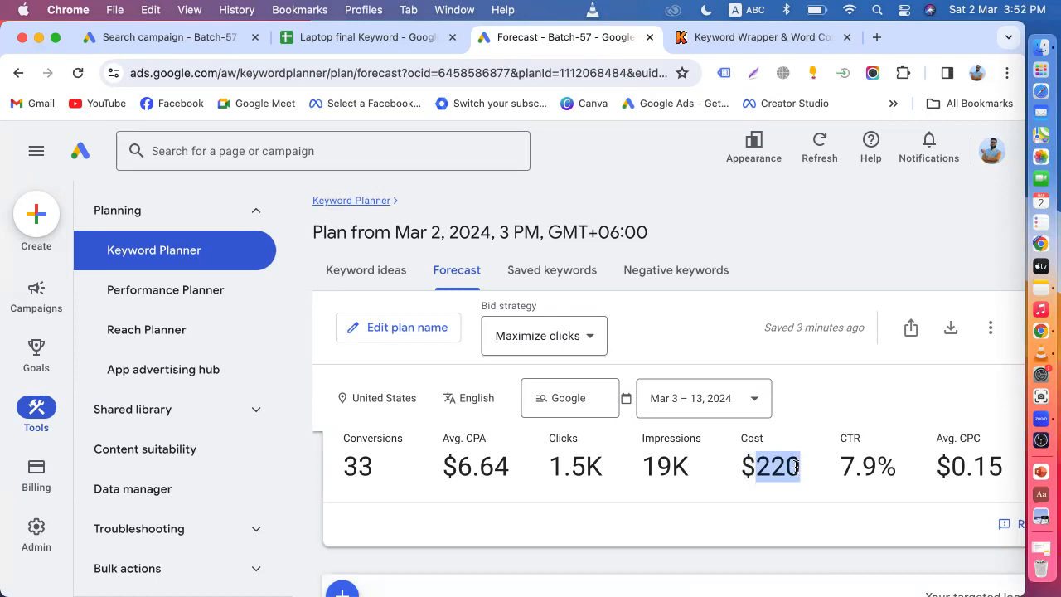
drag(546, 464, 802, 470)
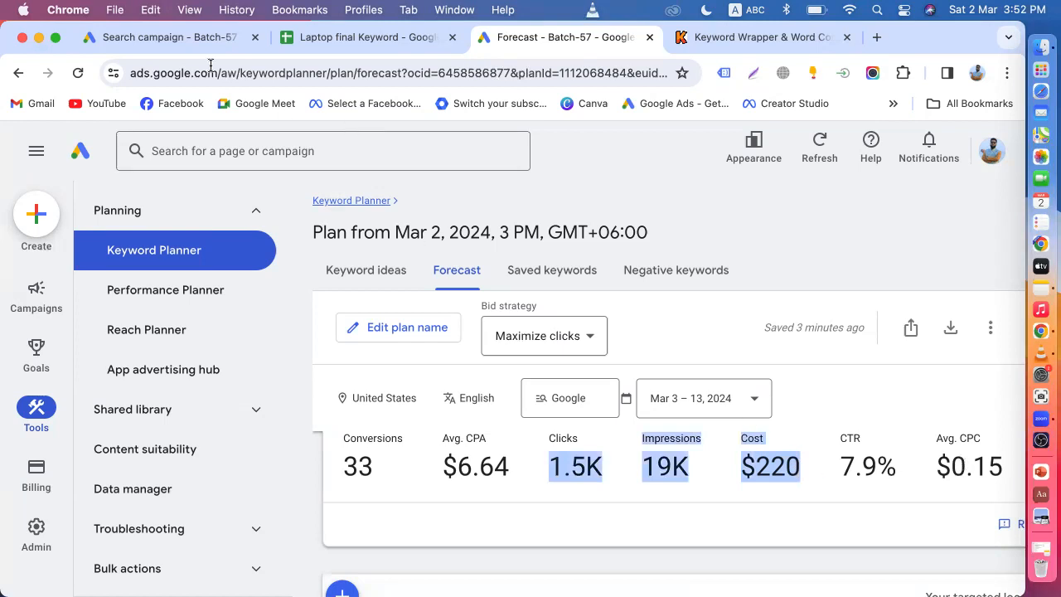
Check the draft campaign's maximum CPC bid limit once more and return to the forecast's average CPC
click(178, 39)
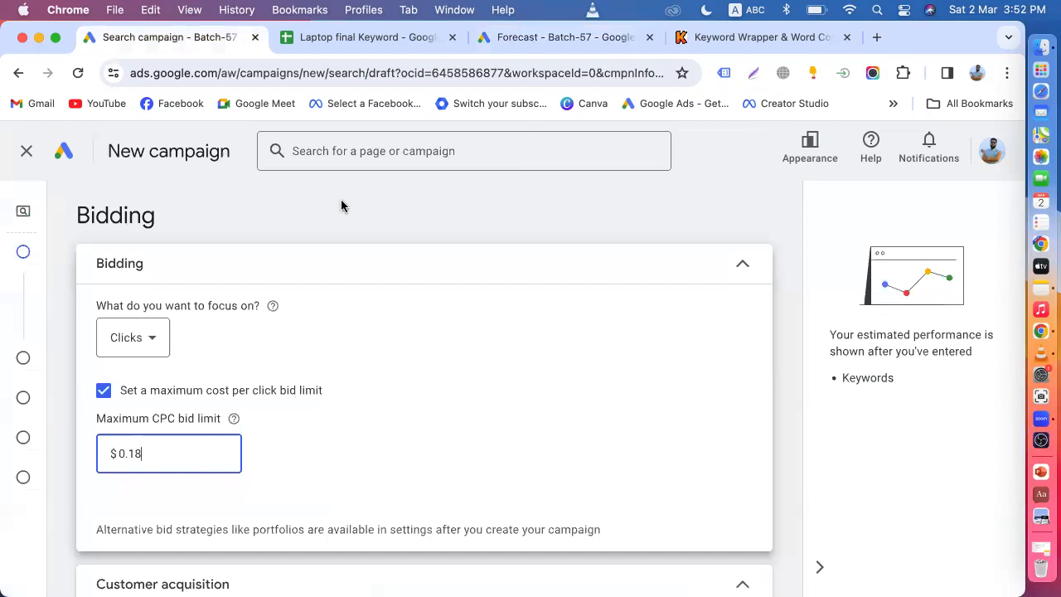
click(531, 41)
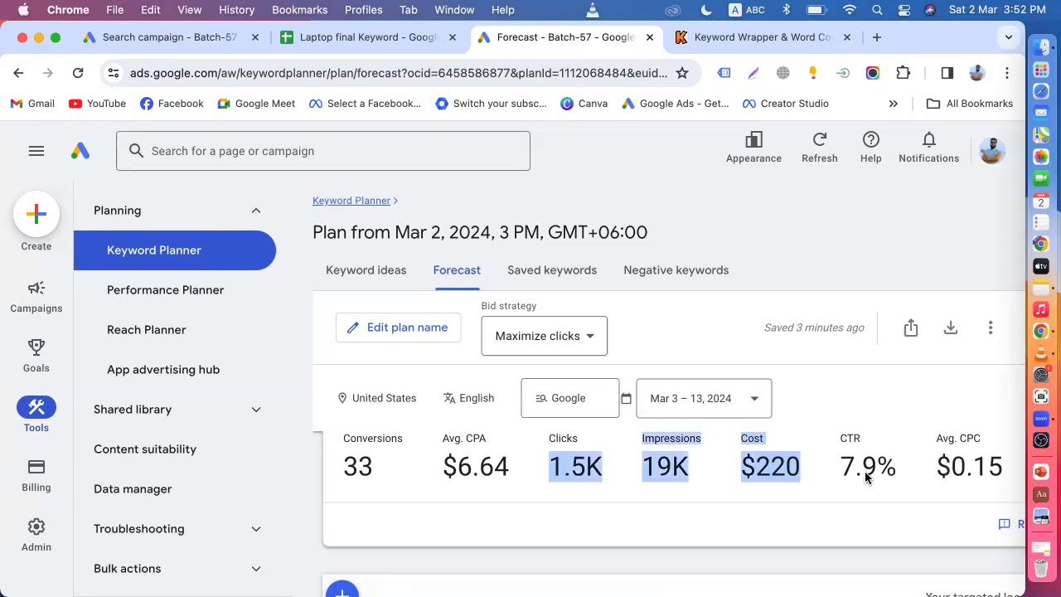
click(555, 466)
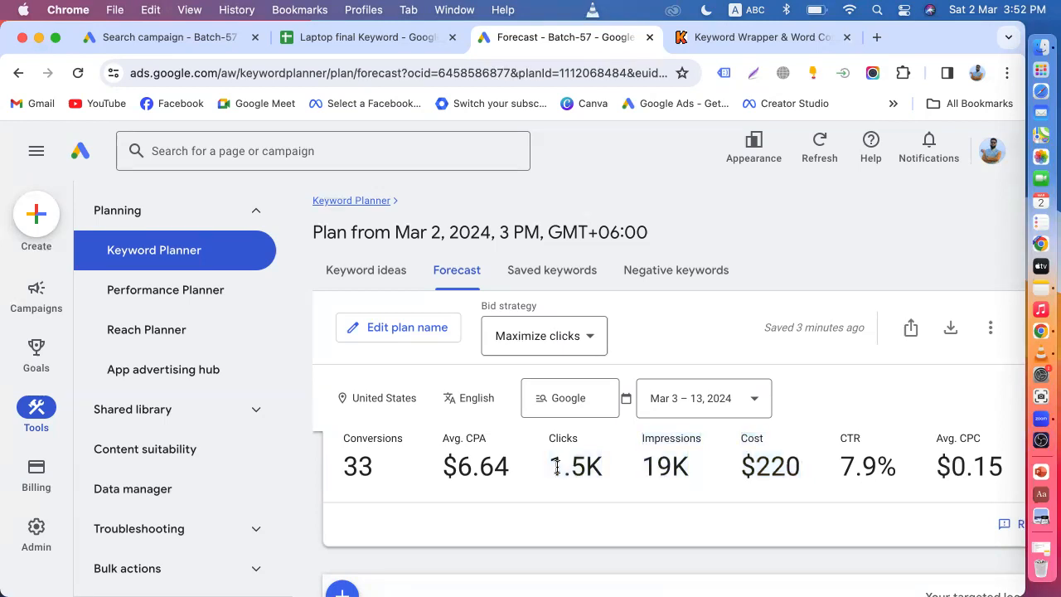
drag(947, 464, 1028, 473)
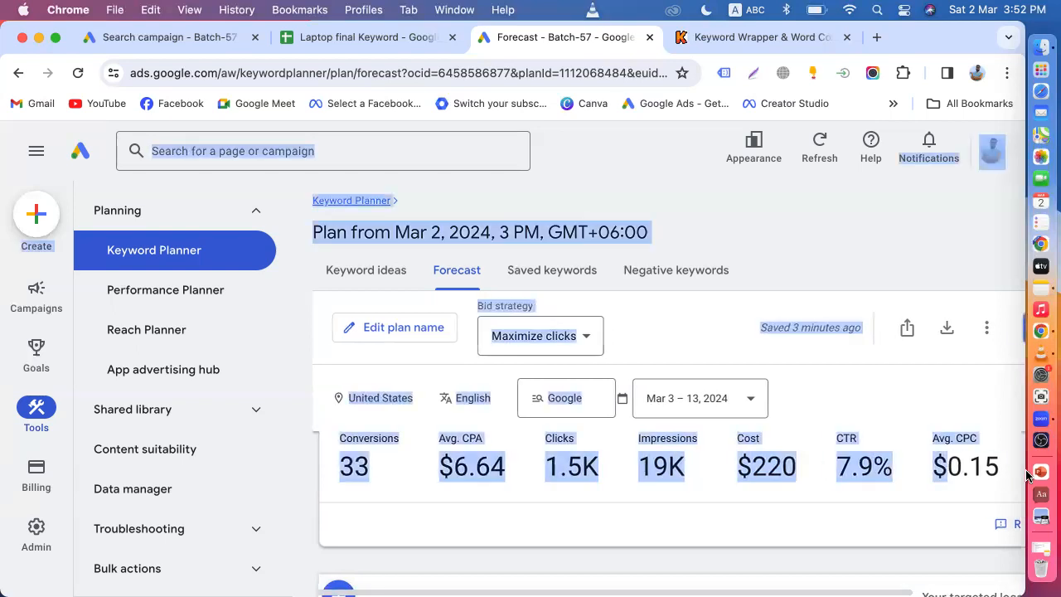
Review the laptop keyword list and the draft campaign's bid limit, then examine the forecast's metrics from clicks to average CPC
click(555, 469)
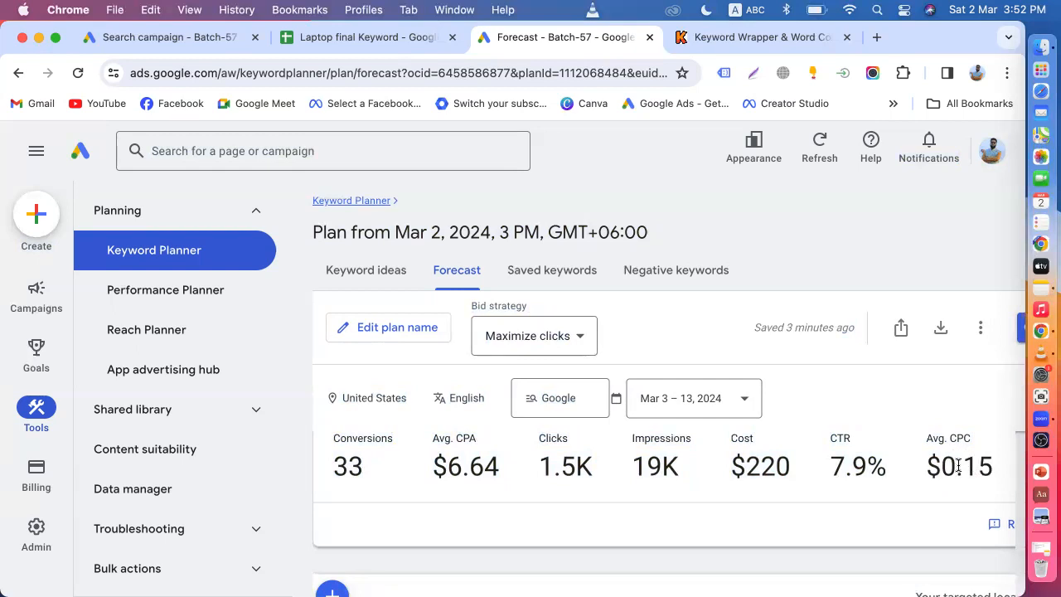
click(375, 38)
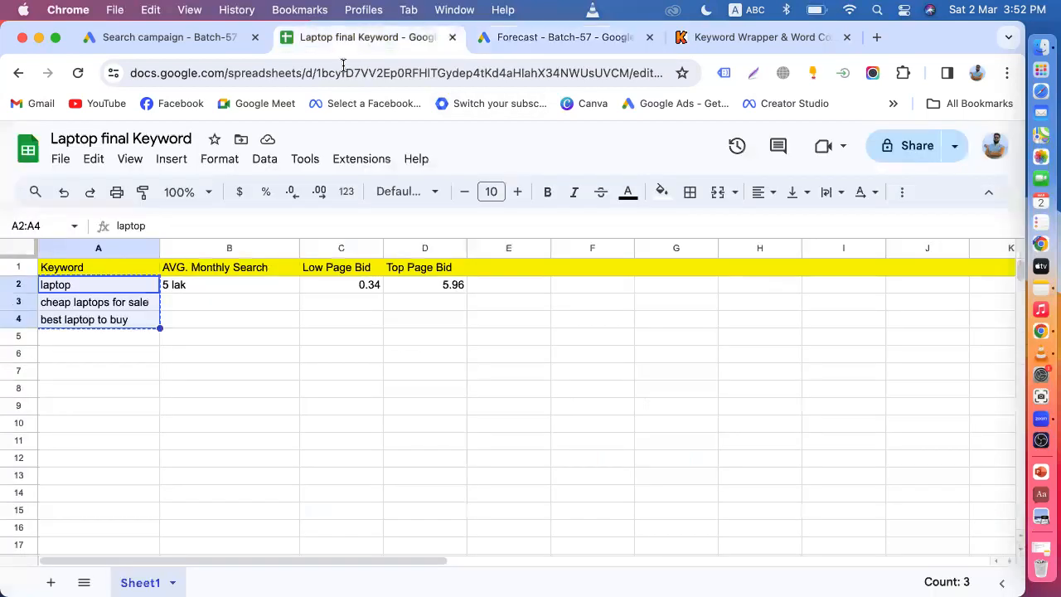
click(113, 288)
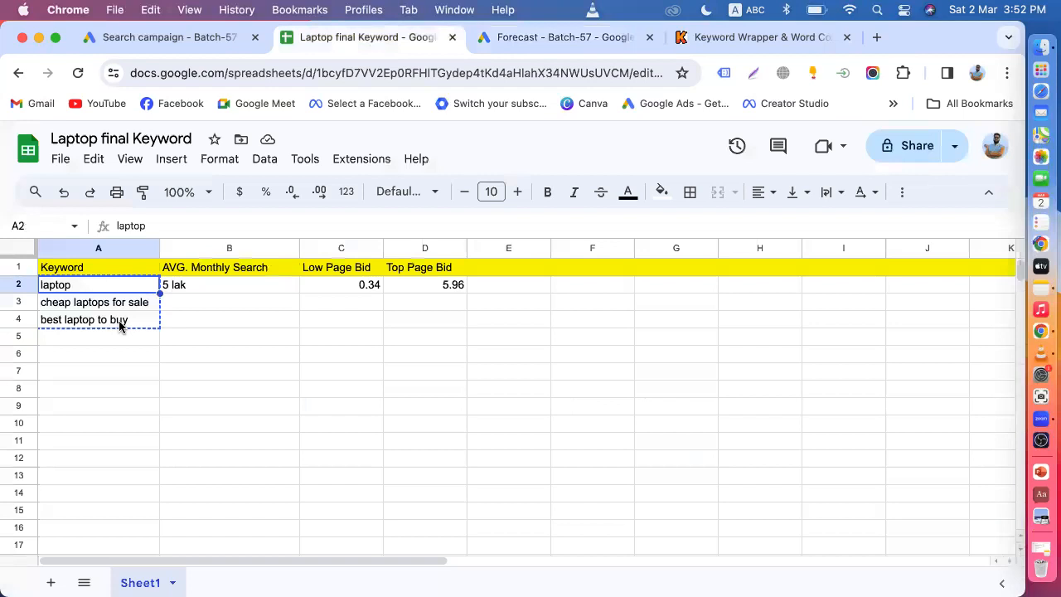
click(158, 41)
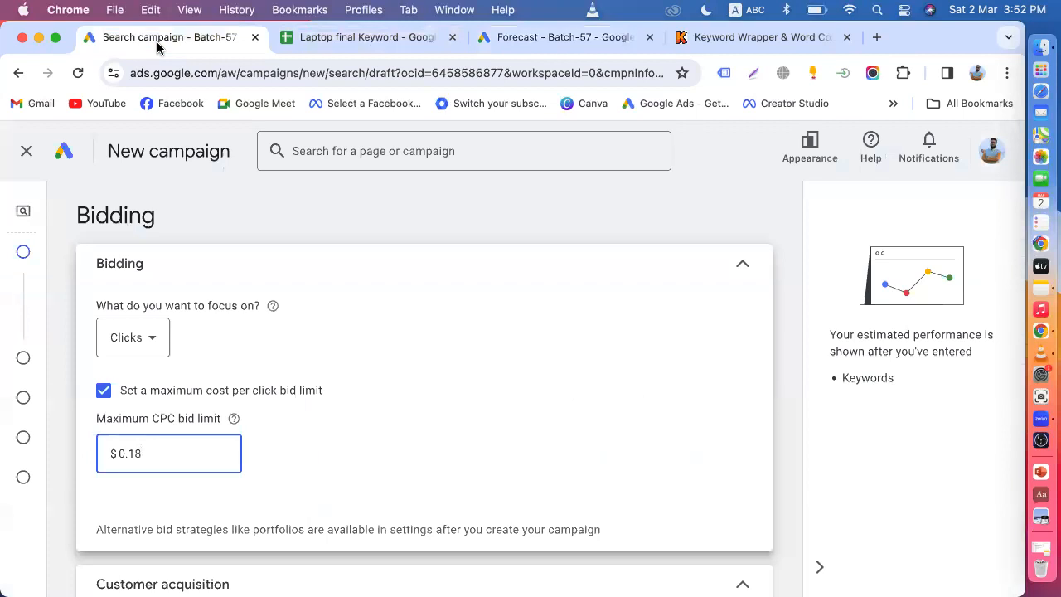
click(564, 37)
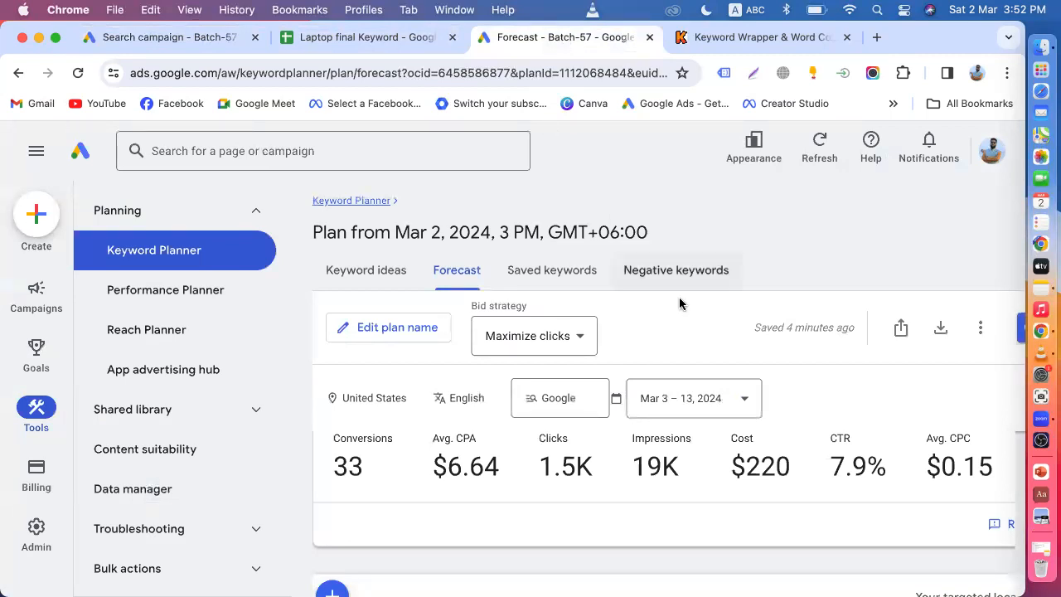
drag(537, 470, 991, 489)
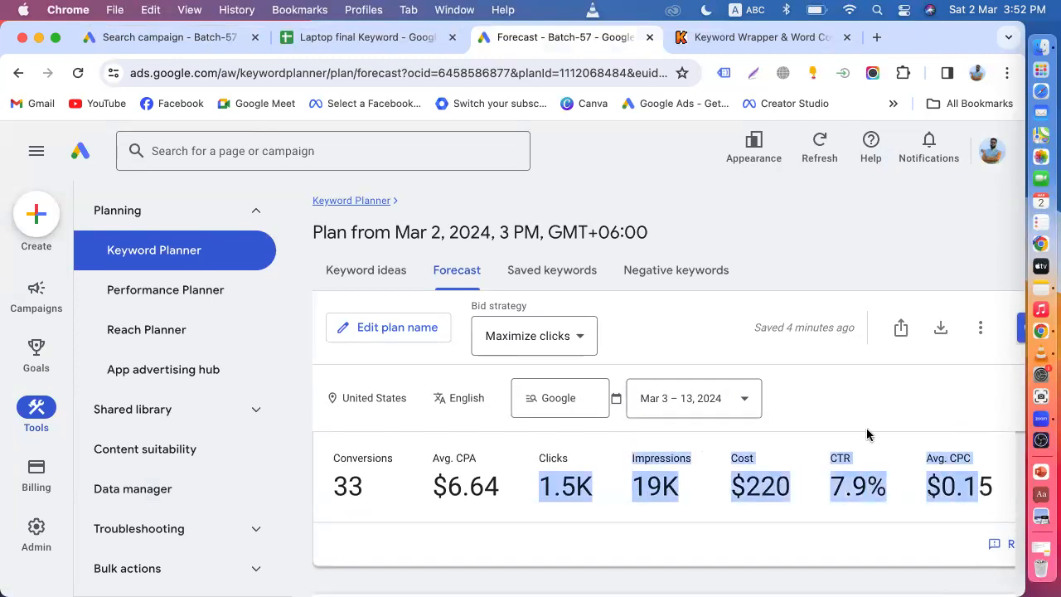
click(818, 382)
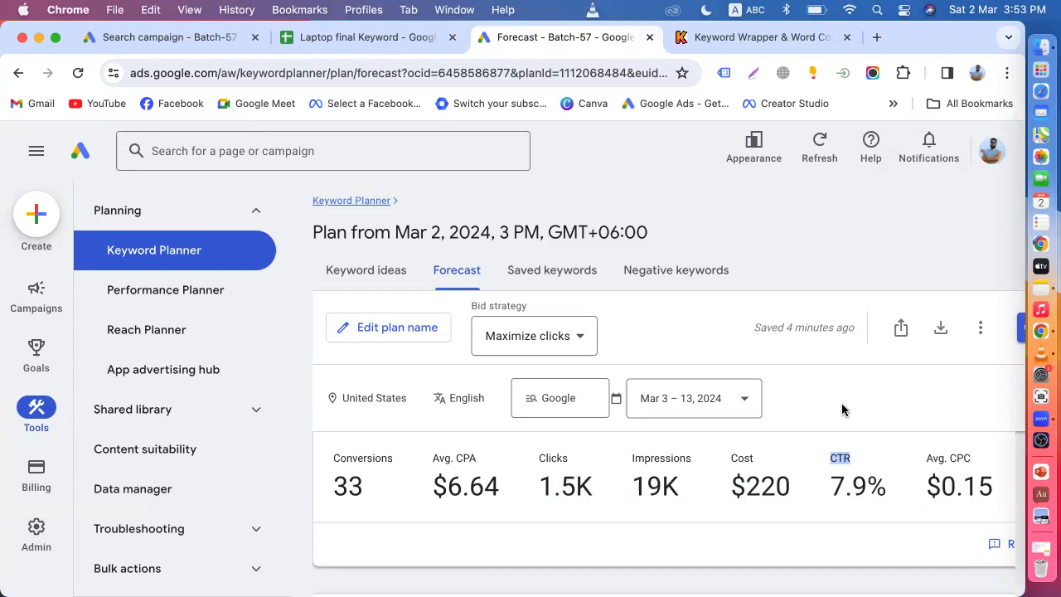
Search Google for "web hosting" in a new tab and examine the sponsored and organic results
click(877, 37)
text(web)
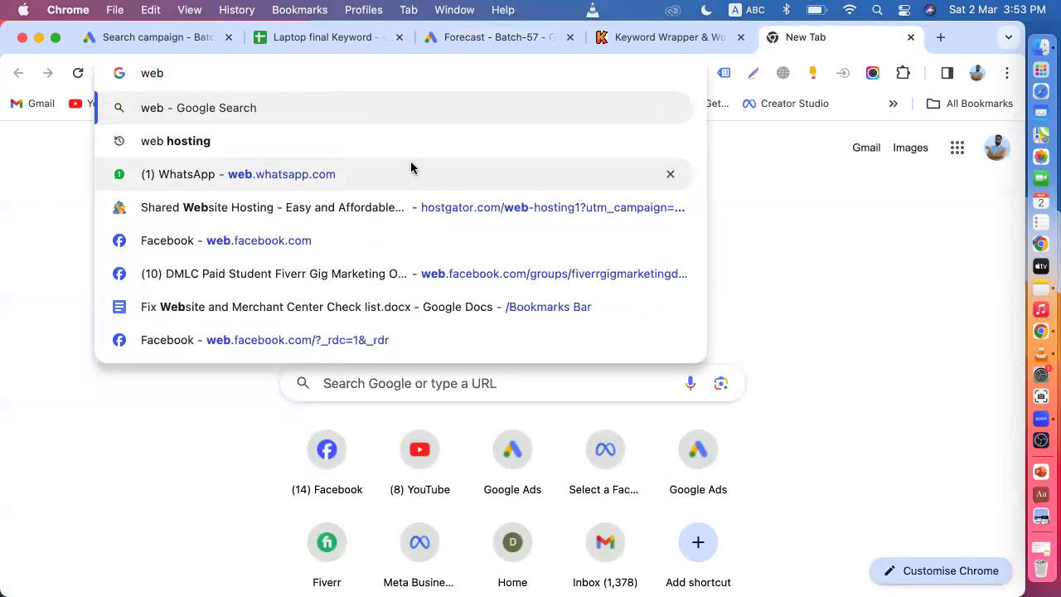
click(364, 143)
scroll(429, 407, down, 10)
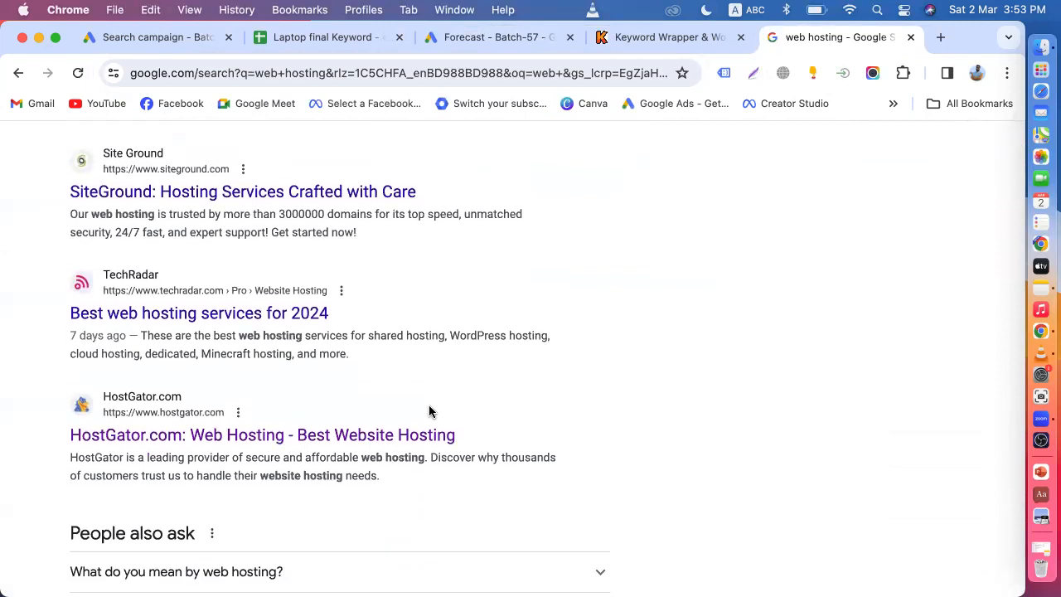
scroll(429, 406, up, 10)
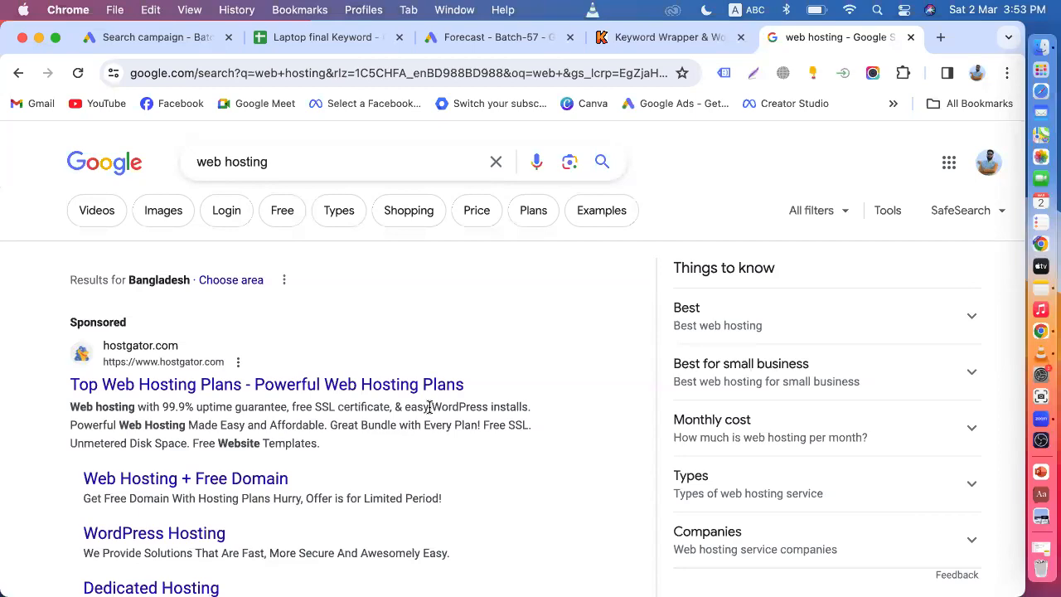
scroll(429, 406, down, 15)
scroll(429, 409, down, 10)
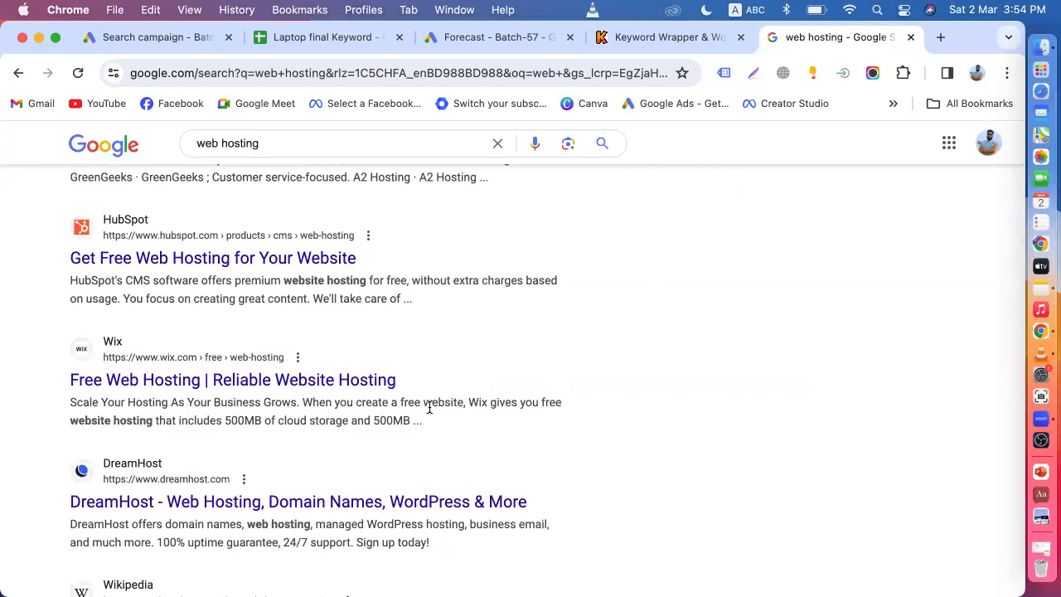
scroll(429, 409, up, 20)
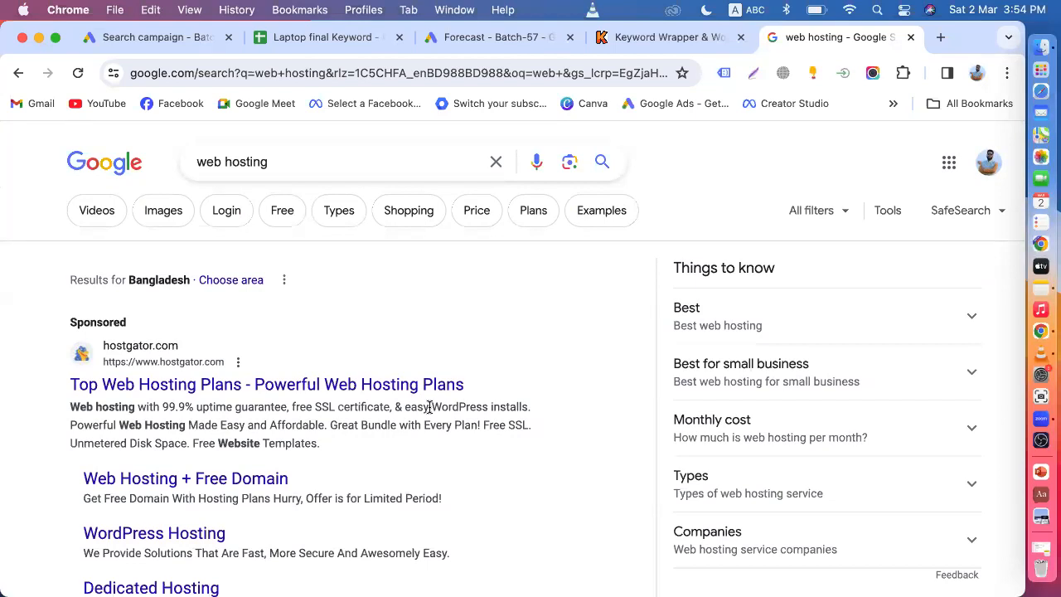
Revisit the forecast's CTR, then search Google Images for "ctr calculator" and enlarge Software Podium's CTR formula
click(468, 43)
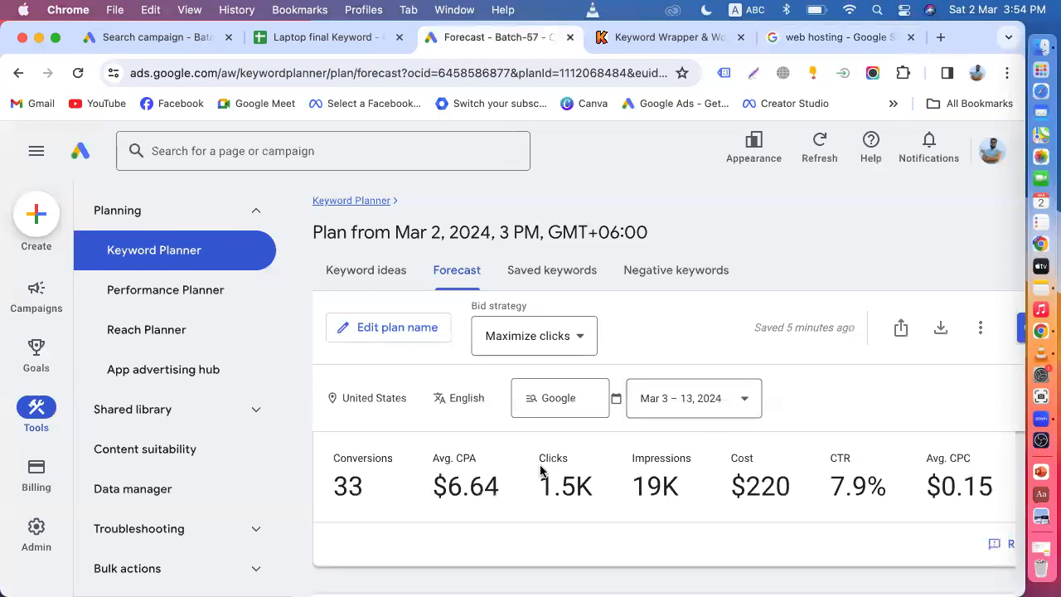
drag(829, 458, 856, 464)
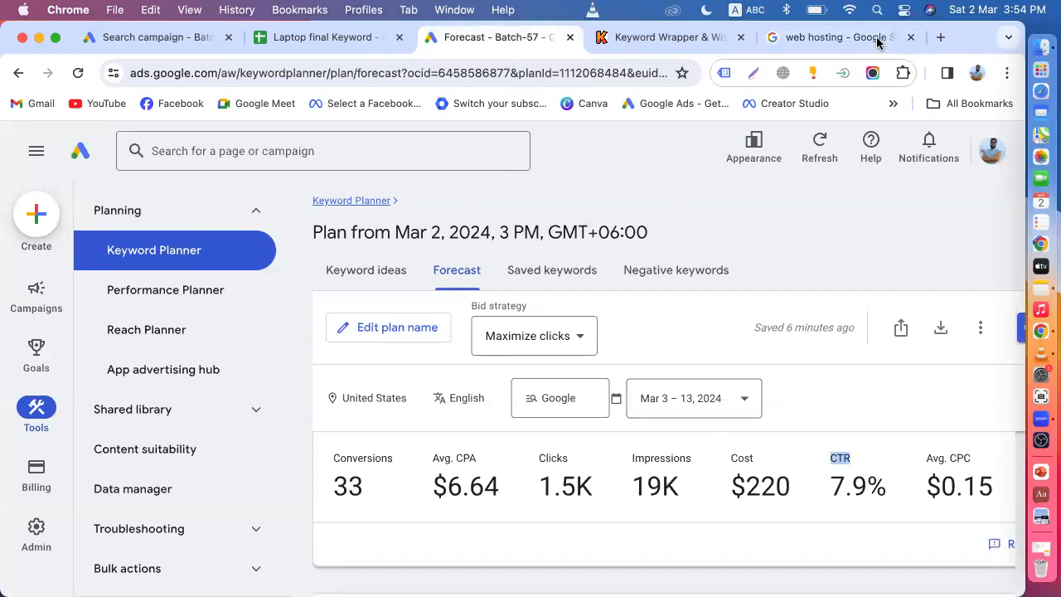
click(940, 37)
text(ctr)
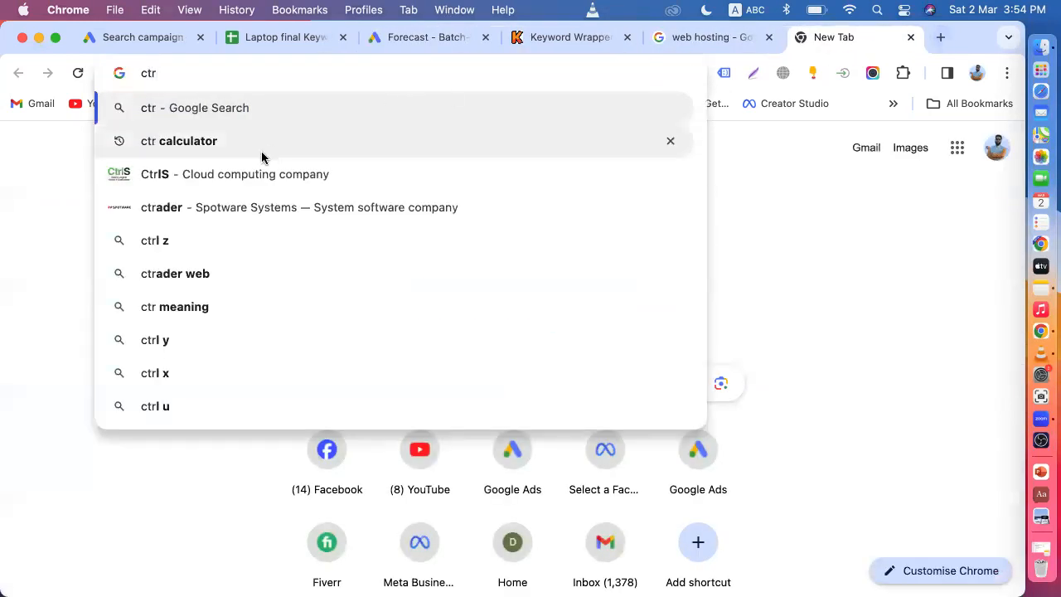
click(262, 143)
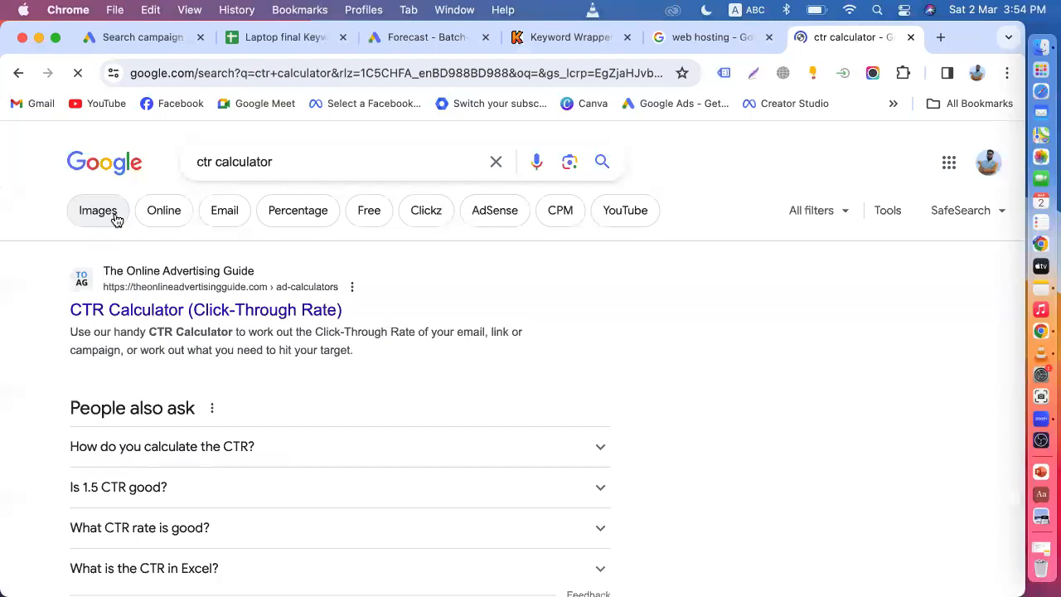
click(116, 217)
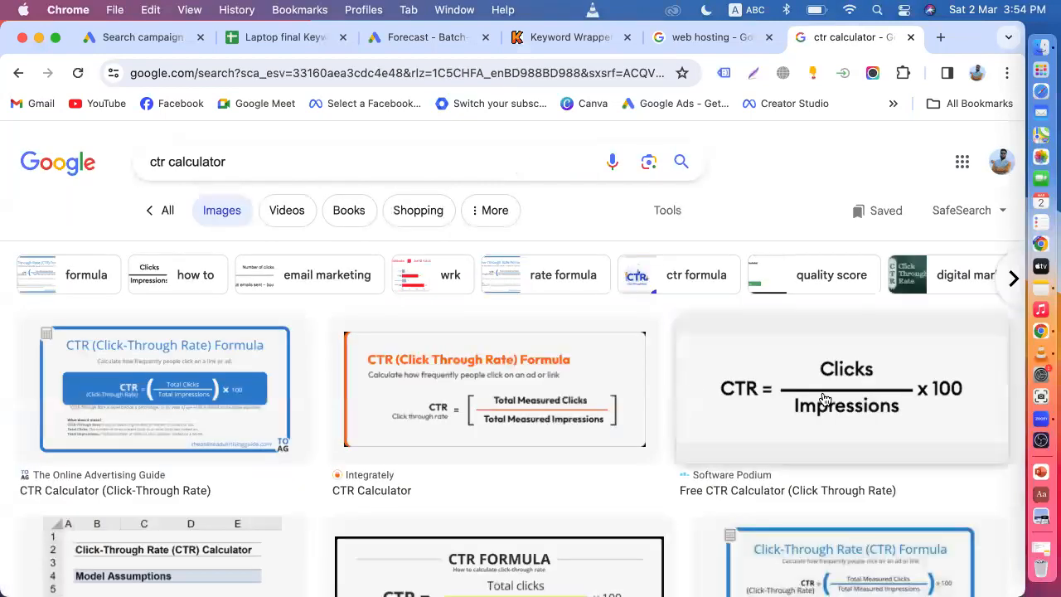
click(825, 399)
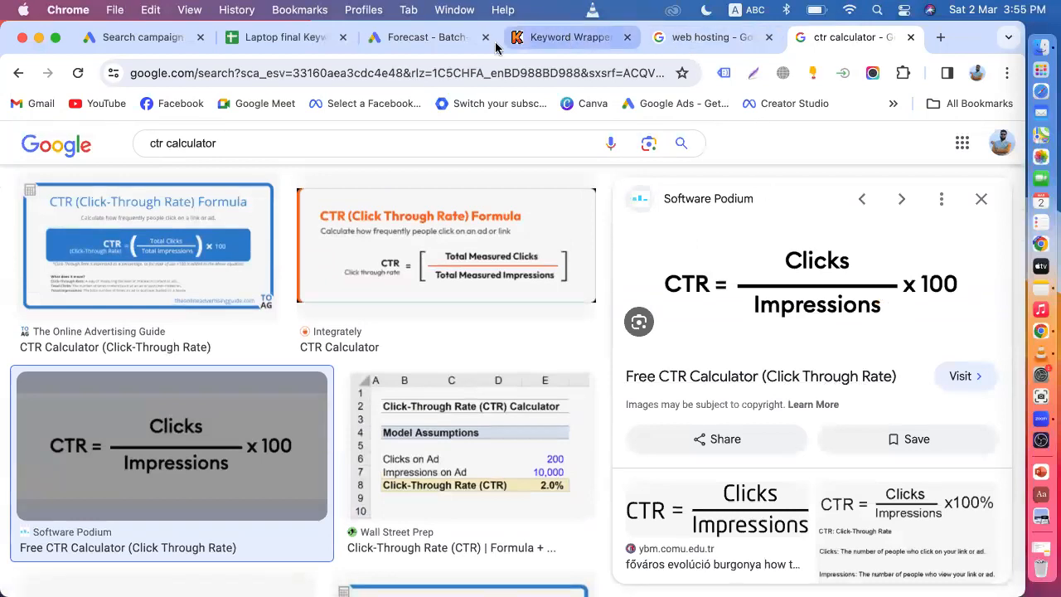
Check the forecast's clicks against the CTR formula and bring up Google's online calculator in the formula's tab
click(444, 43)
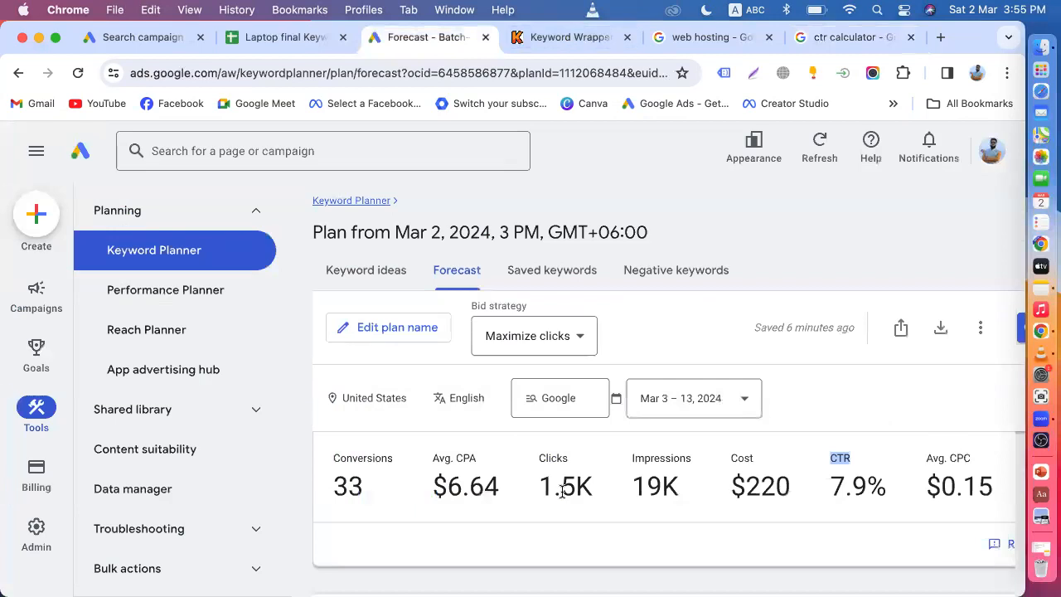
click(822, 37)
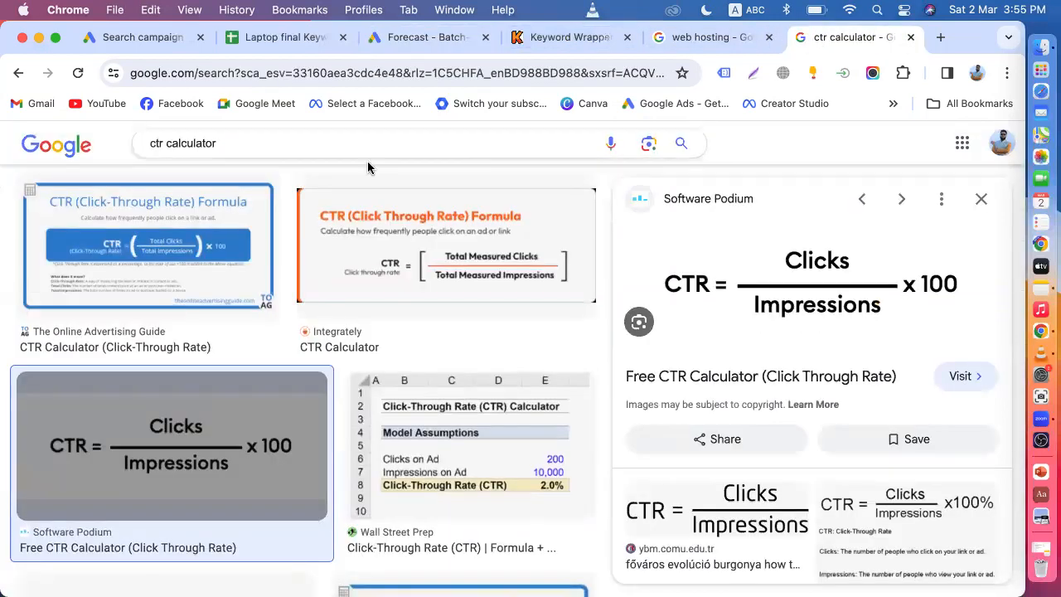
click(340, 73)
text(c)
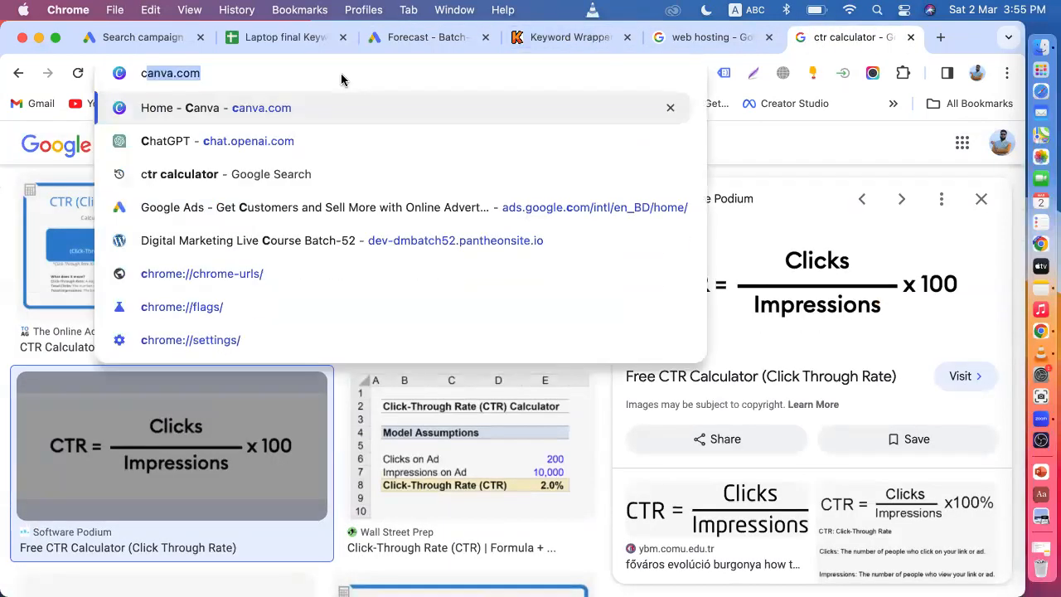
text(al)
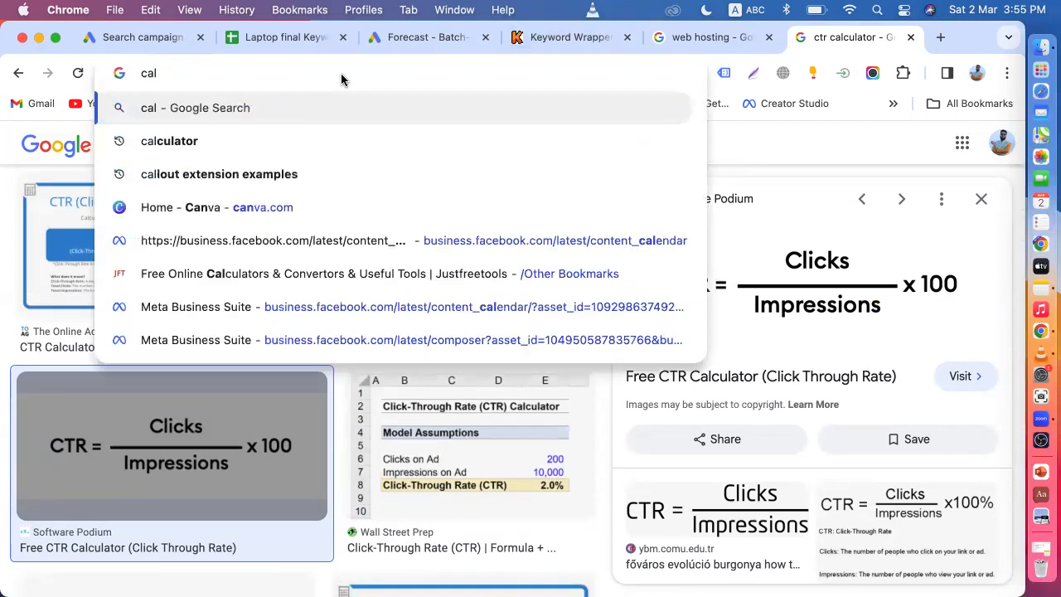
click(219, 131)
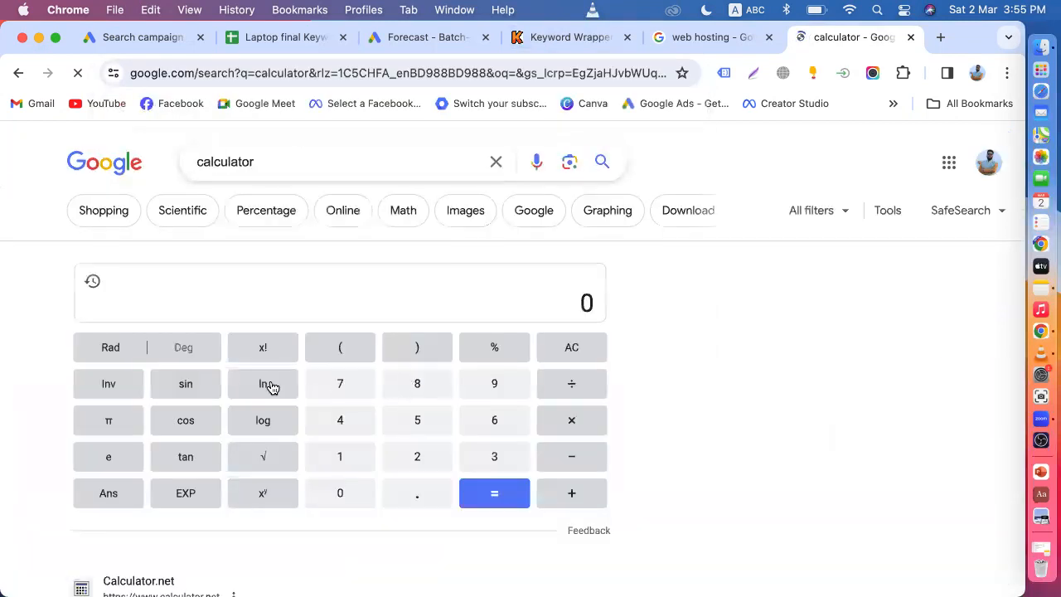
Calculate 1500 ÷ 19000 on the calculator, using the forecast's clicks and impressions
click(342, 460)
click(418, 430)
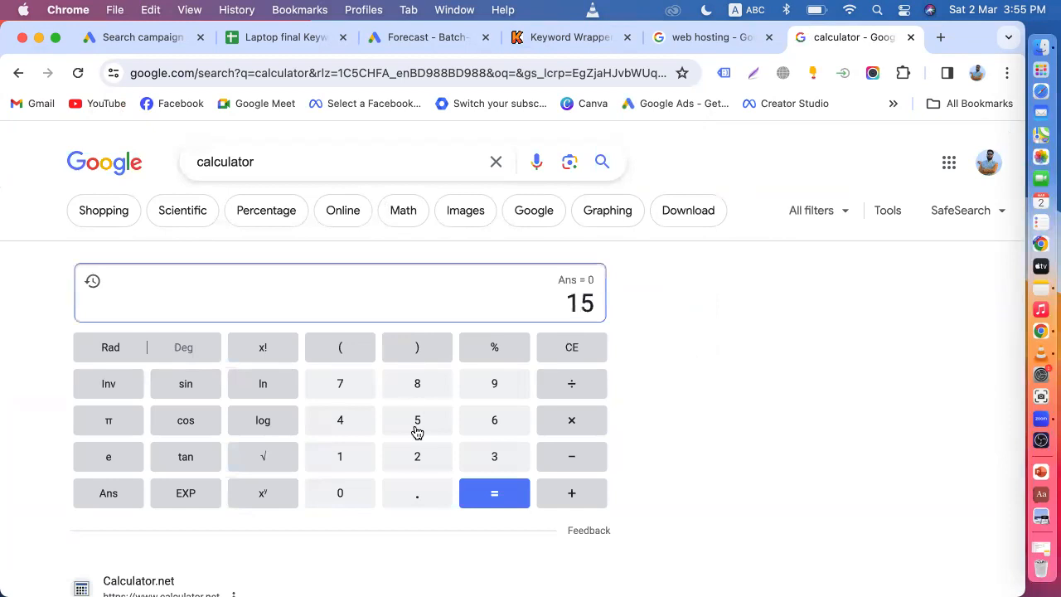
click(347, 494)
click(347, 494)
click(574, 387)
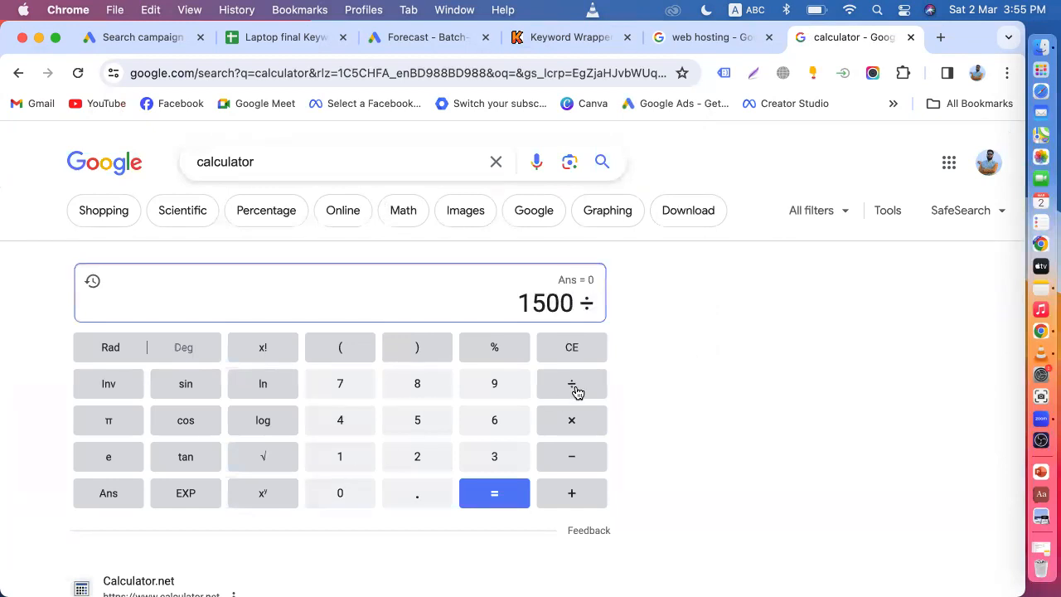
click(412, 45)
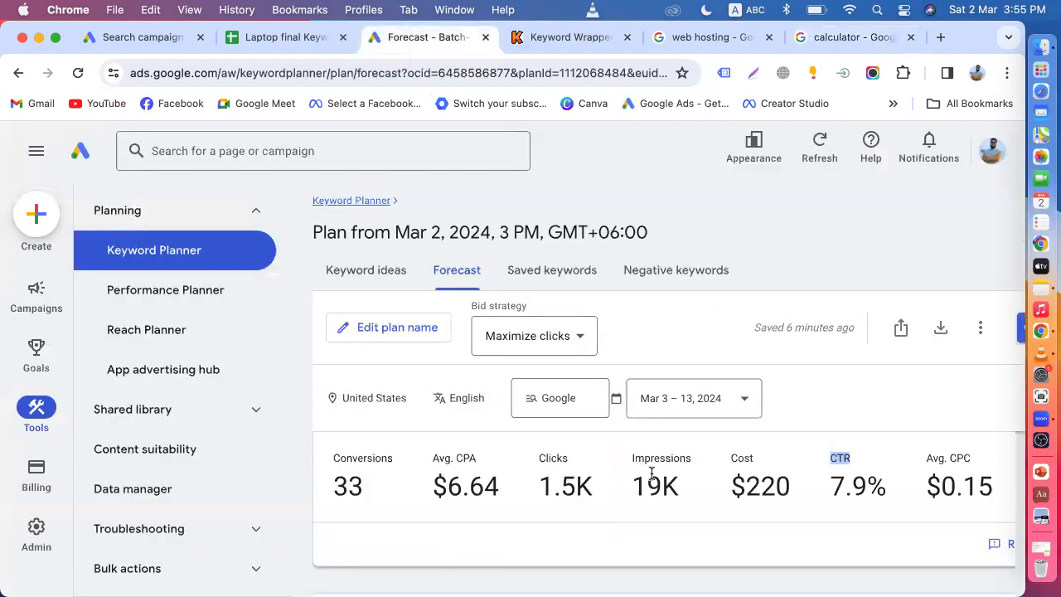
click(820, 43)
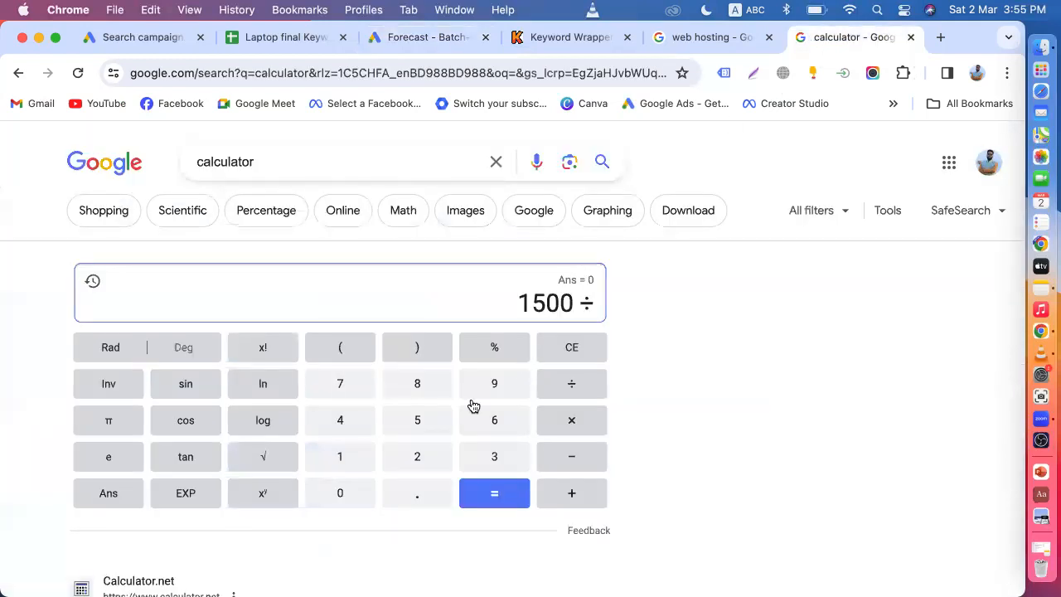
click(342, 454)
click(494, 382)
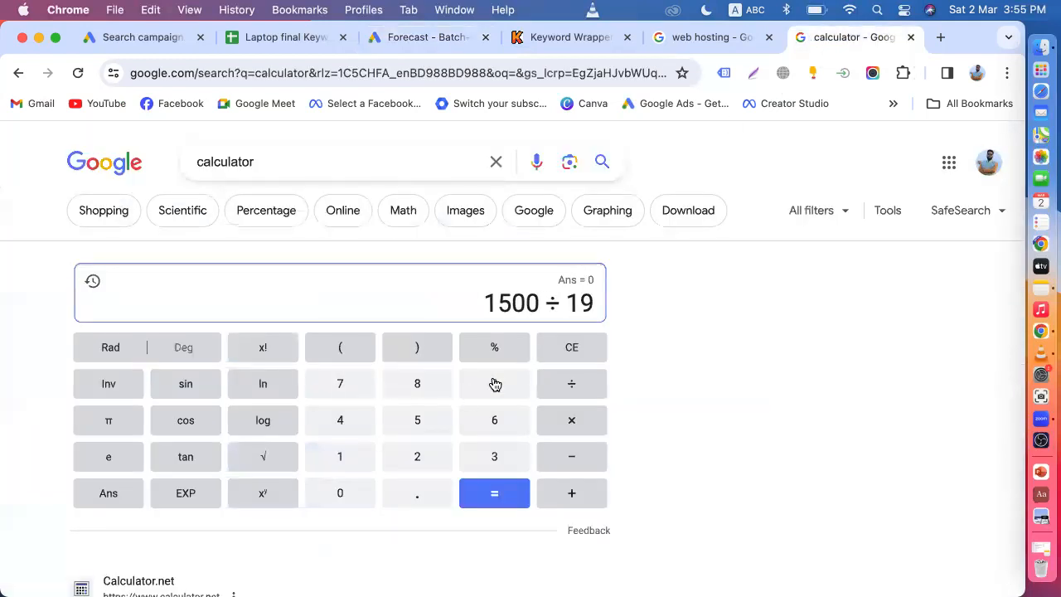
double_click(351, 495)
click(351, 495)
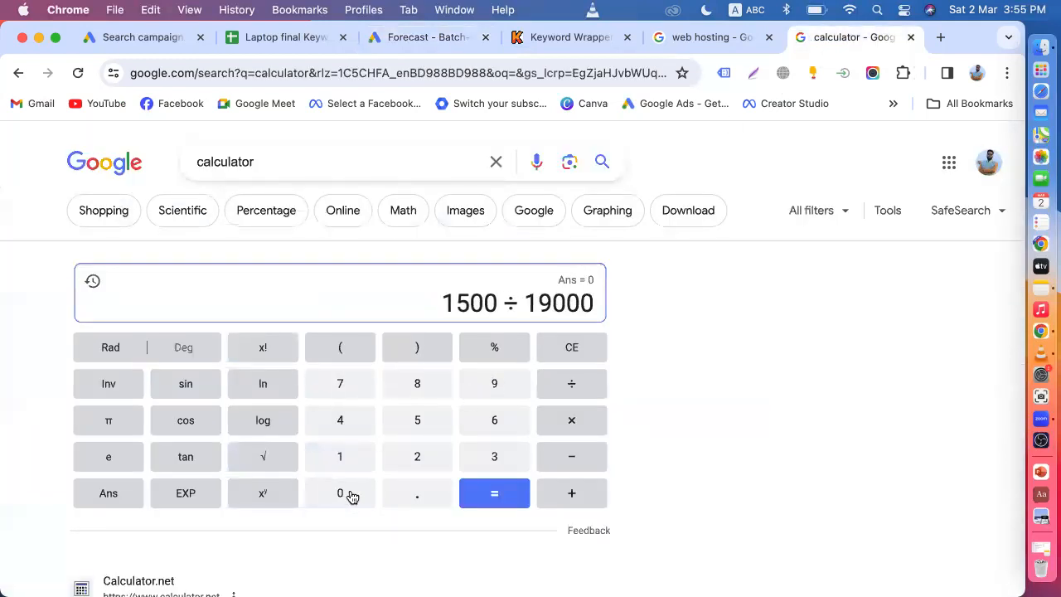
click(494, 495)
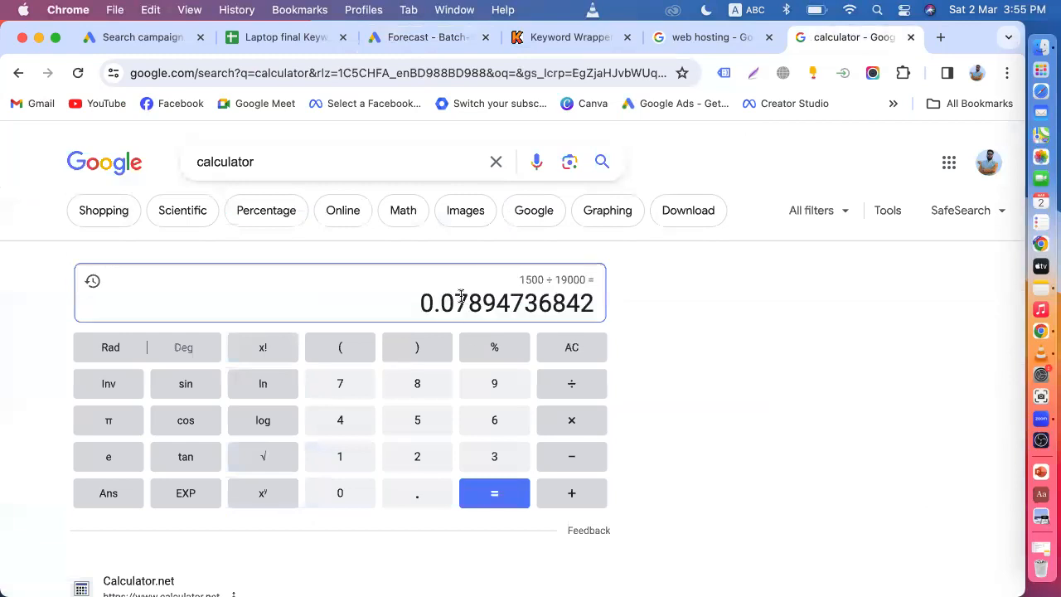
Multiply the calculated quotient by 100 and compare the result with the forecast's CTR
click(580, 419)
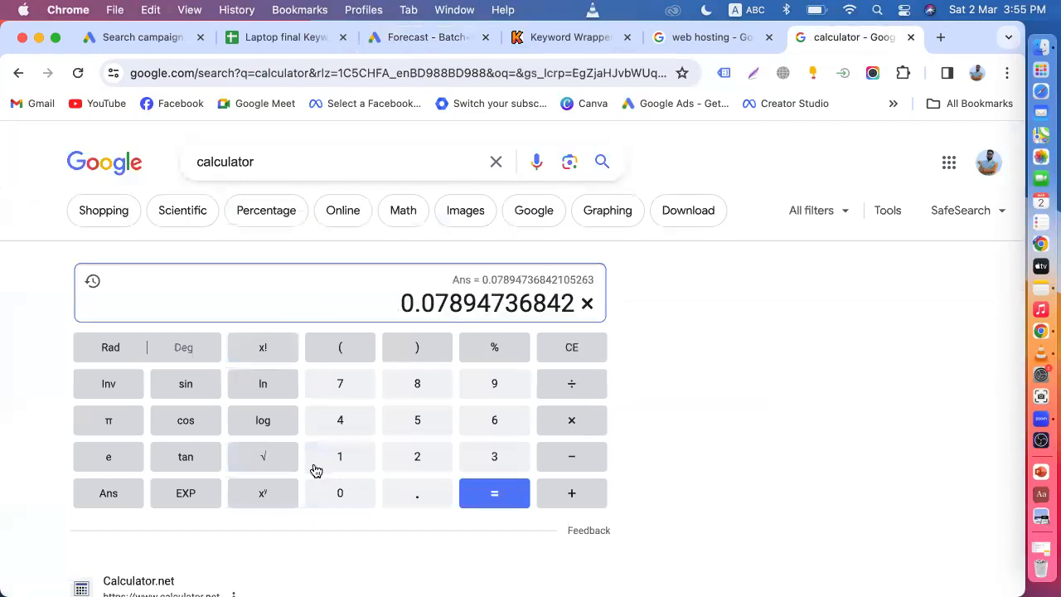
click(344, 455)
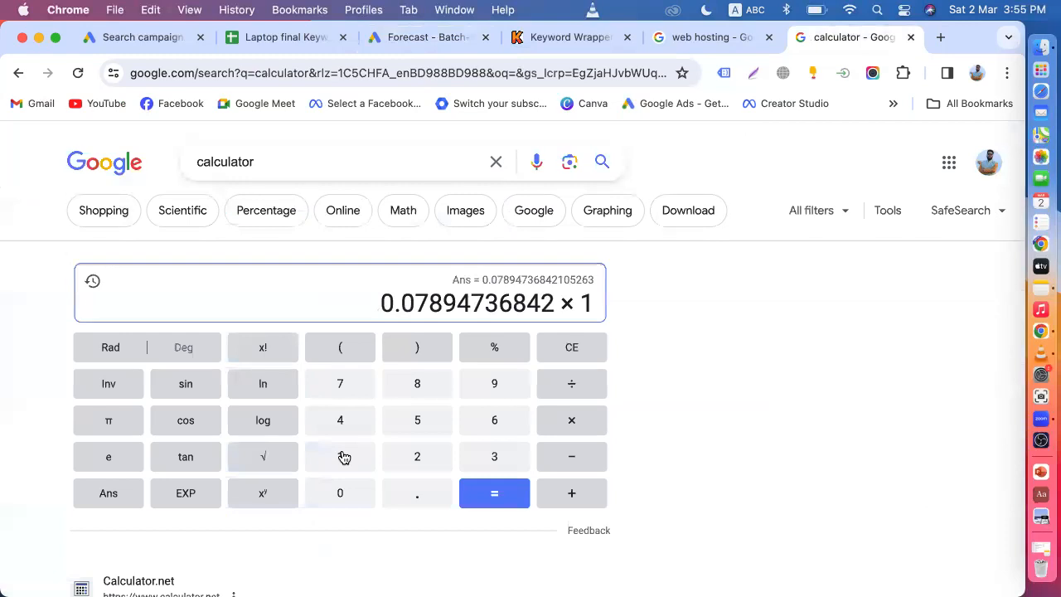
click(344, 496)
click(344, 496)
click(492, 493)
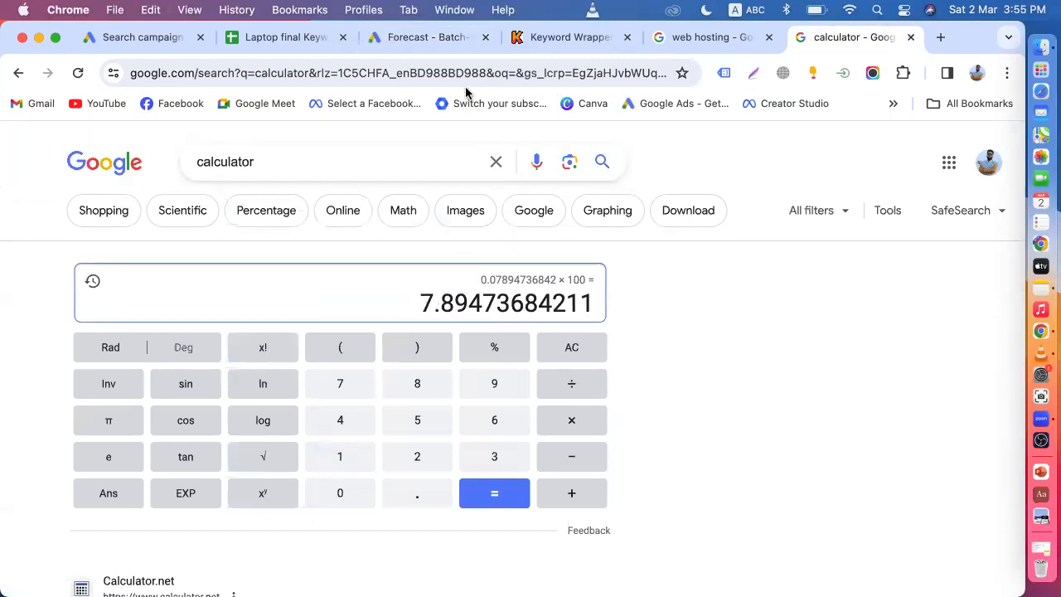
click(430, 46)
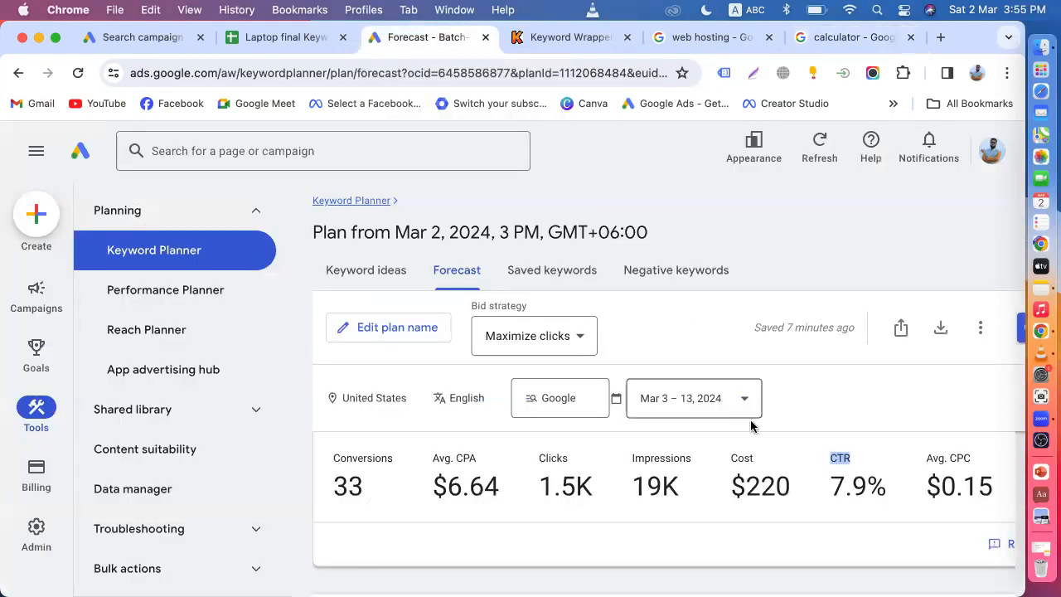
click(841, 458)
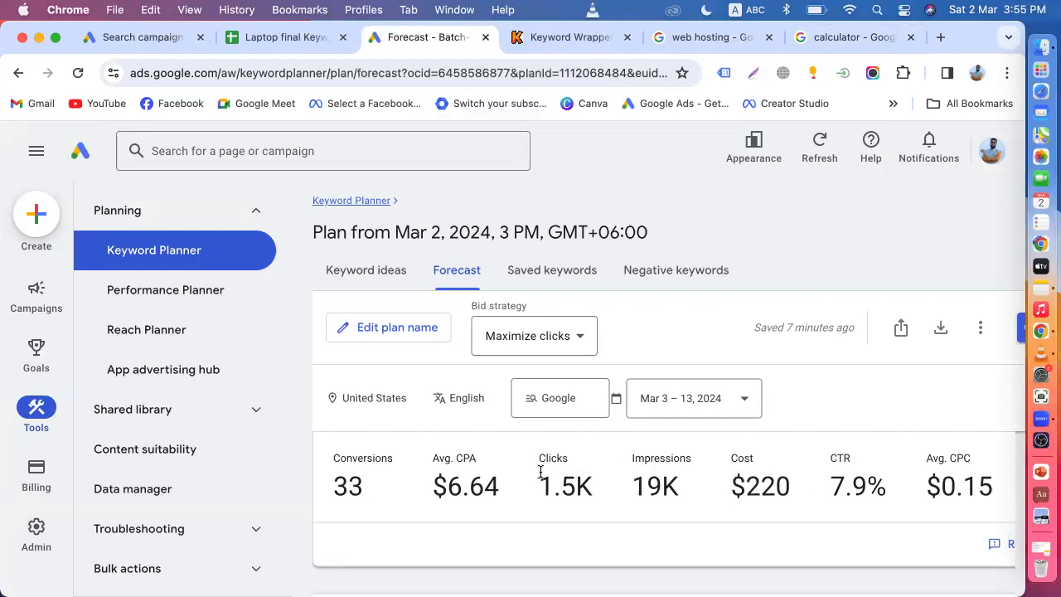
Review the forecast's clicks and impressions, then look over the sponsored listings in the "web hosting" Google search
drag(539, 476, 595, 489)
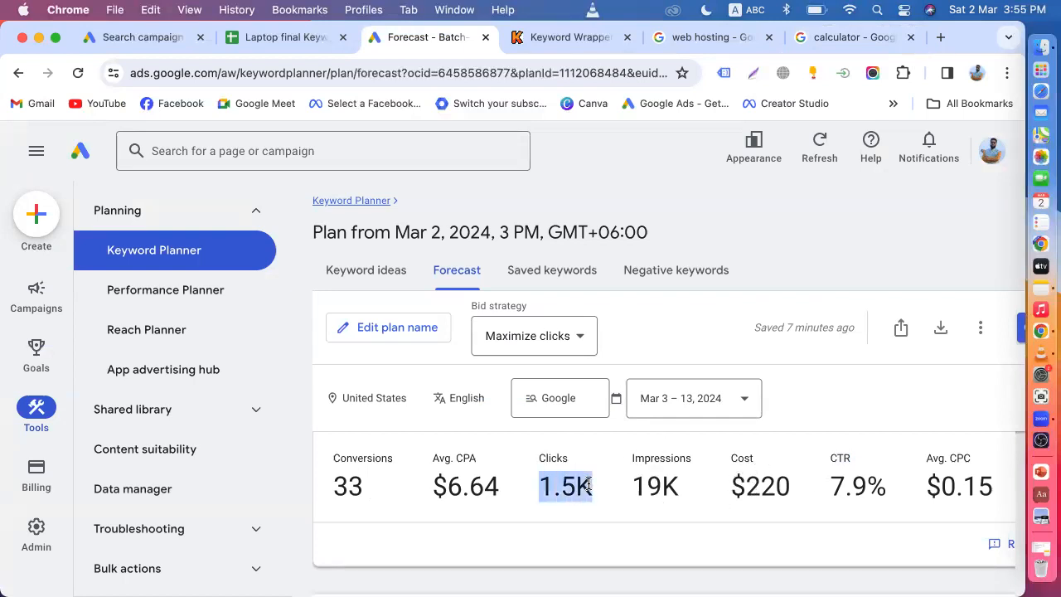
click(639, 487)
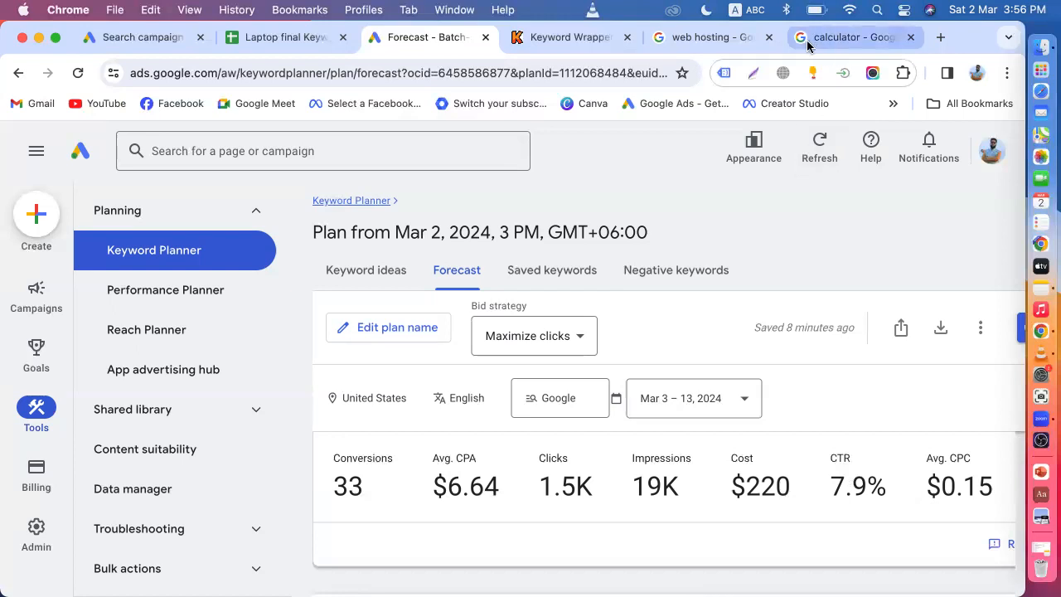
click(693, 39)
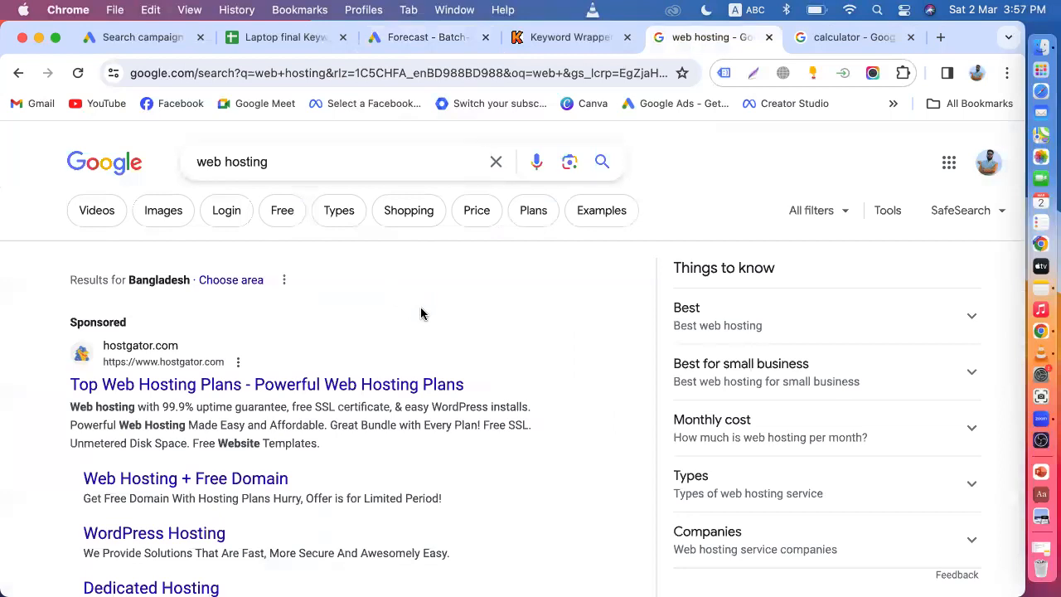
scroll(421, 313, down, 2)
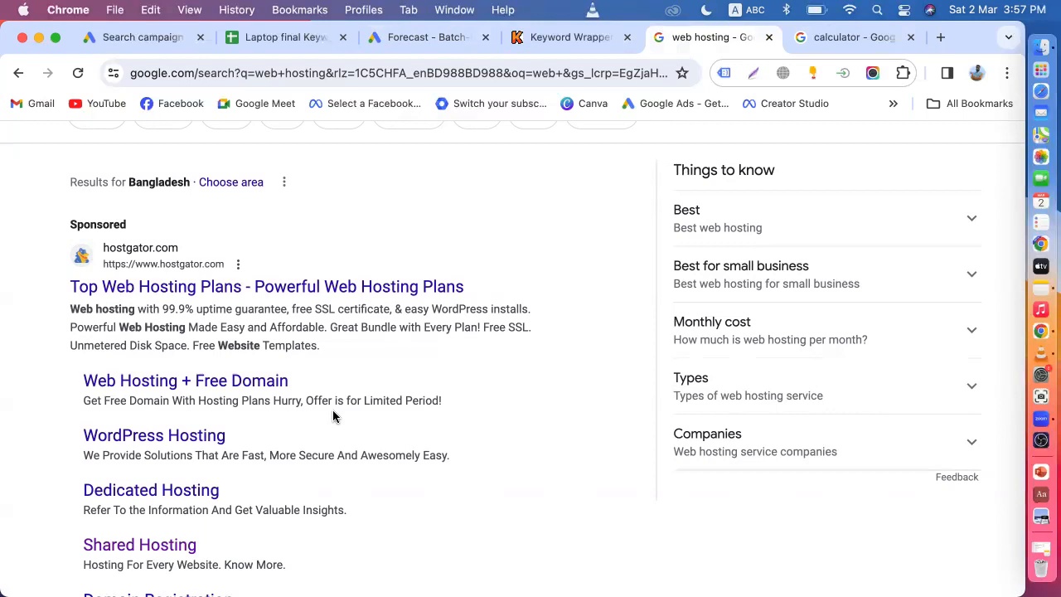
Return to the keyword forecast, set its average daily budget to $10 and check the forecast's average CPC
click(401, 39)
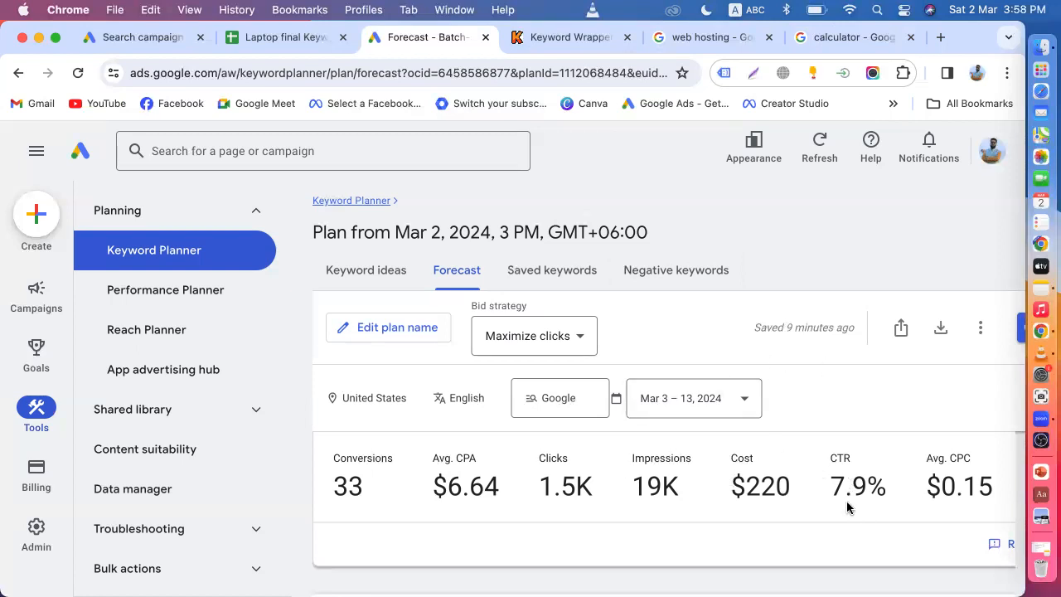
scroll(731, 476, up, 3)
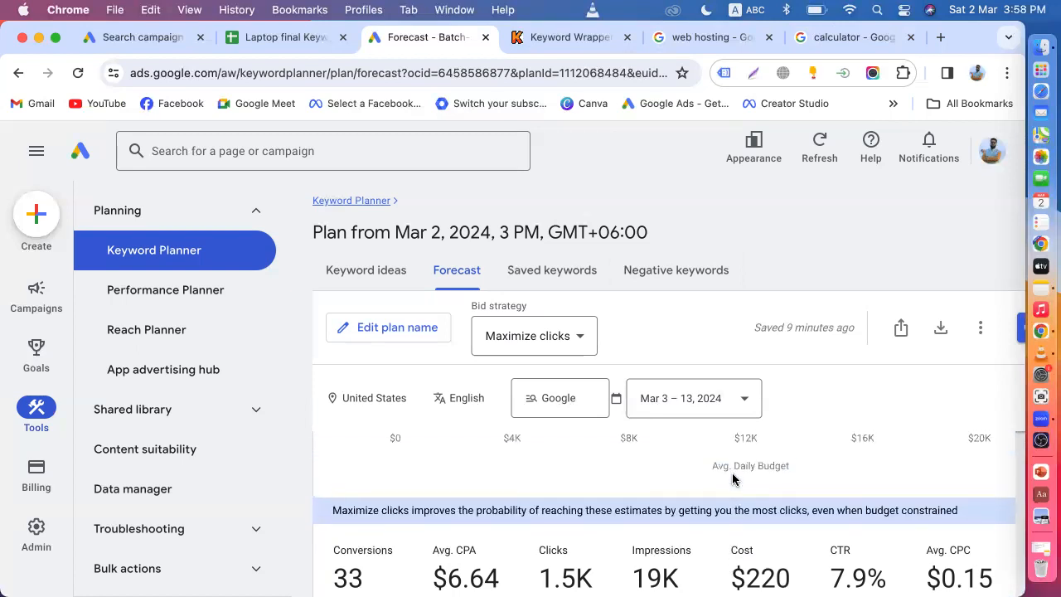
scroll(731, 478, up, 5)
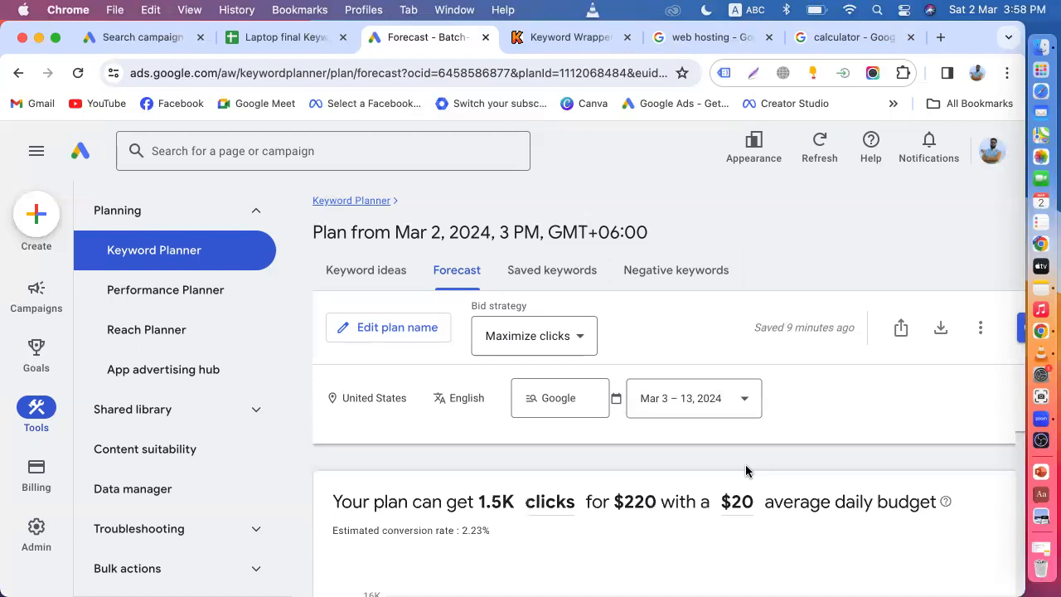
scroll(749, 473, down, 1)
scroll(738, 442, down, 3)
scroll(739, 445, down, 5)
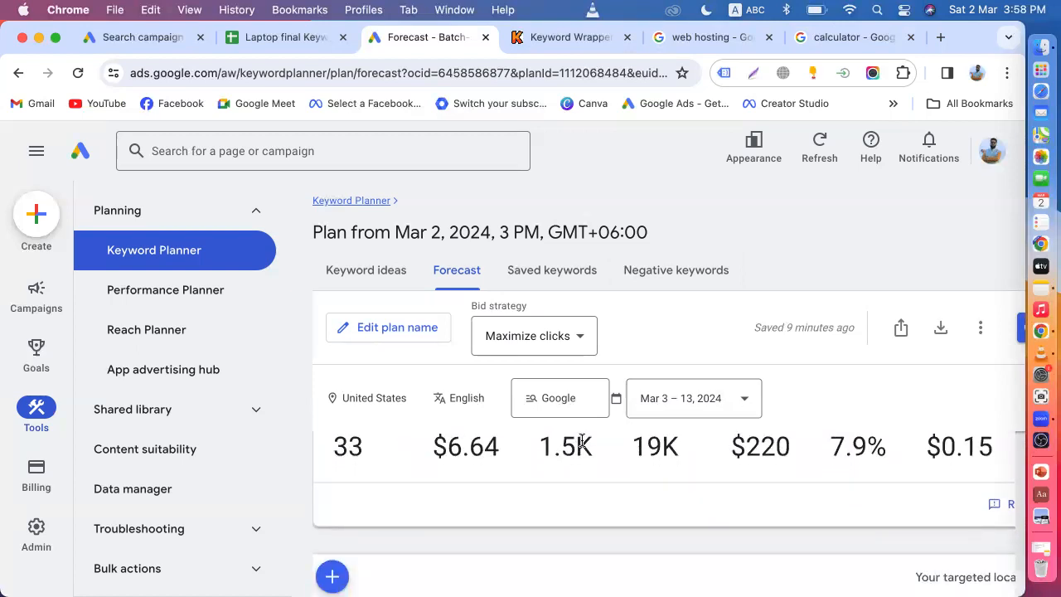
scroll(583, 443, up, 4)
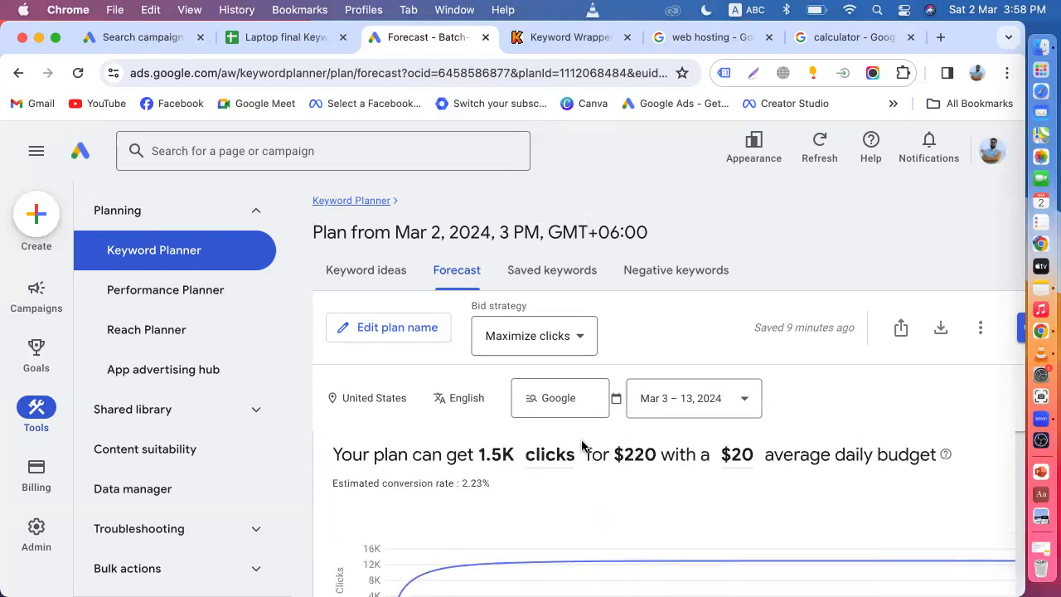
click(740, 450)
key(BackSpace)
key(BackSpace)
key(BackSpace)
key(BackSpace)
text(10)
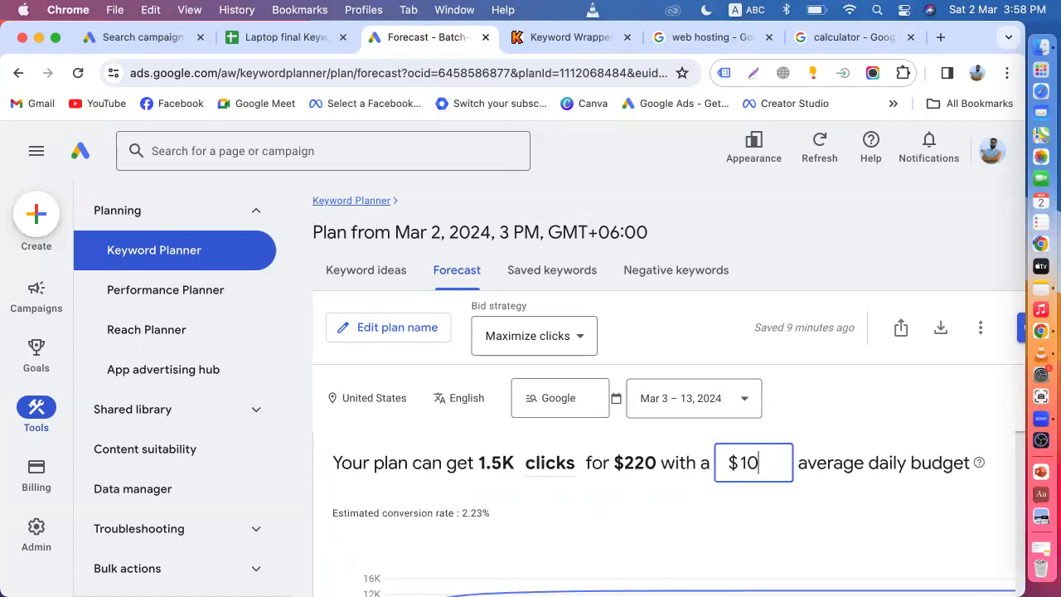
key(Return)
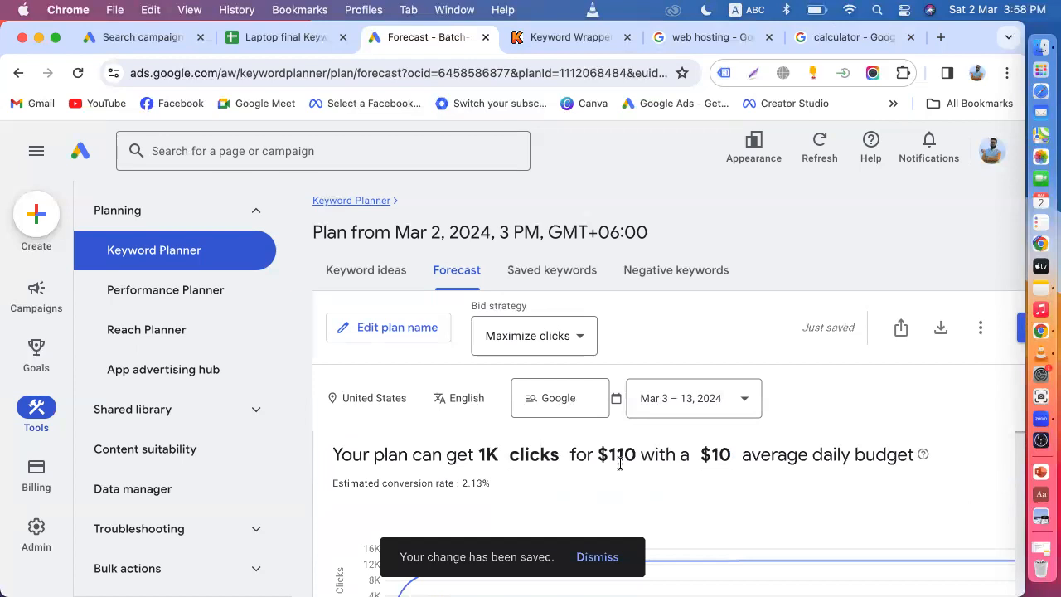
scroll(620, 464, down, 10)
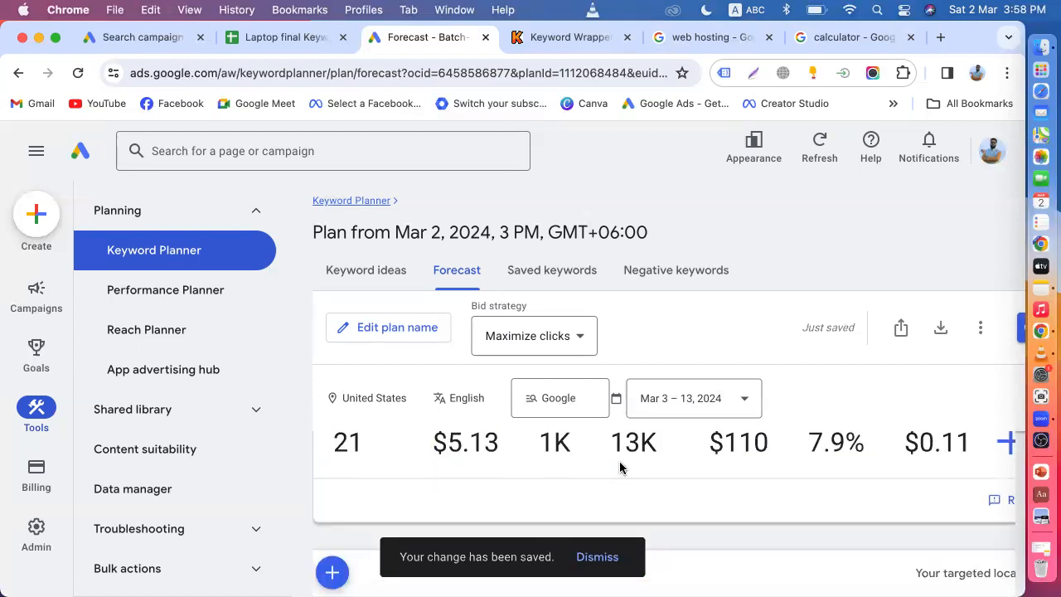
scroll(548, 450, up, 1)
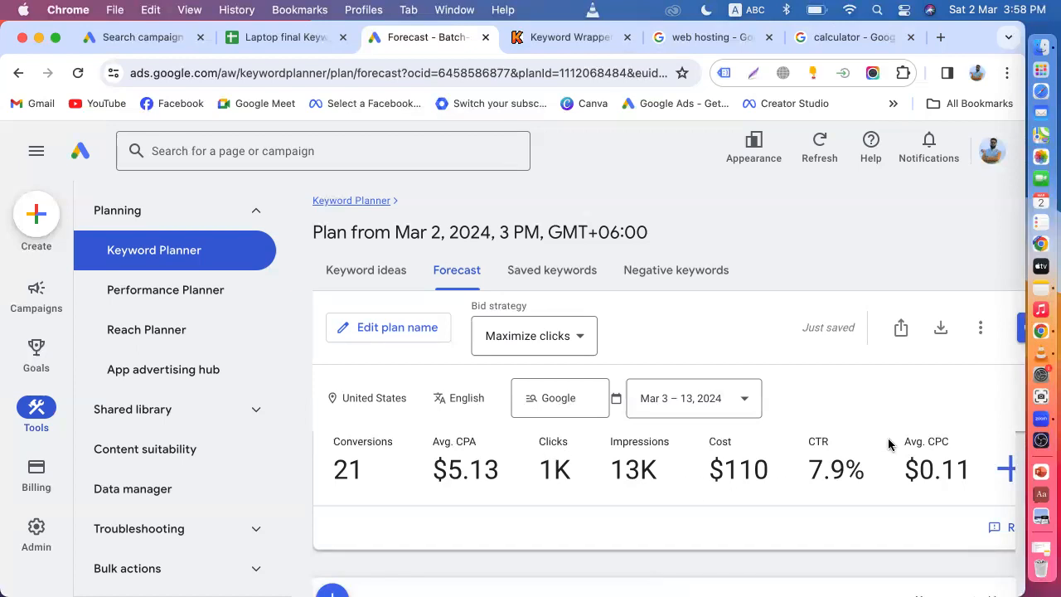
drag(938, 468, 962, 470)
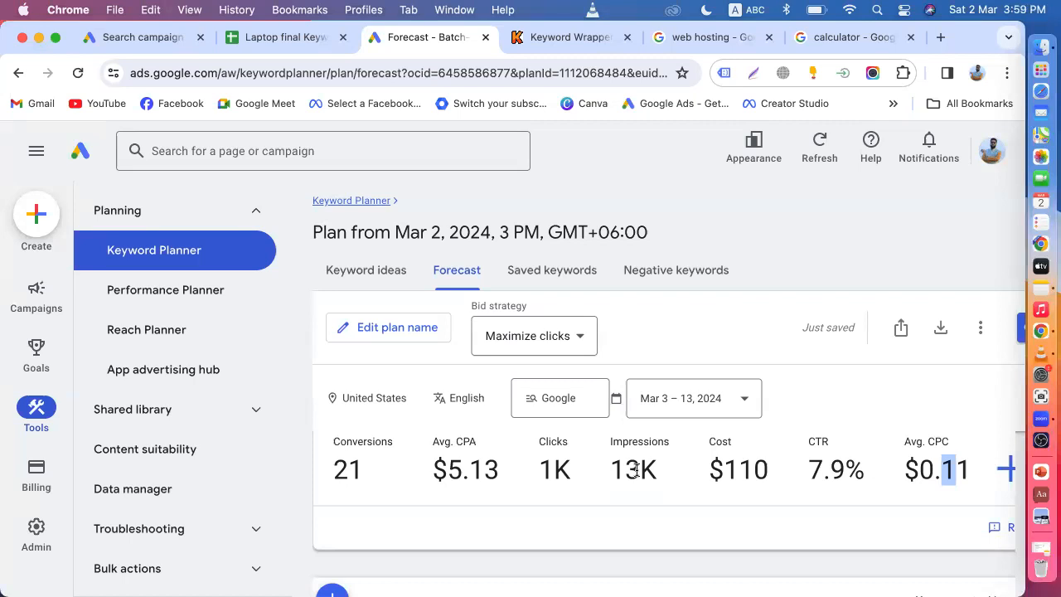
Set the forecast's average daily budget to $1 and check the recalculated metrics, especially the average CPC
scroll(637, 469, up, 5)
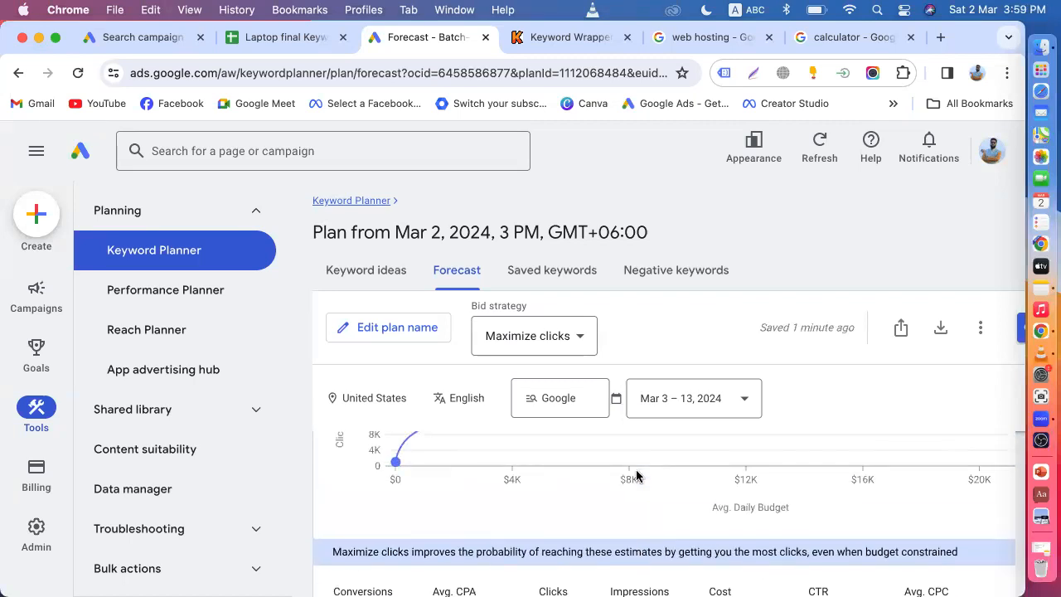
scroll(638, 475, up, 2)
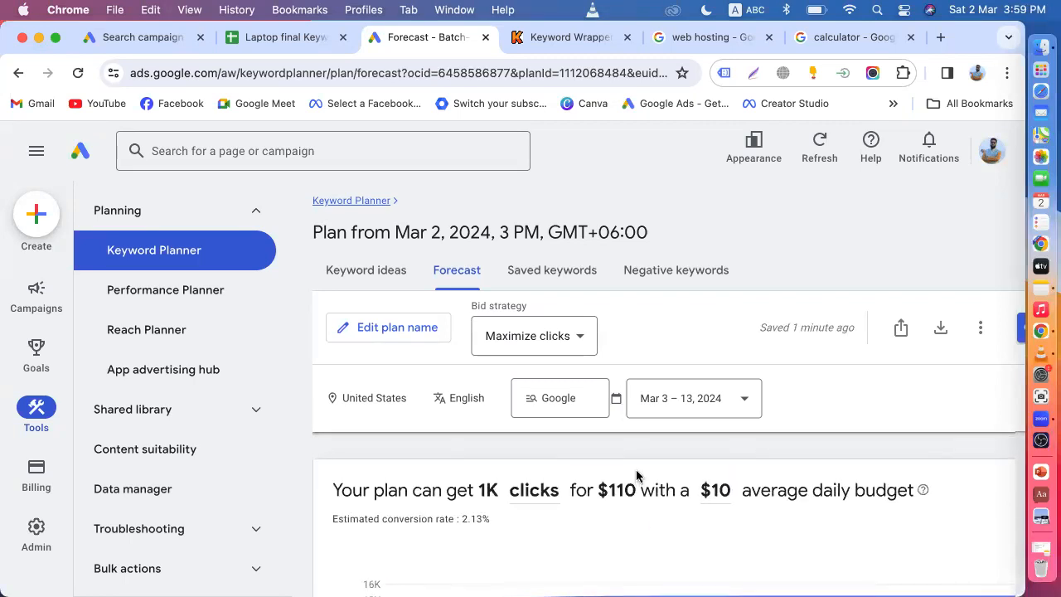
click(724, 490)
key(BackSpace)
key(BackSpace)
key(BackSpace)
key(BackSpace)
key(BackSpace)
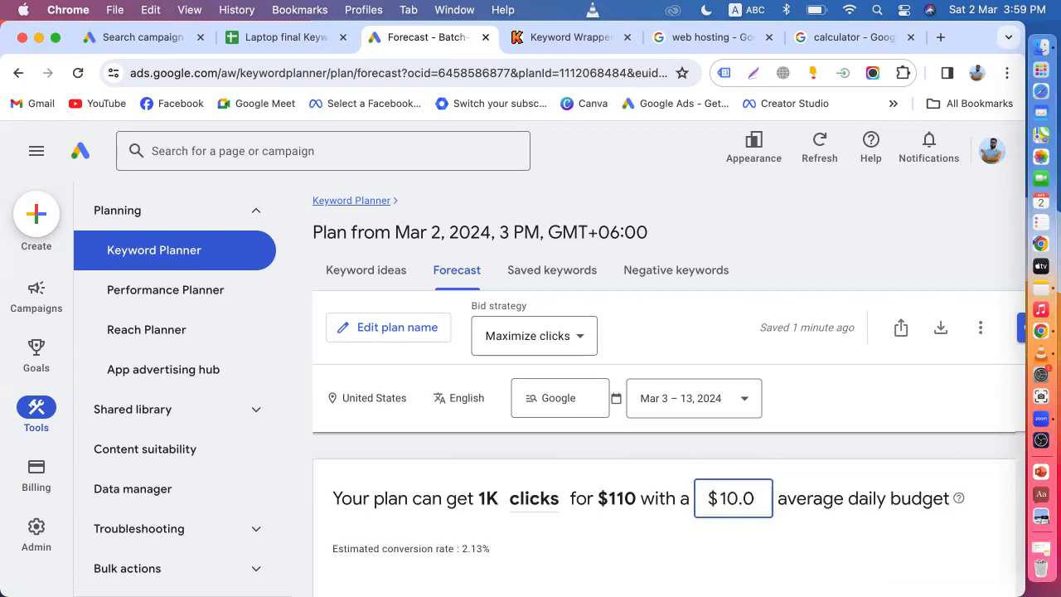
text(1)
key(Return)
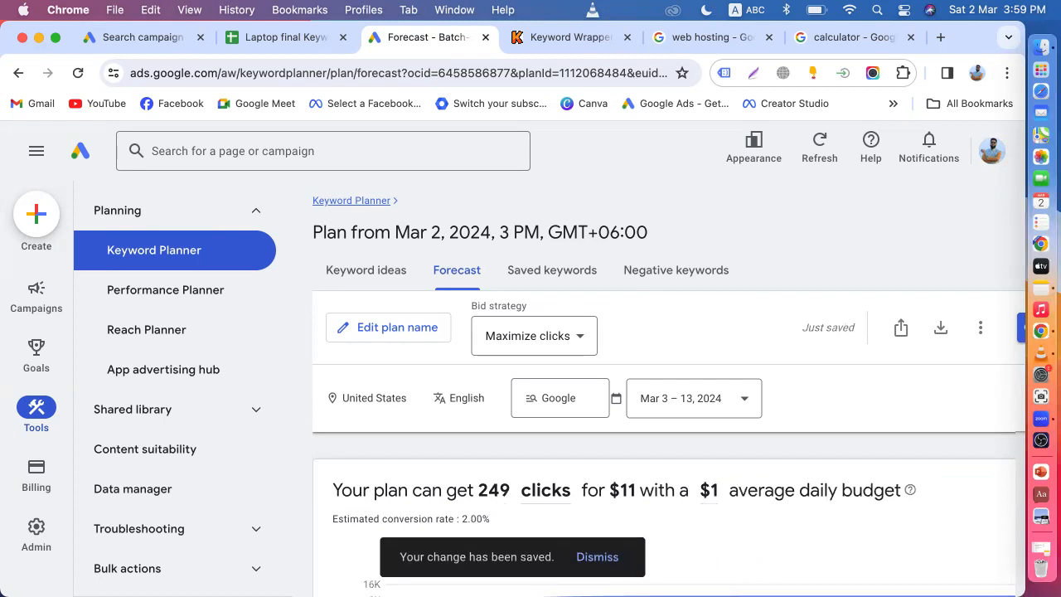
scroll(663, 514, down, 5)
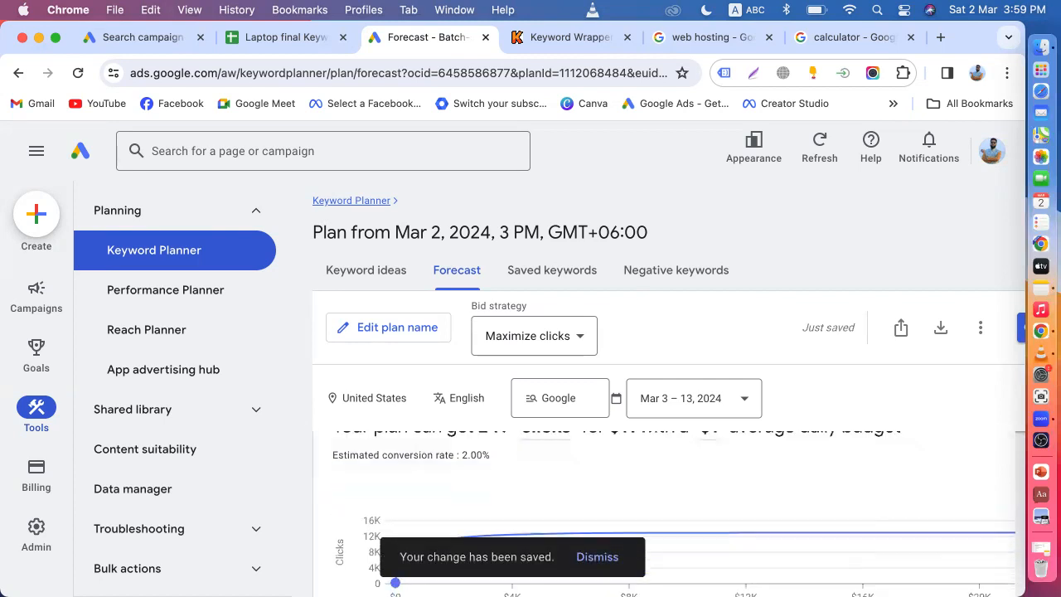
scroll(800, 472, down, 2)
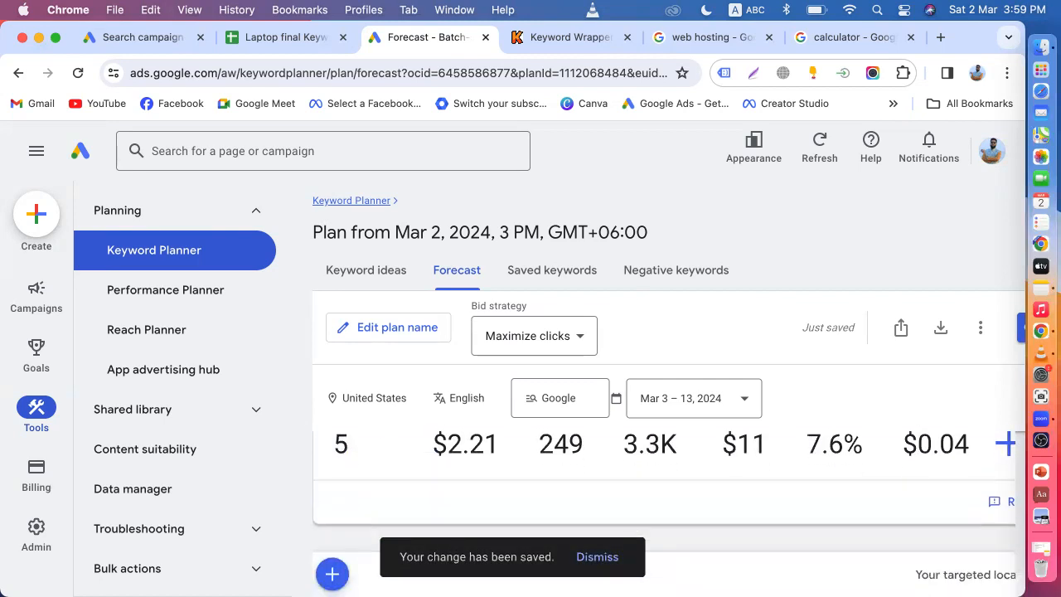
scroll(800, 472, up, 1)
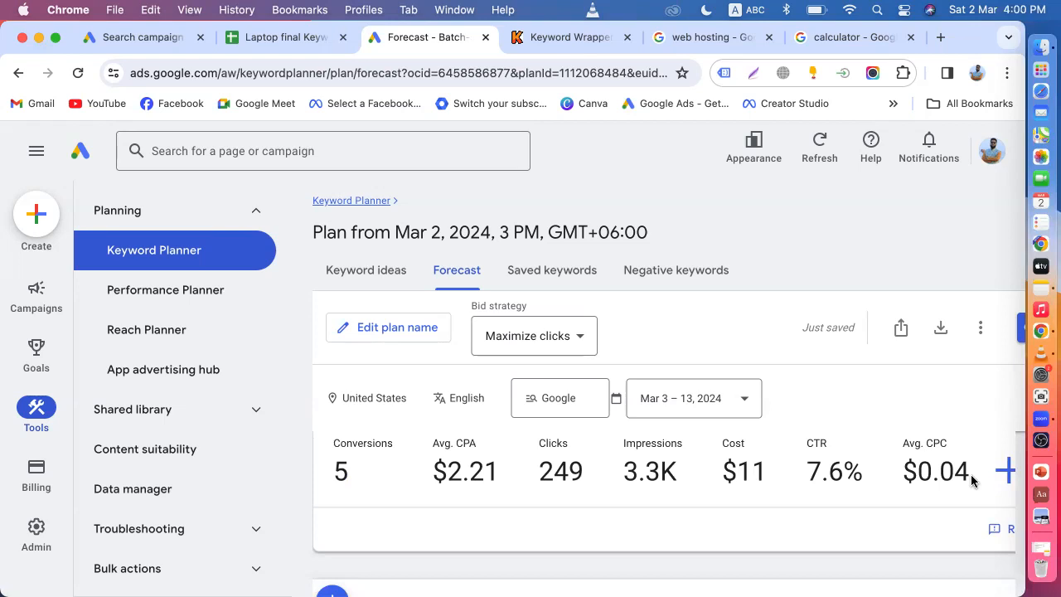
drag(918, 471, 971, 477)
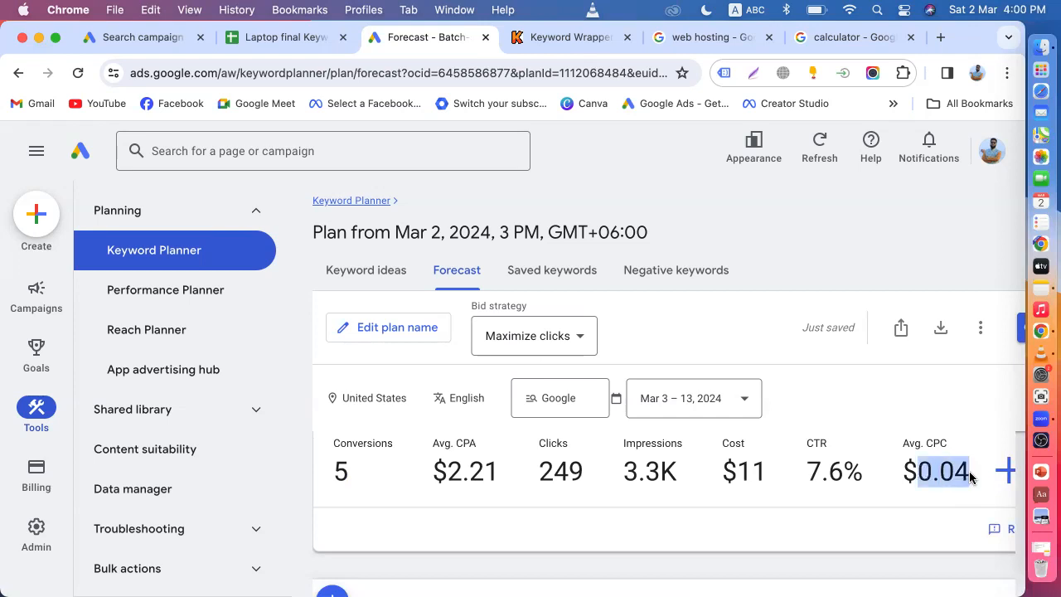
Set the forecast's custom date range to March 3–4, 2024
click(714, 413)
click(763, 301)
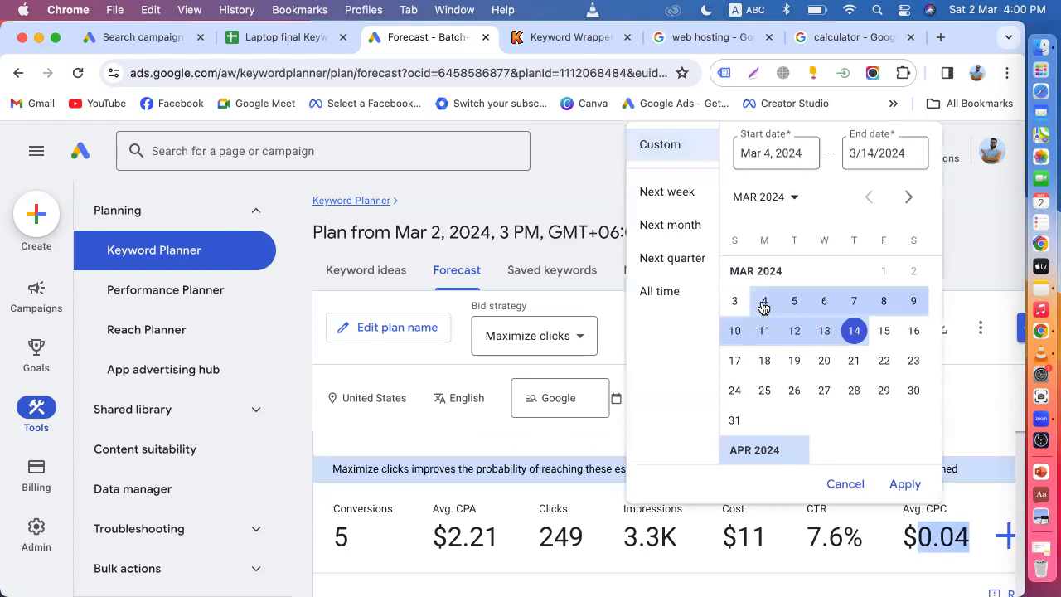
click(728, 301)
click(763, 302)
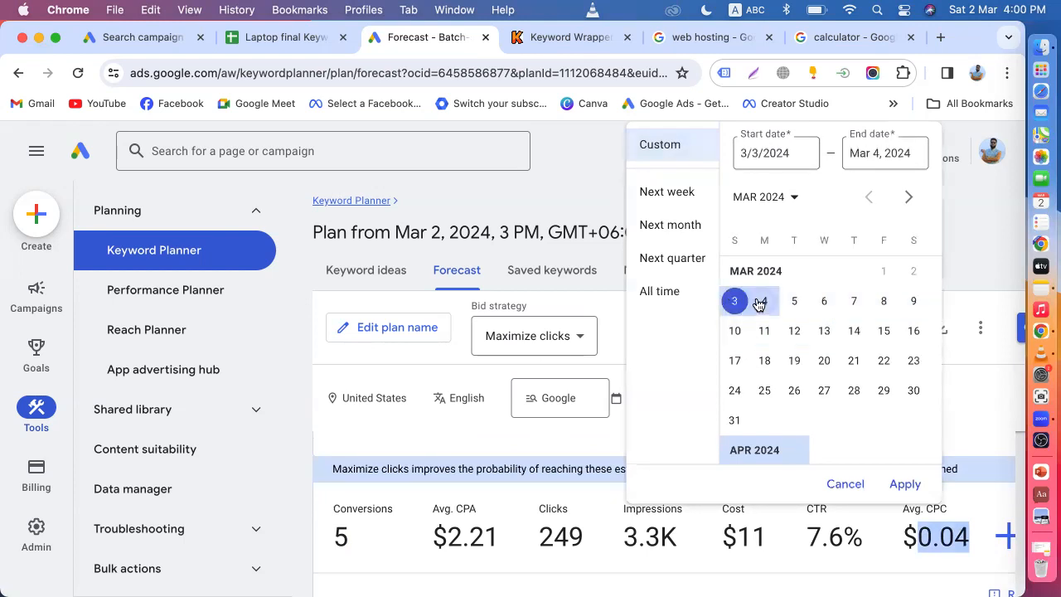
Apply the custom date range March 3–4, 2024 to the keyword forecast and review the updated conversions, clicks, cost and CPC
click(905, 484)
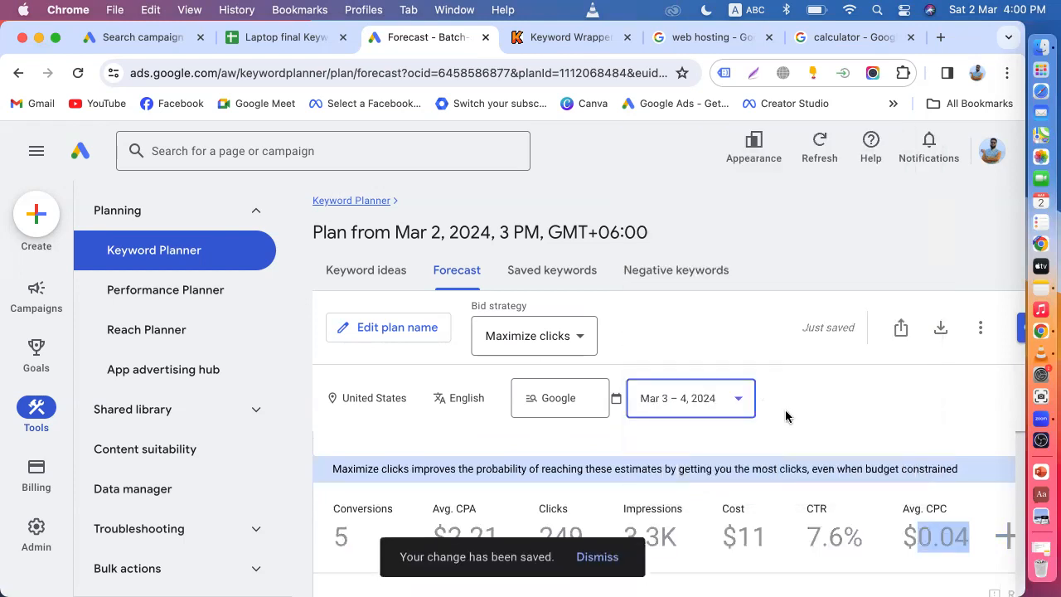
scroll(786, 416, down, 1)
scroll(784, 509, up, 1)
scroll(784, 510, down, 2)
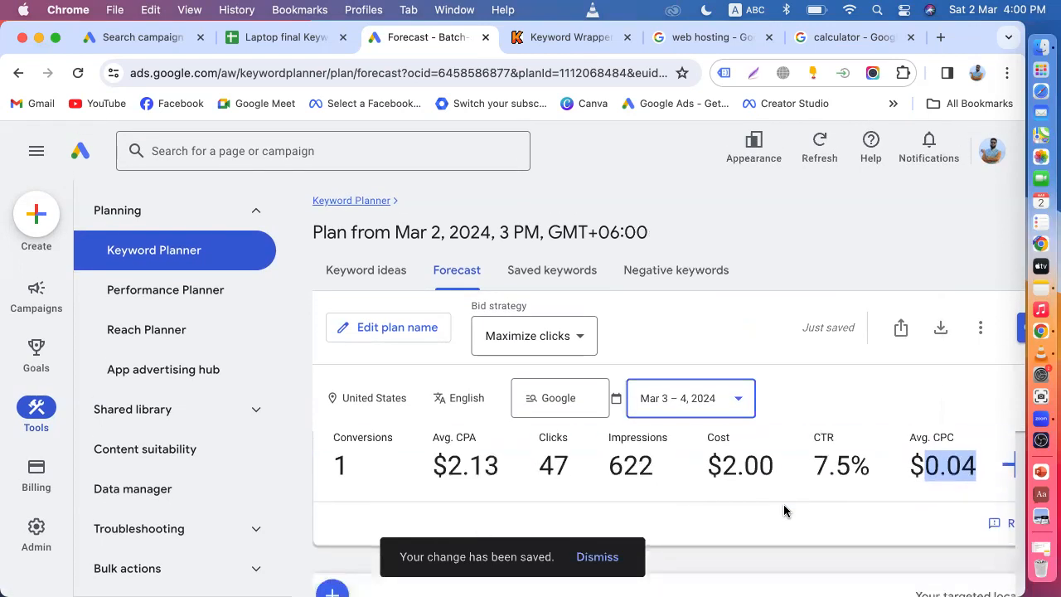
scroll(785, 511, up, 1)
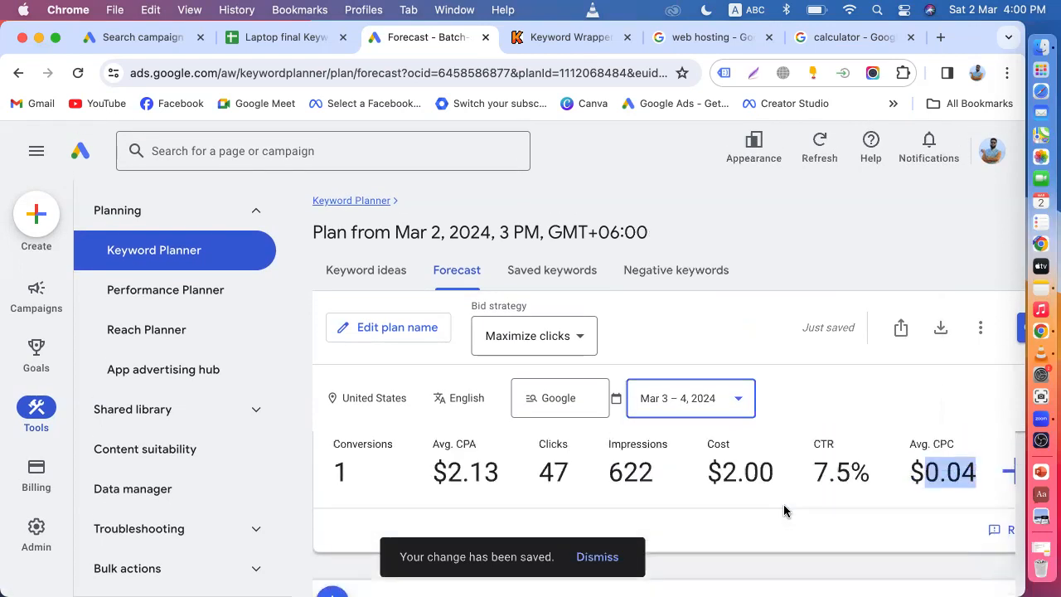
click(585, 488)
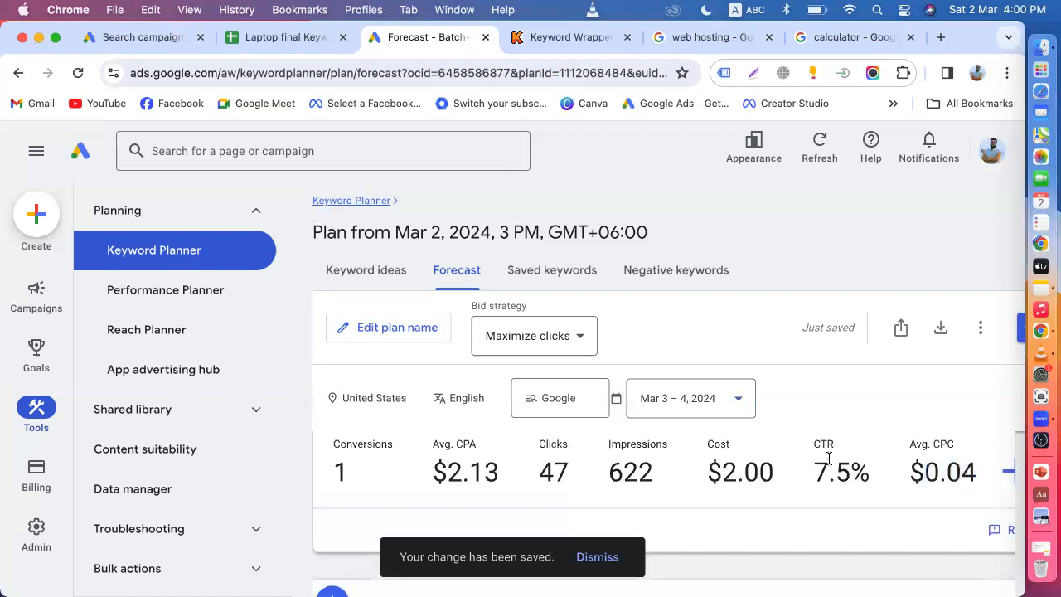
click(686, 415)
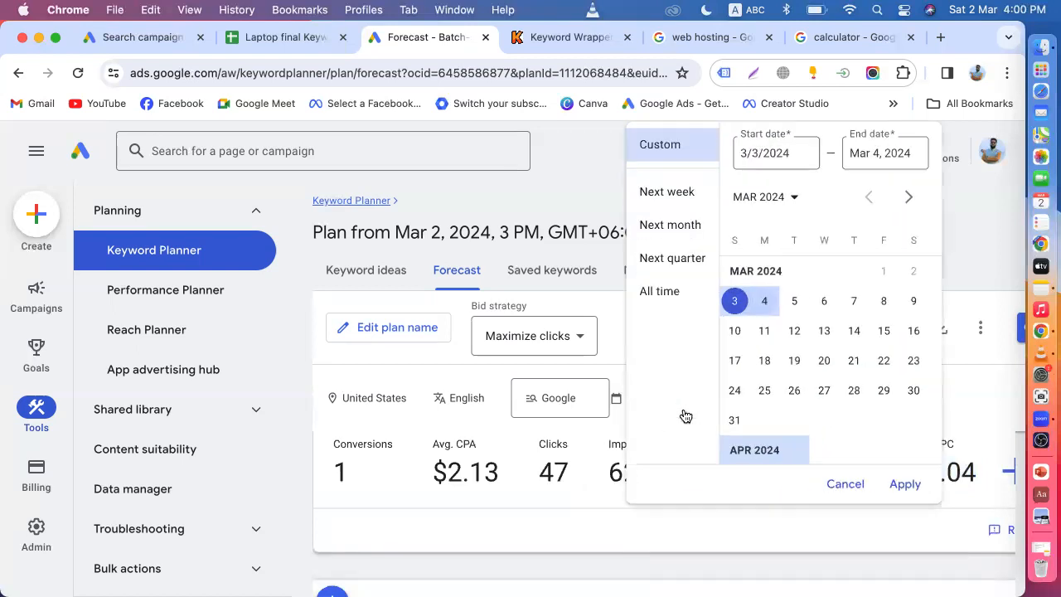
click(737, 303)
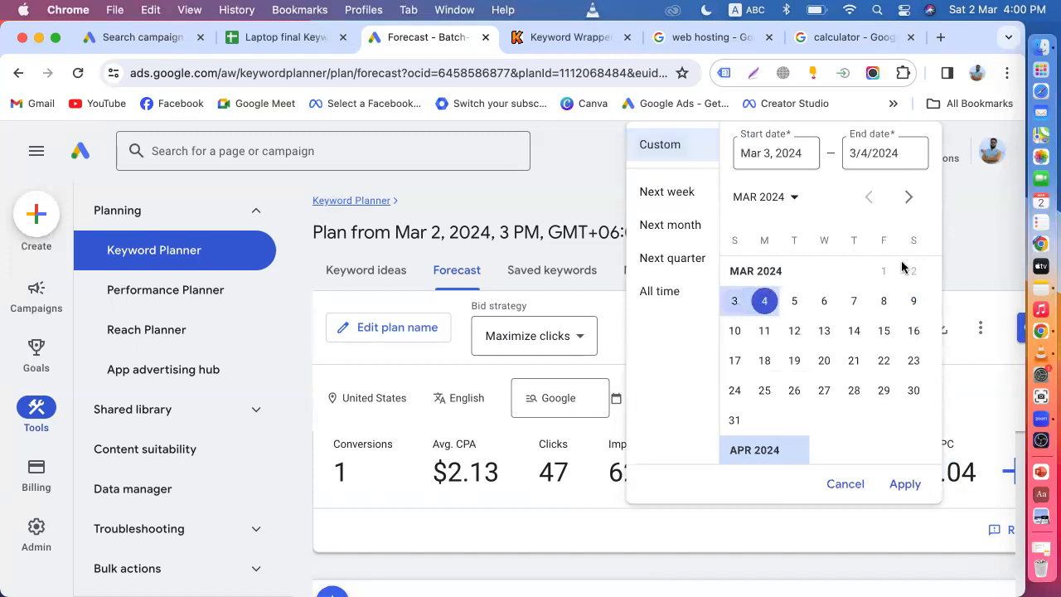
click(993, 235)
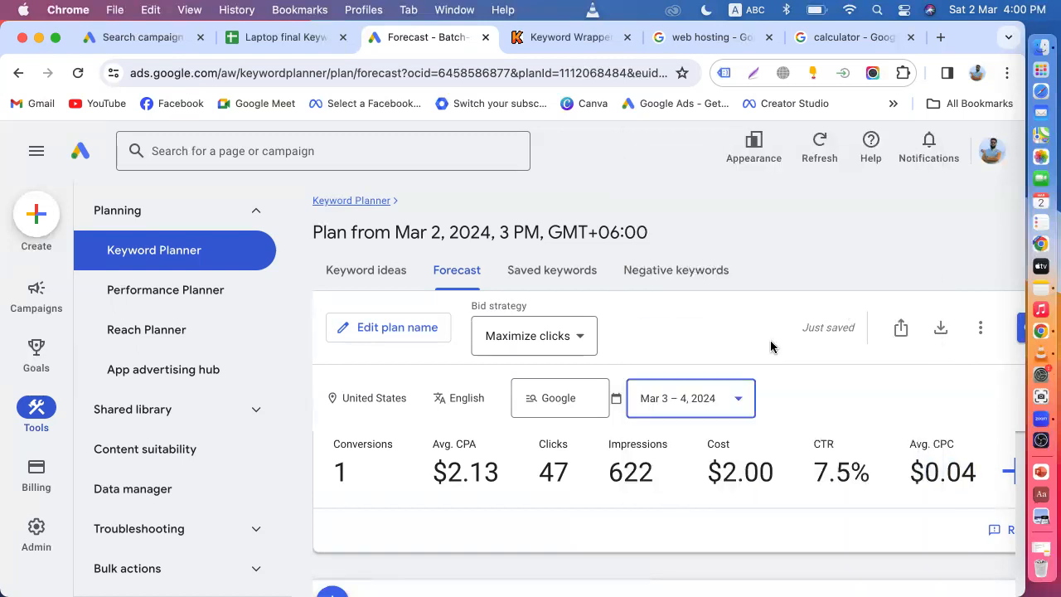
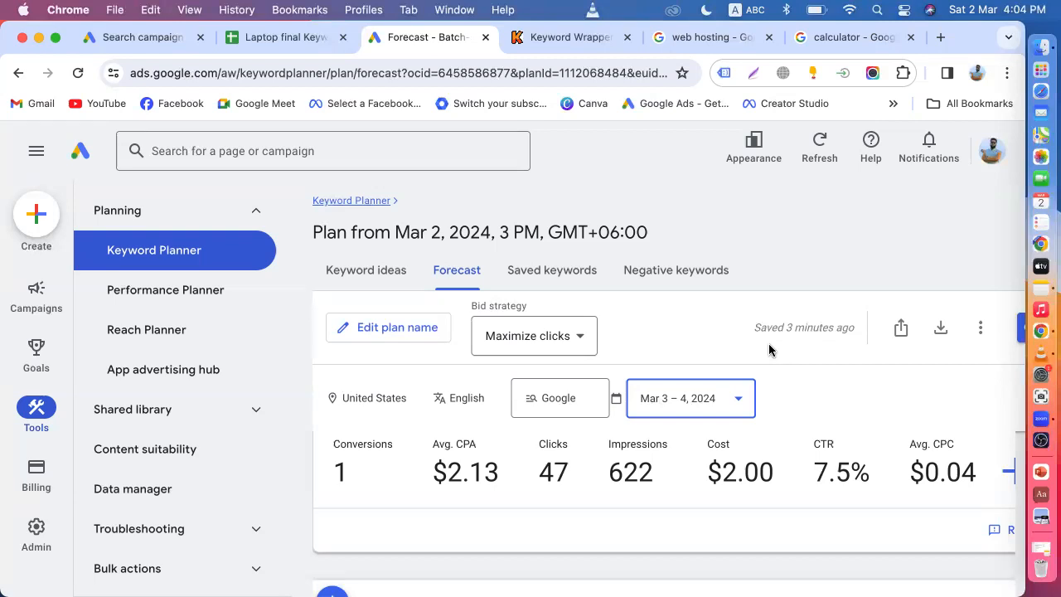
Load Facebook in the browser tab holding the web hosting results and open its search
click(680, 38)
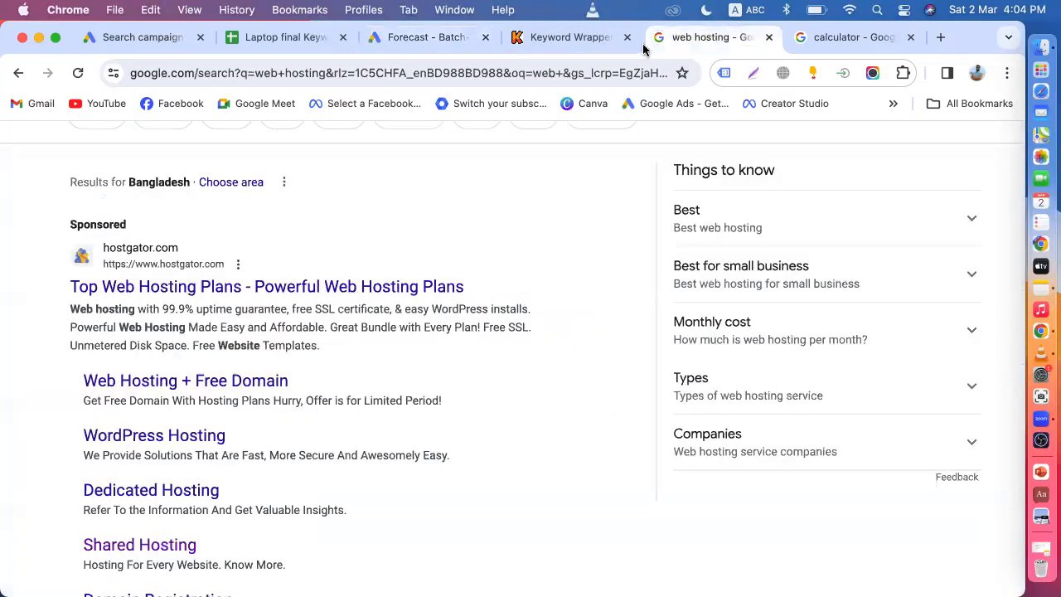
click(181, 104)
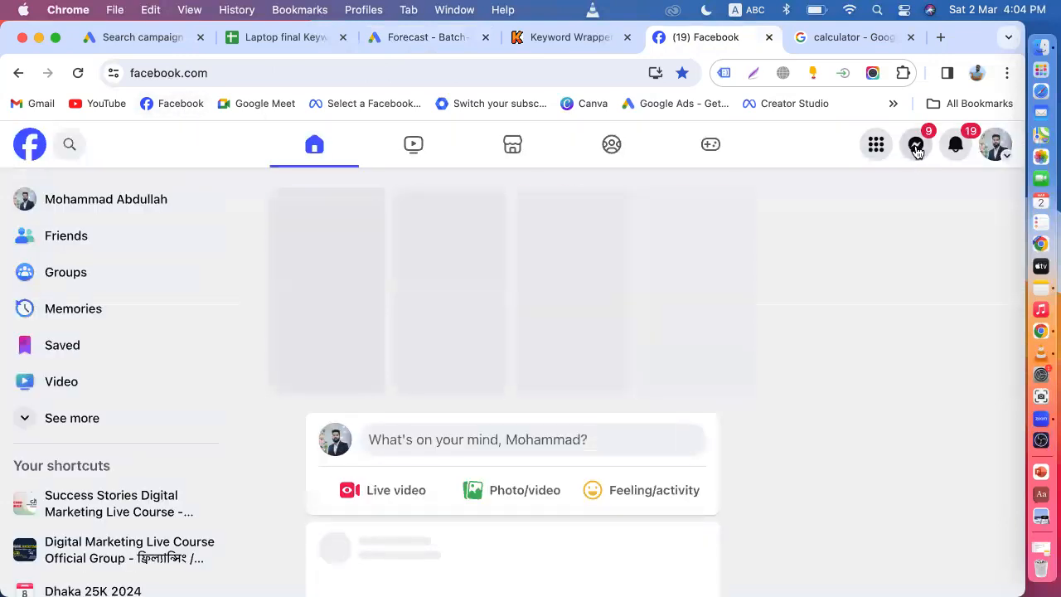
click(70, 146)
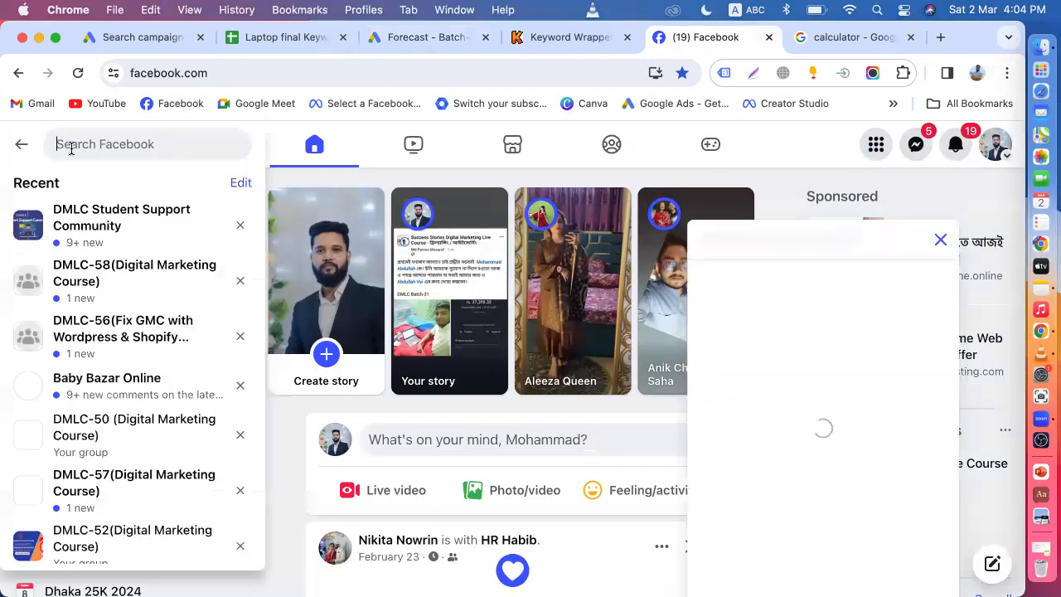
text(moha)
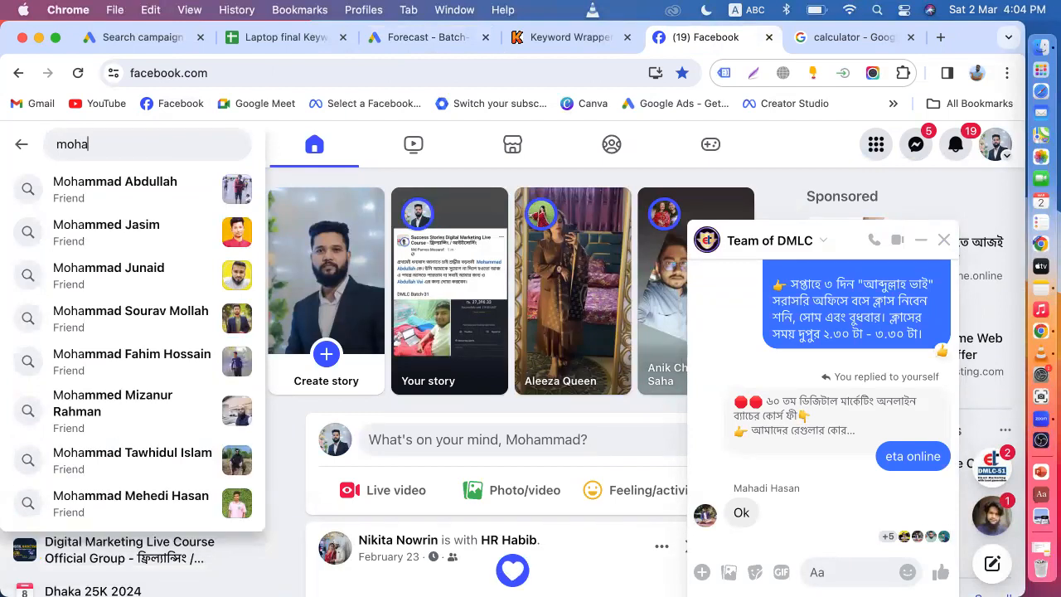
key(BackSpace)
key(BackSpace)
key(BackSpace)
key(BackSpace)
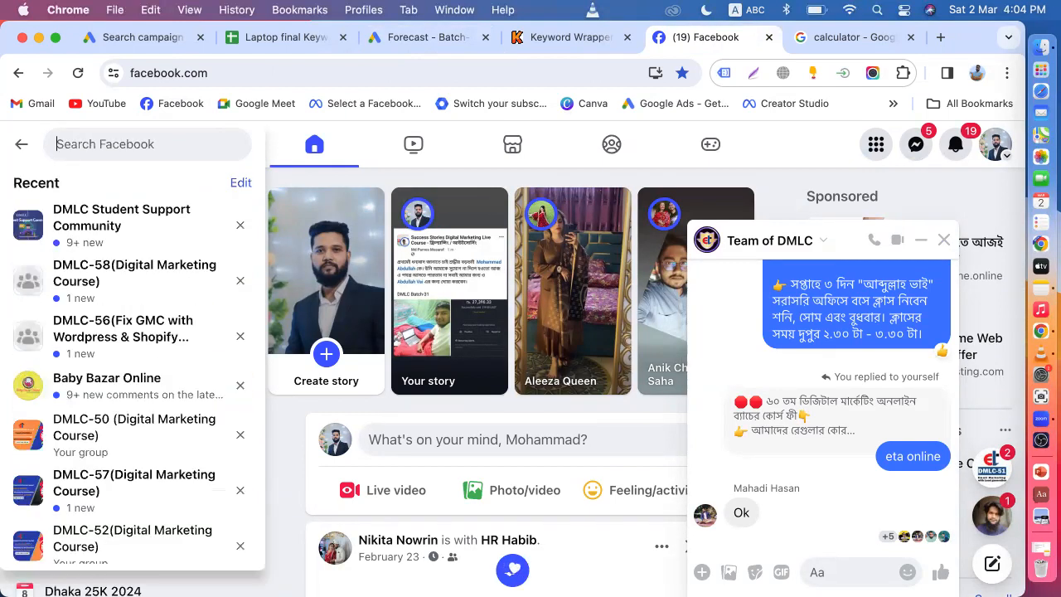
Search Facebook for the contact by name, choose the matching friend and open that person's profile
text(parv)
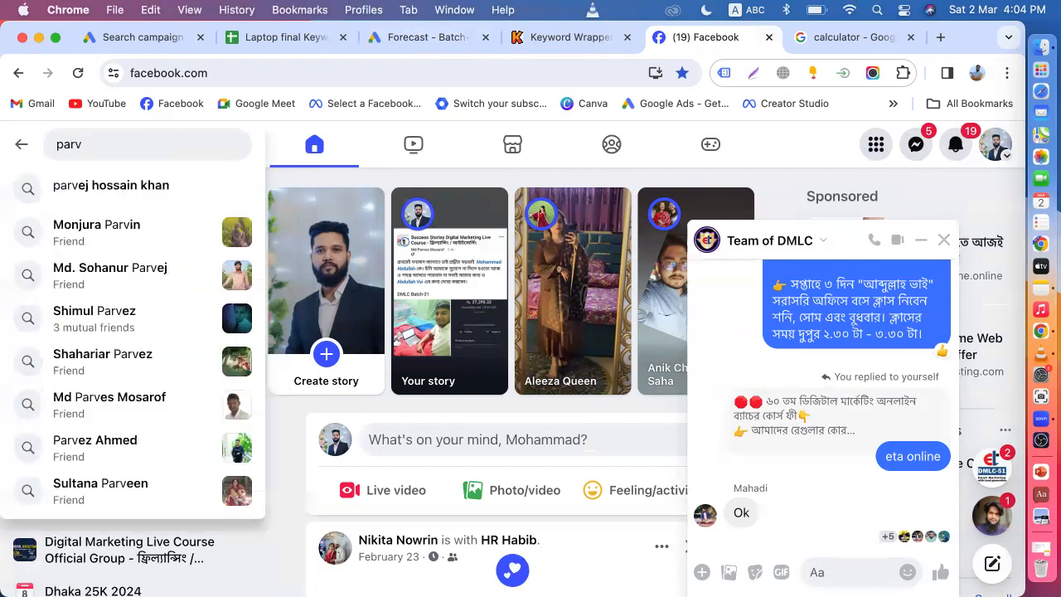
text(ez)
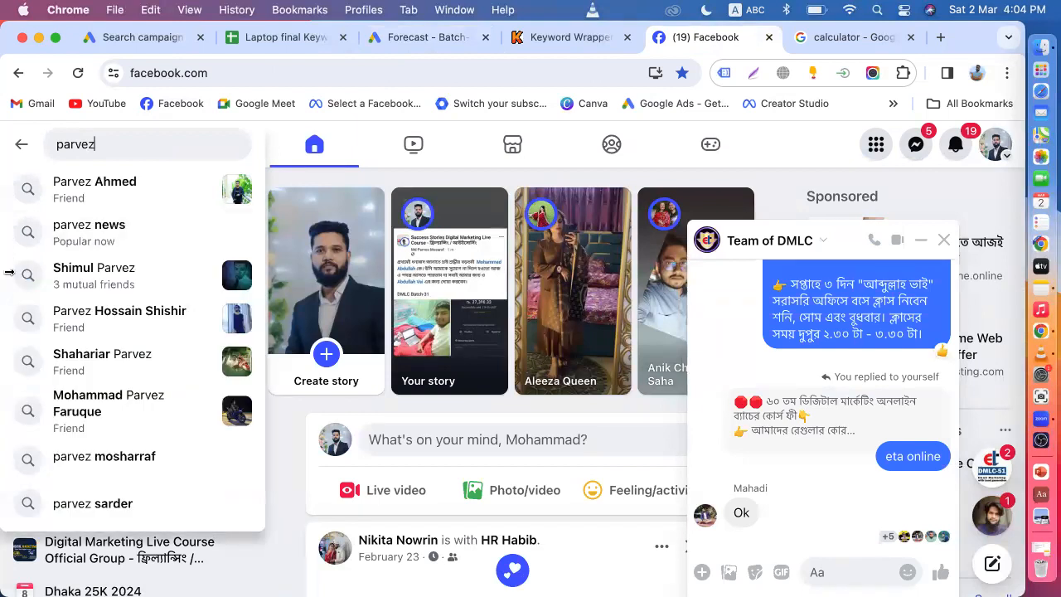
click(120, 403)
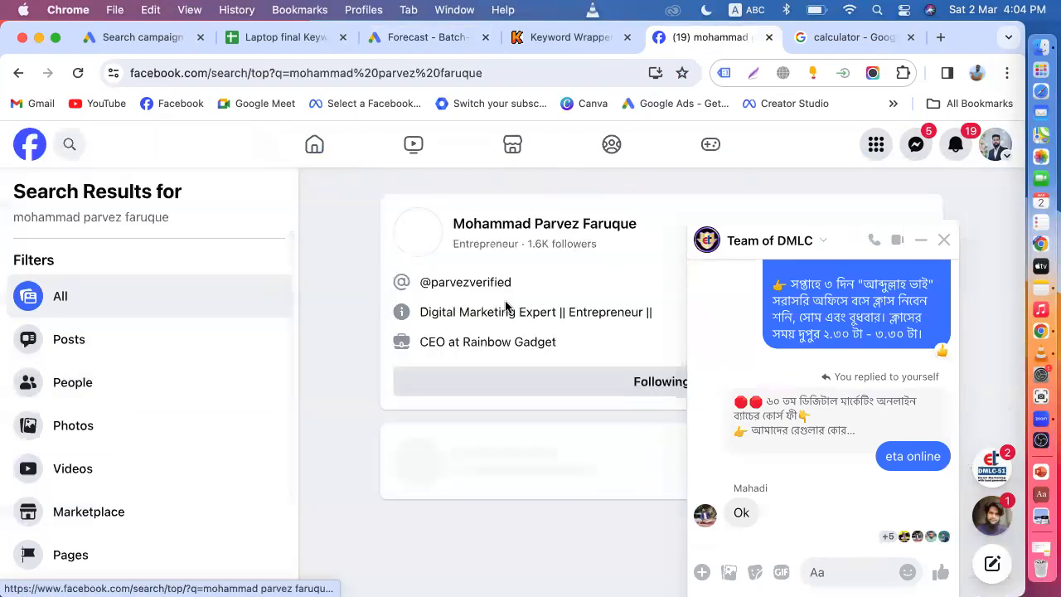
click(595, 230)
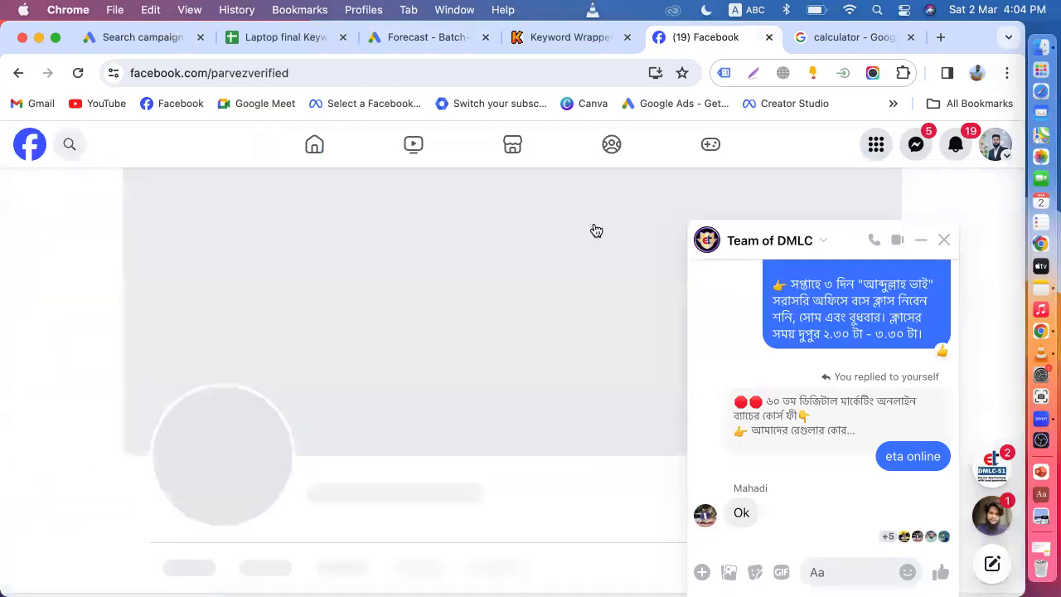
Close the Team of DMLC group chat and open the message conversation with the profile's owner
click(945, 241)
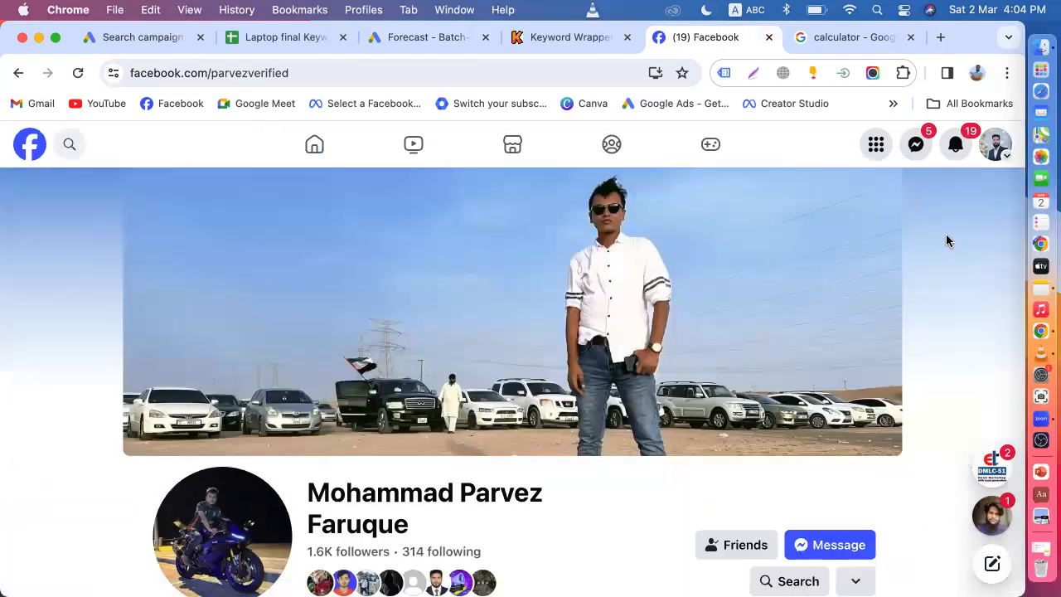
scroll(947, 241, down, 2)
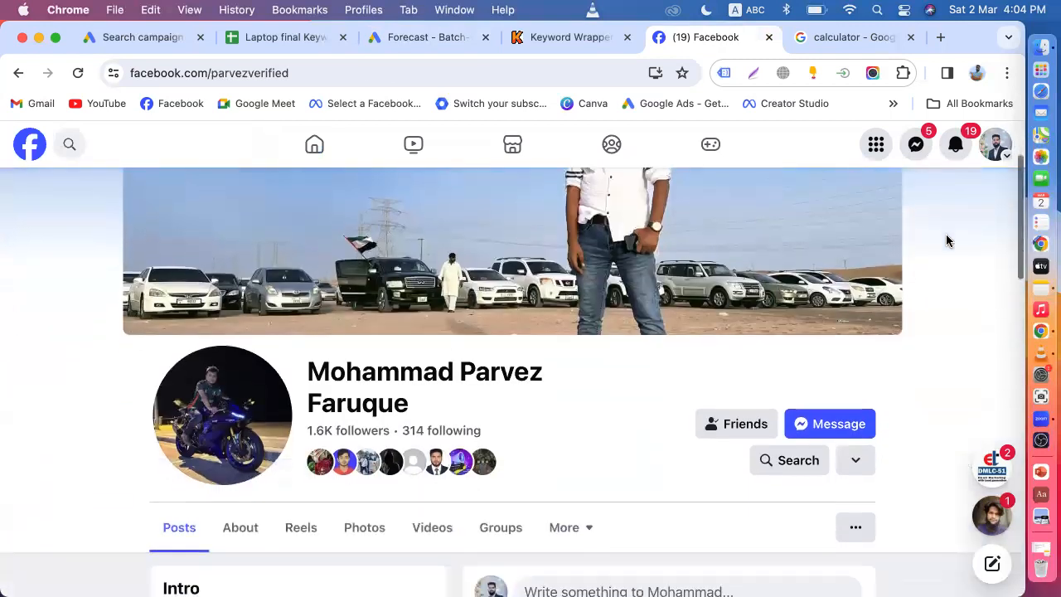
click(856, 427)
Read the conversation around the ad preview image and the class attendance messages, highlighting "Sir class Korte Mon chai"
scroll(856, 427, up, 10)
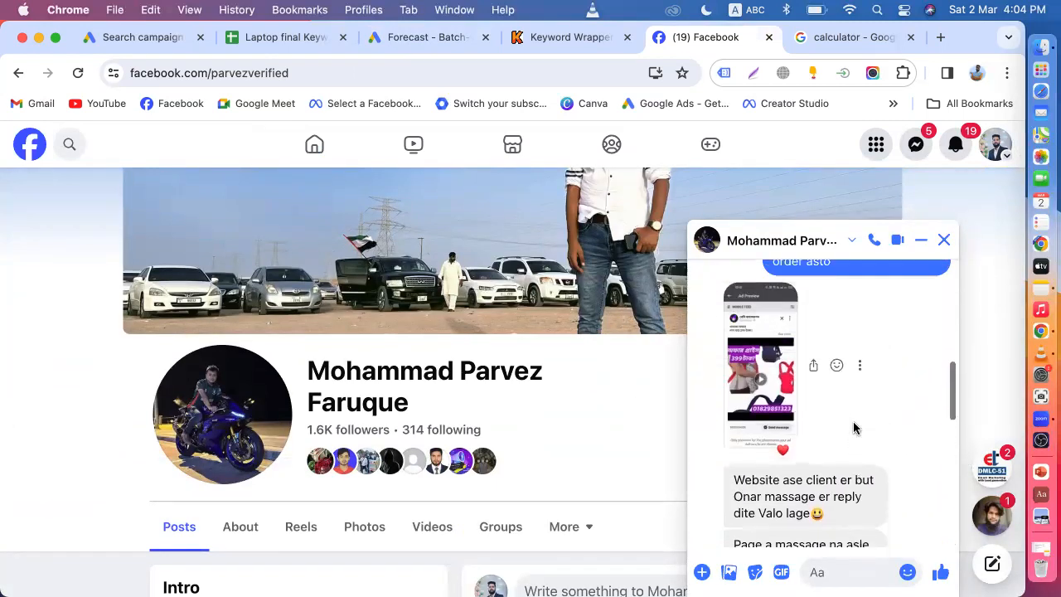
scroll(856, 428, up, 1)
scroll(856, 428, down, 1)
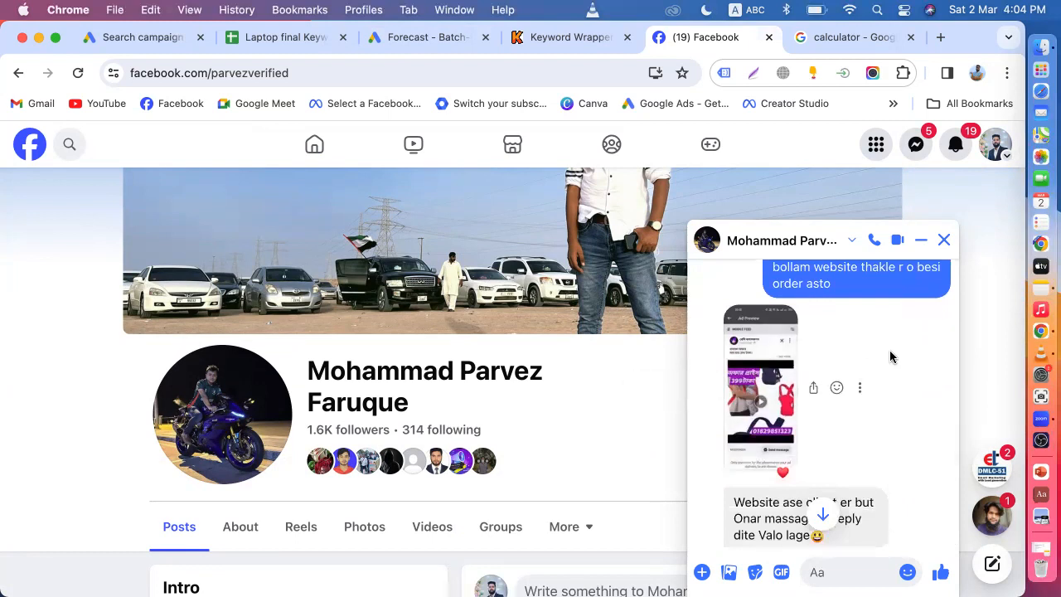
scroll(890, 356, up, 6)
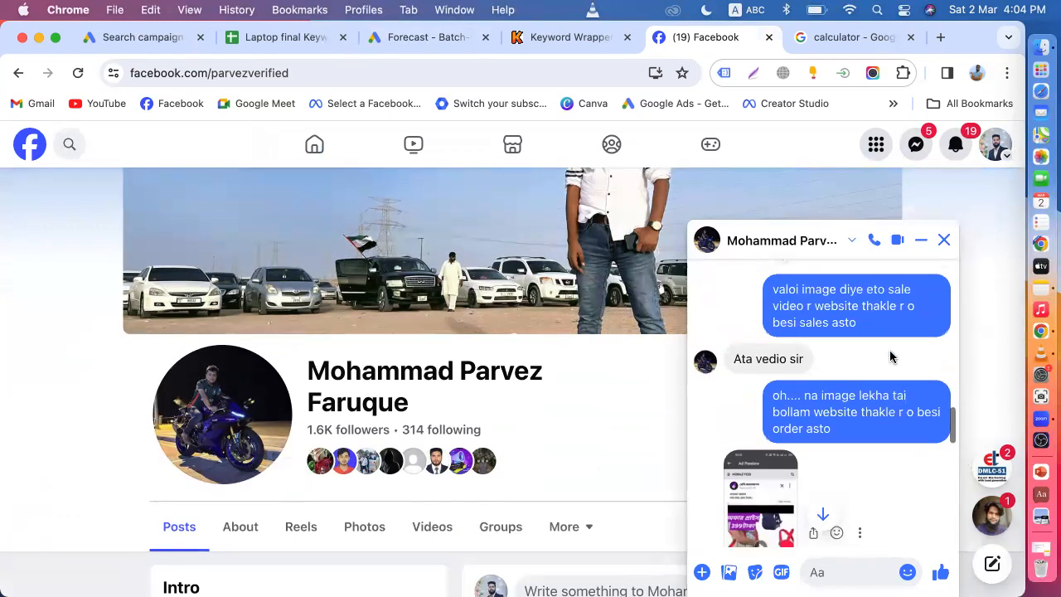
scroll(890, 356, down, 8)
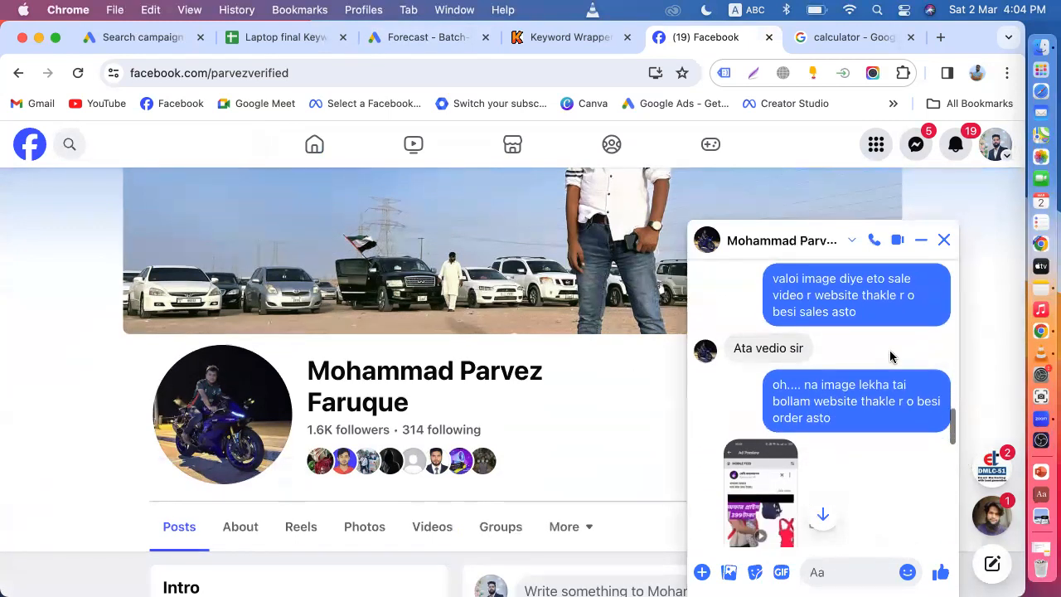
scroll(890, 356, down, 2)
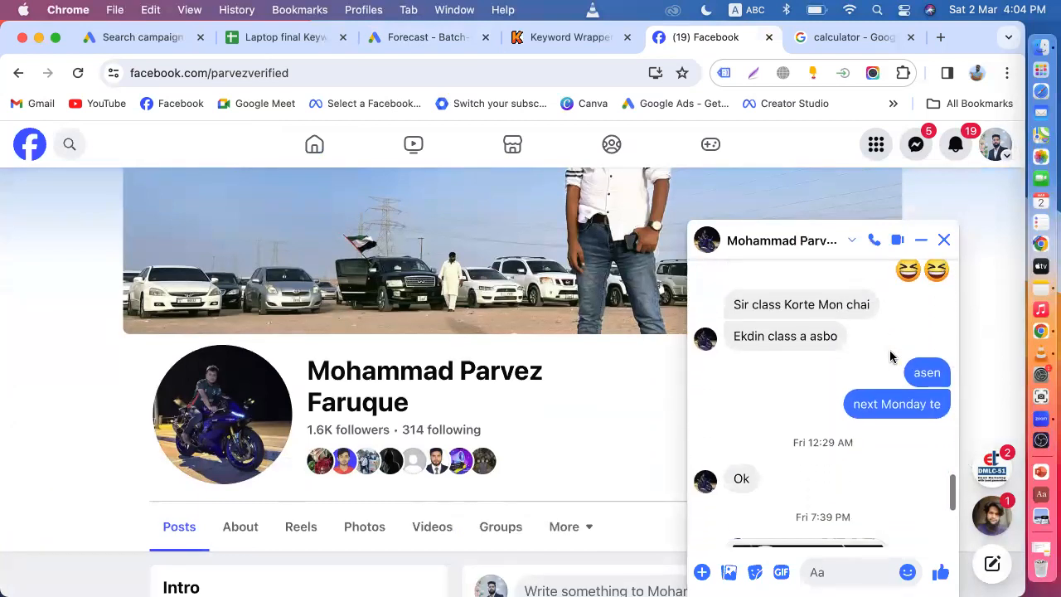
scroll(893, 357, down, 5)
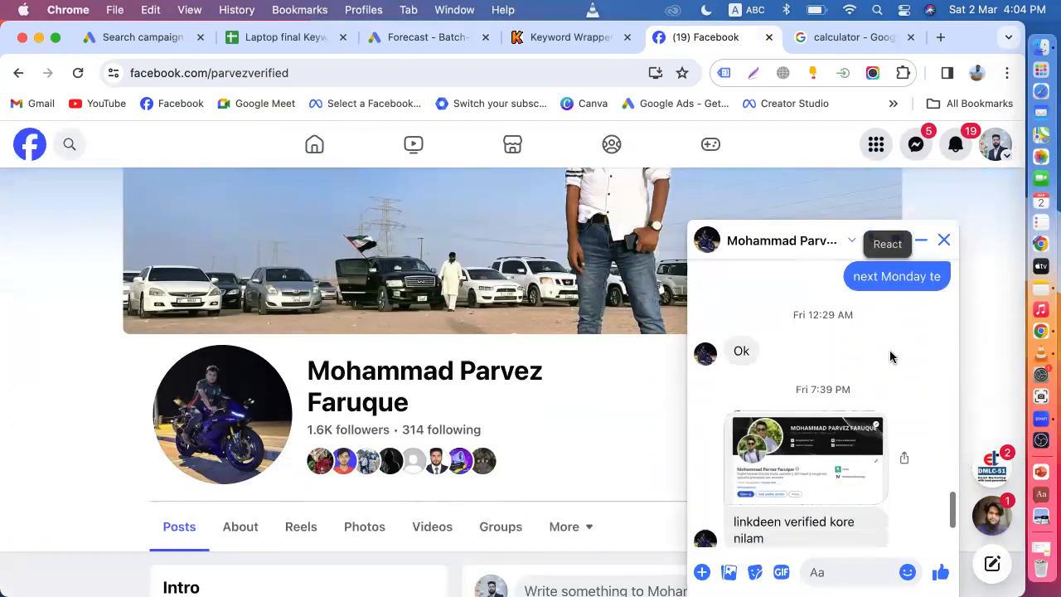
scroll(890, 356, up, 3)
scroll(893, 357, up, 1)
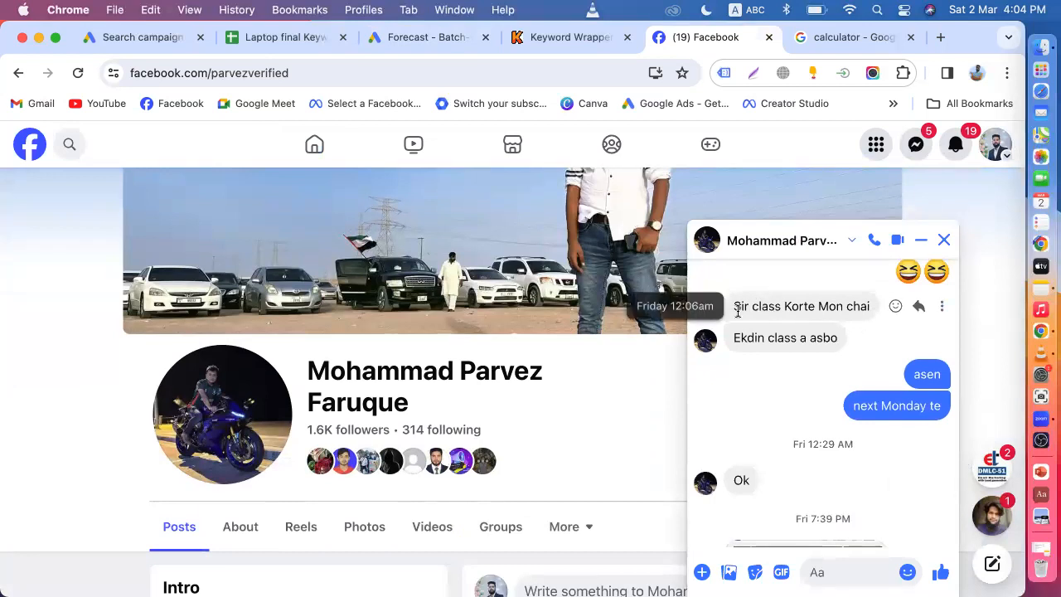
drag(735, 307, 917, 308)
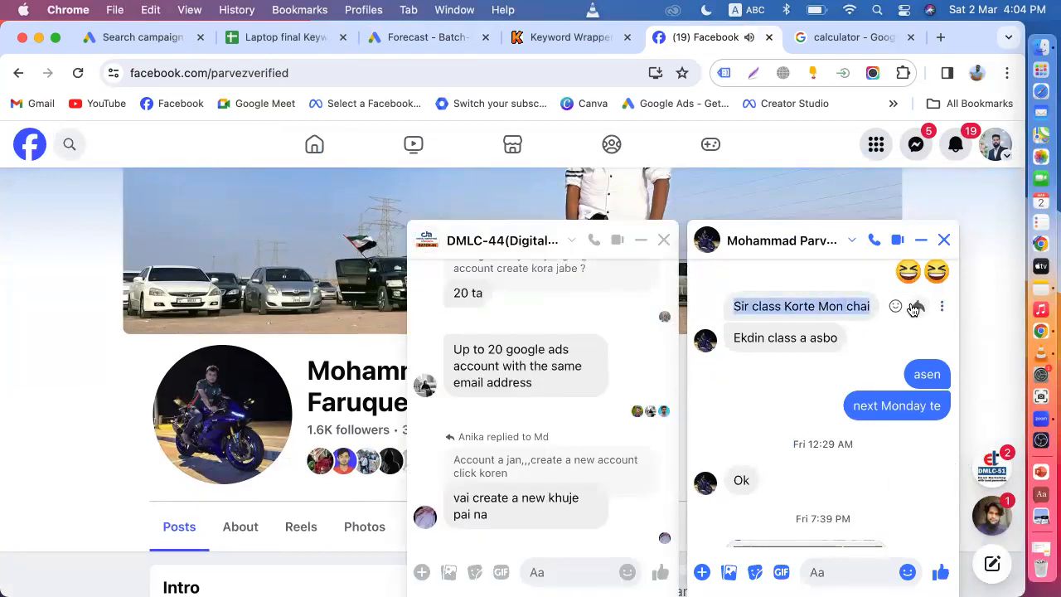
click(755, 397)
scroll(756, 394, up, 2)
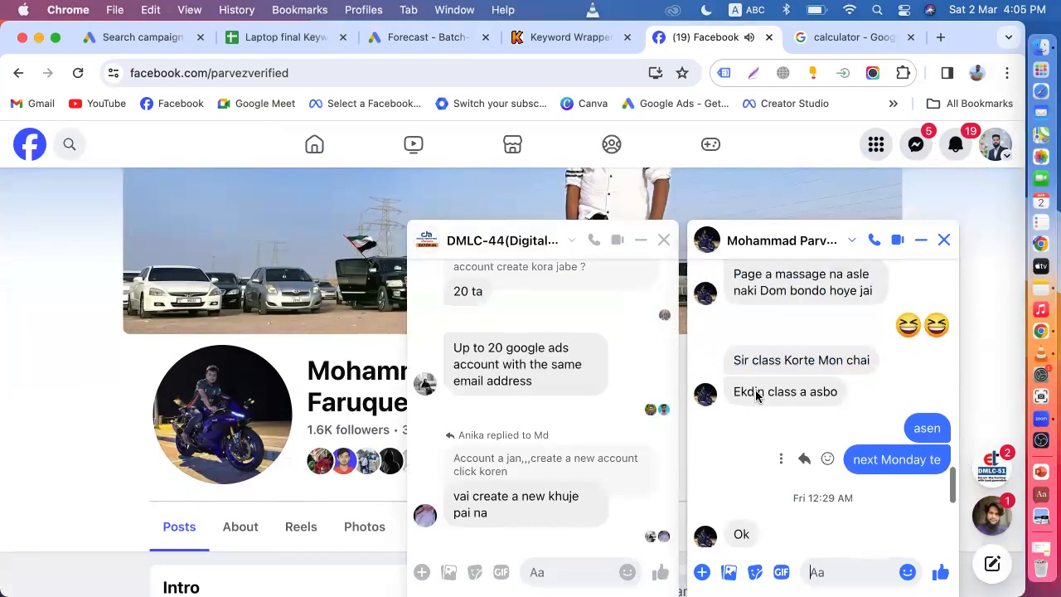
Close the DMLC-44 group chat and examine the Baby campaign results image shared earlier in the contact's conversation
click(664, 240)
scroll(808, 345, up, 3)
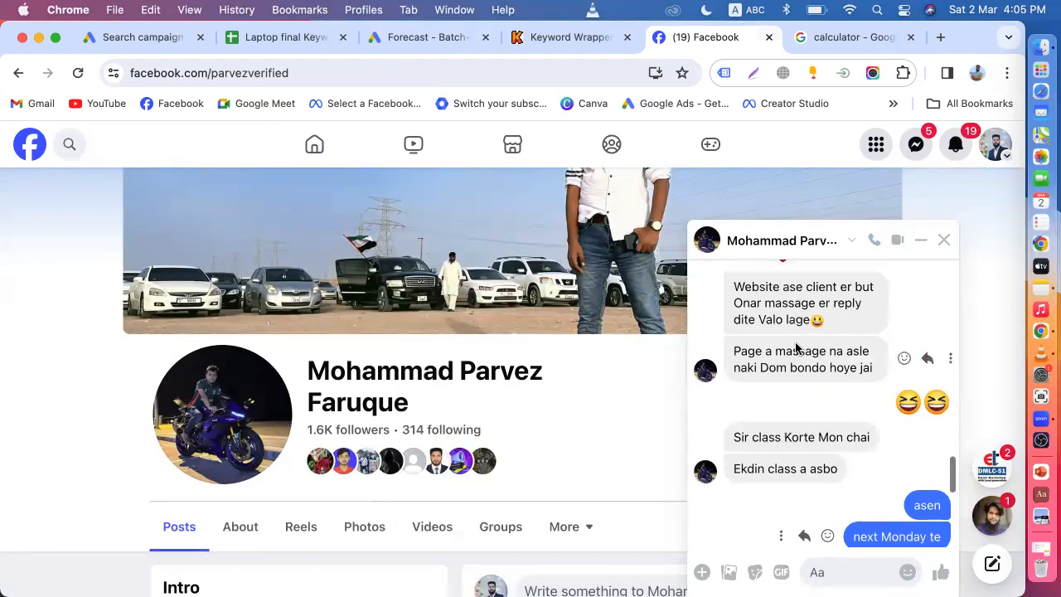
scroll(771, 348, up, 10)
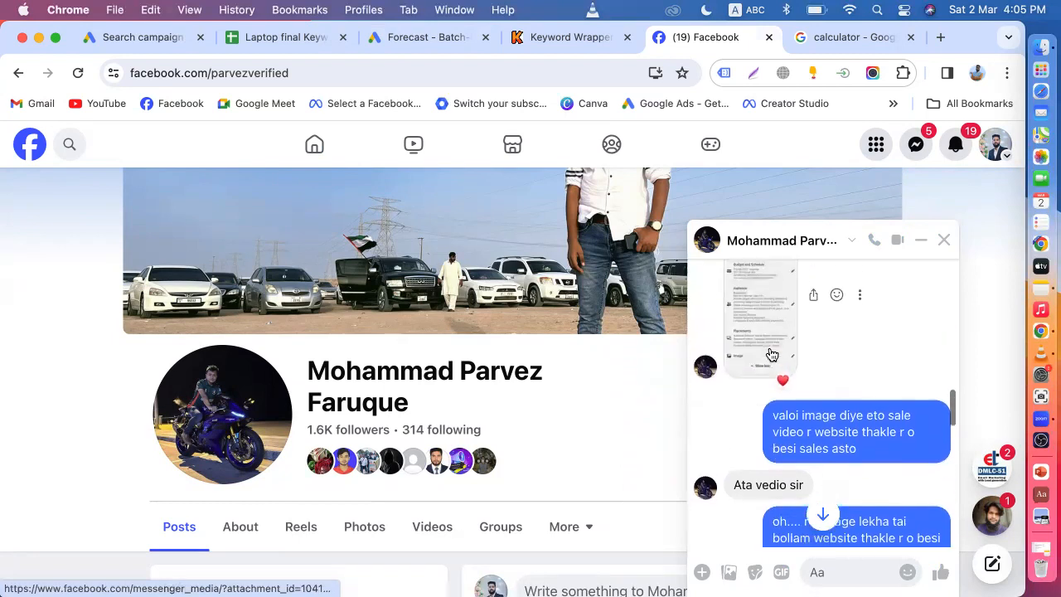
scroll(770, 352, up, 10)
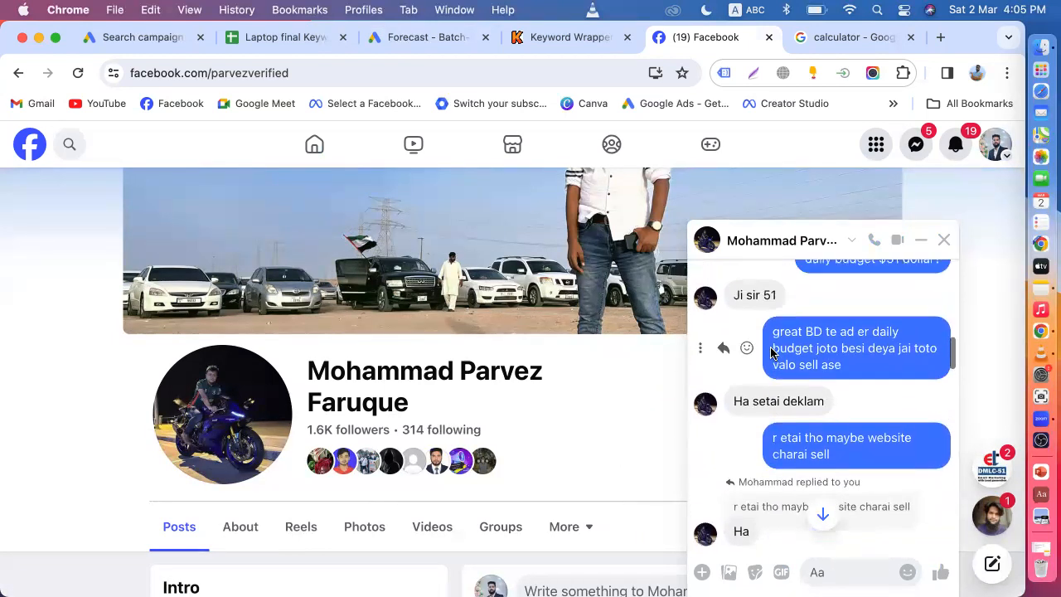
scroll(770, 352, up, 10)
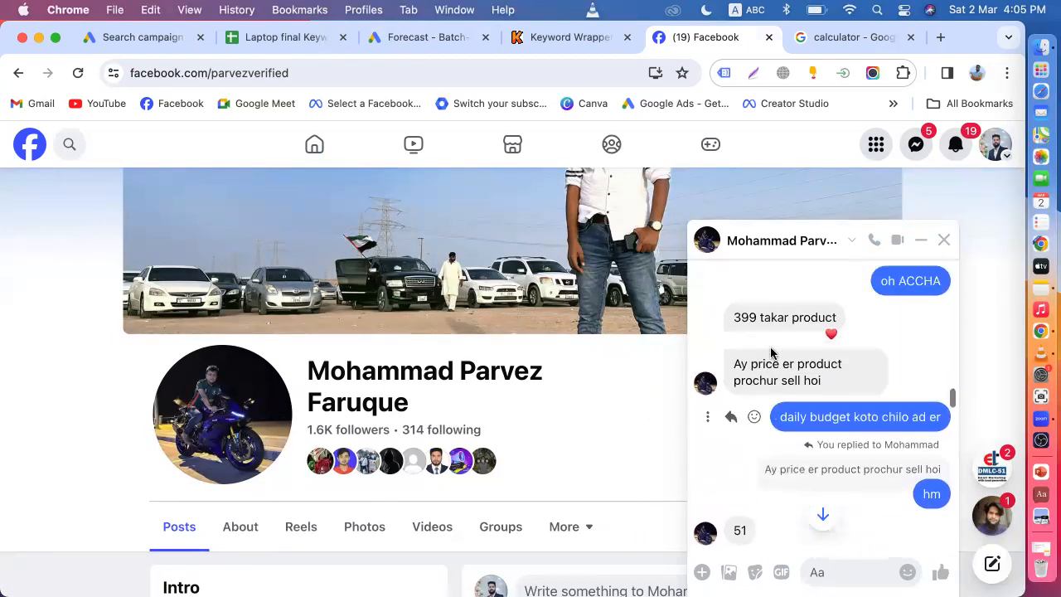
scroll(770, 352, up, 5)
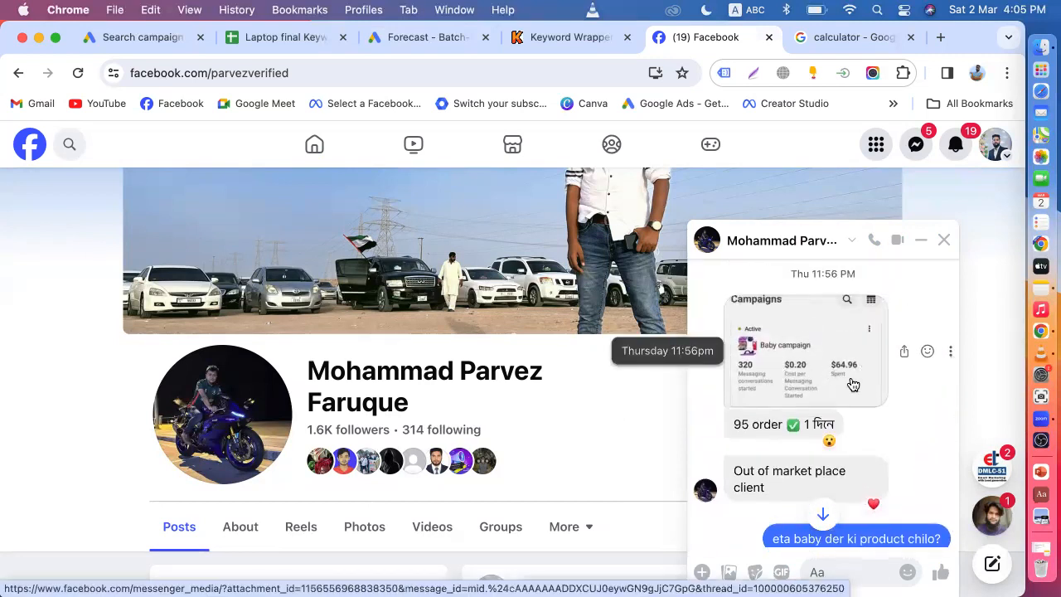
click(769, 422)
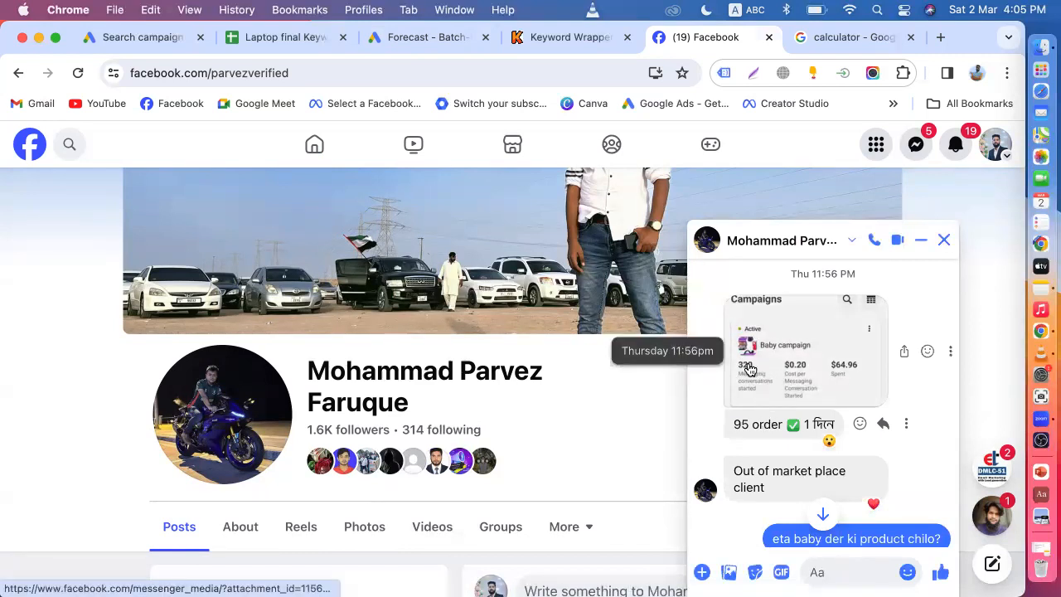
Read the contact's conversation from the Baby campaign results through the budget and targeting messages to the latest message
scroll(756, 443, down, 10)
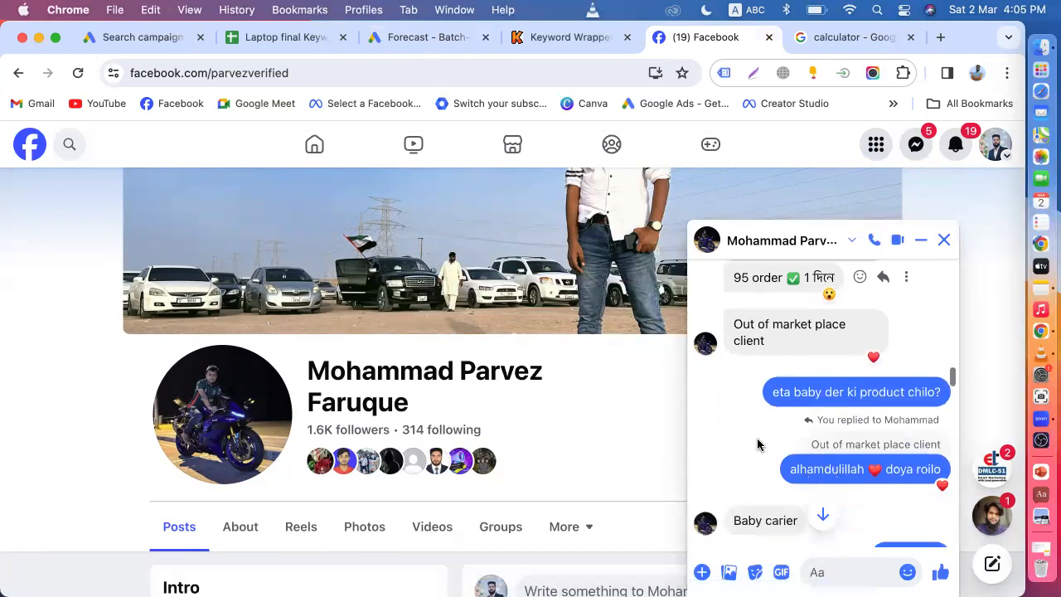
scroll(756, 443, down, 5)
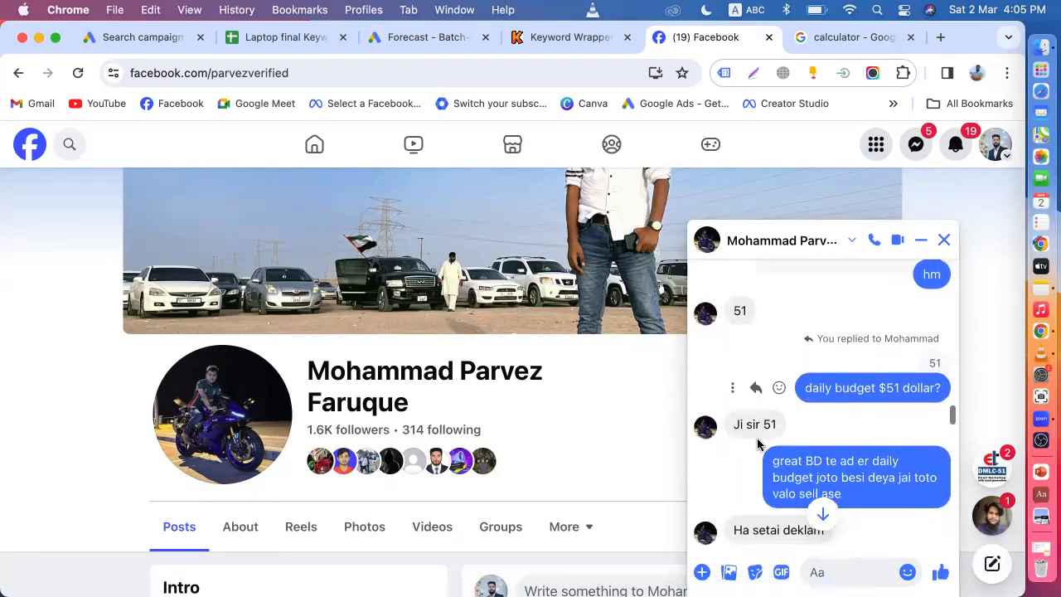
scroll(832, 439, down, 6)
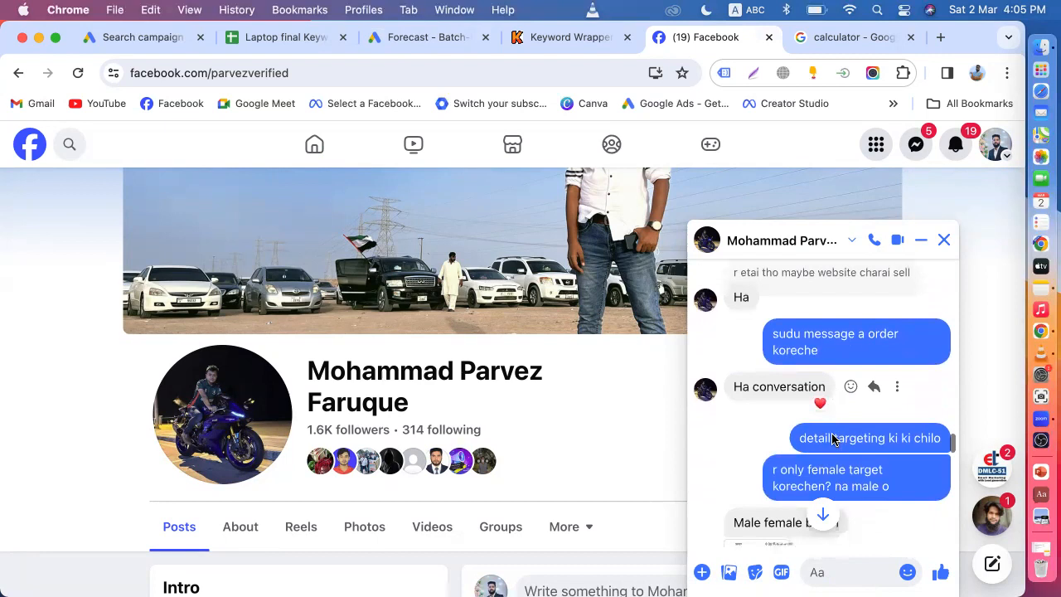
scroll(833, 439, down, 6)
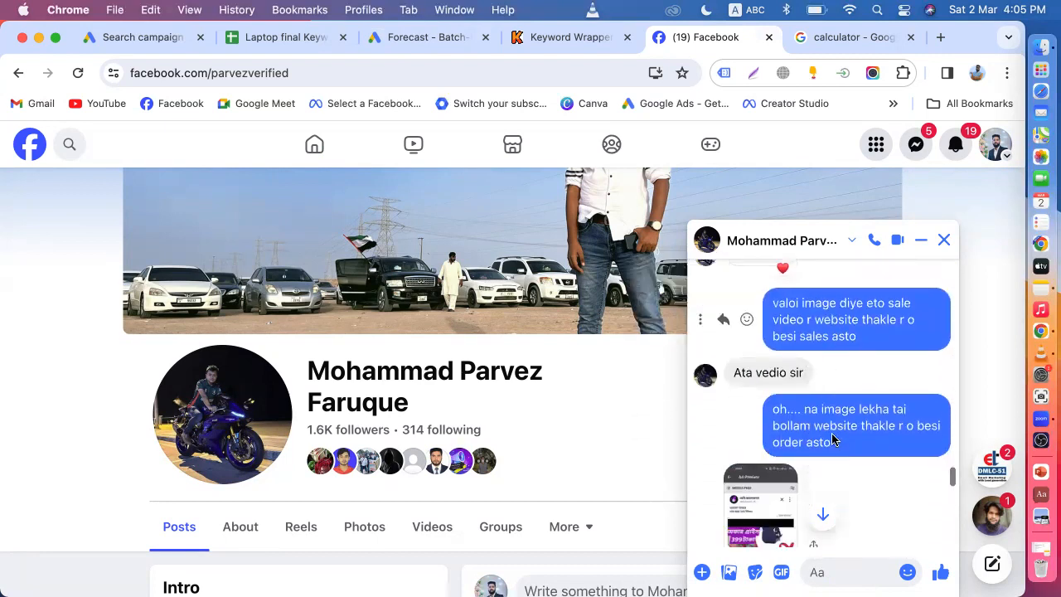
scroll(832, 440, down, 2)
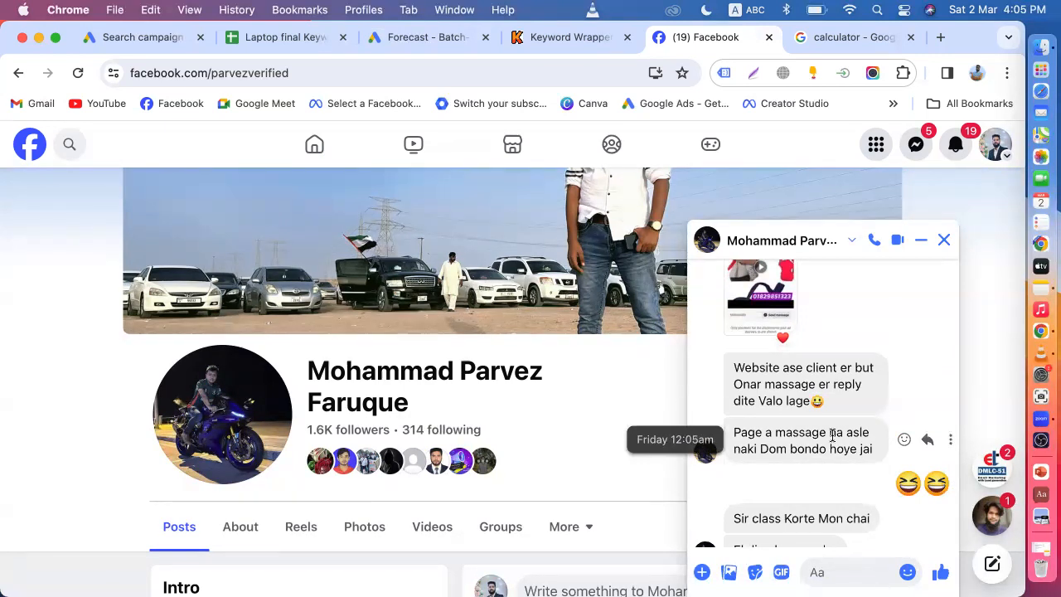
scroll(832, 435, down, 2)
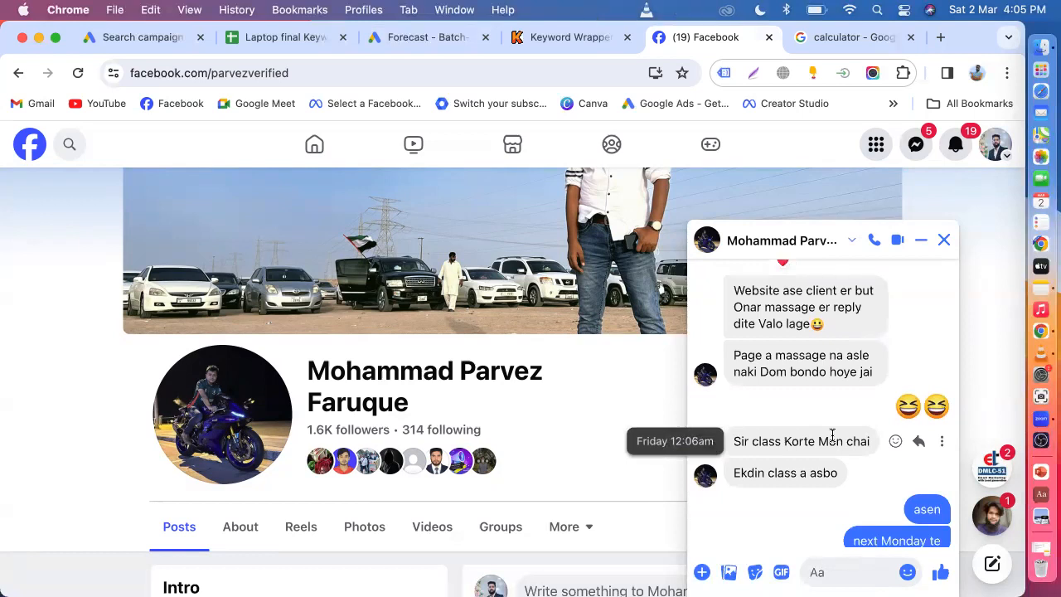
scroll(831, 435, down, 10)
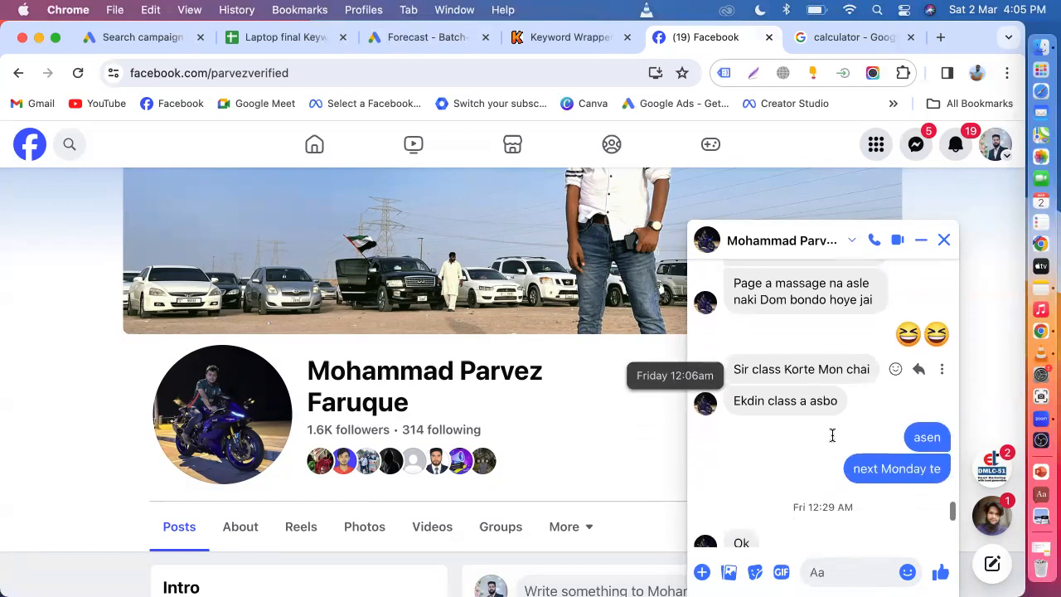
scroll(831, 439, down, 5)
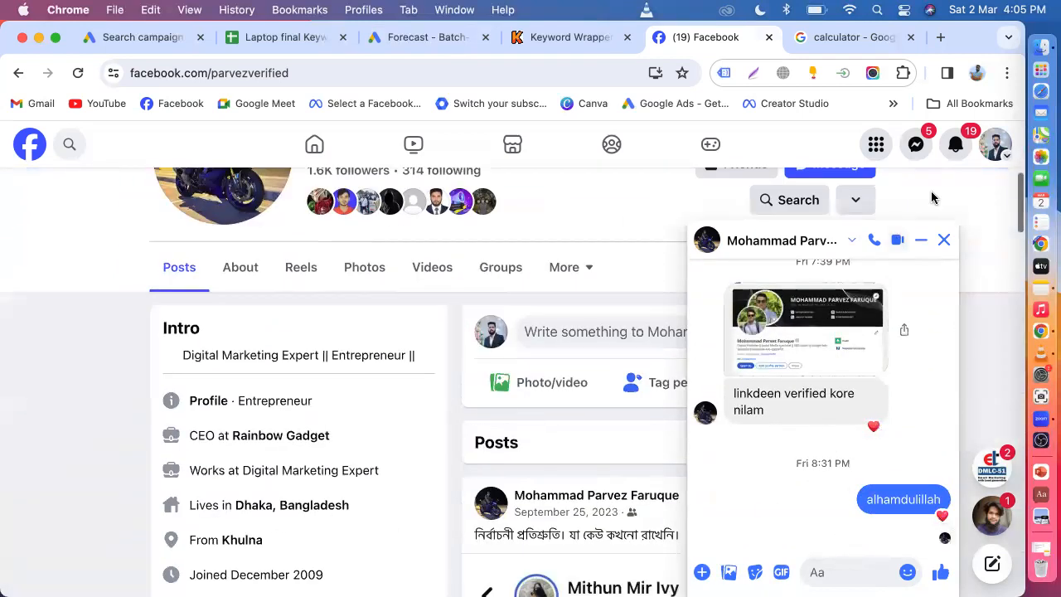
Close the contact's conversation and the Facebook tab, returning to the new search campaign's Bidding settings
click(944, 240)
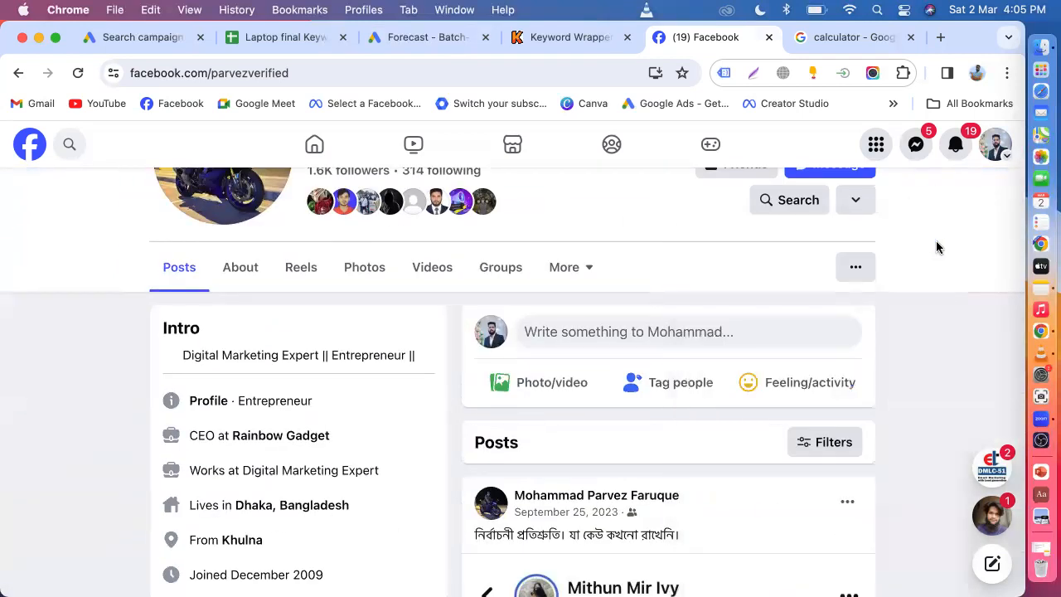
click(145, 36)
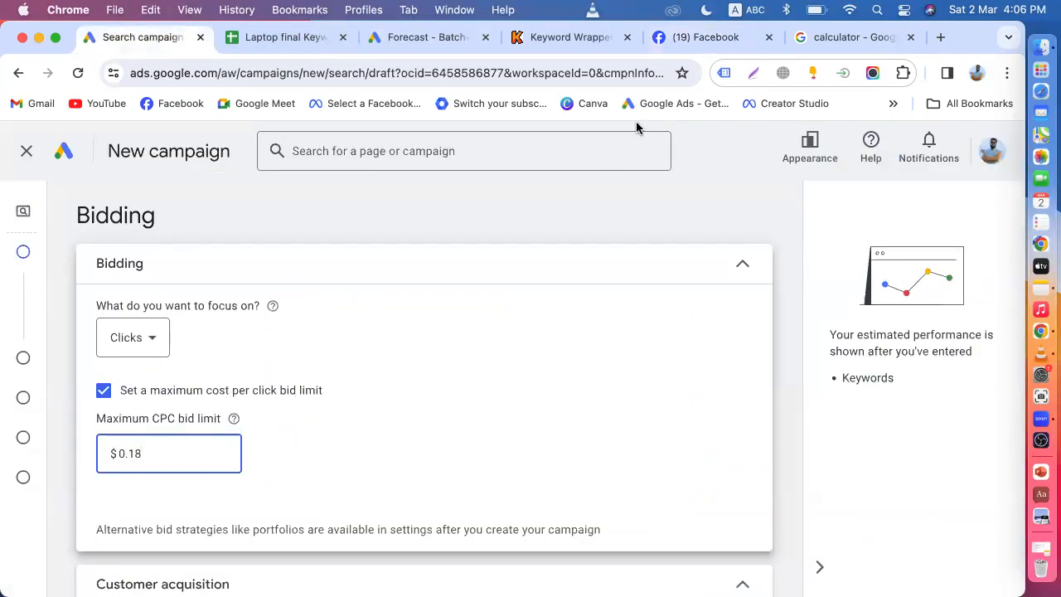
click(768, 38)
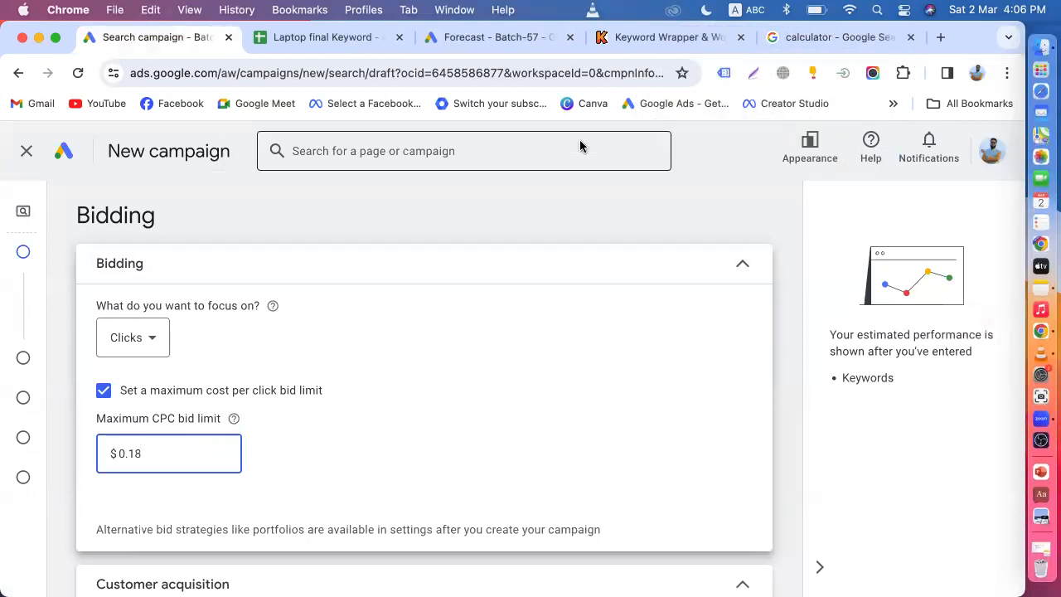
Examine the Keyword Planner forecast for Mar 3–4, 2024, highlighting the figures from Clicks through Avg. CPC
click(470, 38)
drag(539, 469, 914, 480)
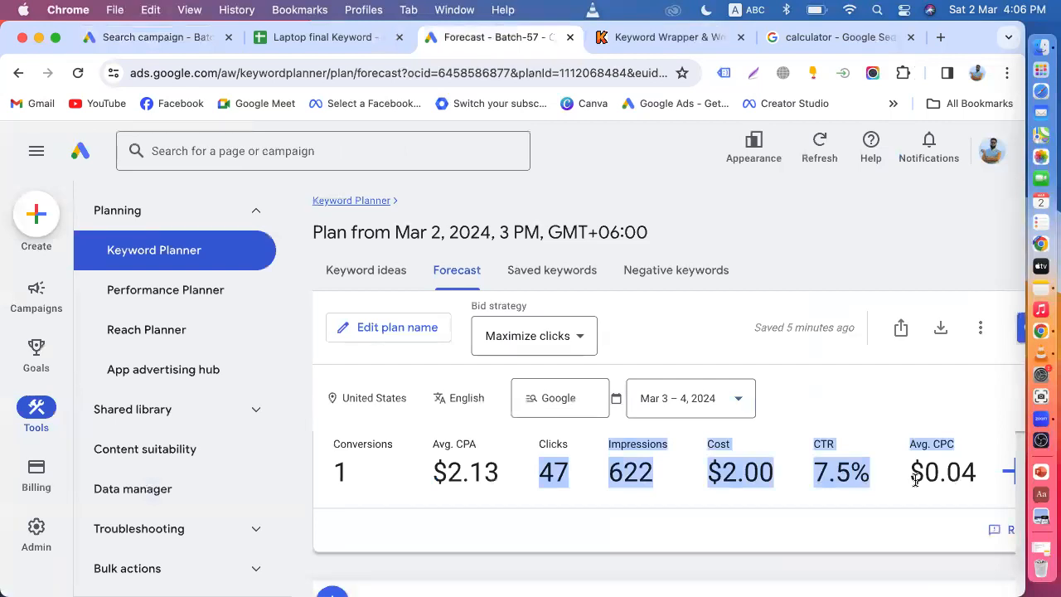
click(859, 247)
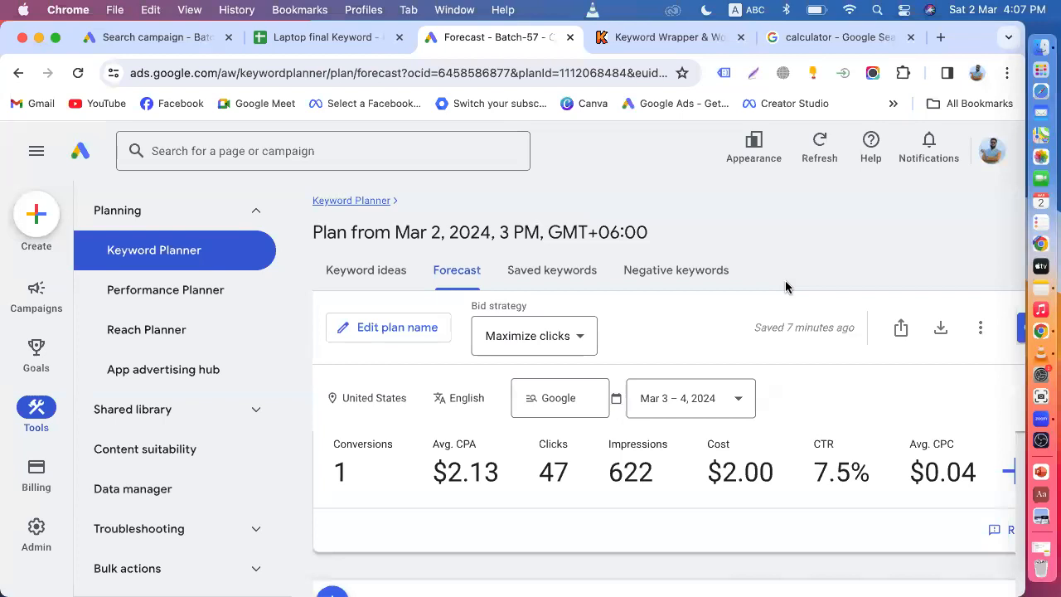
Switch to Notes to review the laptop-notebook keyword research brief, checking it again from the new campaign's Bidding settings
click(1040, 288)
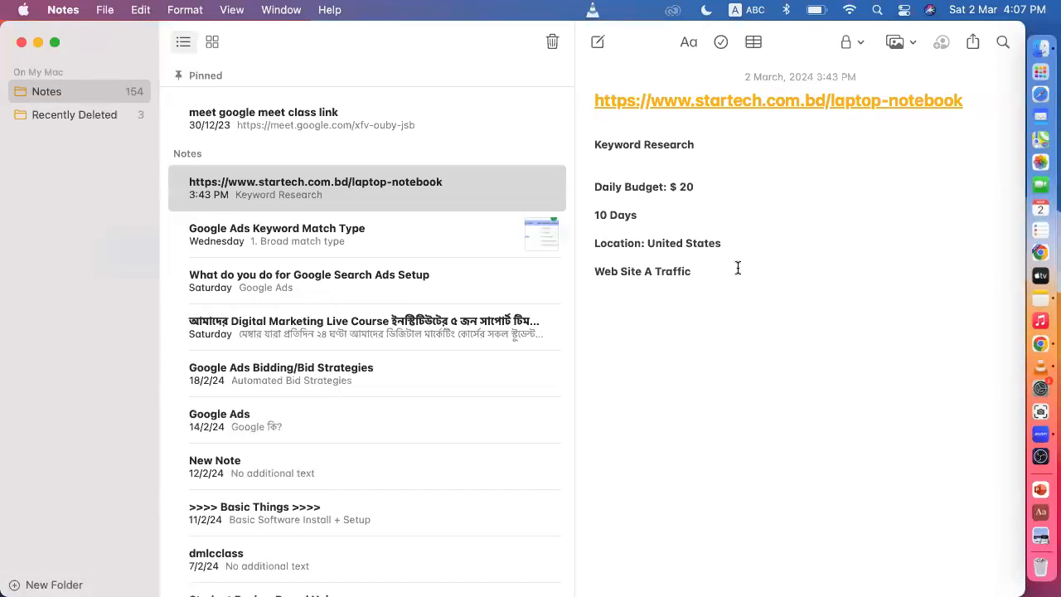
click(38, 42)
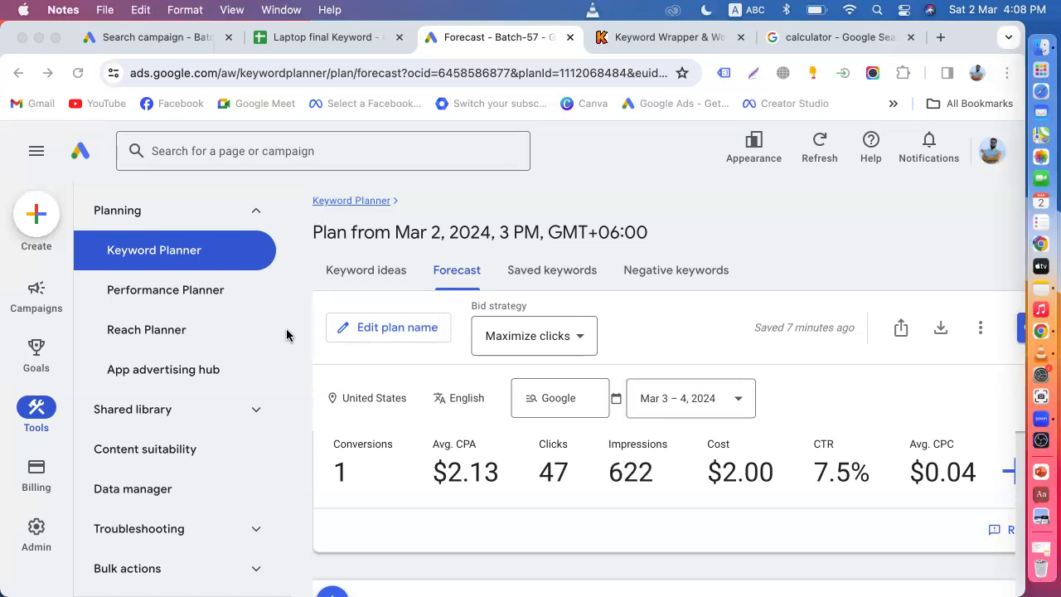
click(131, 39)
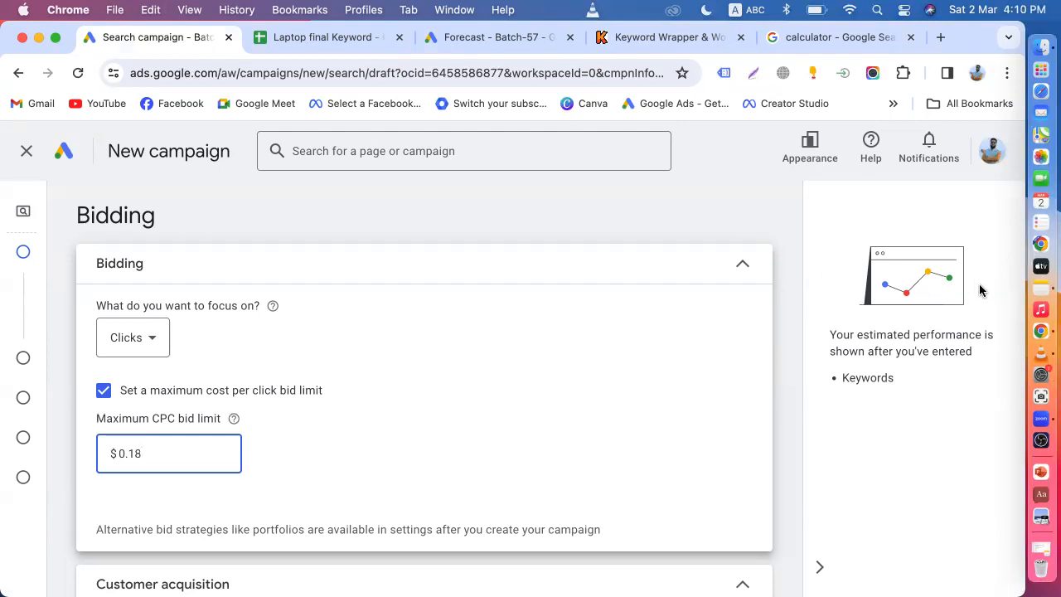
click(1023, 294)
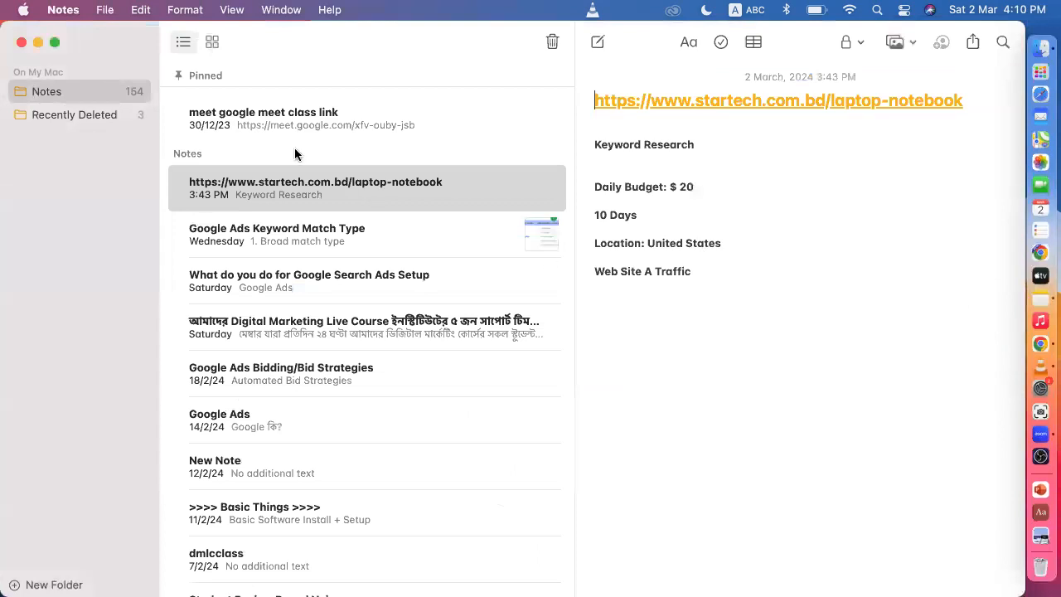
click(21, 43)
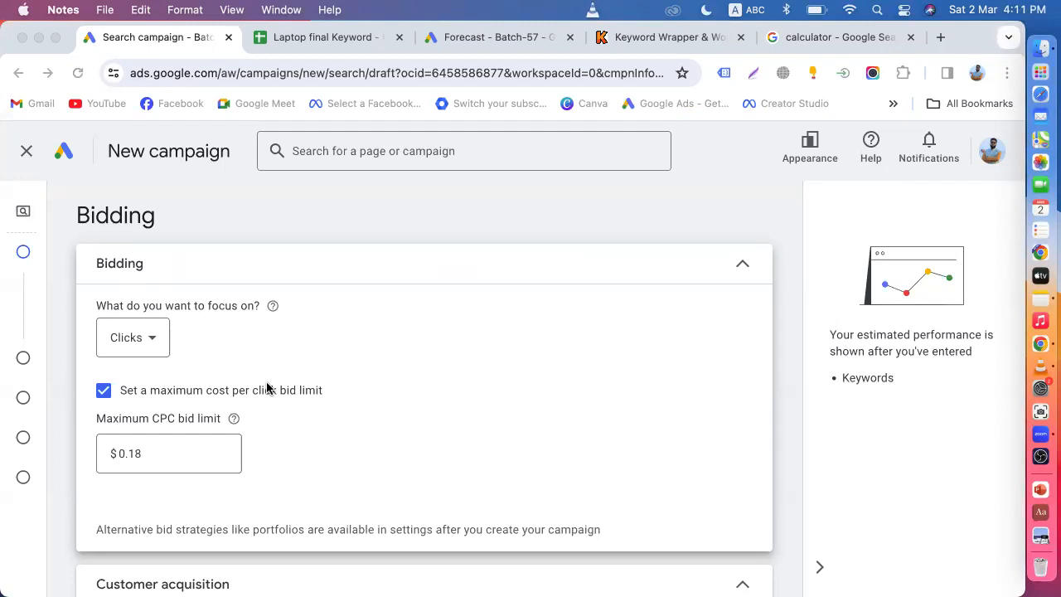
Compare the Laptop final Keyword sheet's page bids and the forecast's average CPC with the campaign's maximum CPC bid limit
click(329, 37)
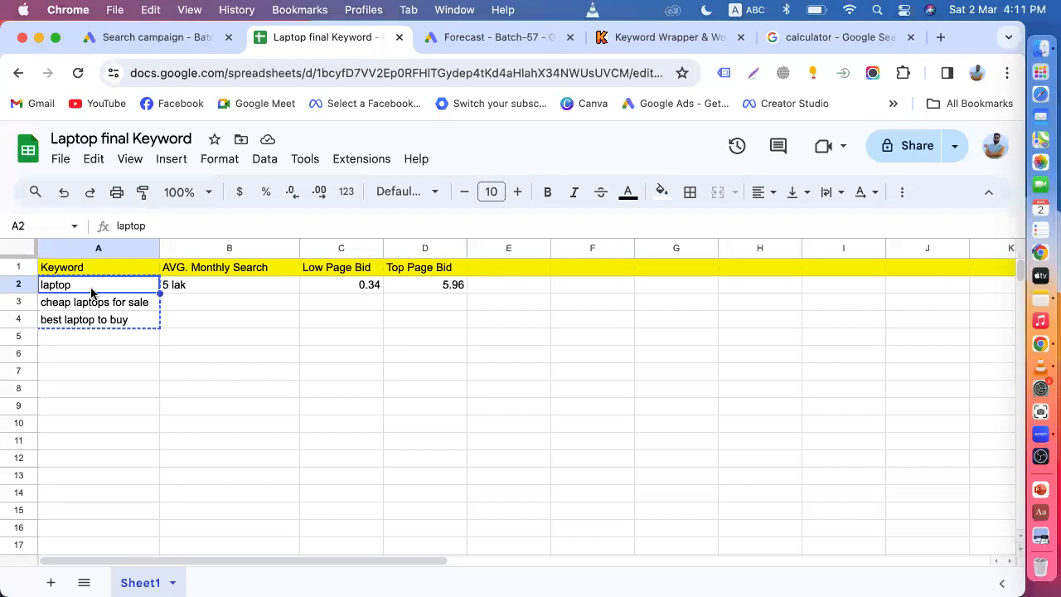
click(147, 37)
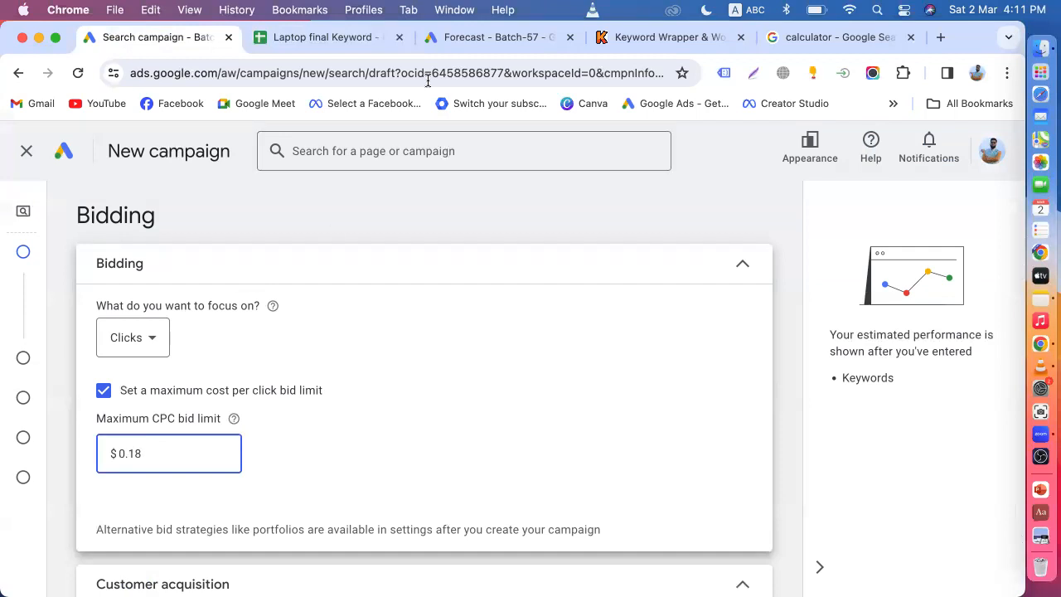
click(486, 40)
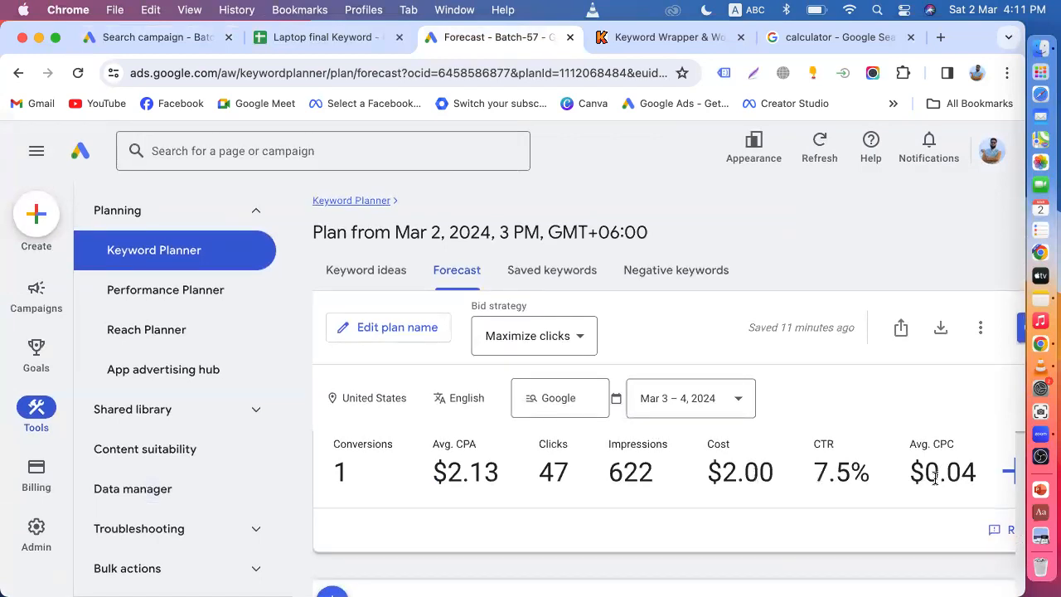
click(132, 38)
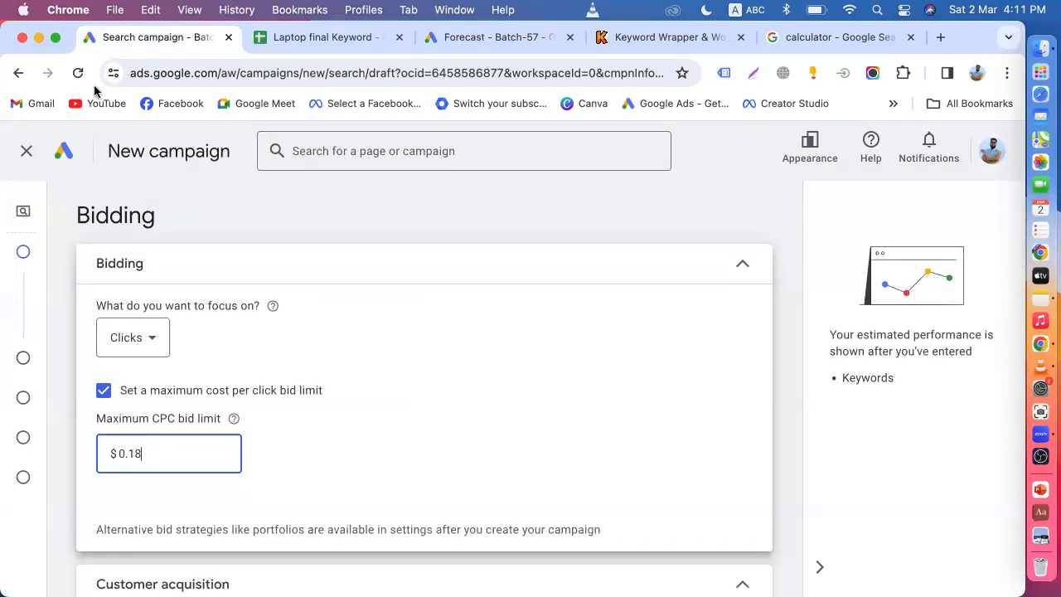
Set the campaign's maximum CPC bid limit to $0.25
drag(143, 454, 130, 452)
click(149, 453)
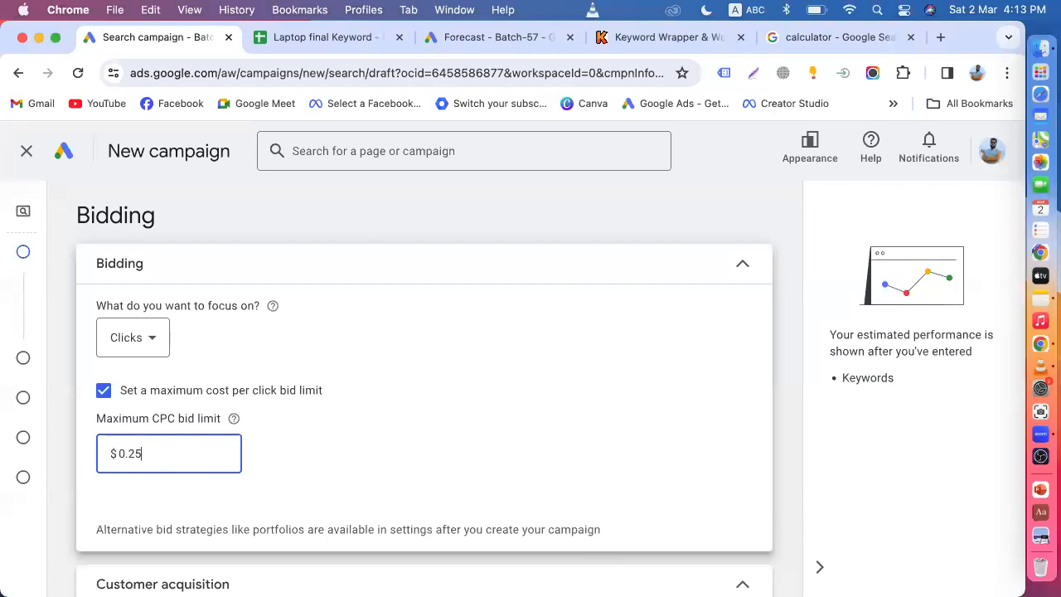
click(315, 479)
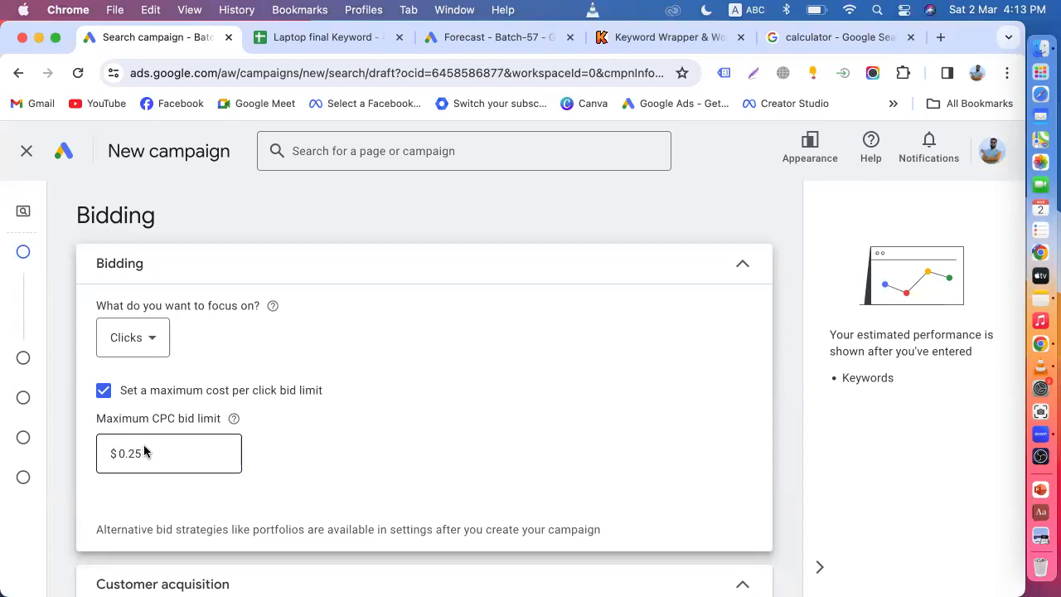
click(134, 453)
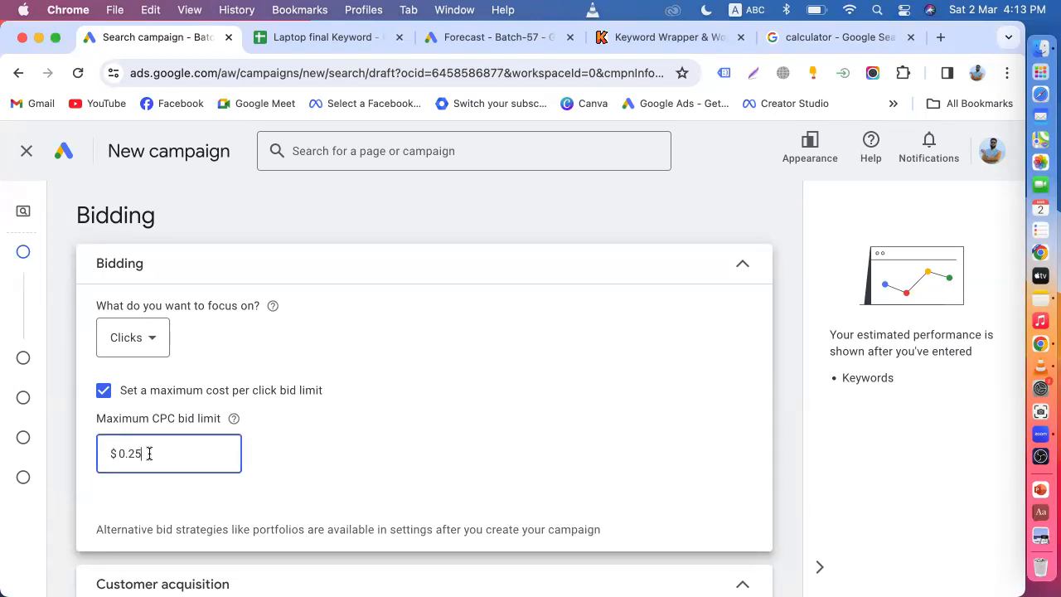
Calculate 220 × 80 in the Google calculator after clearing the previous result
click(784, 37)
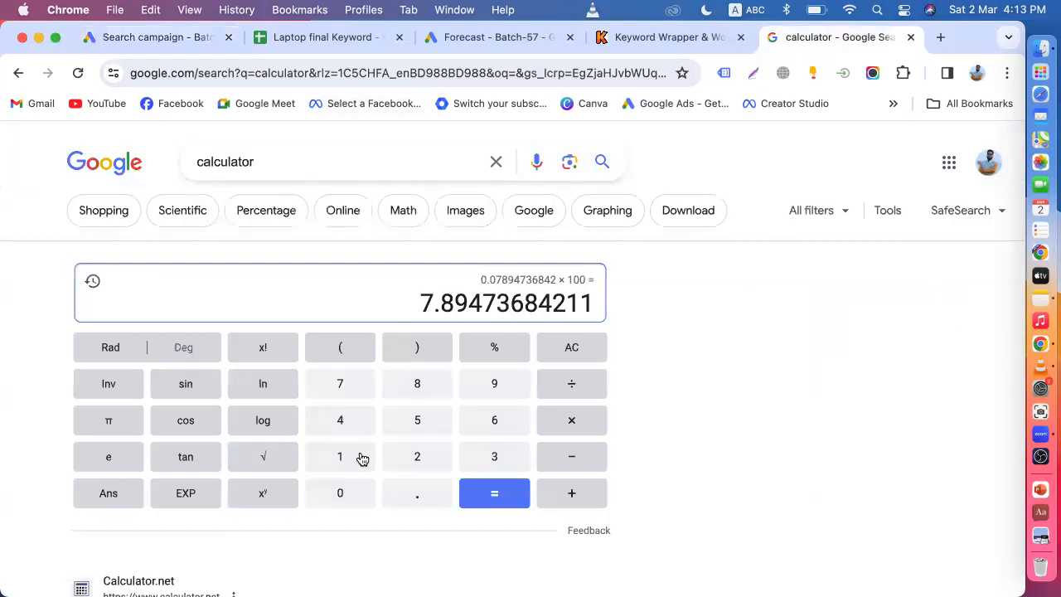
click(570, 349)
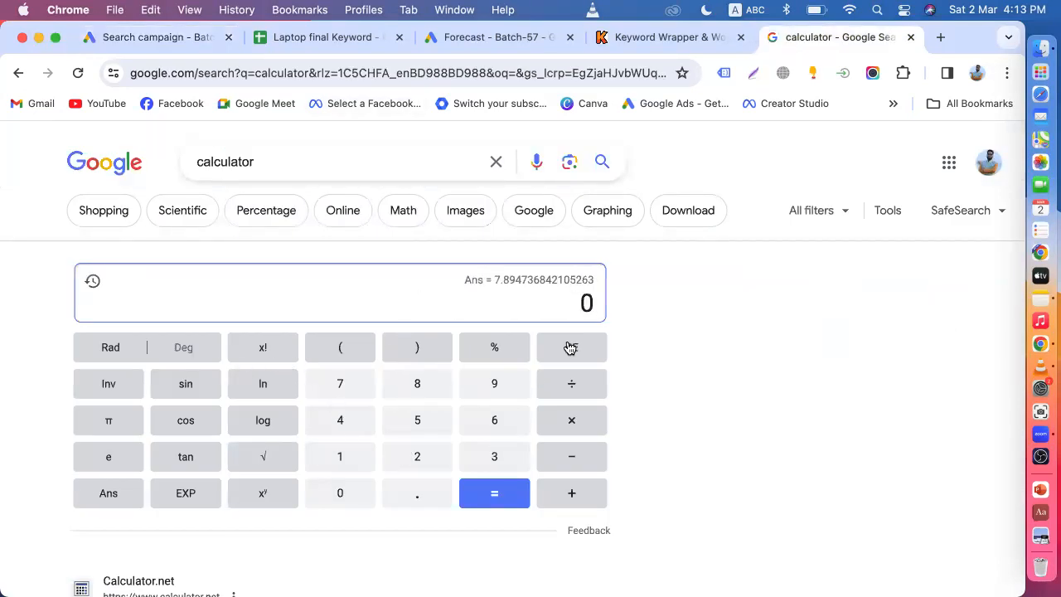
double_click(421, 458)
click(339, 497)
click(576, 427)
click(428, 386)
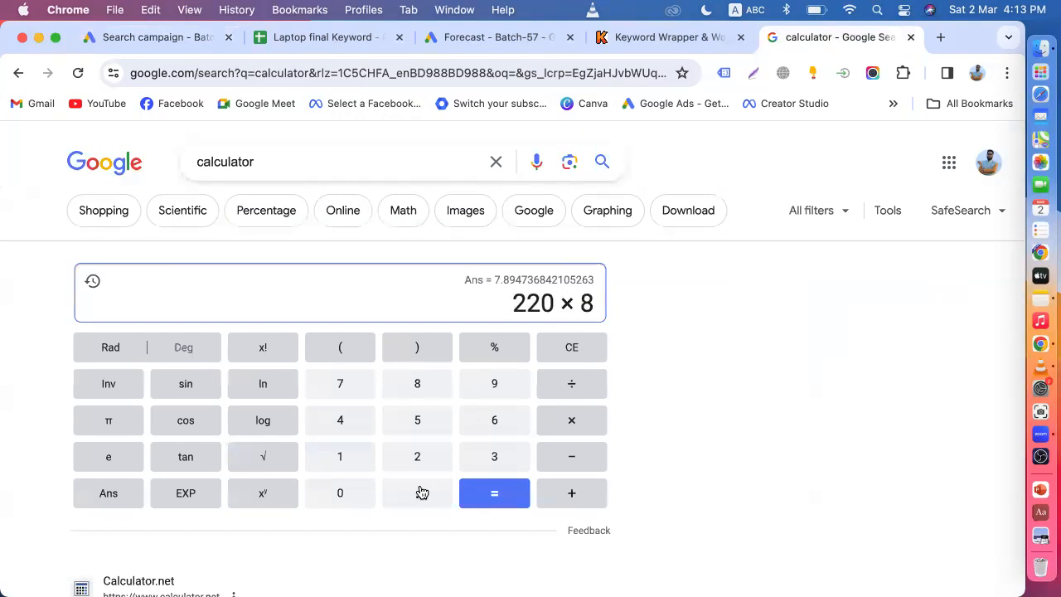
click(331, 500)
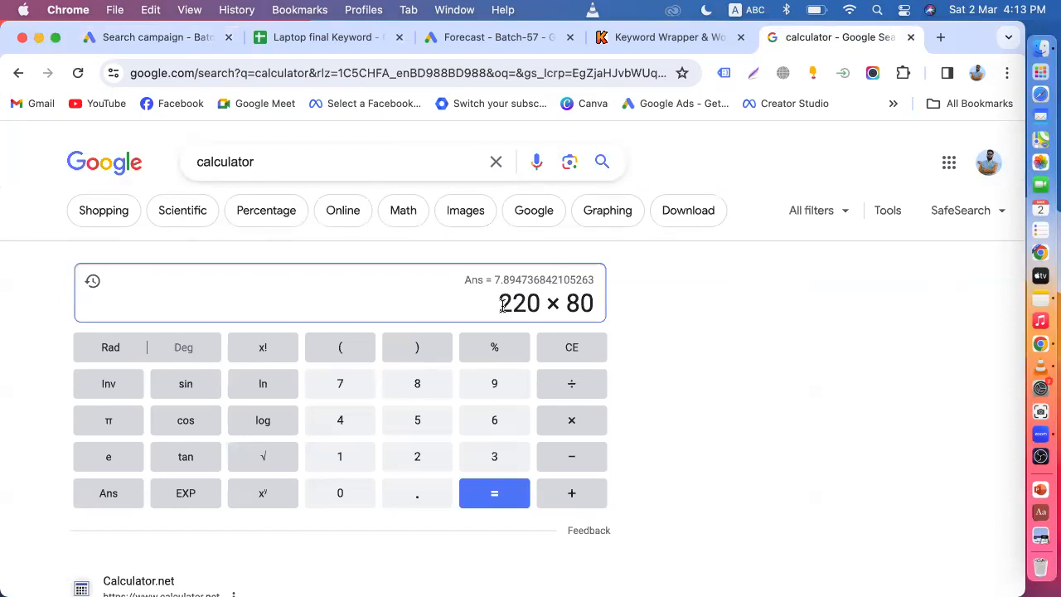
click(498, 492)
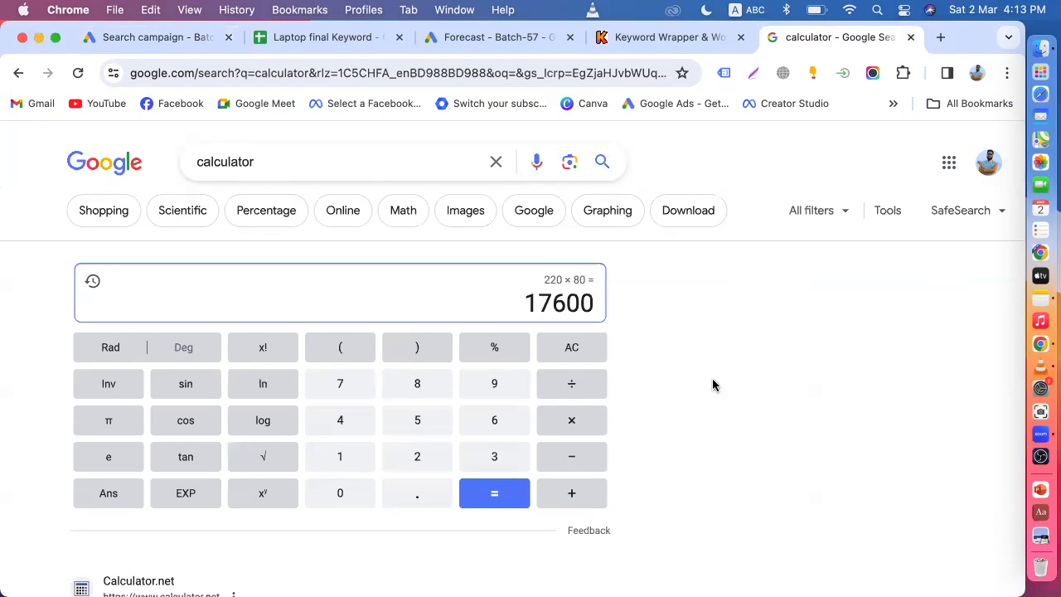
Compare the result of 220 × 80 with the campaign's maximum CPC bid limit, highlighting both figures and glancing at the Keyword Planner forecast
click(135, 42)
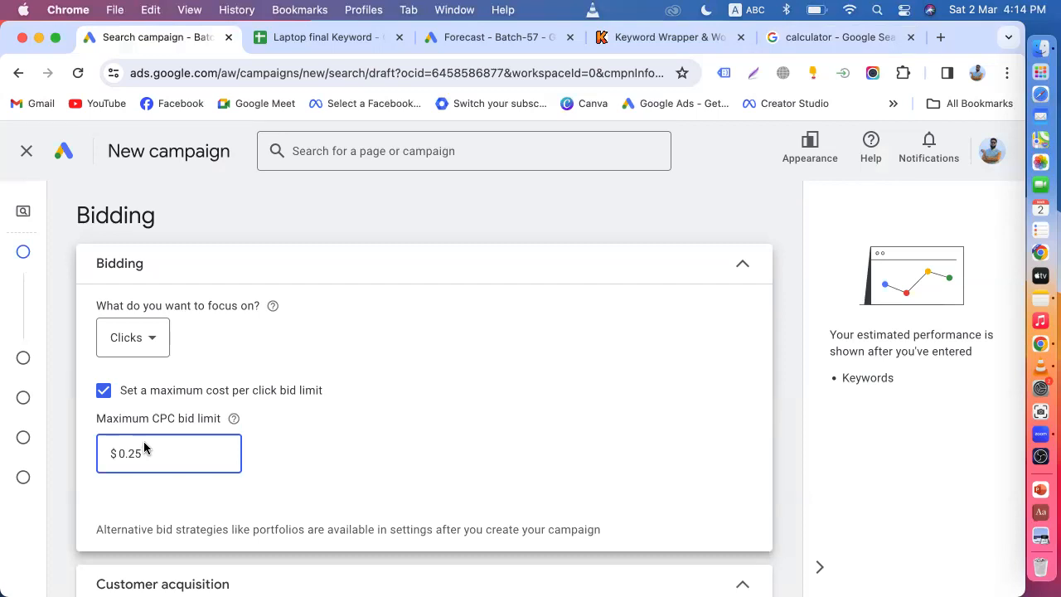
click(813, 40)
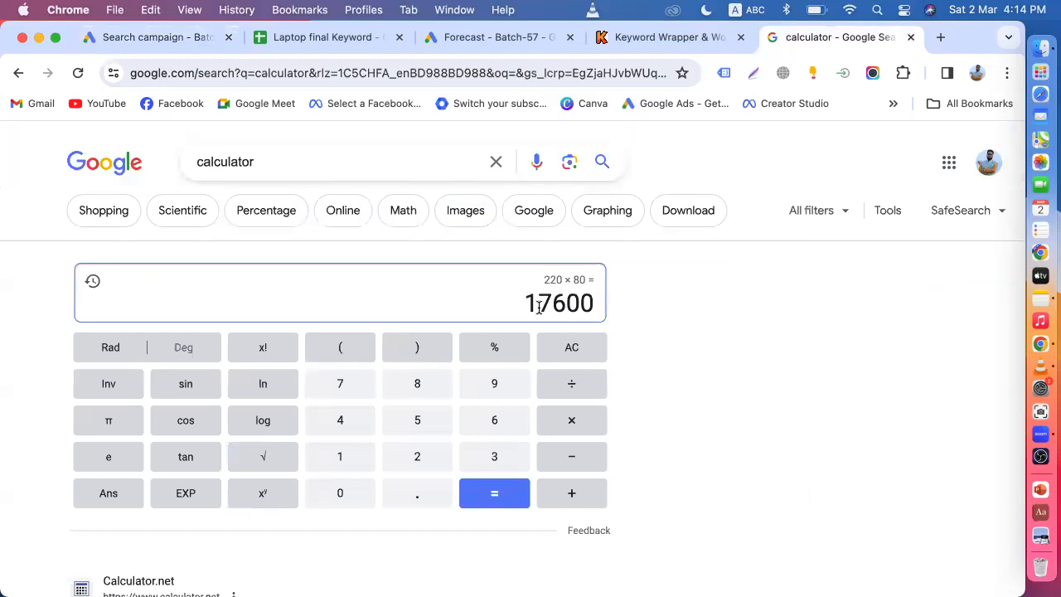
drag(523, 302, 591, 304)
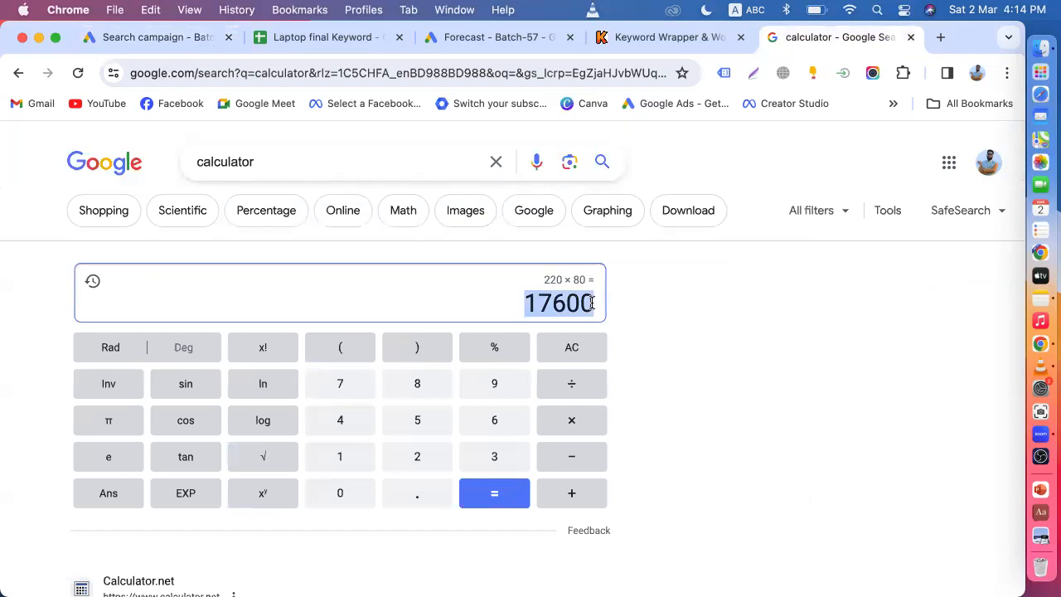
click(522, 305)
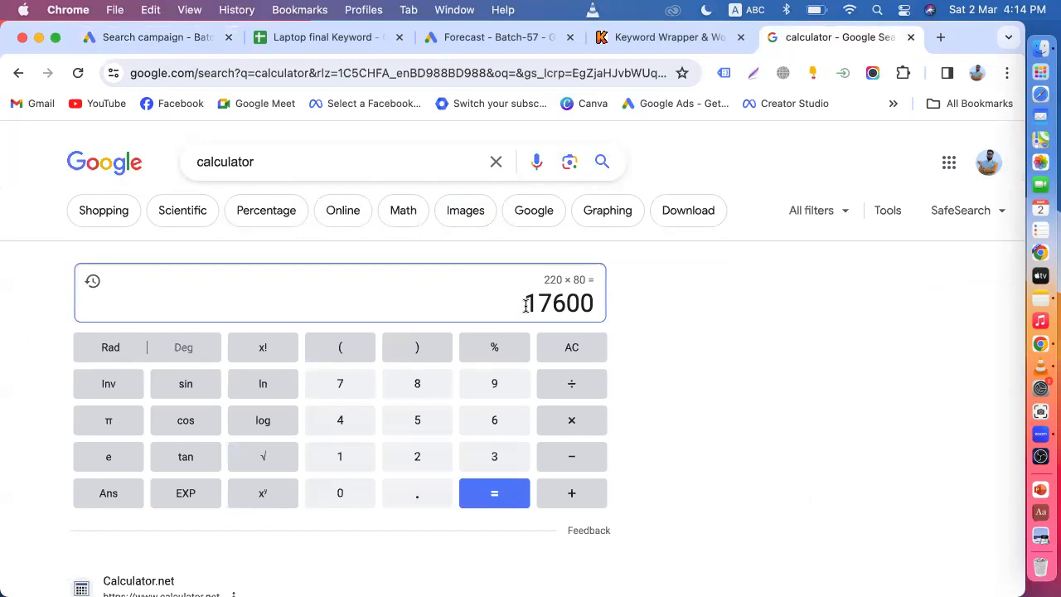
drag(526, 303, 605, 309)
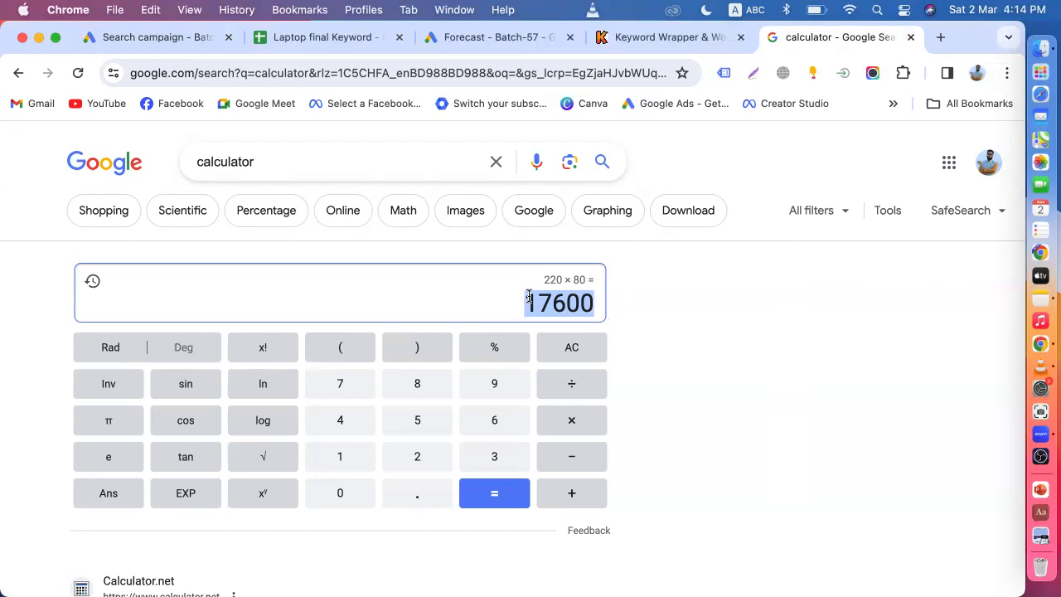
click(166, 38)
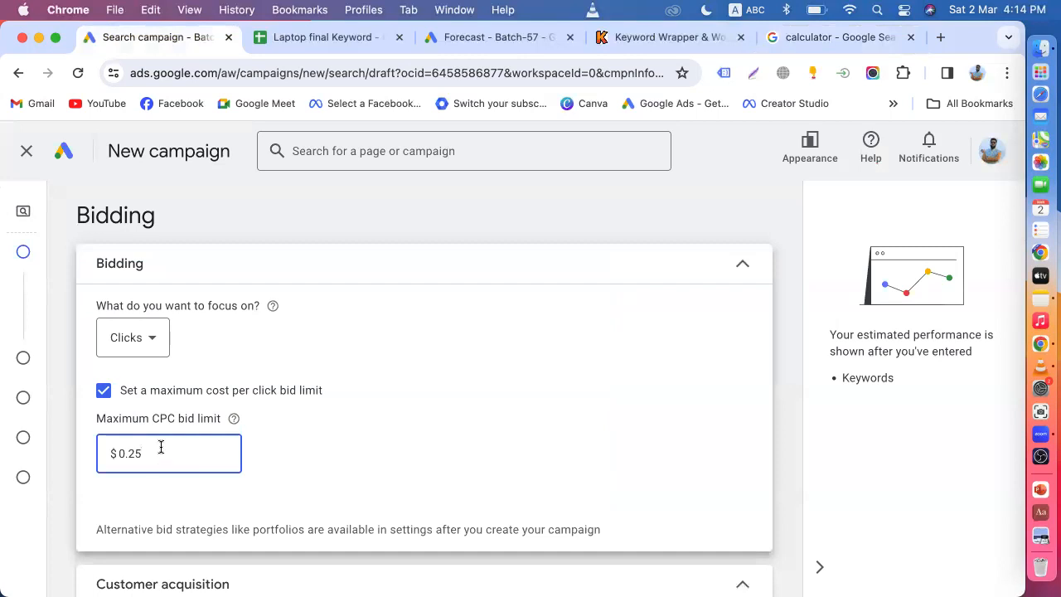
drag(154, 452, 106, 454)
click(146, 456)
click(497, 36)
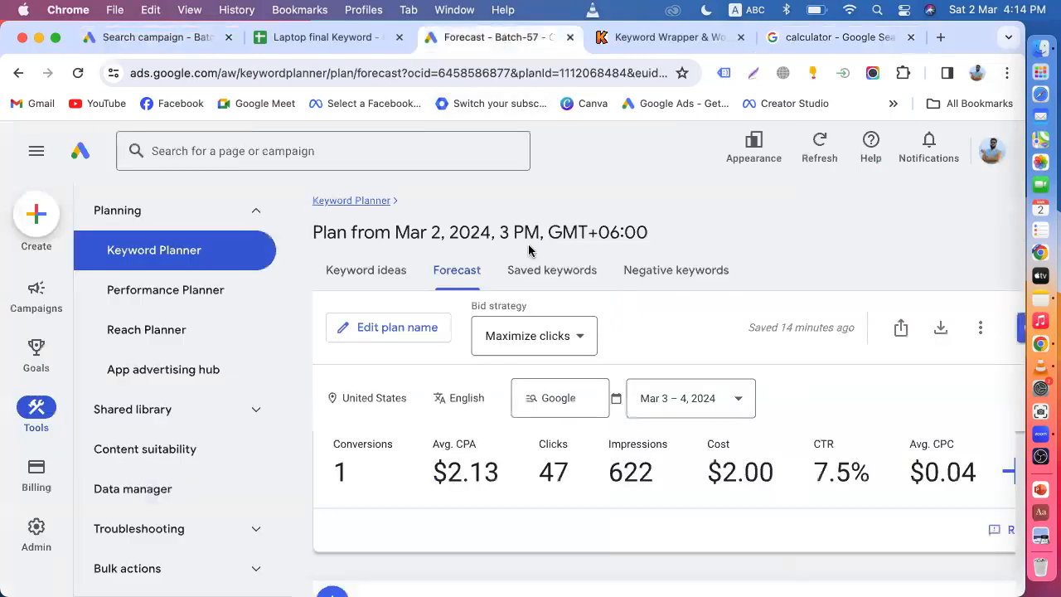
click(806, 39)
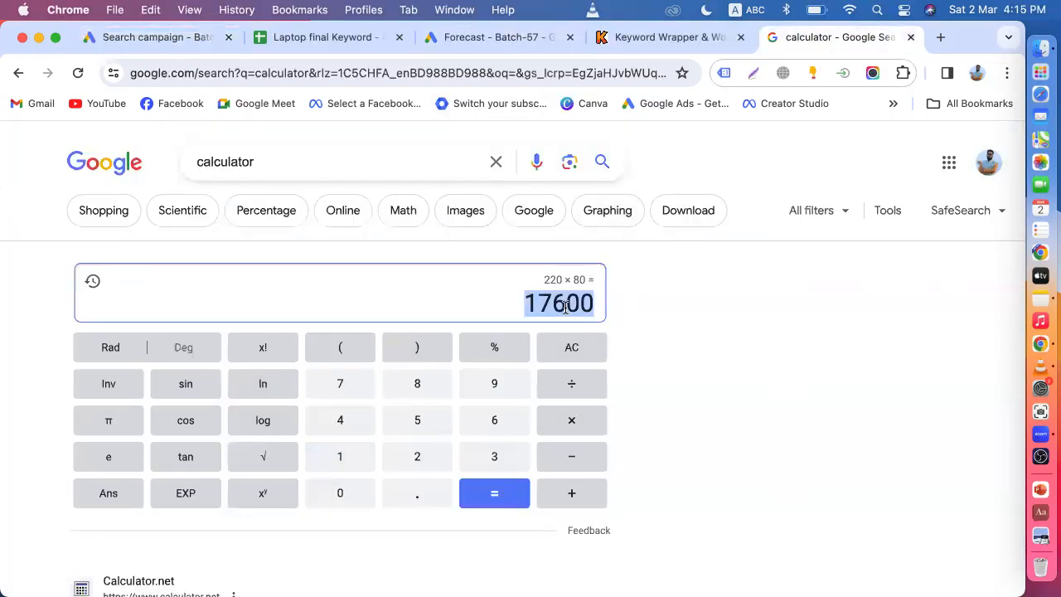
click(528, 301)
drag(528, 301, 576, 301)
click(160, 39)
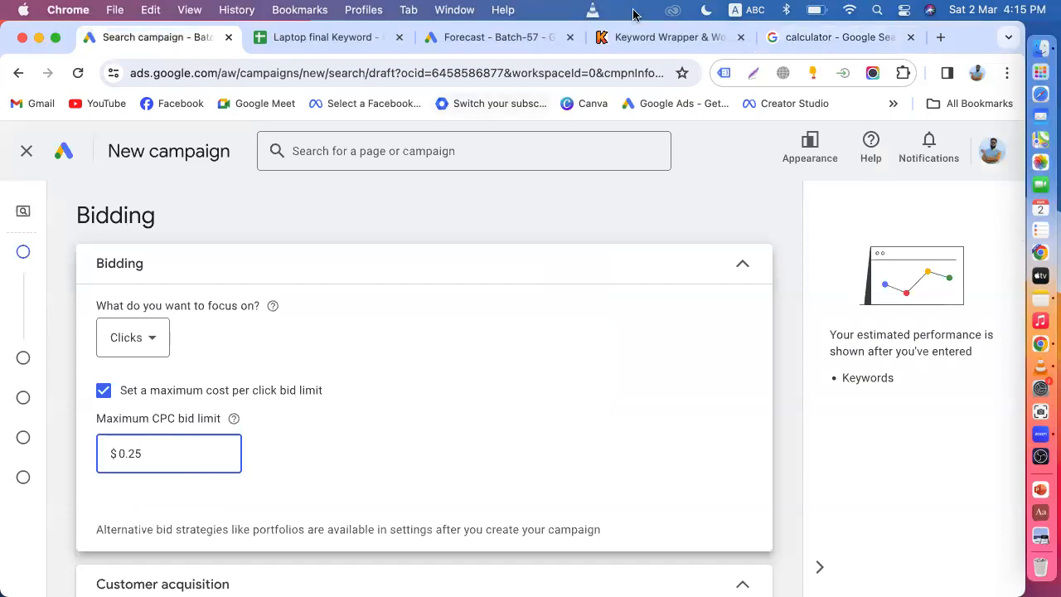
Compare the forecast's Avg. CPC for Mar 3–4, 2024 with the campaign's maximum CPC bid limit, highlighting each value
click(494, 37)
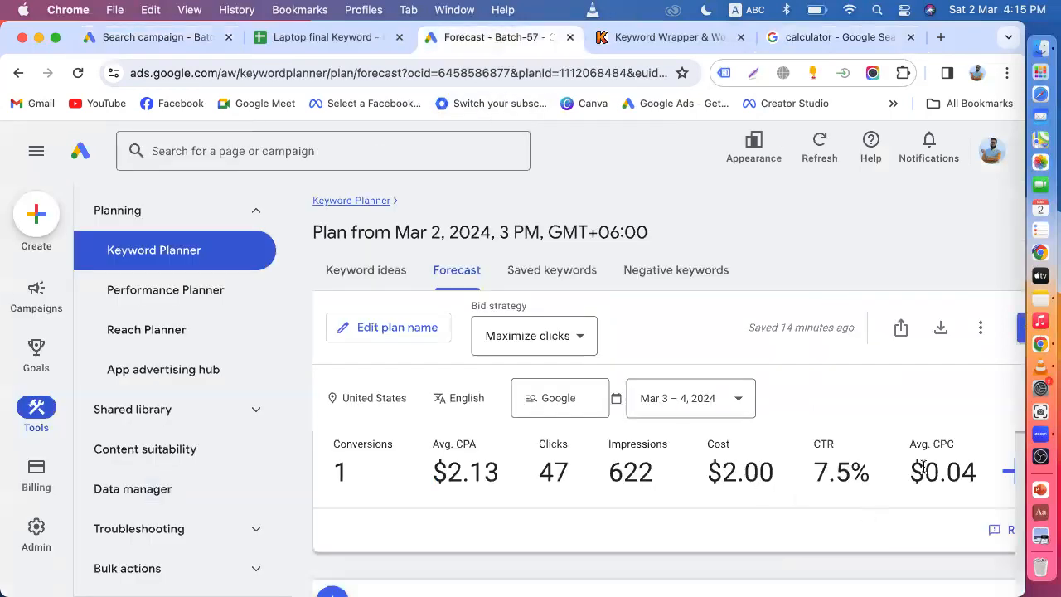
click(141, 37)
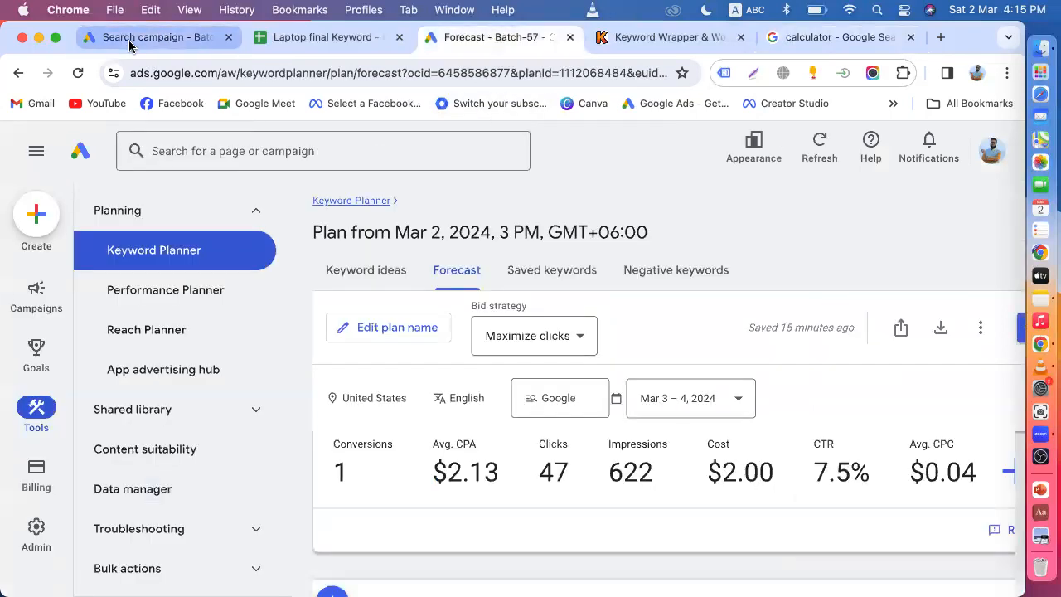
drag(129, 453, 142, 453)
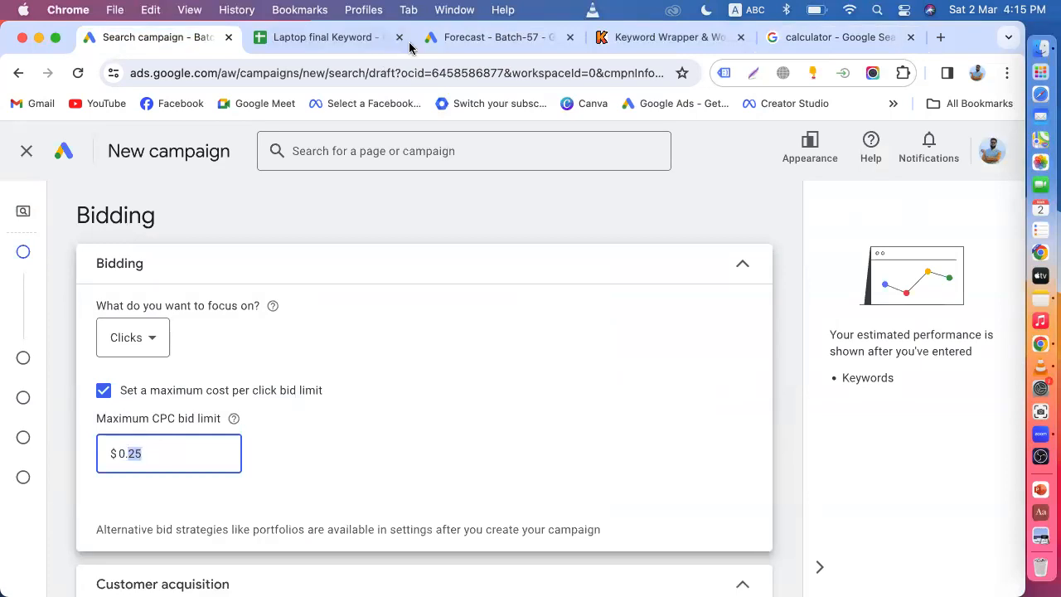
click(485, 38)
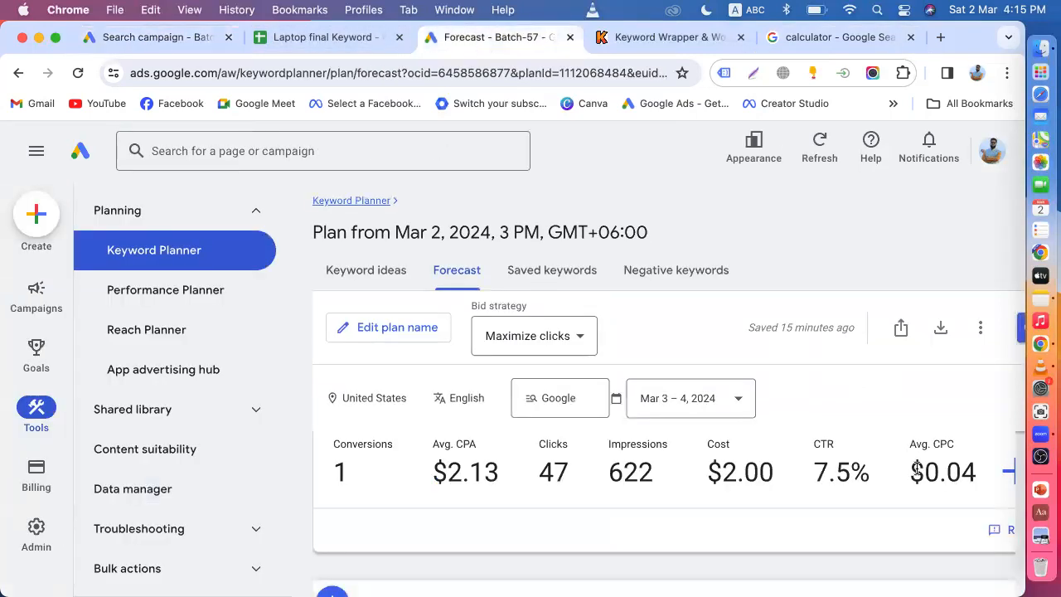
drag(912, 471, 977, 472)
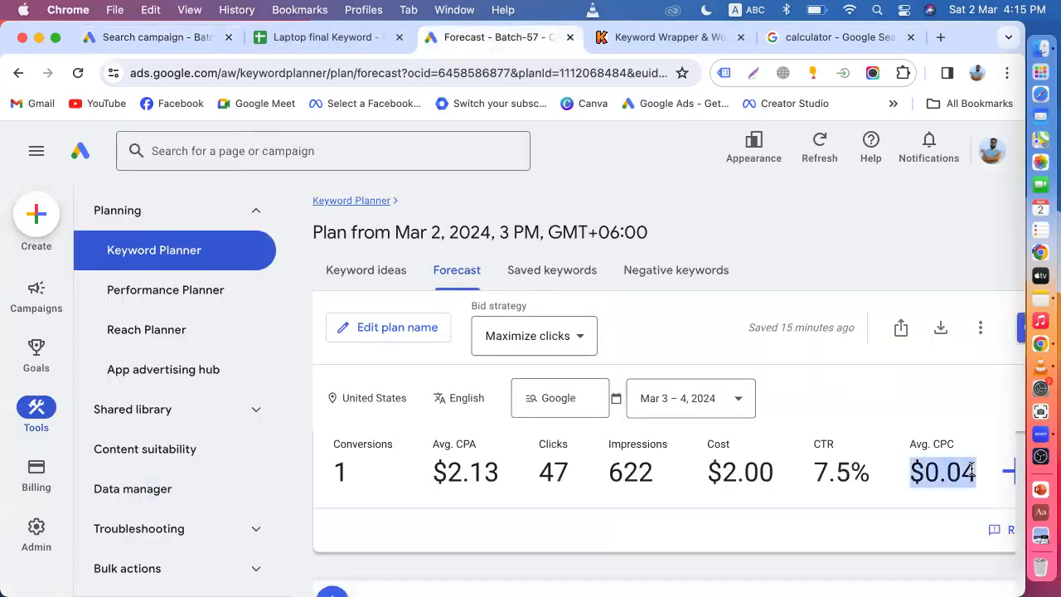
click(153, 37)
click(147, 449)
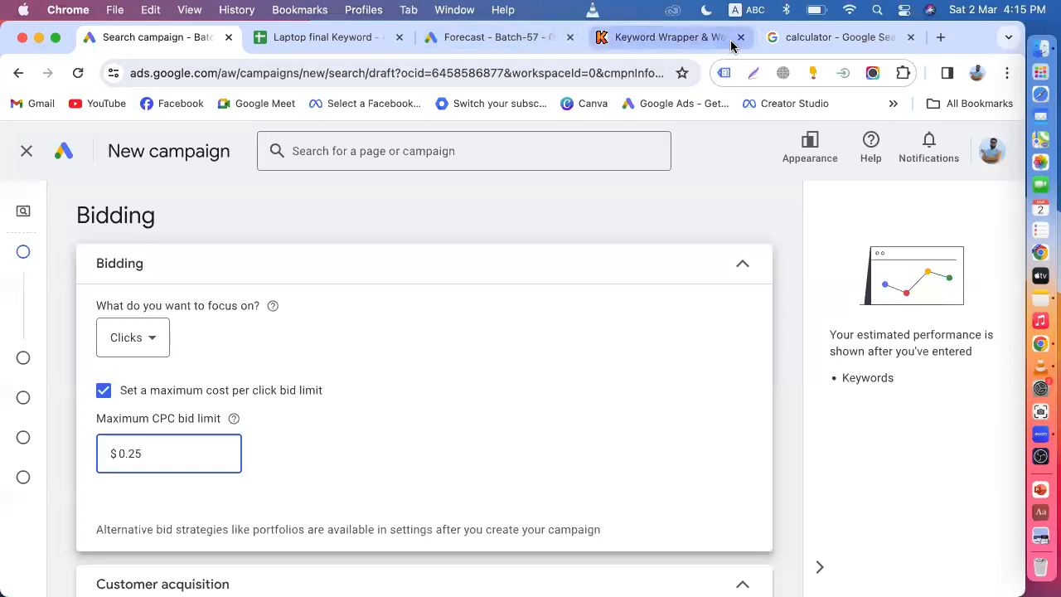
Recheck the calculator result and set the campaign's maximum CPC bid limit to $0.20
click(814, 39)
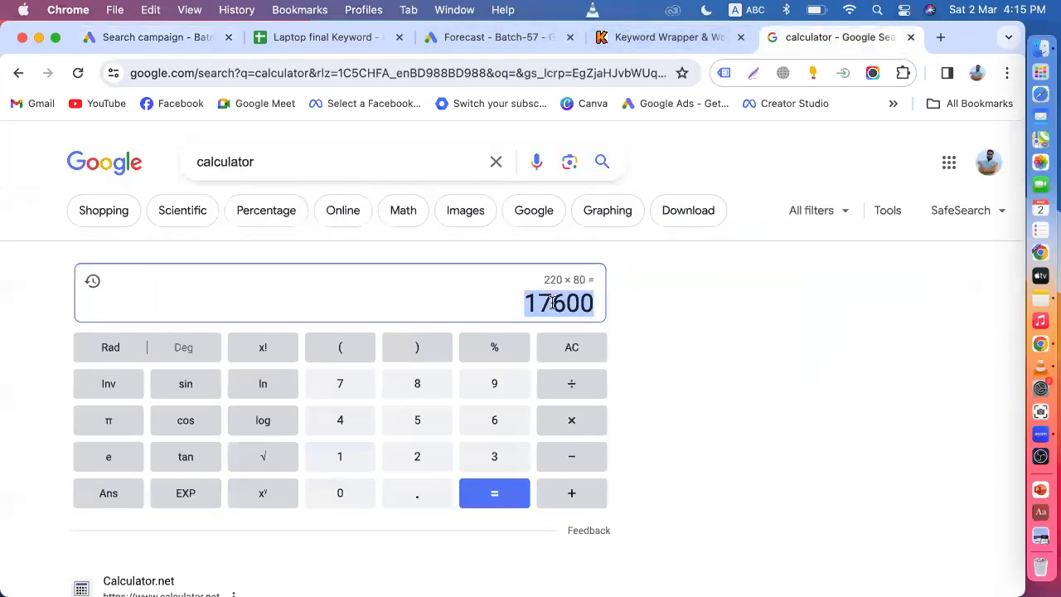
click(146, 39)
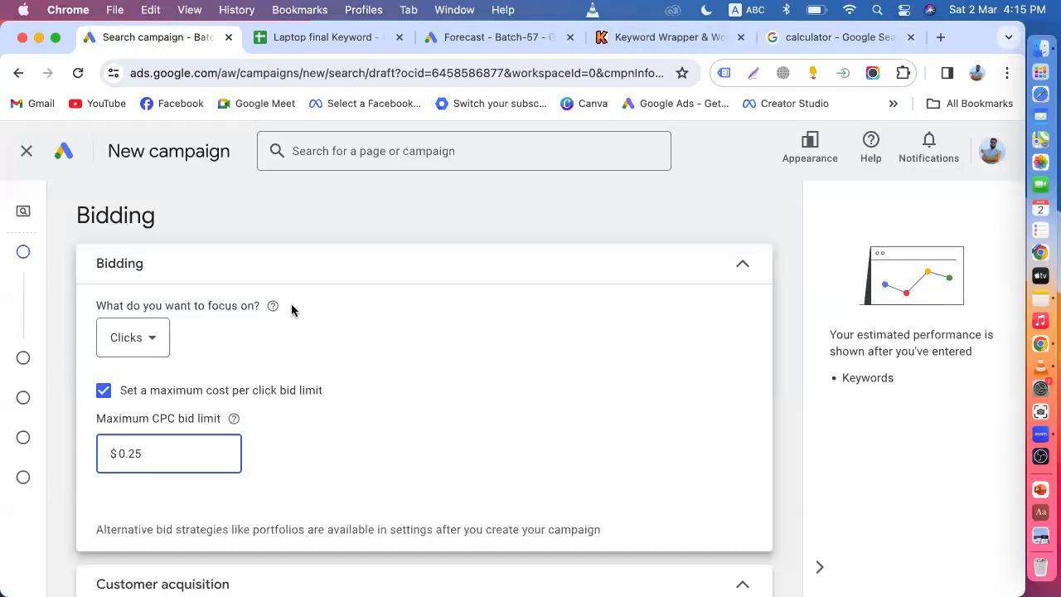
key(BackSpace)
text(0)
click(407, 409)
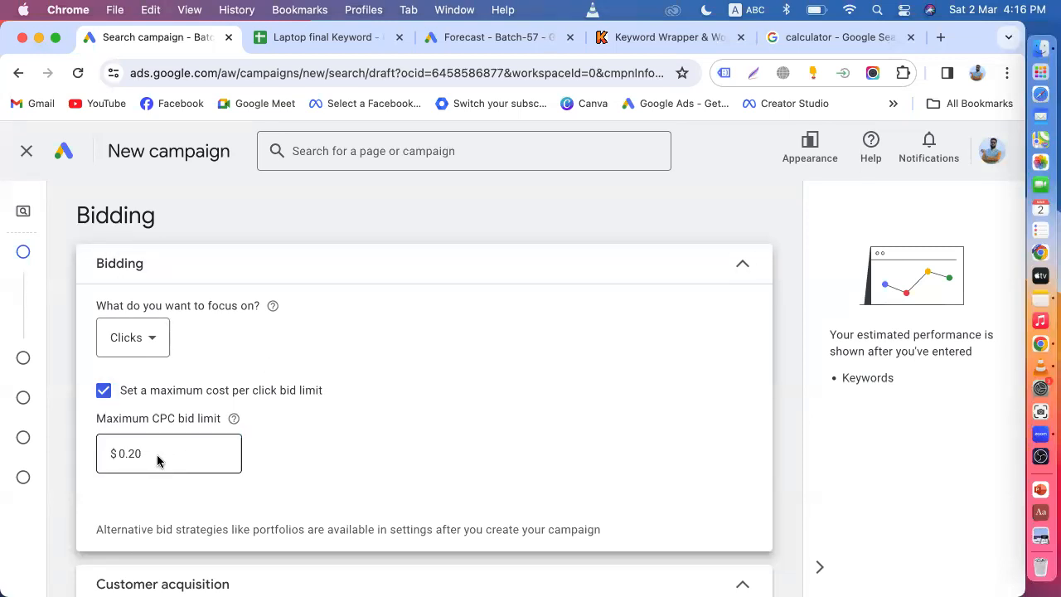
Check the $0.20 maximum CPC bid limit against the Keyword Planner forecast figures, highlighting the limit in the Bidding settings
click(484, 37)
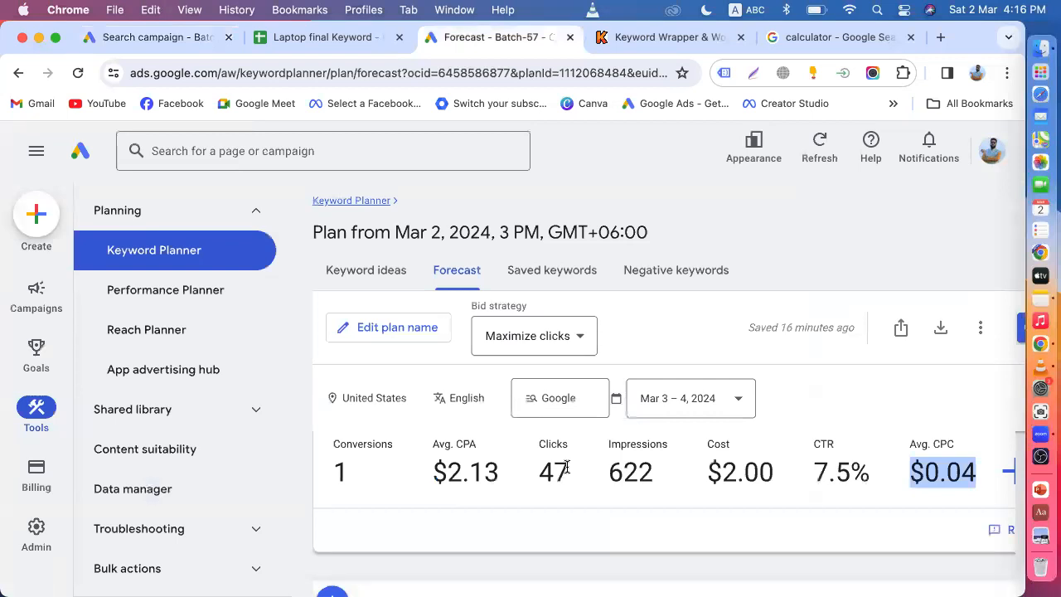
click(166, 38)
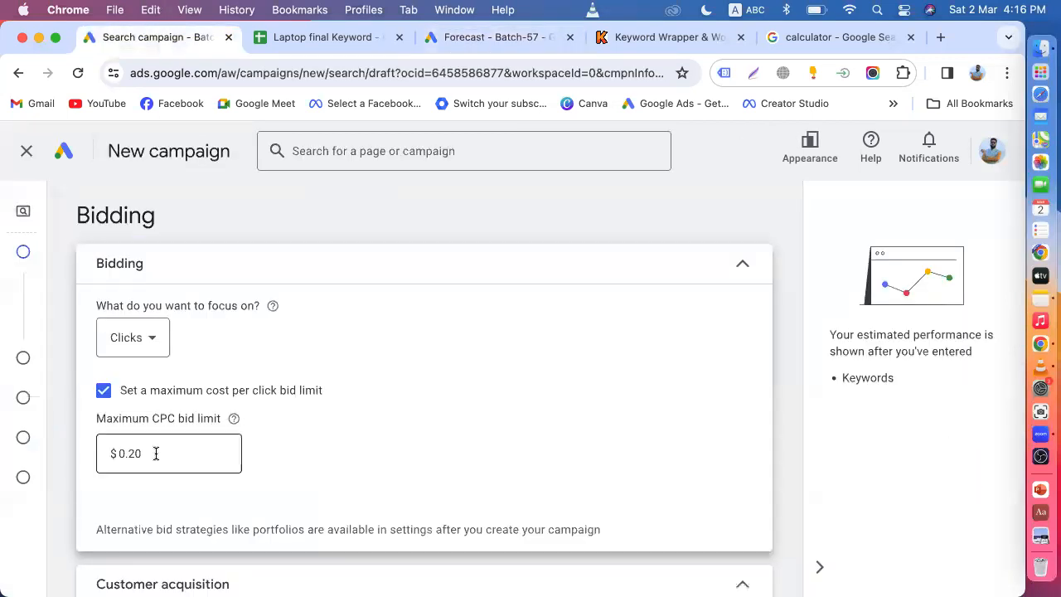
drag(156, 453, 109, 456)
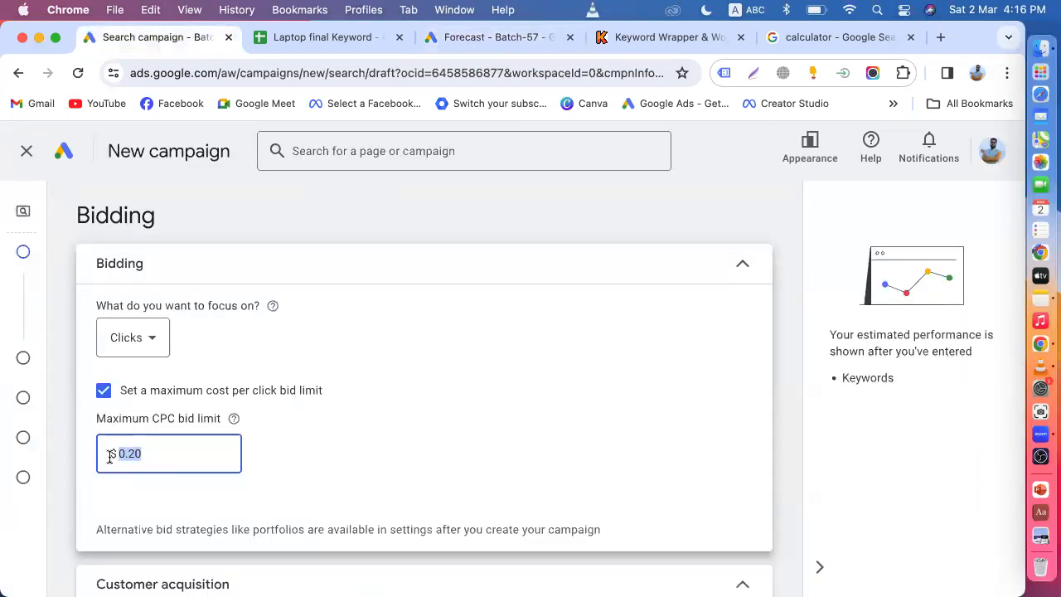
click(164, 448)
click(476, 37)
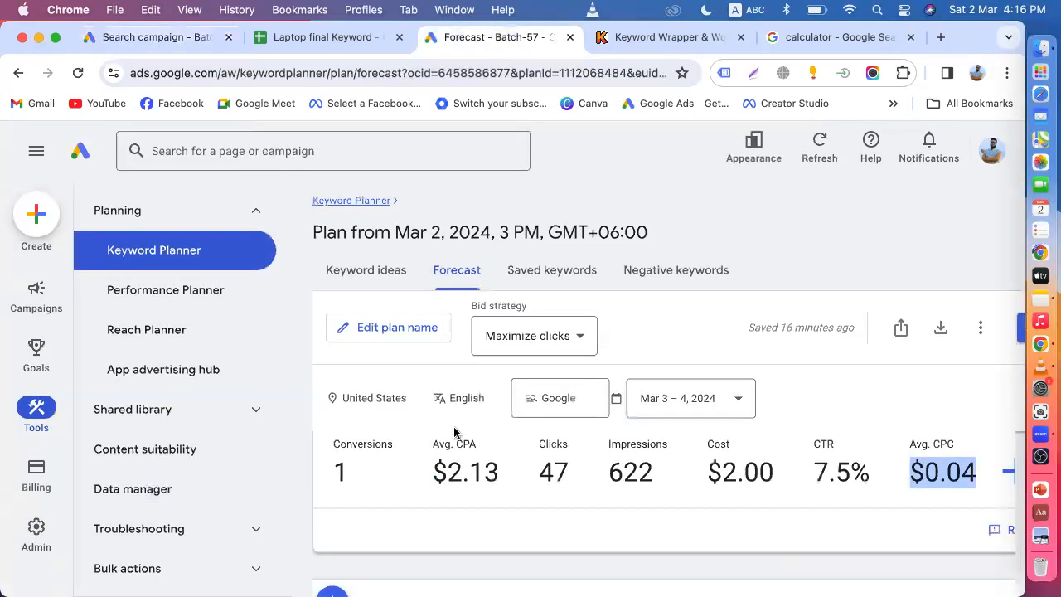
click(145, 38)
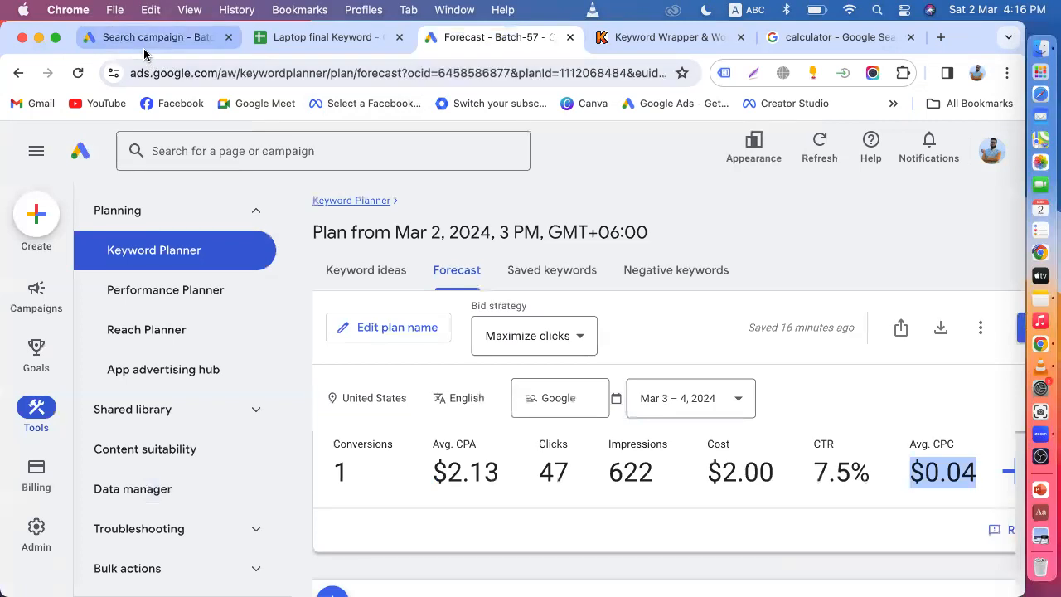
scroll(369, 436, down, 1)
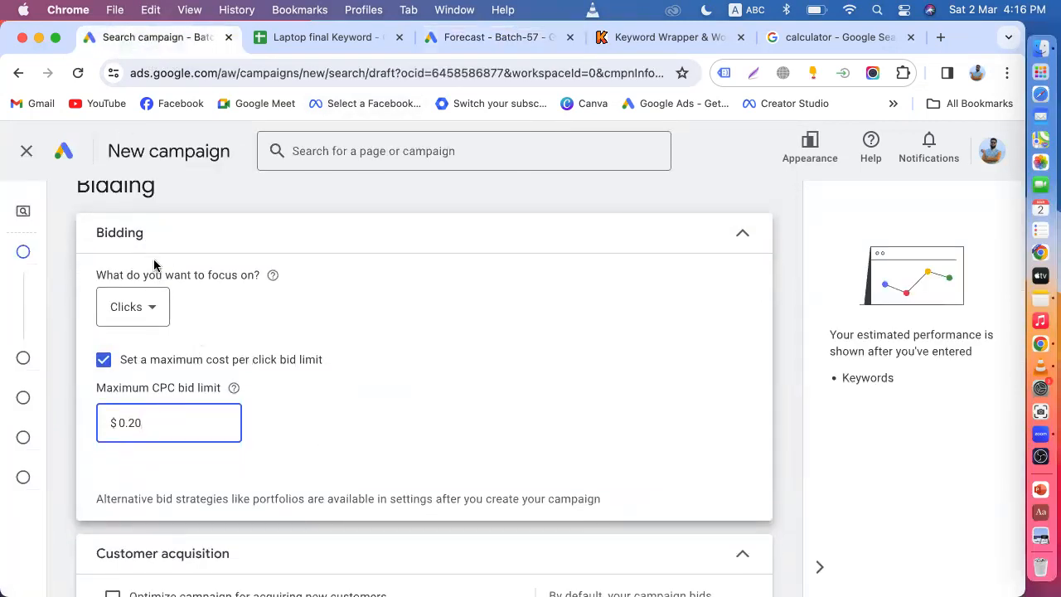
Switch to Notes and review the Google Search Ads setup checklist, highlighting Bid/Bidding Setup and keywords Research, and return to the campaign
click(1031, 294)
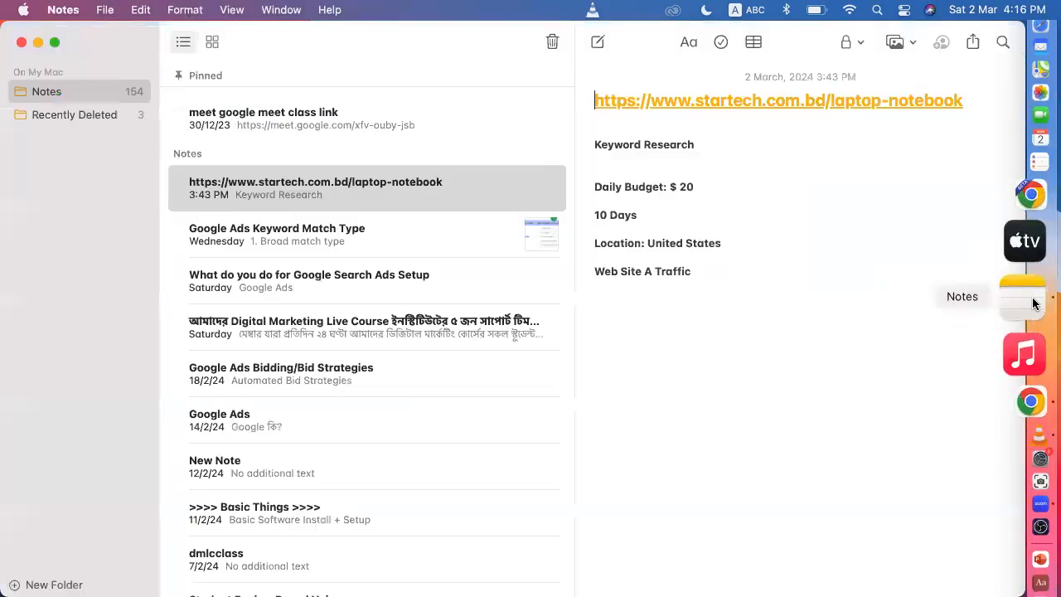
click(325, 235)
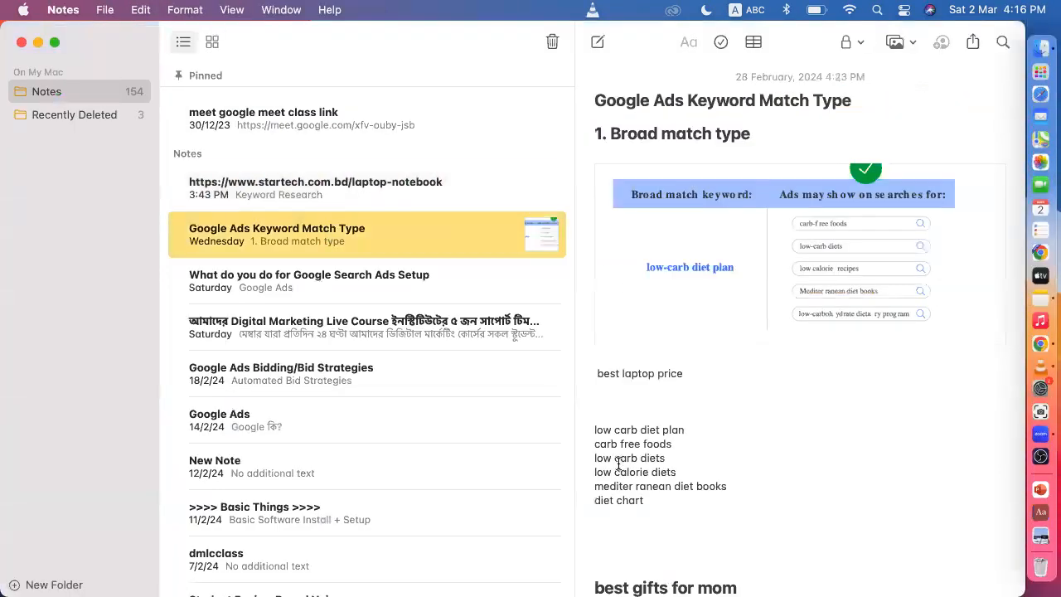
click(303, 277)
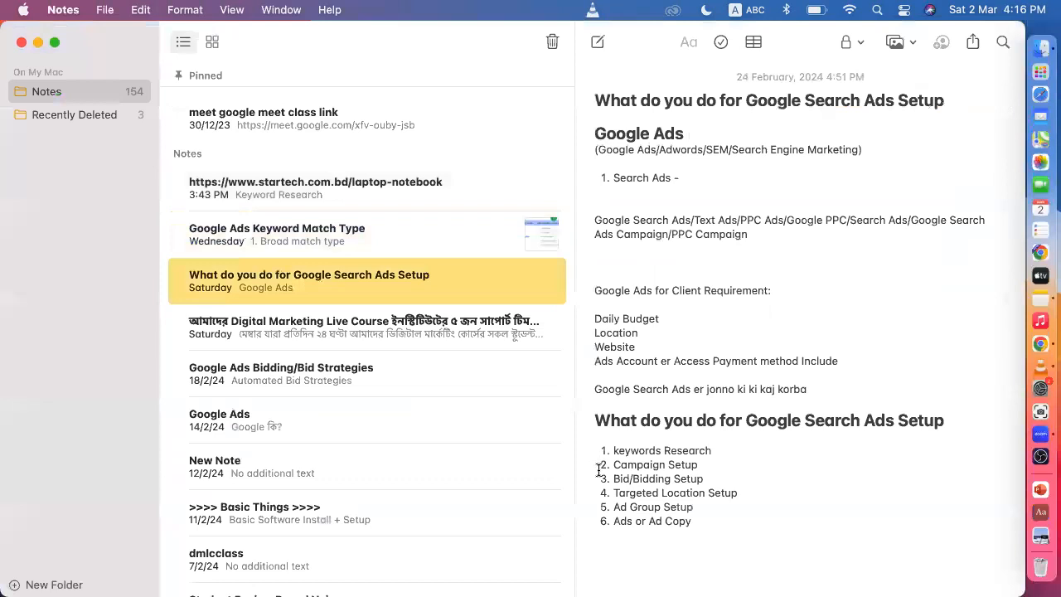
scroll(613, 451, down, 2)
drag(614, 441, 698, 439)
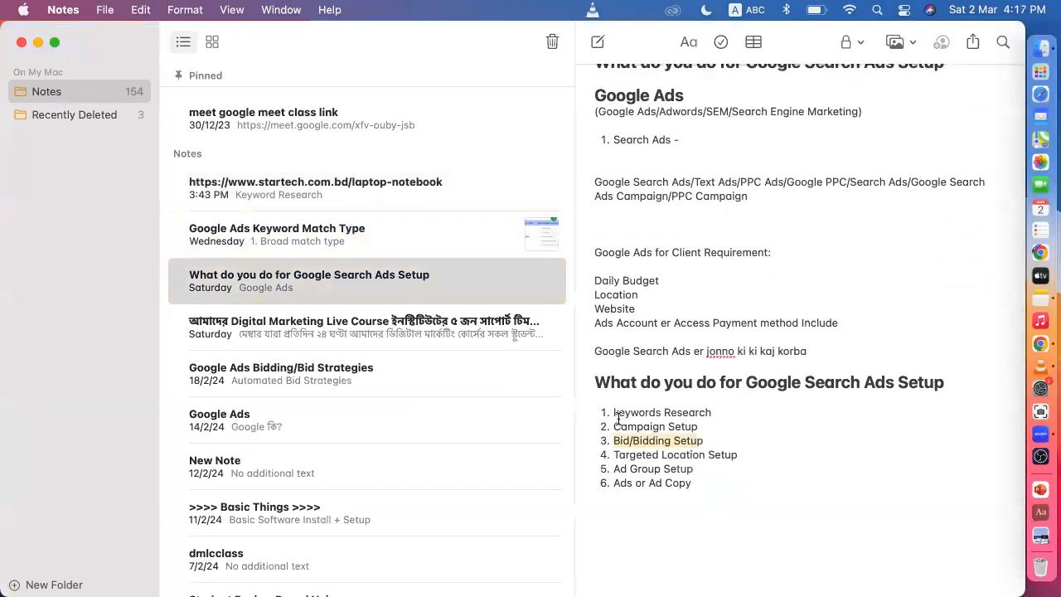
drag(613, 412, 716, 412)
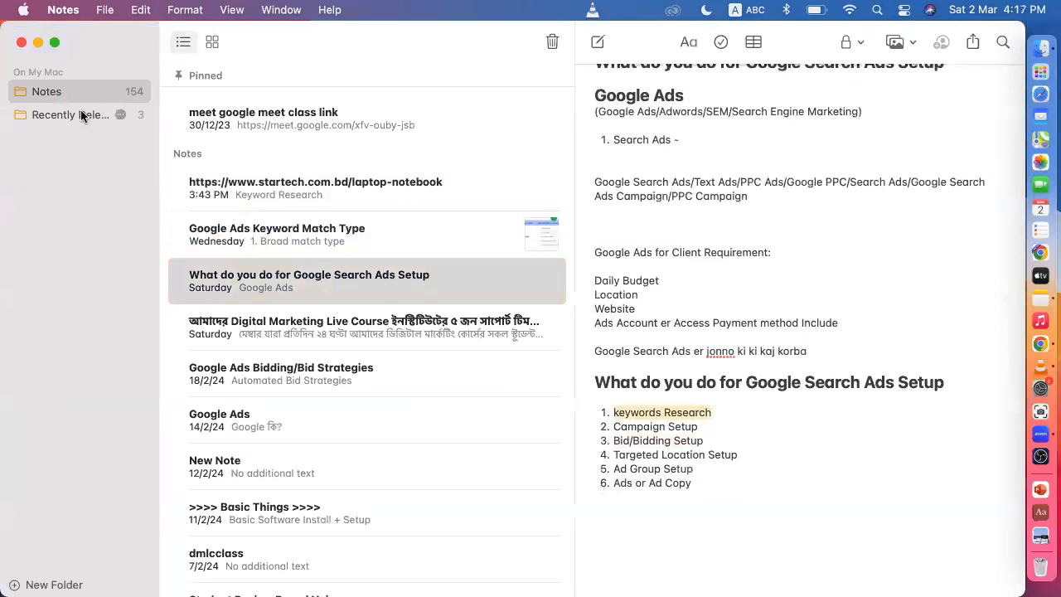
click(36, 43)
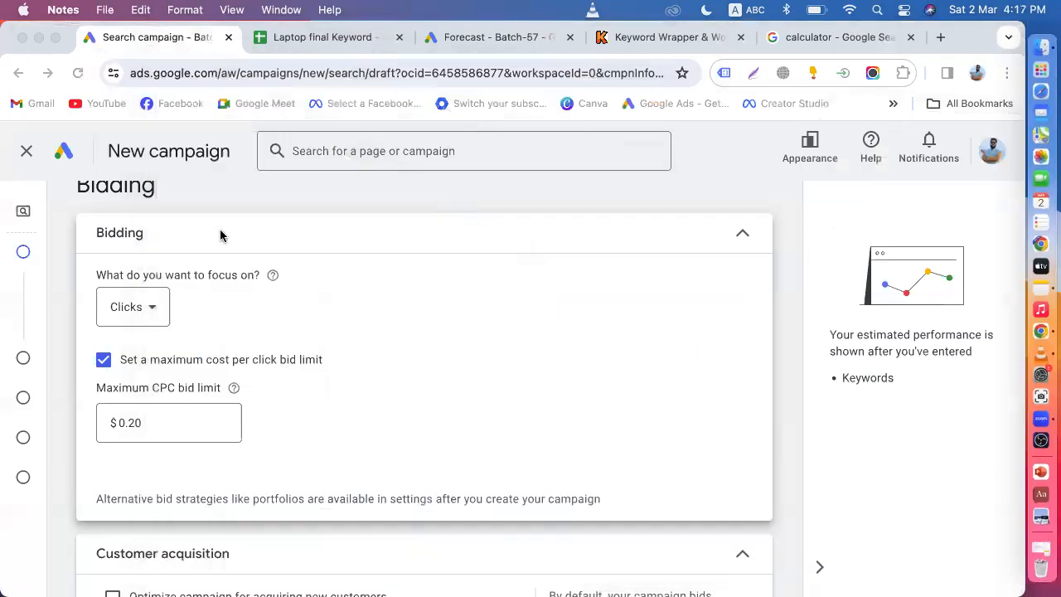
Keep Clicks as the bidding focus and check the Keyword Planner forecast, highlighting the Conversions and Avg. CPA figures
click(152, 308)
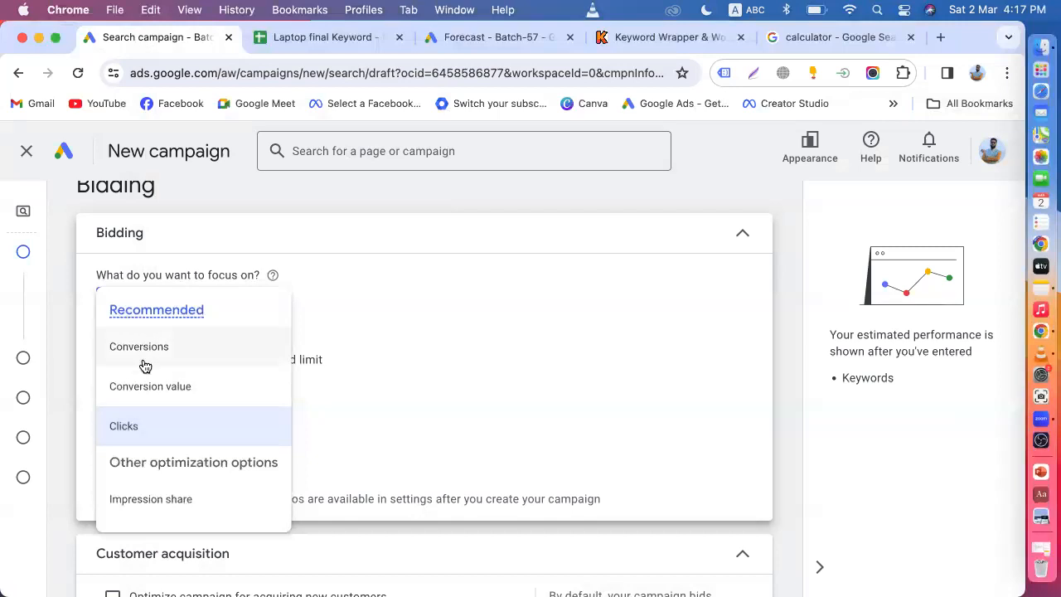
click(147, 432)
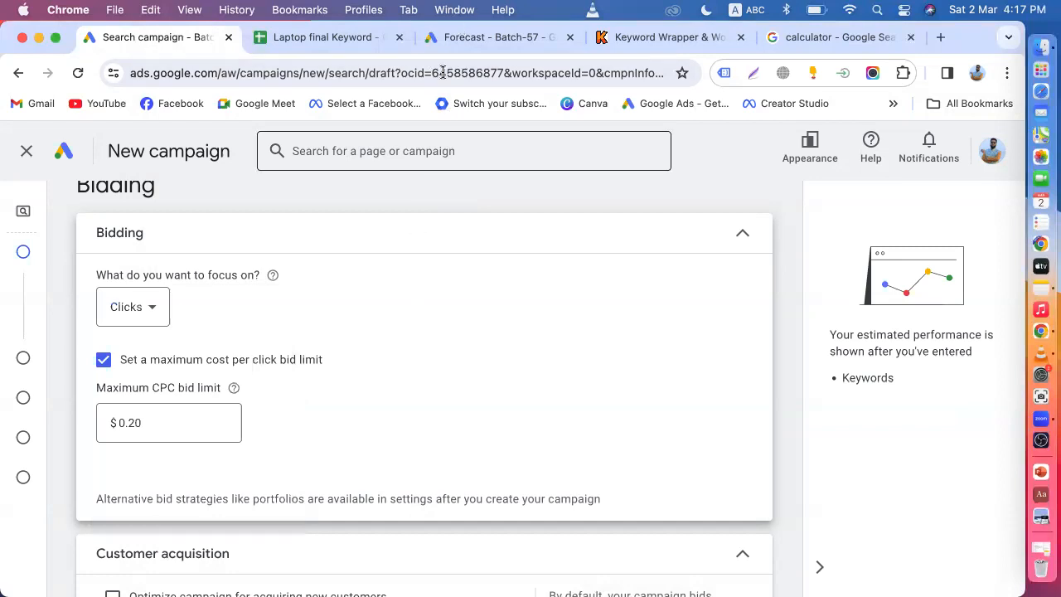
click(457, 41)
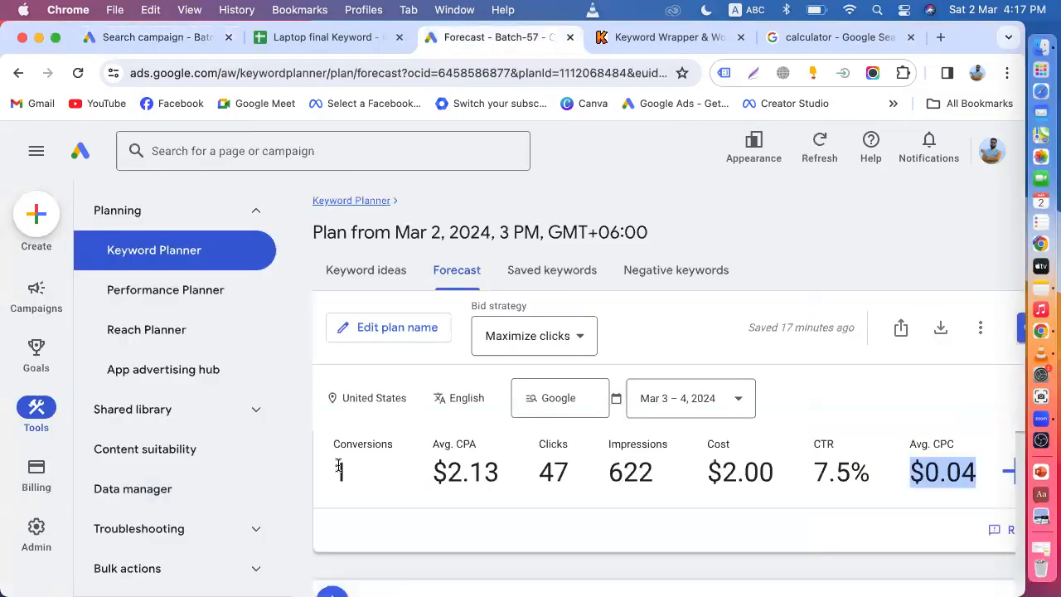
drag(337, 466, 359, 477)
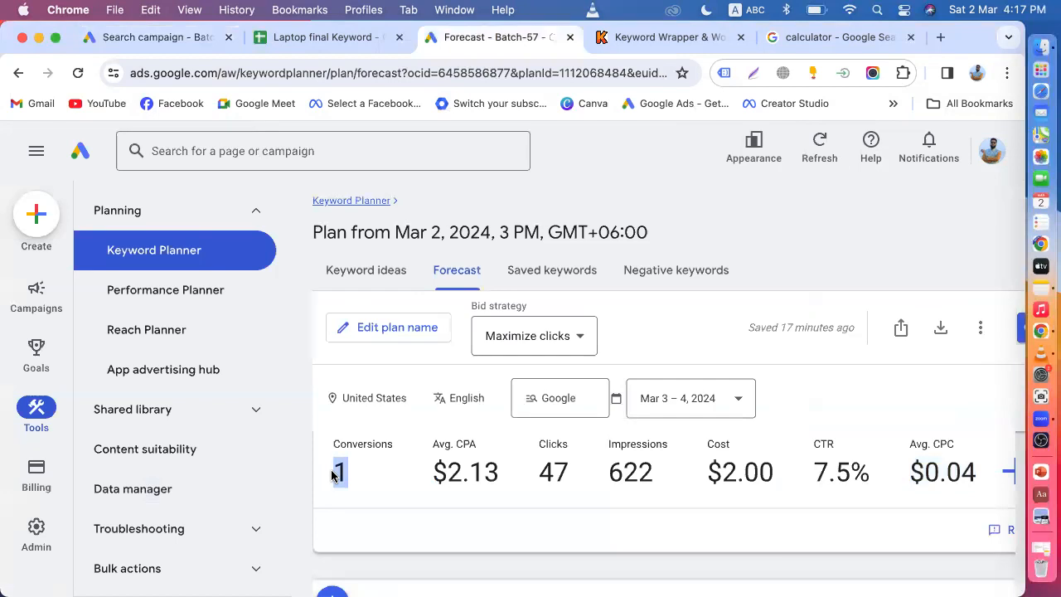
drag(449, 469, 498, 471)
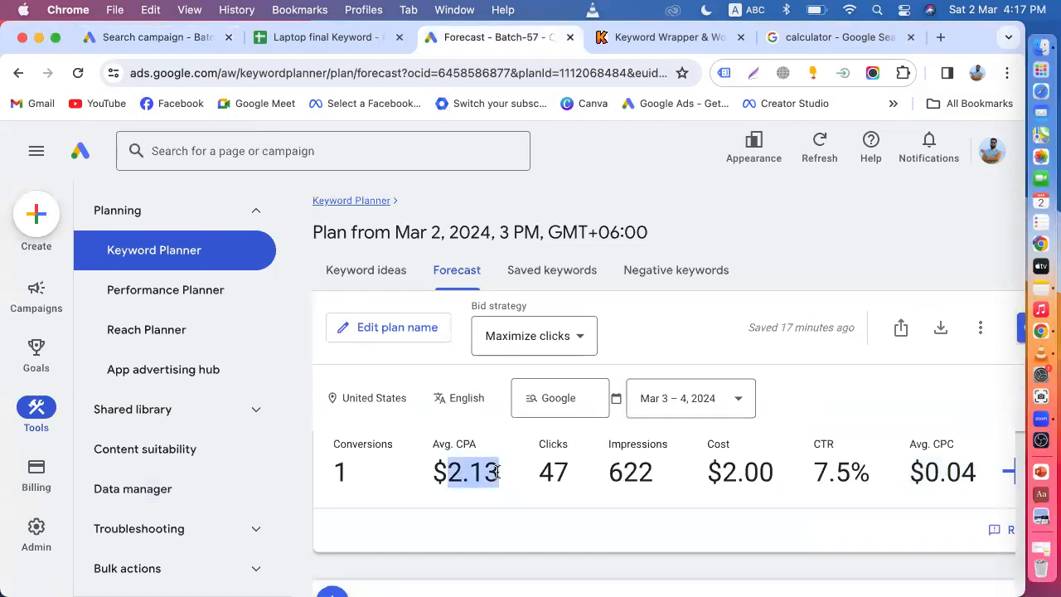
click(496, 471)
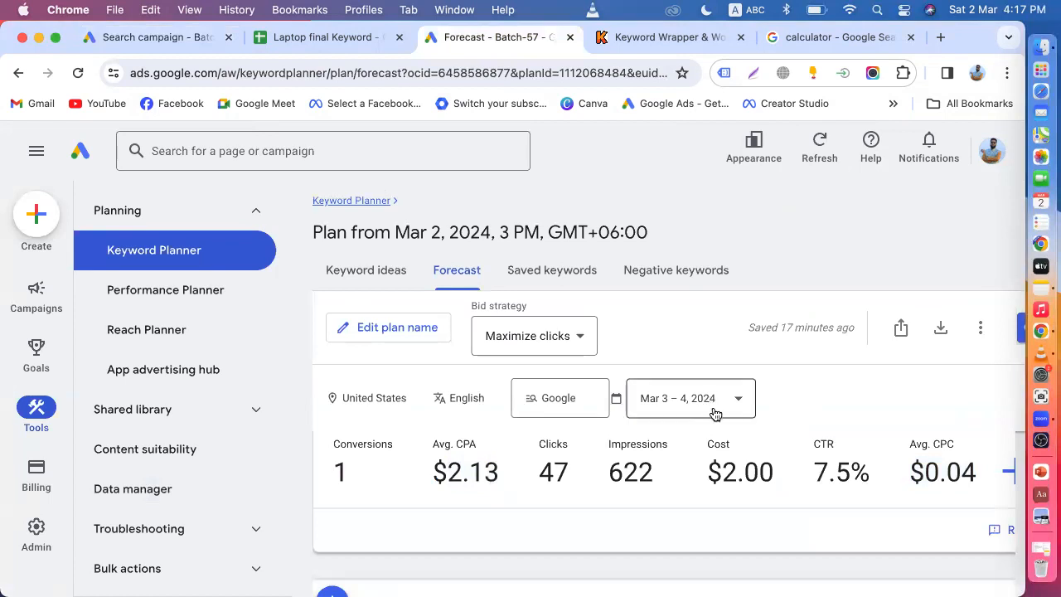
Examine the forecast's plan summary and average daily budget, and highlight the Avg. CPA and Clicks figures below it
scroll(658, 444, up, 5)
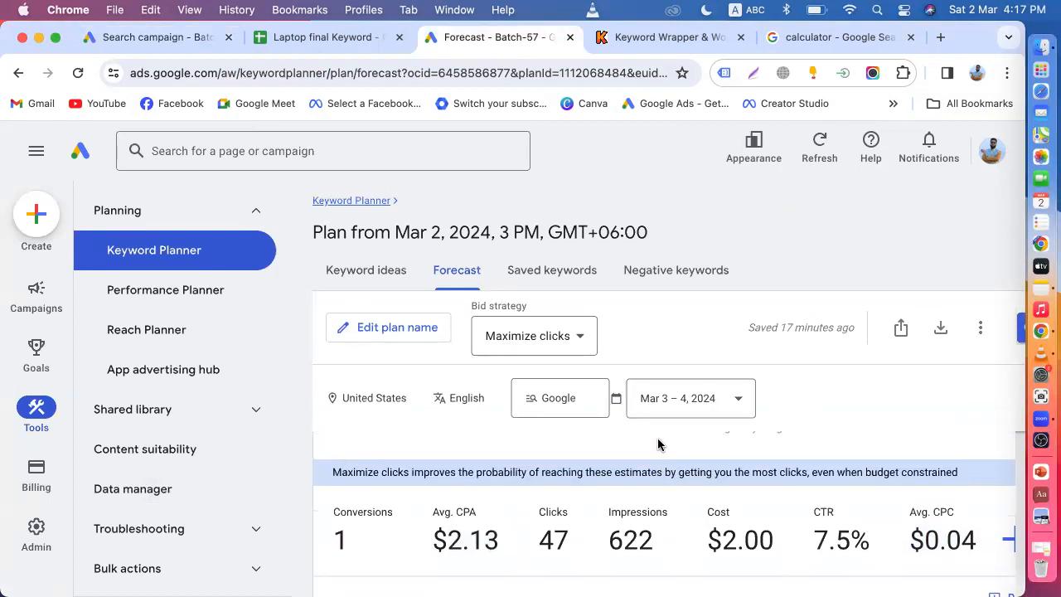
scroll(658, 443, down, 4)
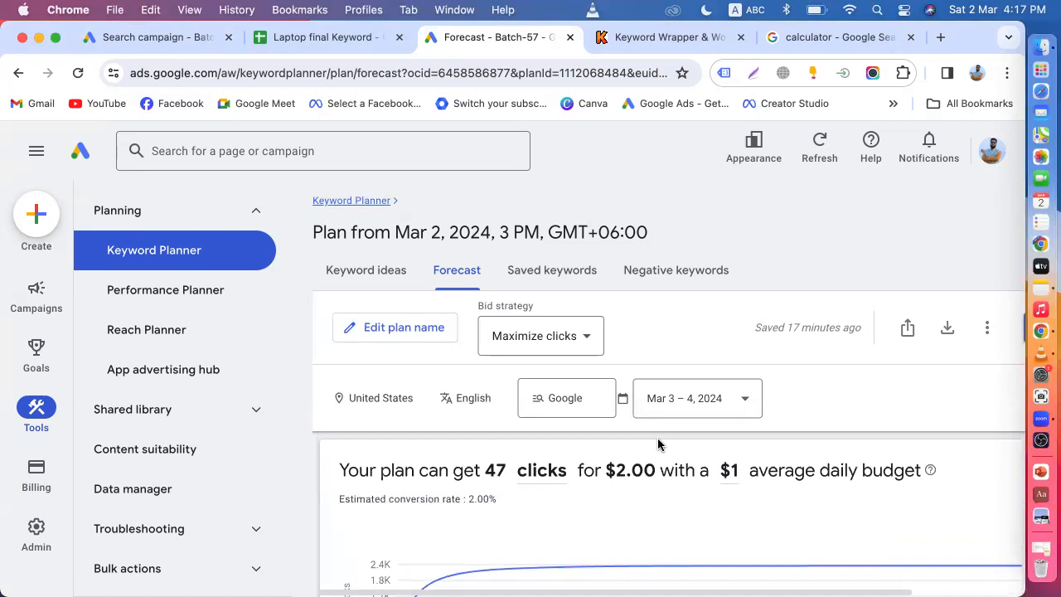
scroll(658, 444, up, 1)
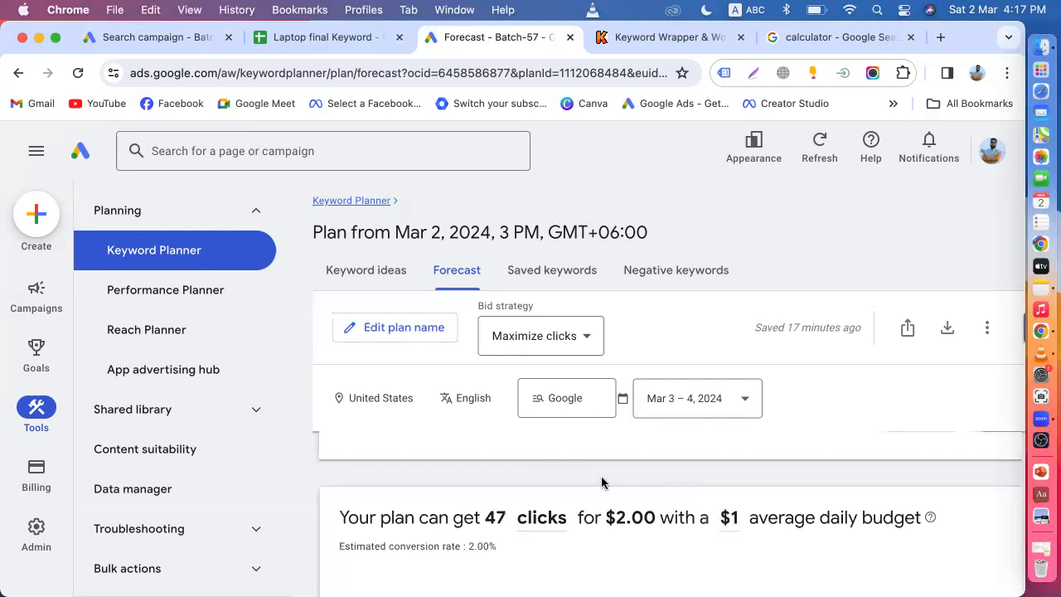
scroll(603, 482, down, 5)
scroll(602, 481, down, 3)
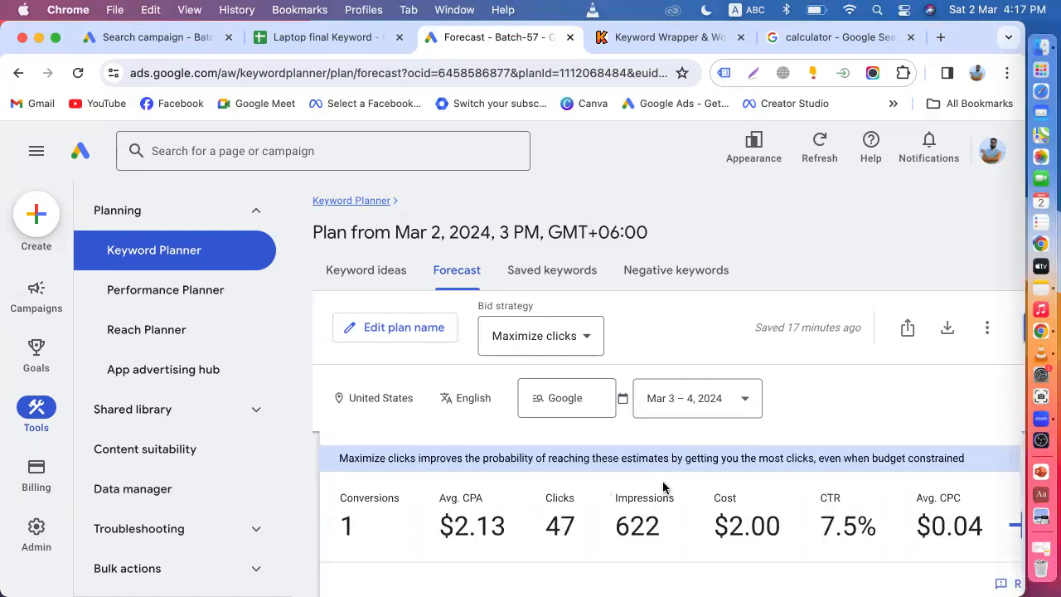
scroll(685, 497, down, 1)
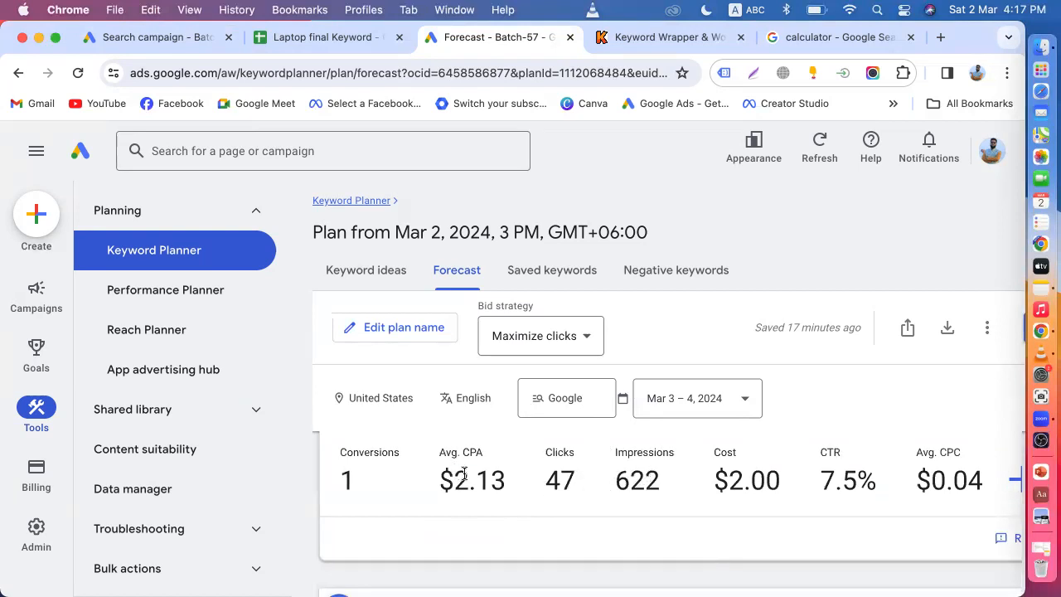
drag(464, 477, 500, 481)
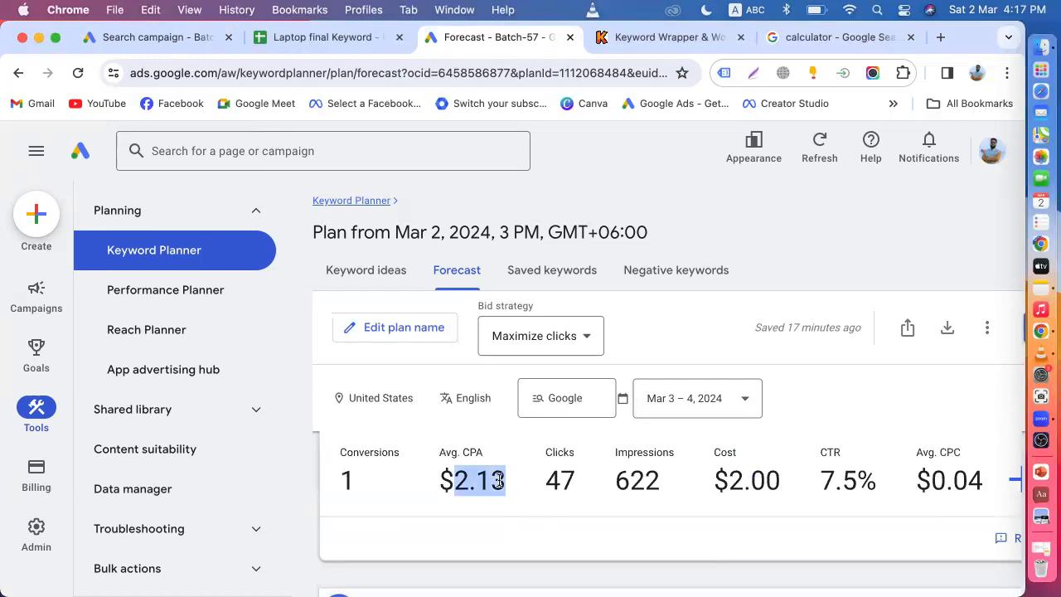
drag(341, 477, 572, 475)
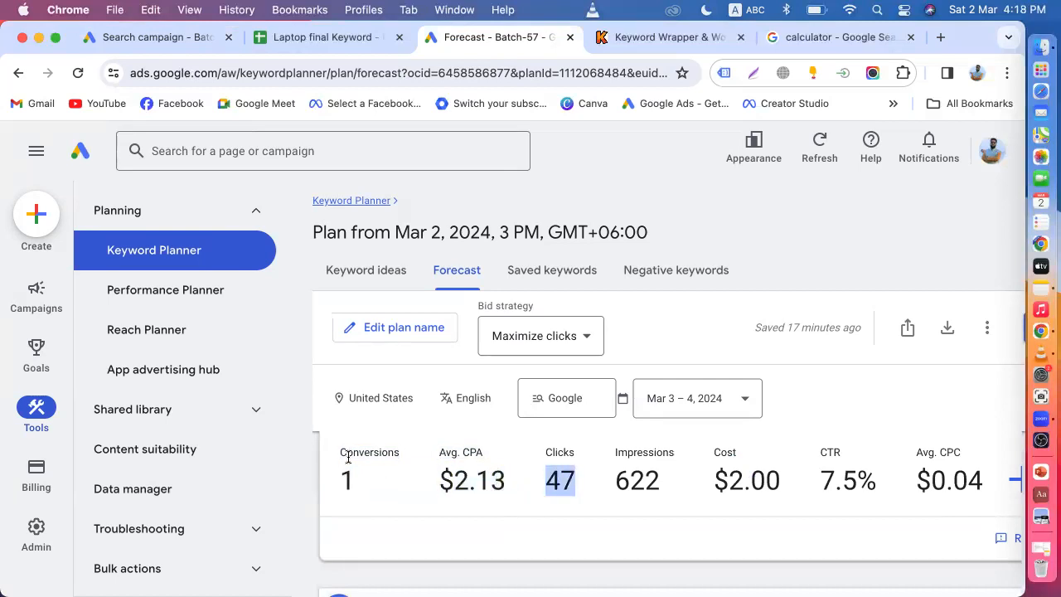
drag(453, 479, 504, 479)
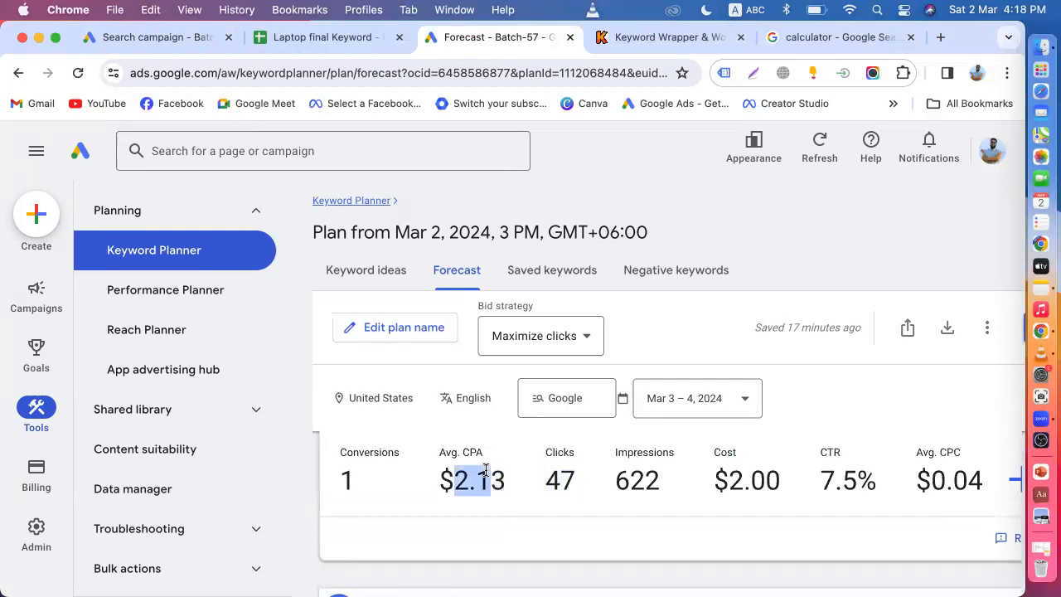
Switch to Notes and review the setup checklist, highlighting Campaign Setup, Bid/Bidding Setup and Targeted Location Setup, and return to the campaign
click(152, 38)
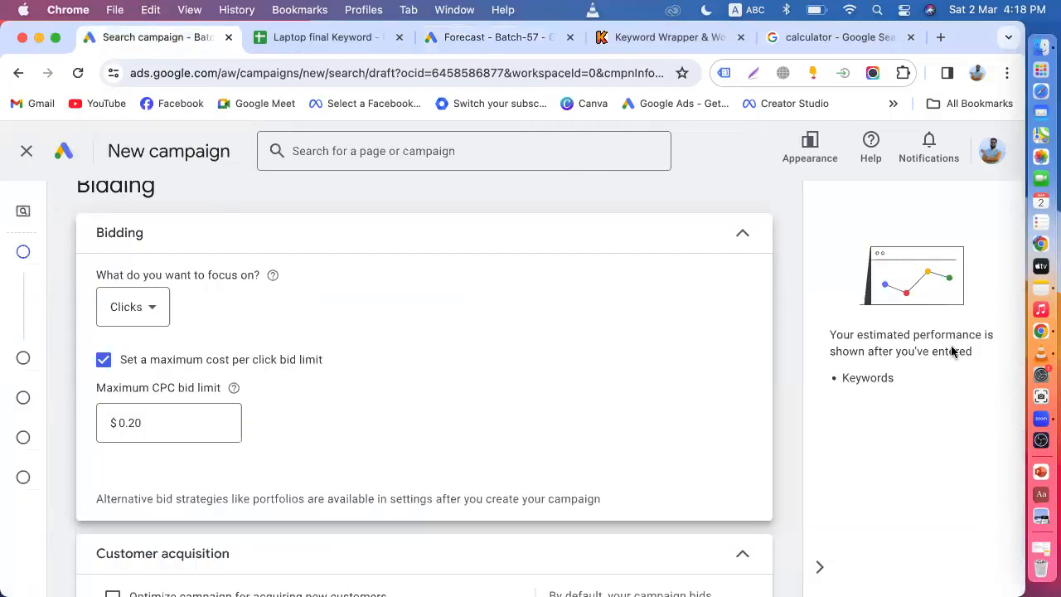
click(1030, 288)
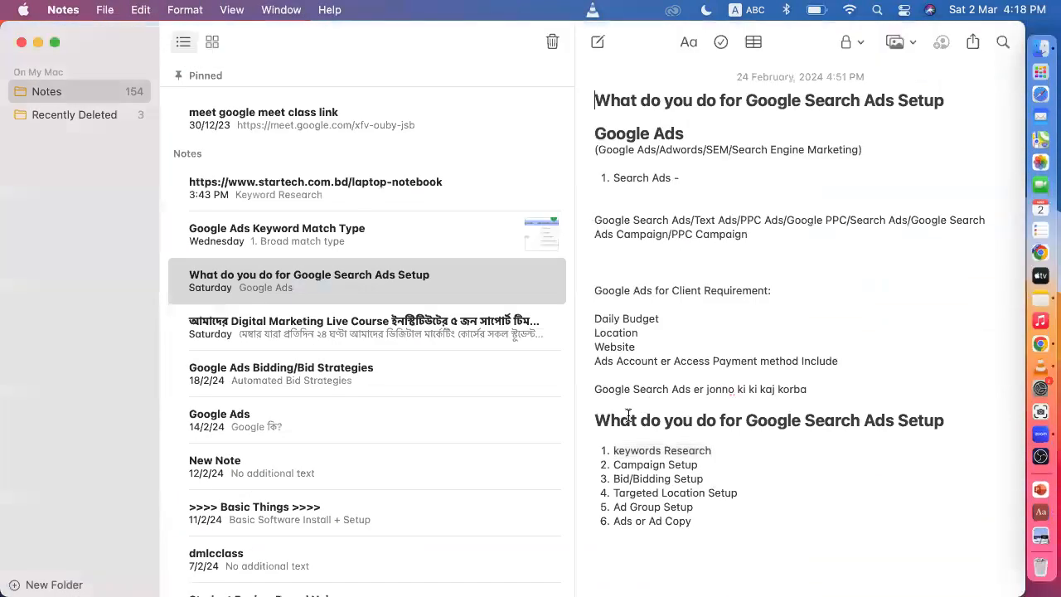
scroll(613, 412, down, 2)
triple_click(709, 410)
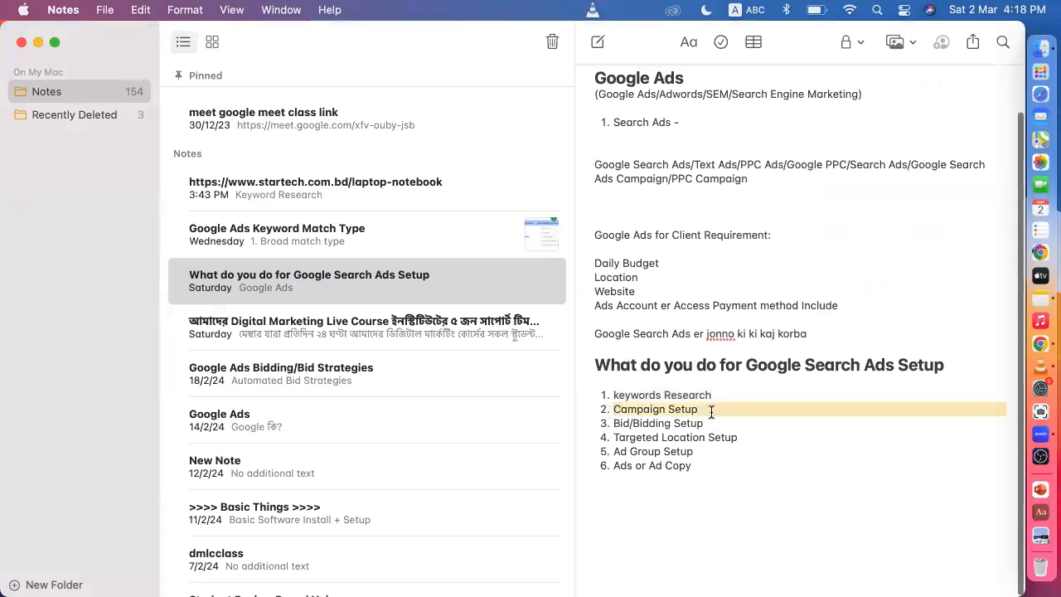
drag(610, 423, 709, 423)
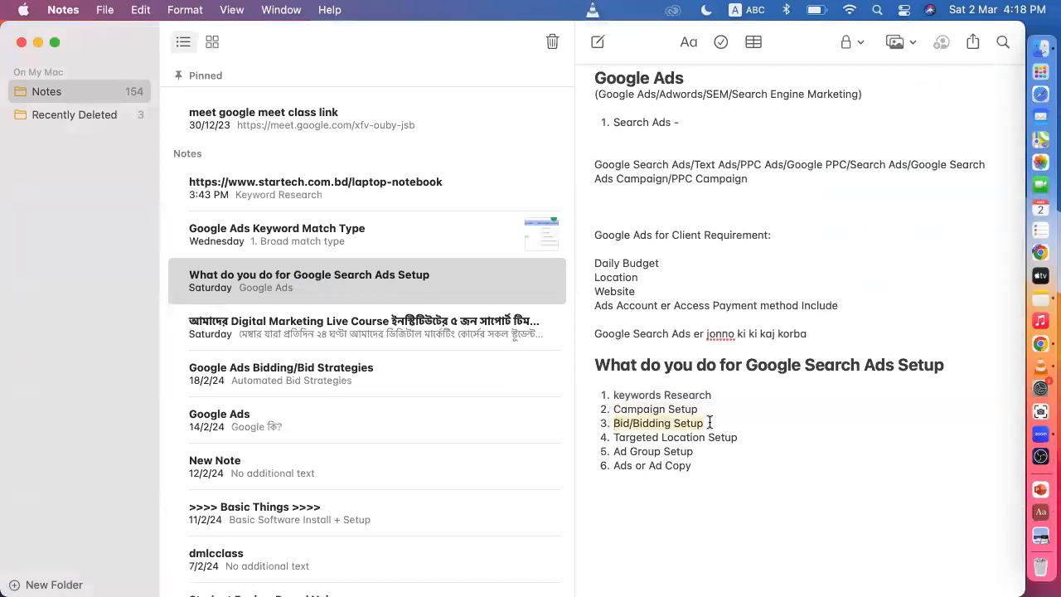
drag(609, 437, 743, 440)
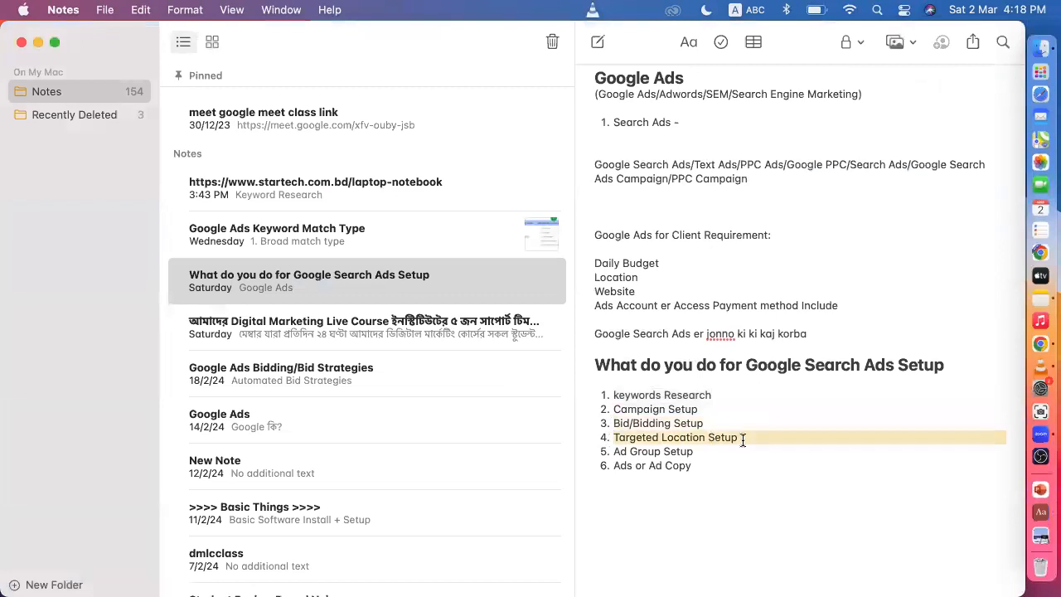
click(35, 41)
Review the campaign's Bidding and Customer acquisition sections and proceed to the Campaign settings page
scroll(374, 431, down, 5)
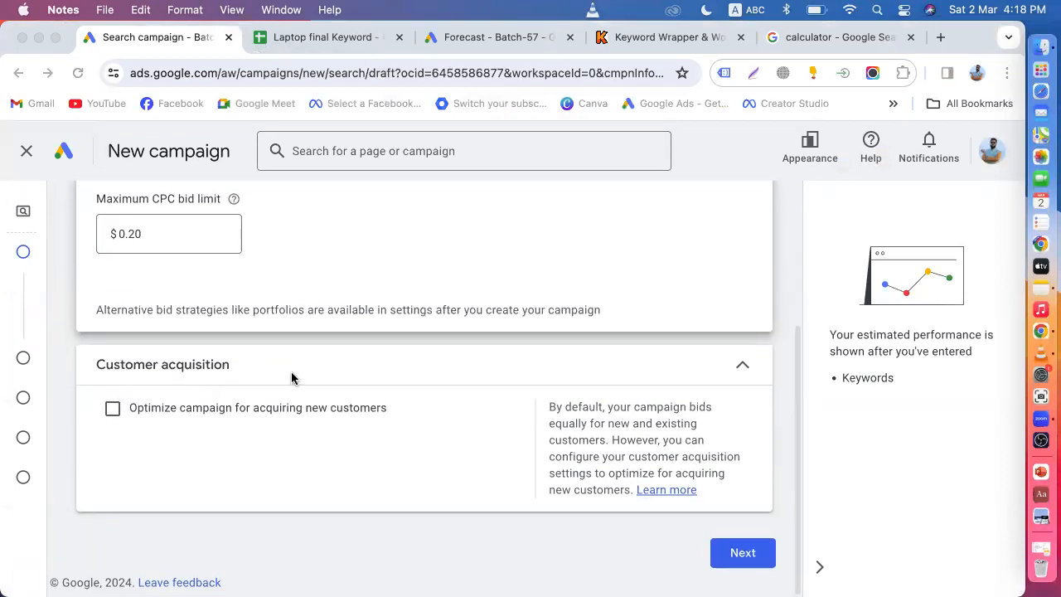
scroll(291, 374, up, 5)
scroll(299, 445, down, 5)
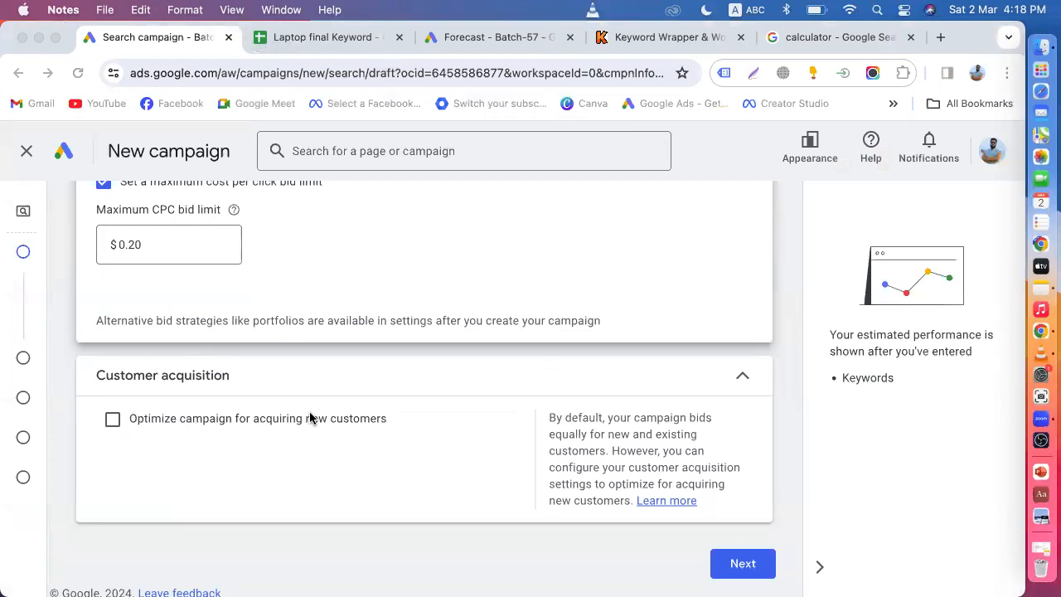
scroll(290, 430, up, 5)
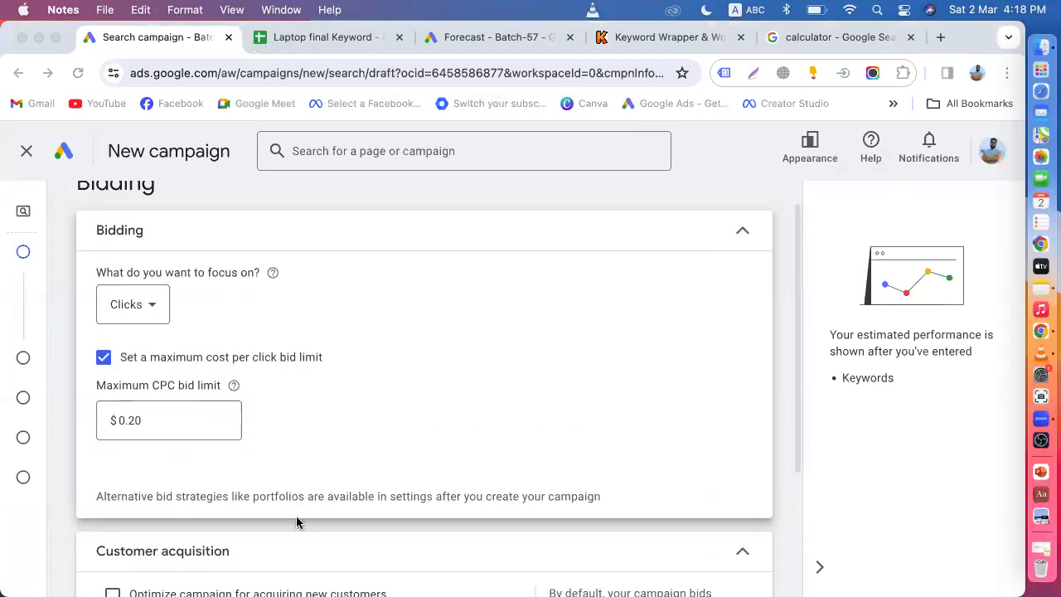
scroll(248, 505, down, 4)
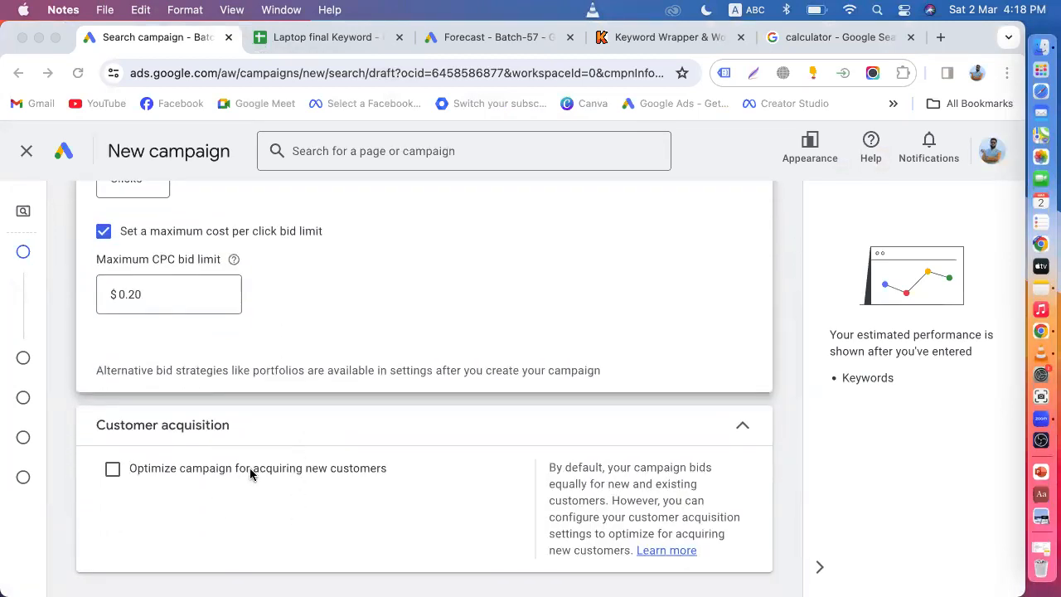
scroll(251, 474, up, 3)
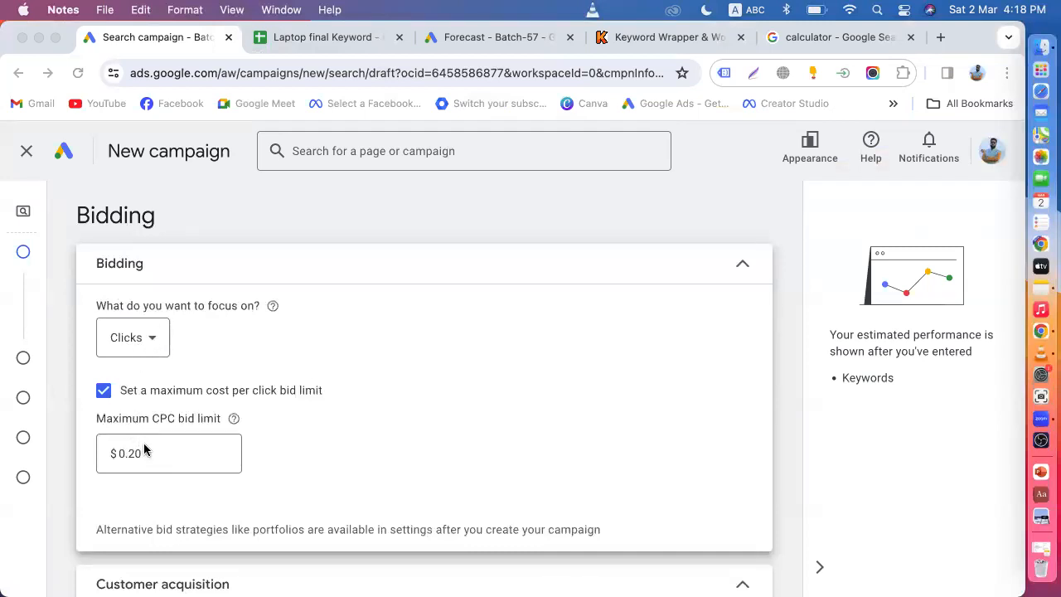
scroll(145, 451, down, 5)
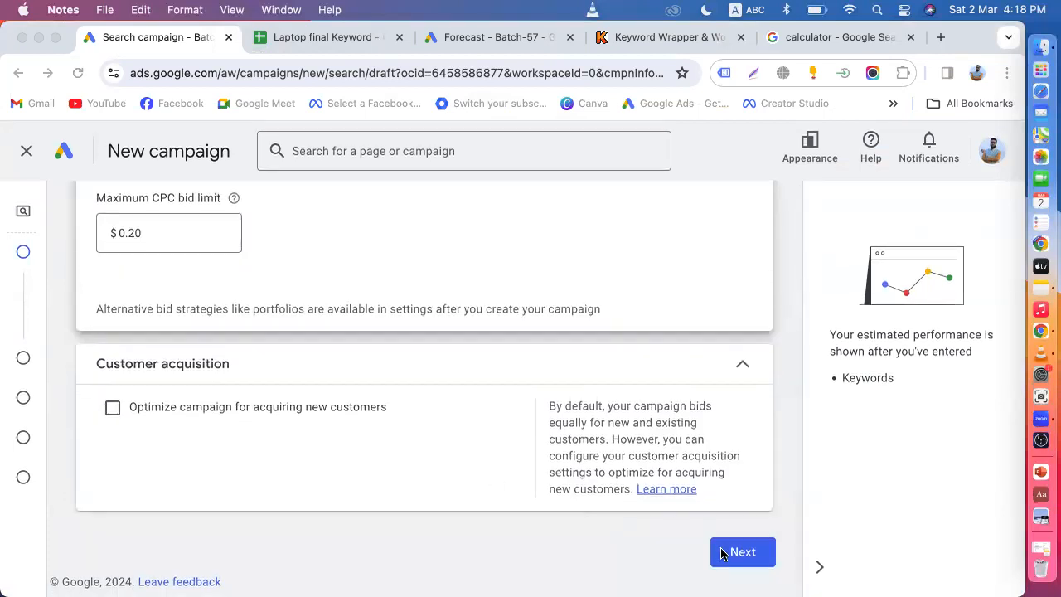
click(721, 552)
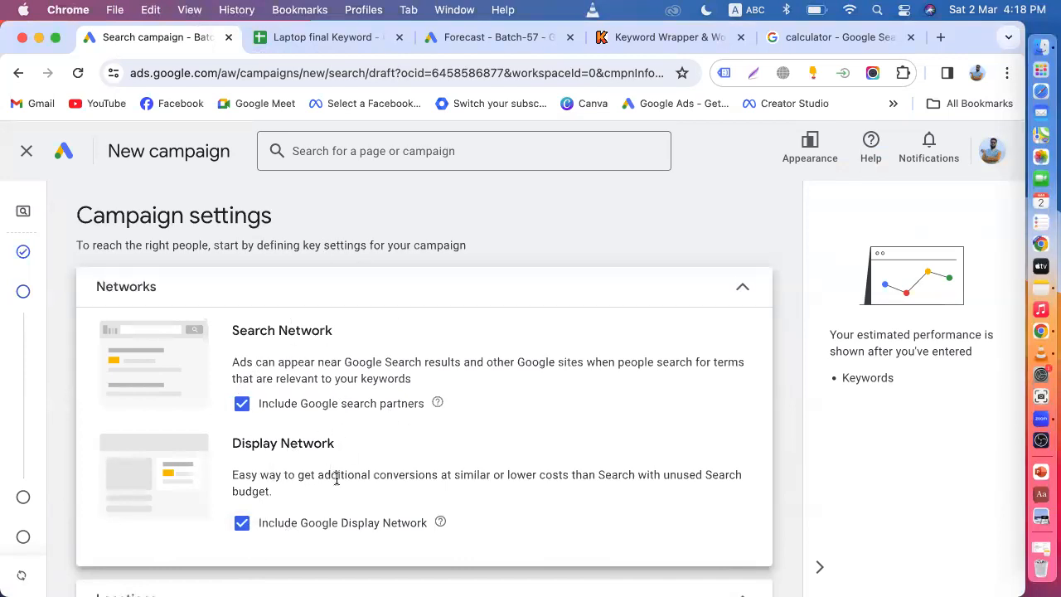
Look up the target location and daily budget in the startech.com.bd laptop-notebook note, highlighting both, and return to the campaign's Locations settings
scroll(334, 477, down, 3)
scroll(336, 482, down, 1)
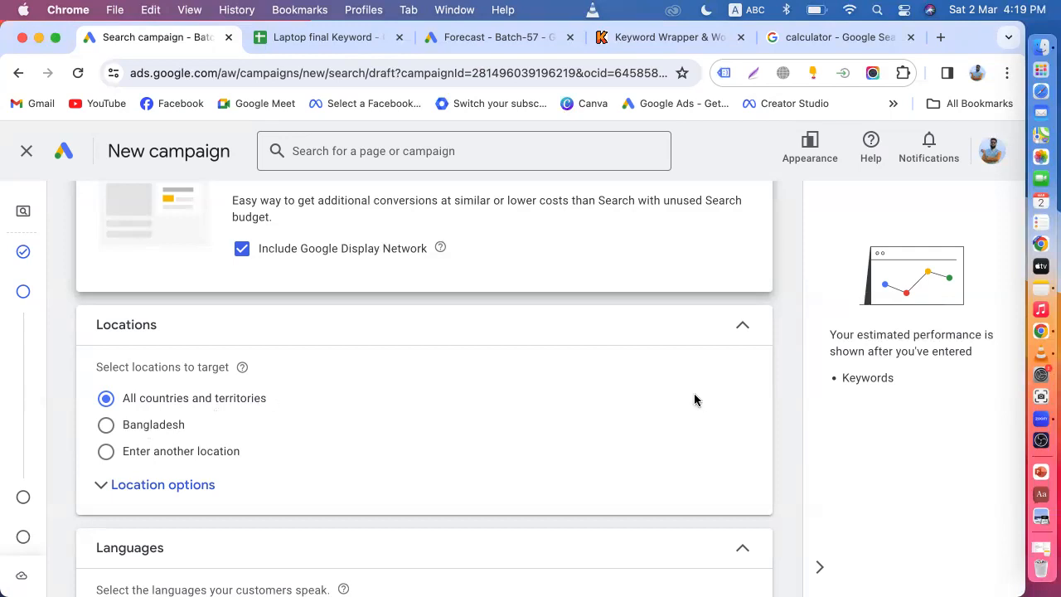
click(1029, 286)
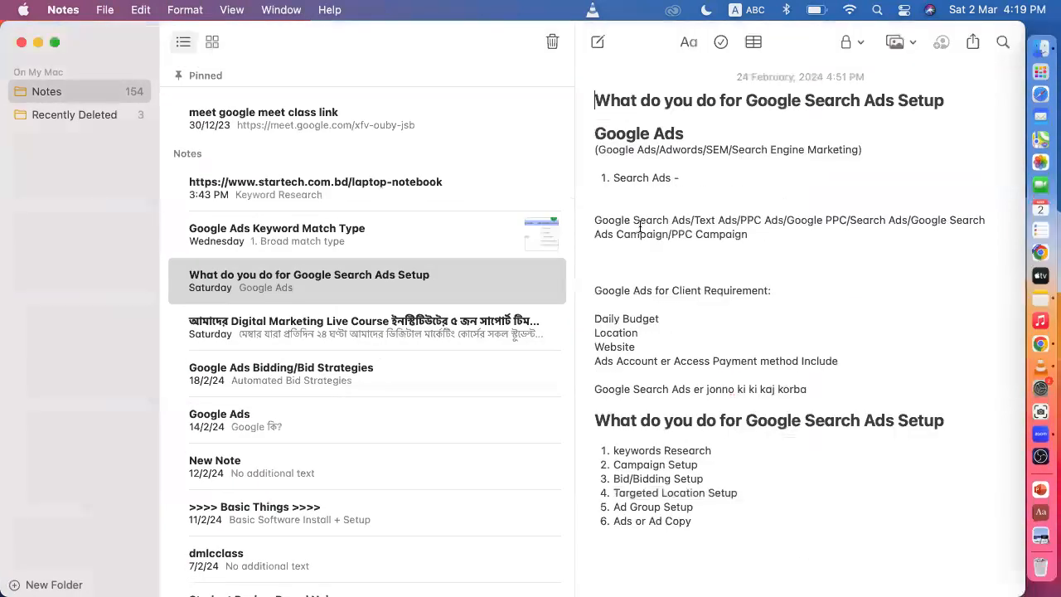
click(299, 186)
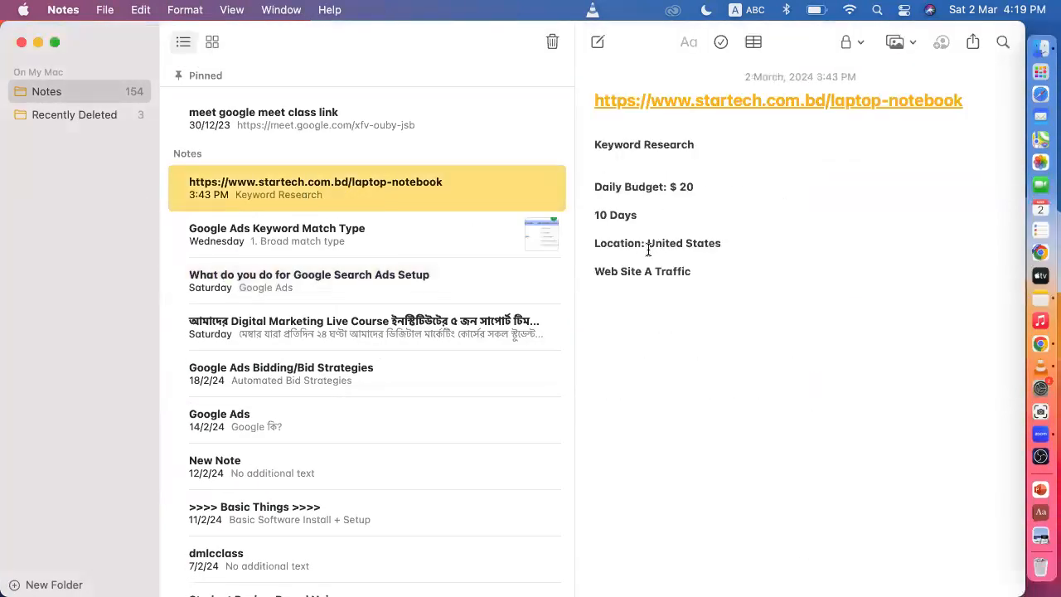
drag(646, 242, 773, 242)
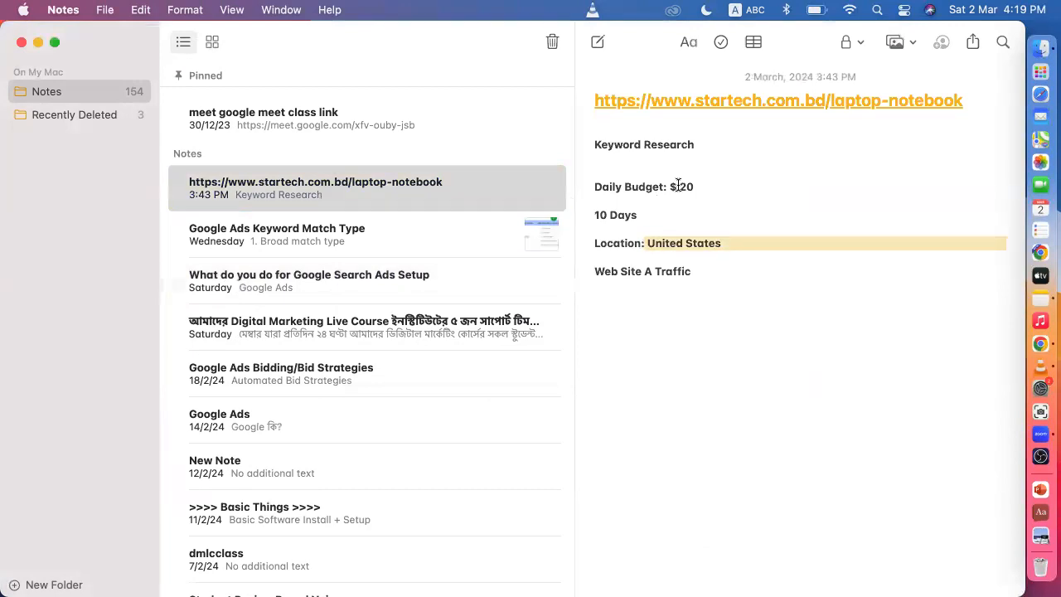
drag(679, 186, 709, 185)
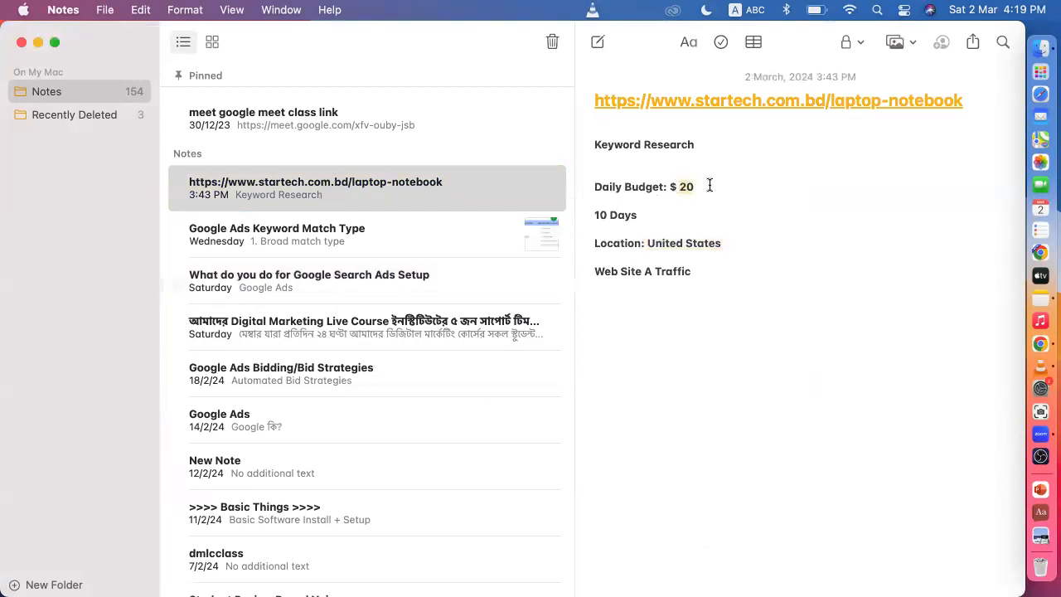
click(38, 42)
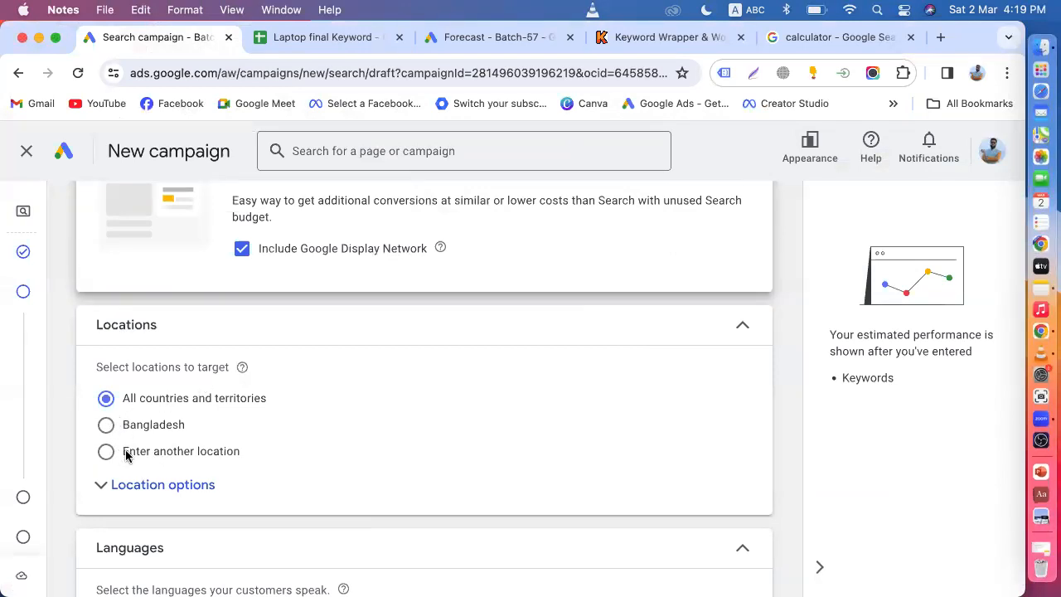
Choose to enter another location for the campaign and target the United States country
click(156, 455)
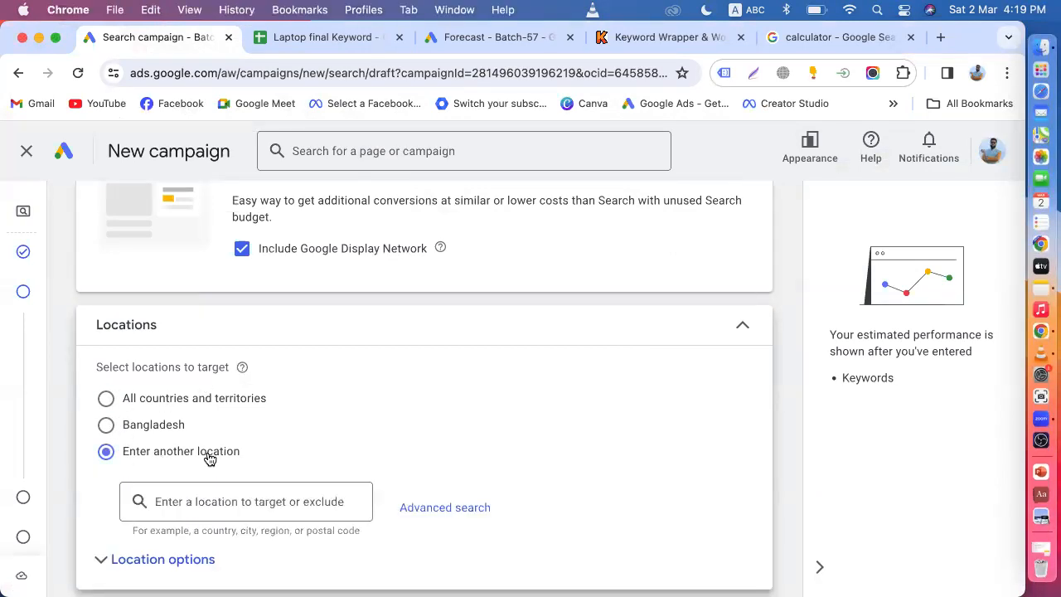
scroll(207, 456, down, 1)
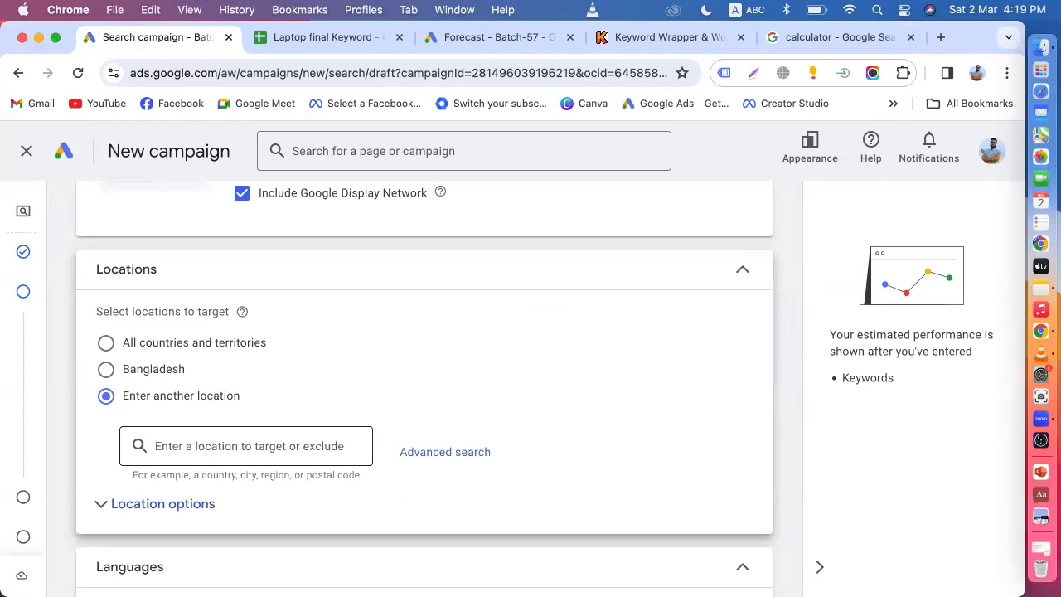
text(united st)
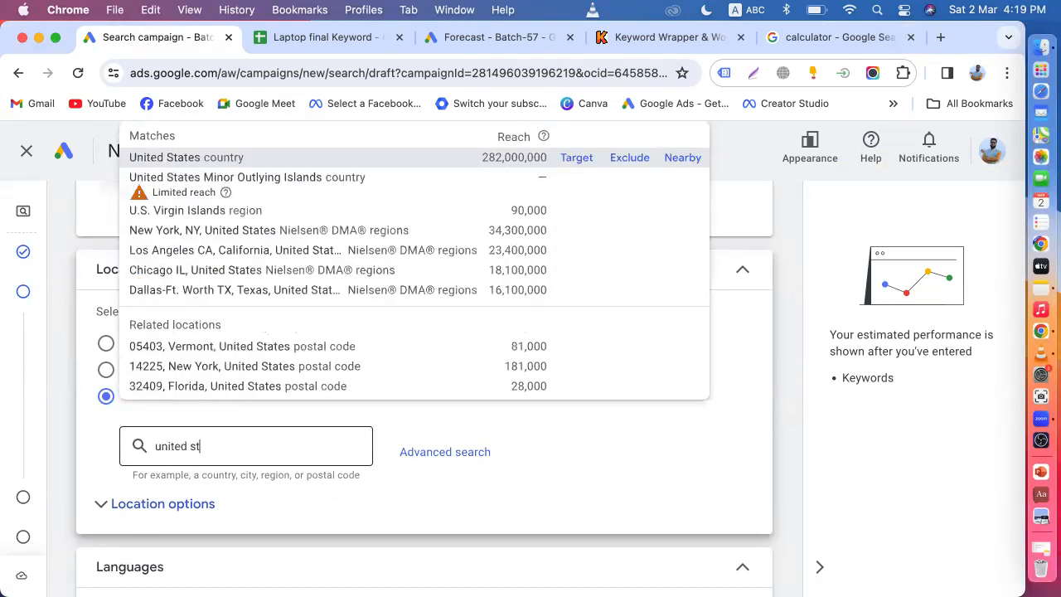
click(577, 158)
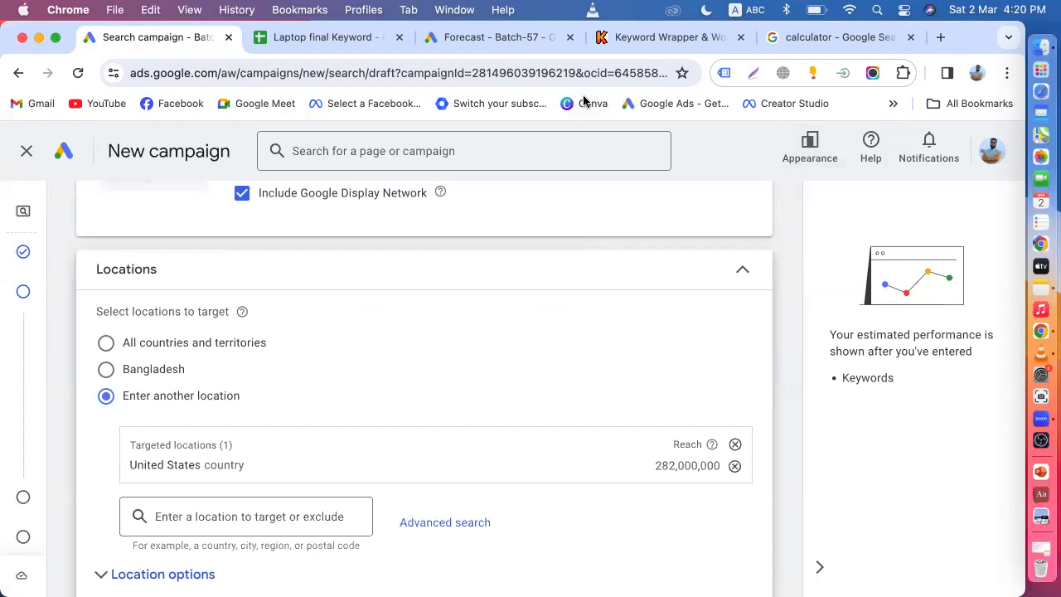
Switch to Notes, review the daily budget, duration and location in the startech.com.bd laptop-notebook note, and return to the campaign's Locations settings
click(1021, 295)
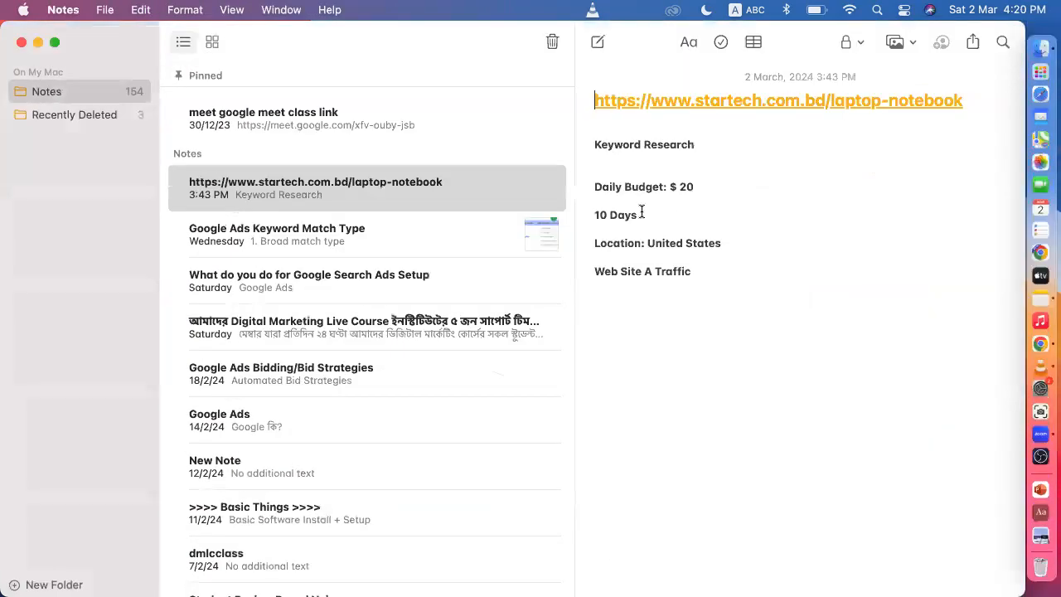
click(674, 302)
text(8)
key(BackSpace)
text(4TC)
key(BackSpace)
key(BackSpace)
key(BackSpace)
click(37, 43)
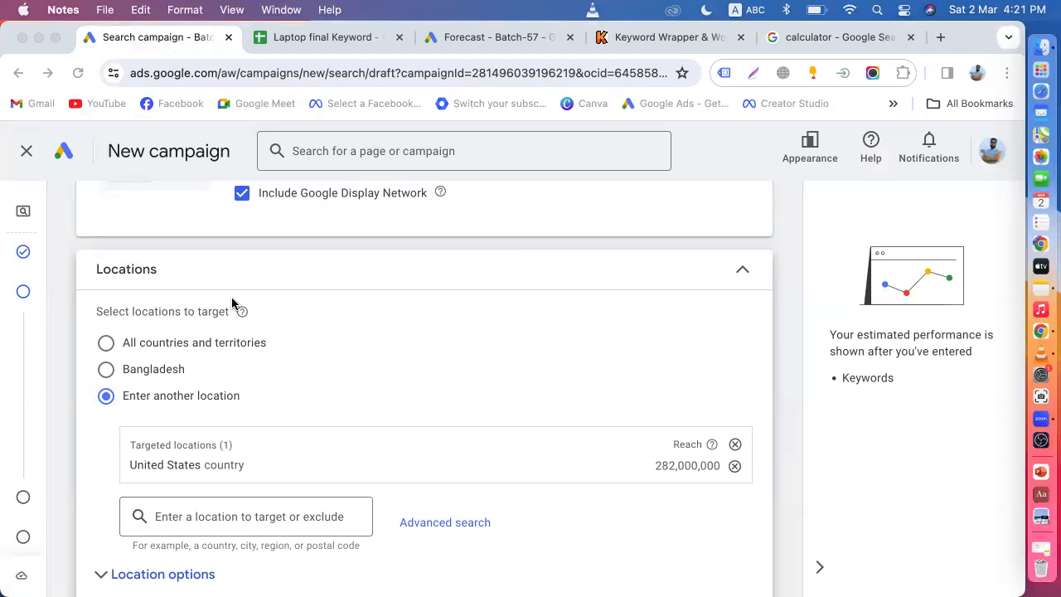
scroll(231, 297, down, 3)
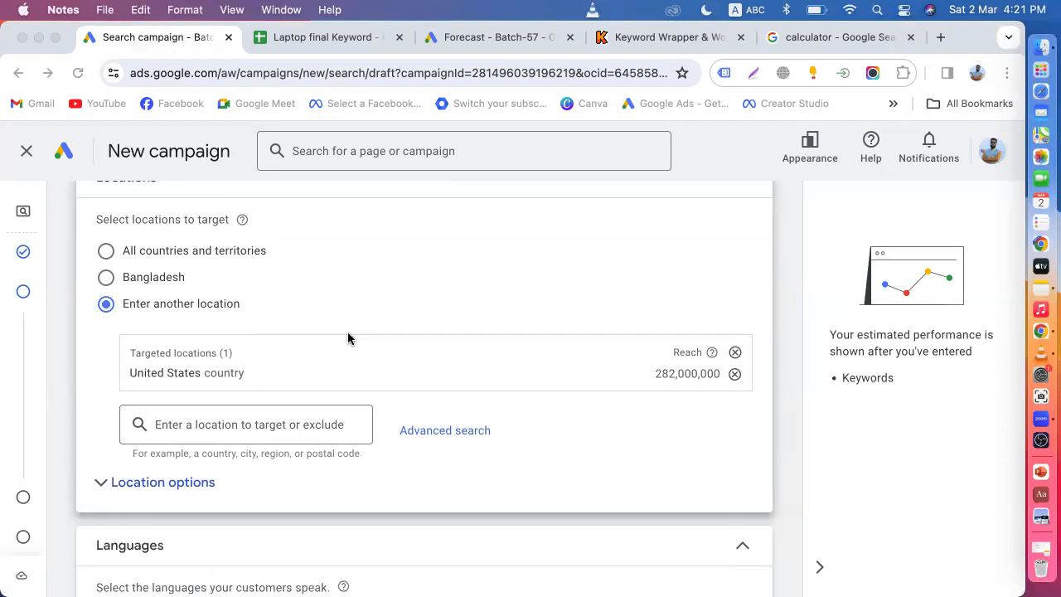
click(253, 428)
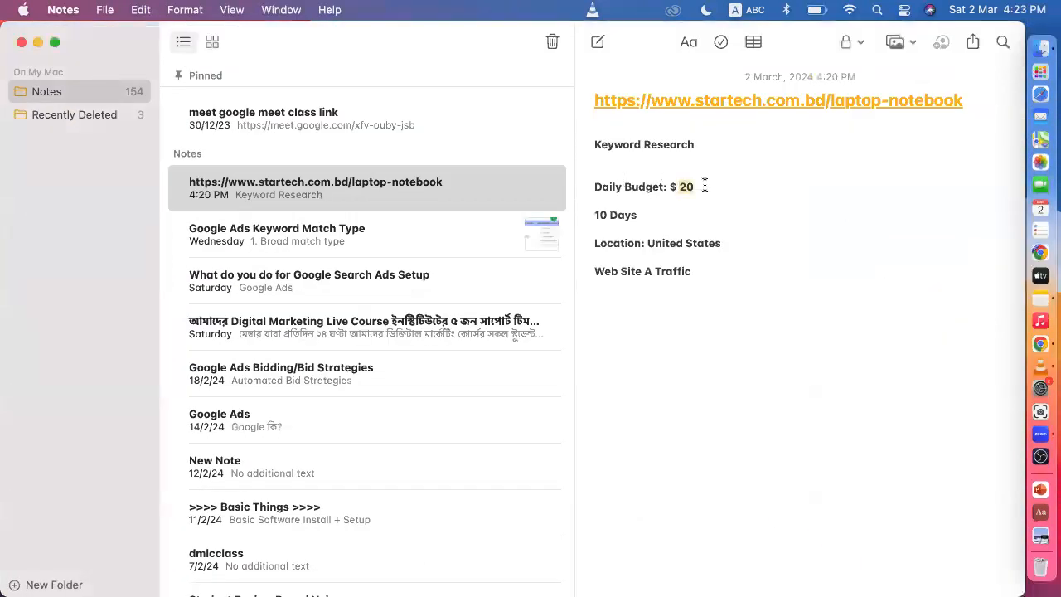
click(38, 42)
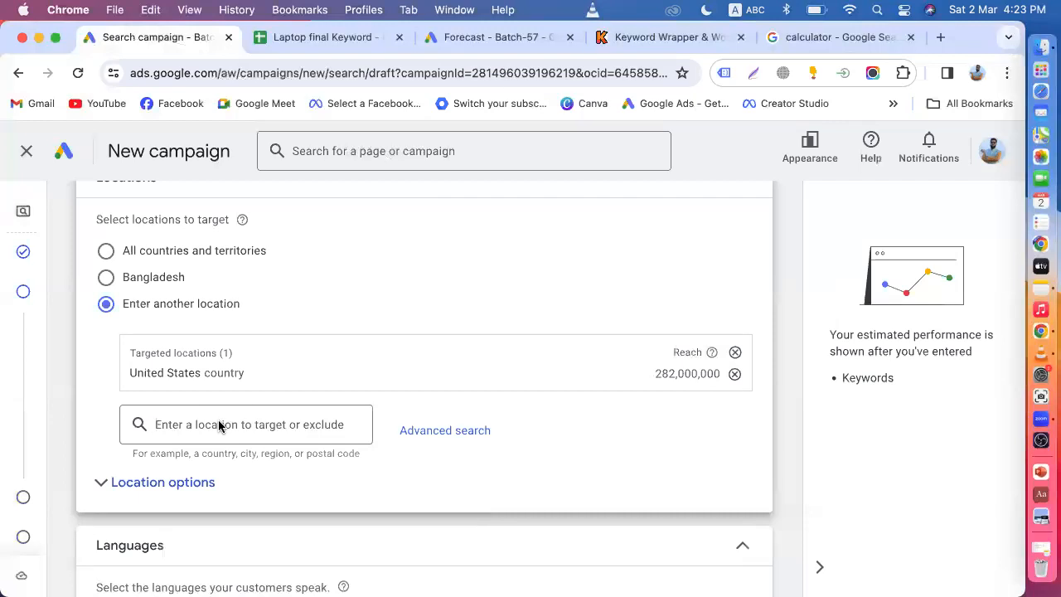
Add the United Kingdom, Australia and Canada as countries to the targeted locations
text(united)
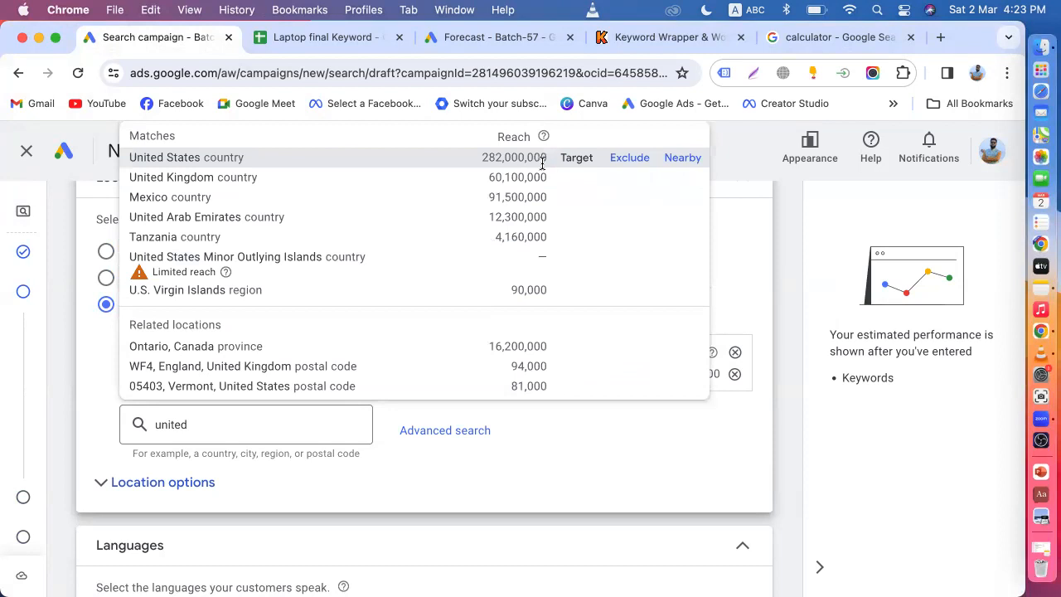
click(577, 178)
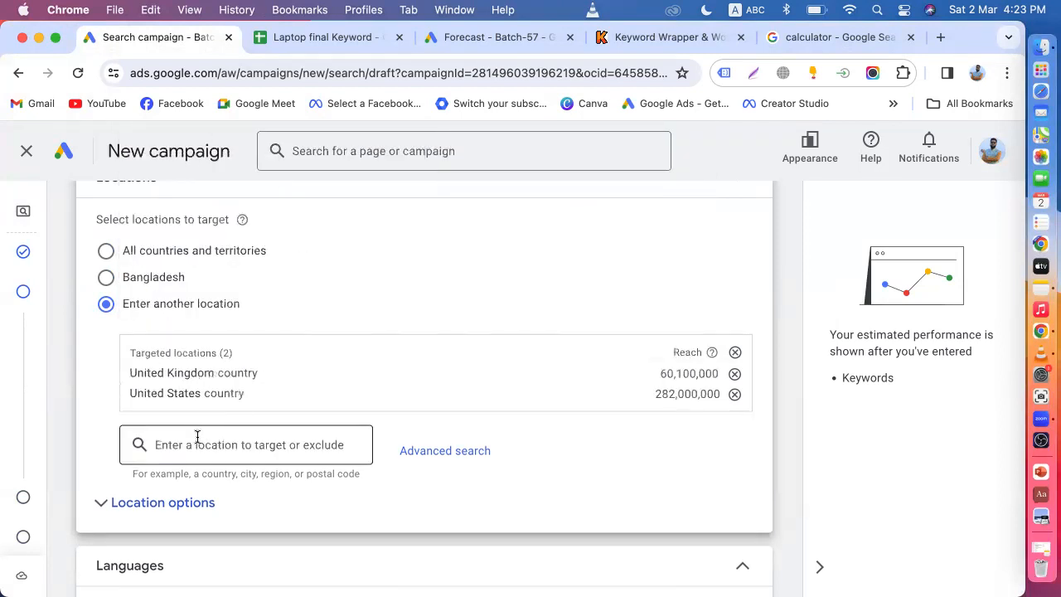
text(austra)
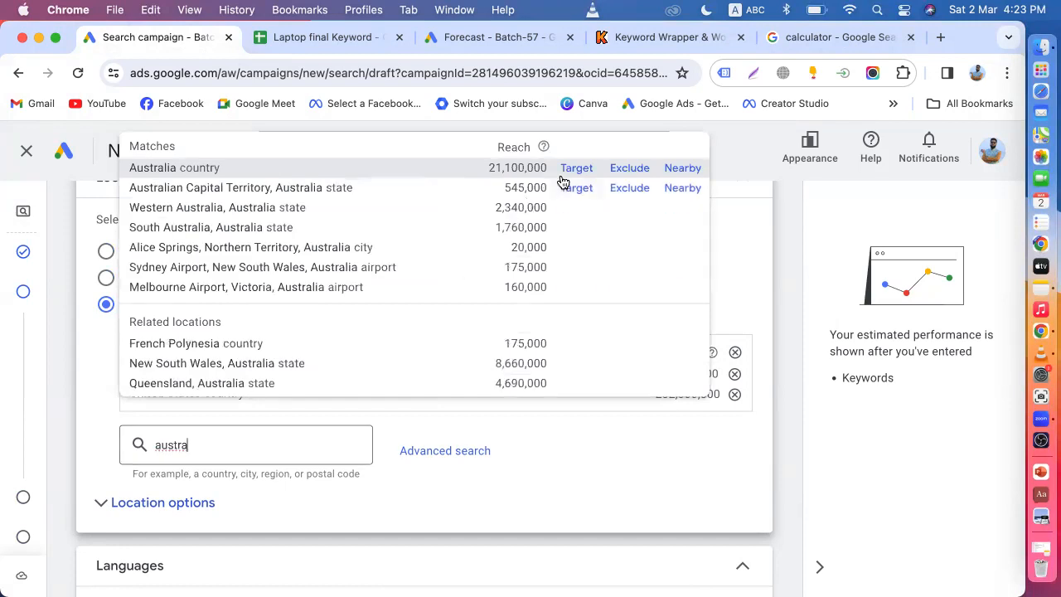
click(572, 171)
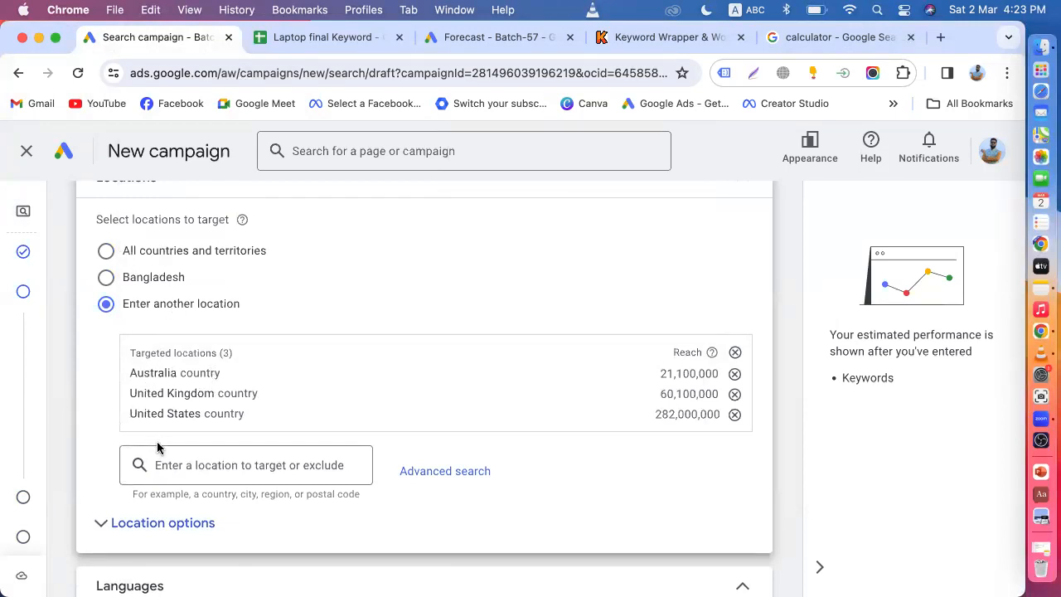
click(192, 465)
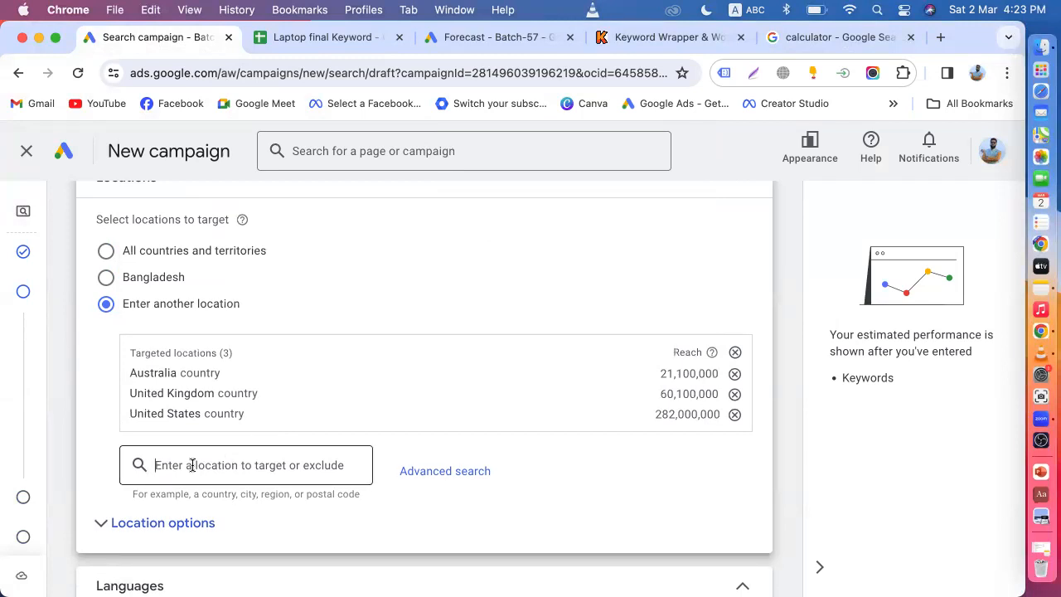
text(cana)
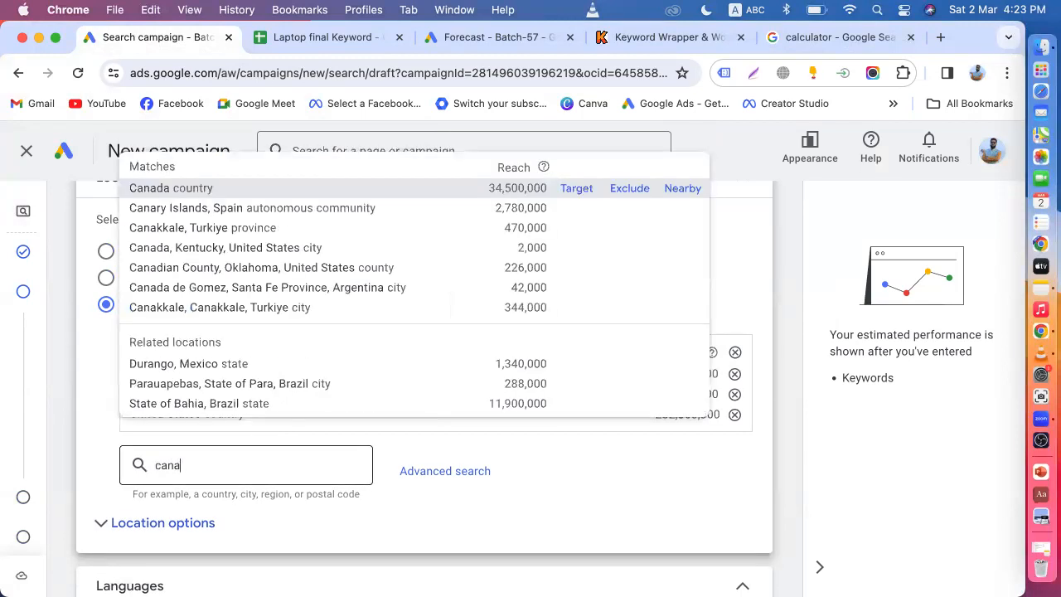
click(576, 188)
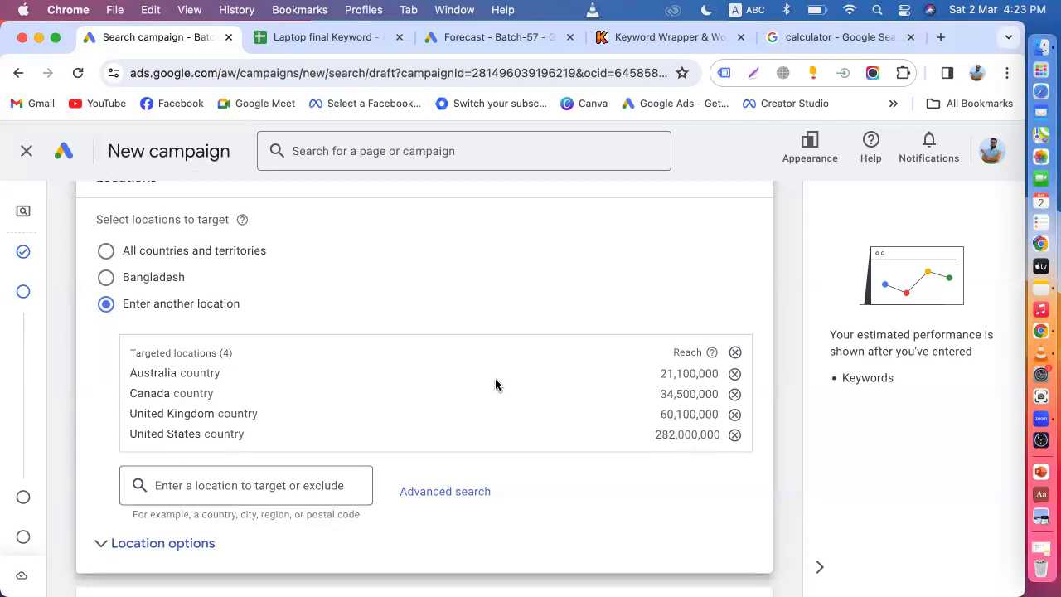
Try targeting all countries and territories, expand the location options, and switch back to entering another location
scroll(494, 384, down, 3)
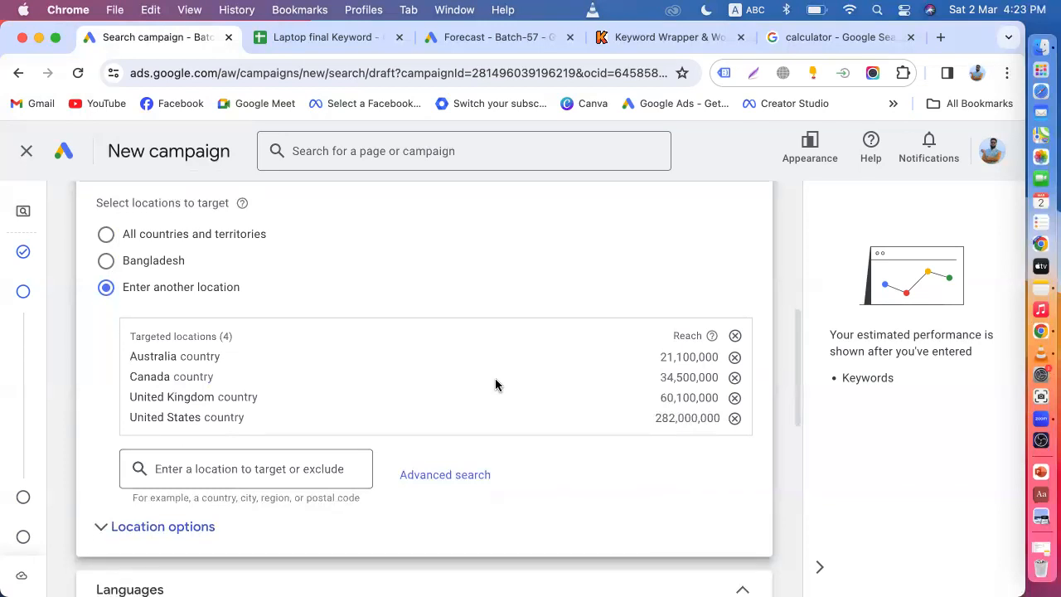
scroll(269, 332, up, 2)
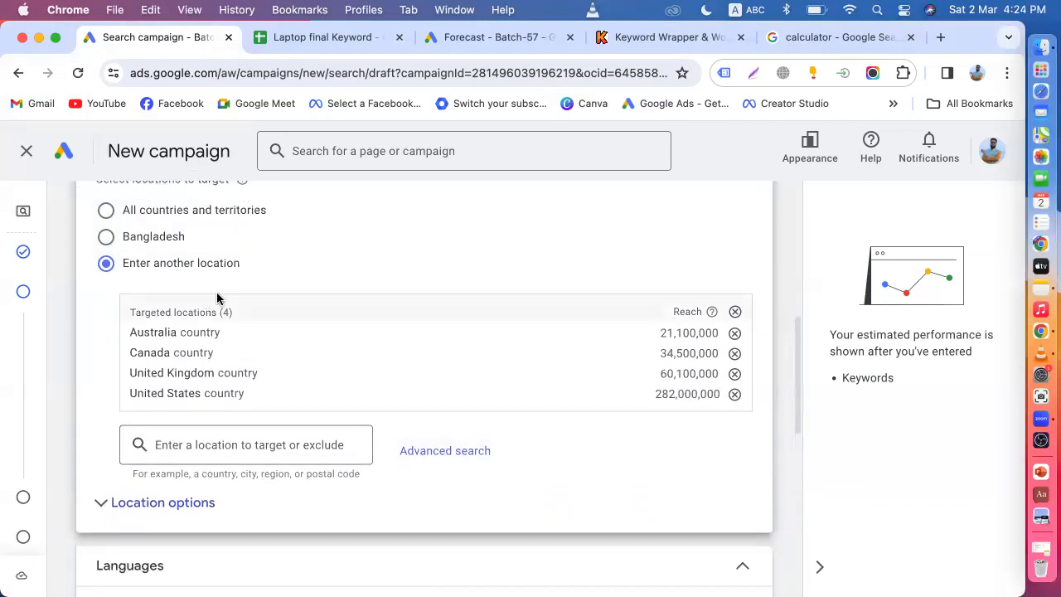
scroll(285, 429, up, 2)
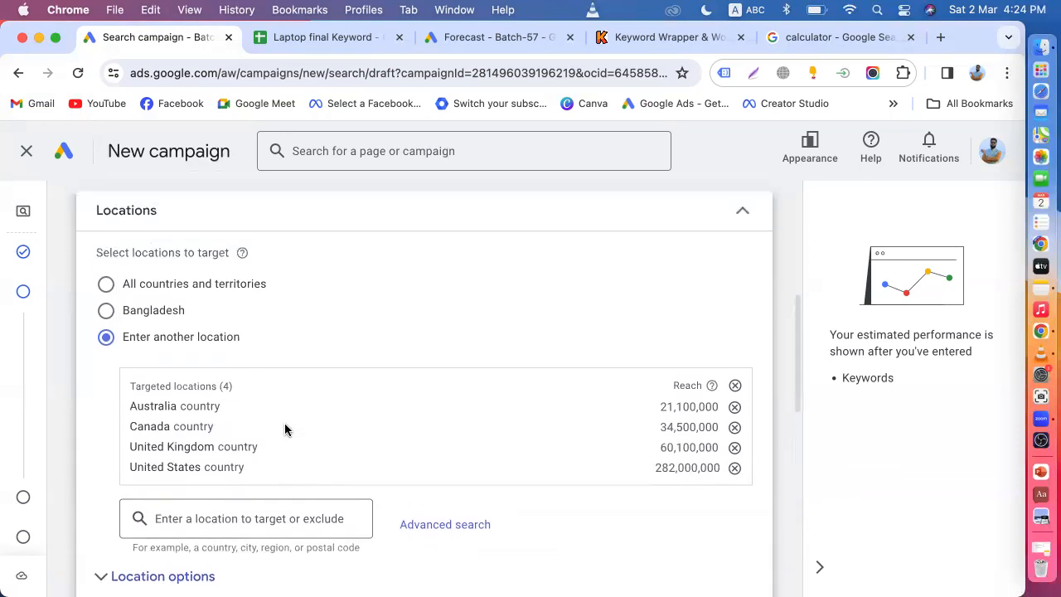
click(105, 288)
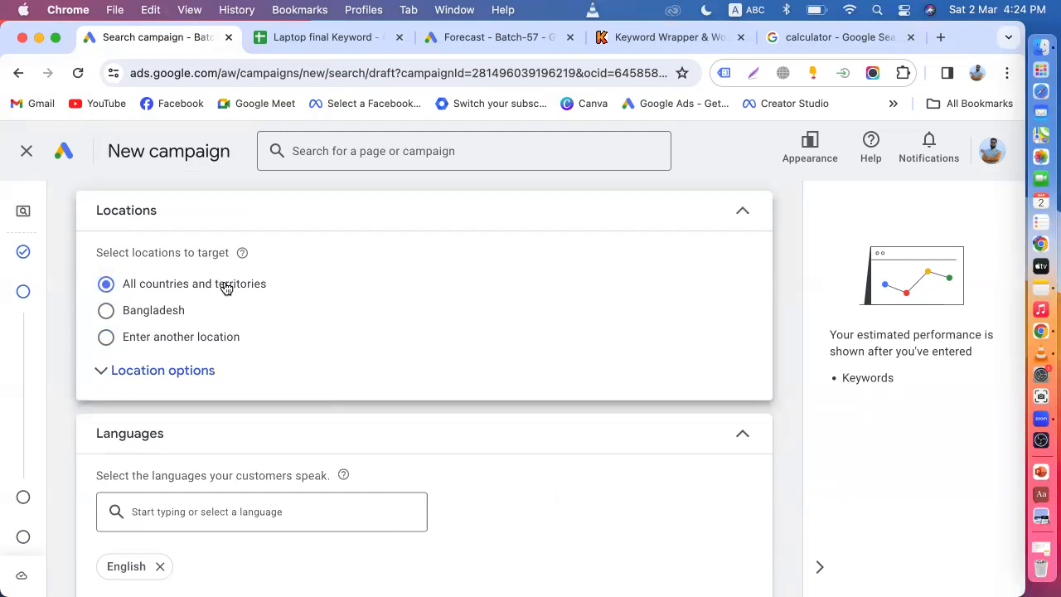
click(160, 372)
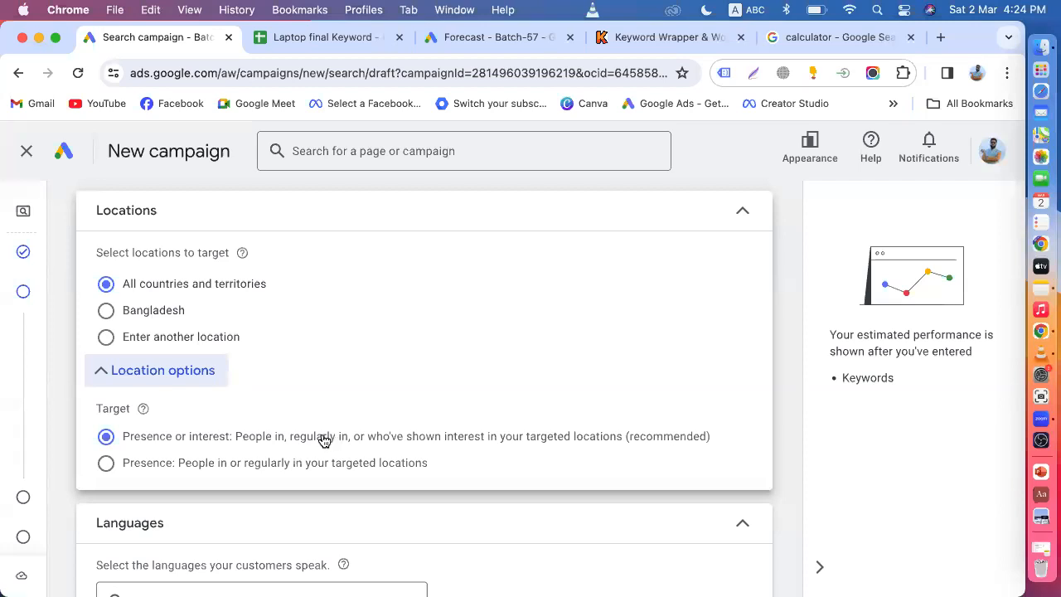
click(146, 346)
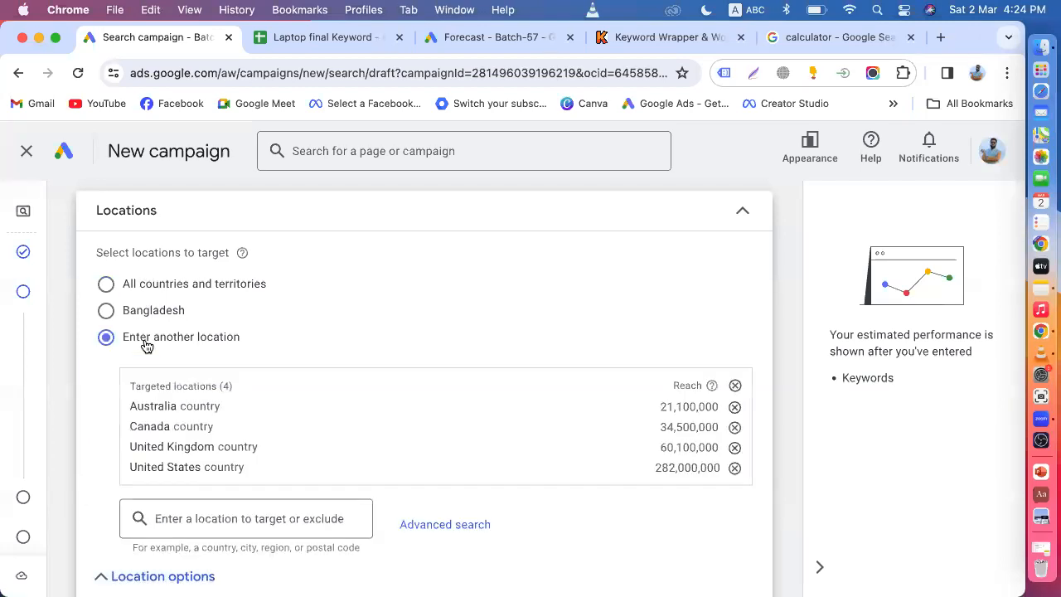
Clear all targeted locations, target only the United States country, and collapse the location options
scroll(146, 347, down, 3)
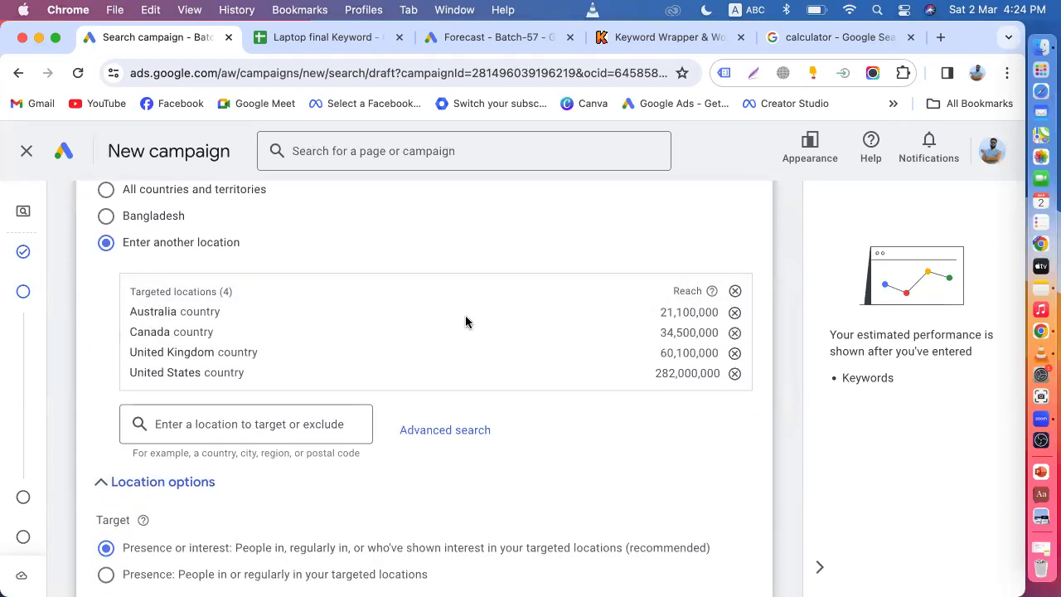
click(736, 290)
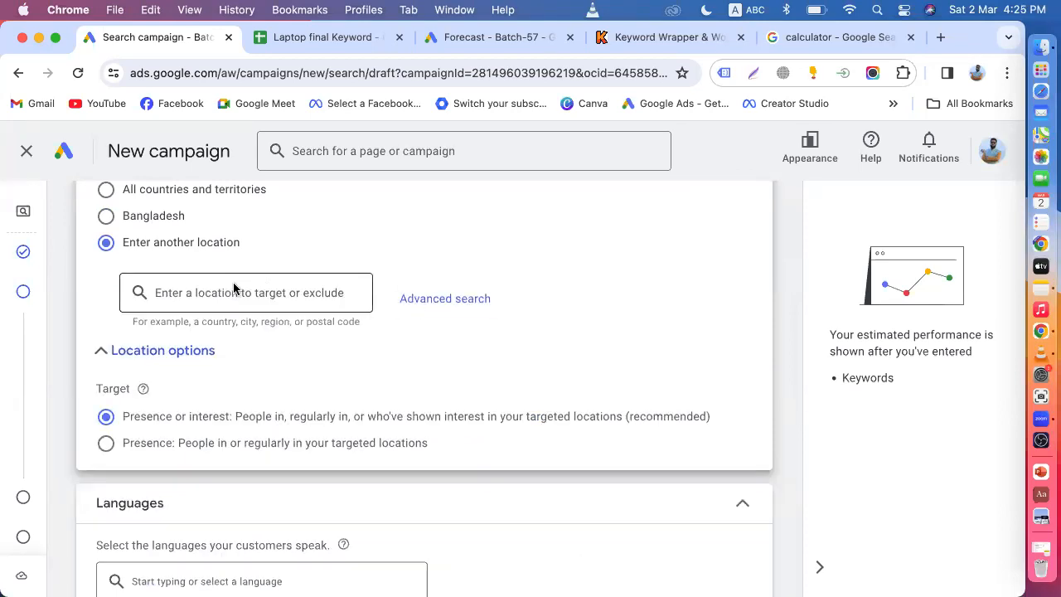
text(united)
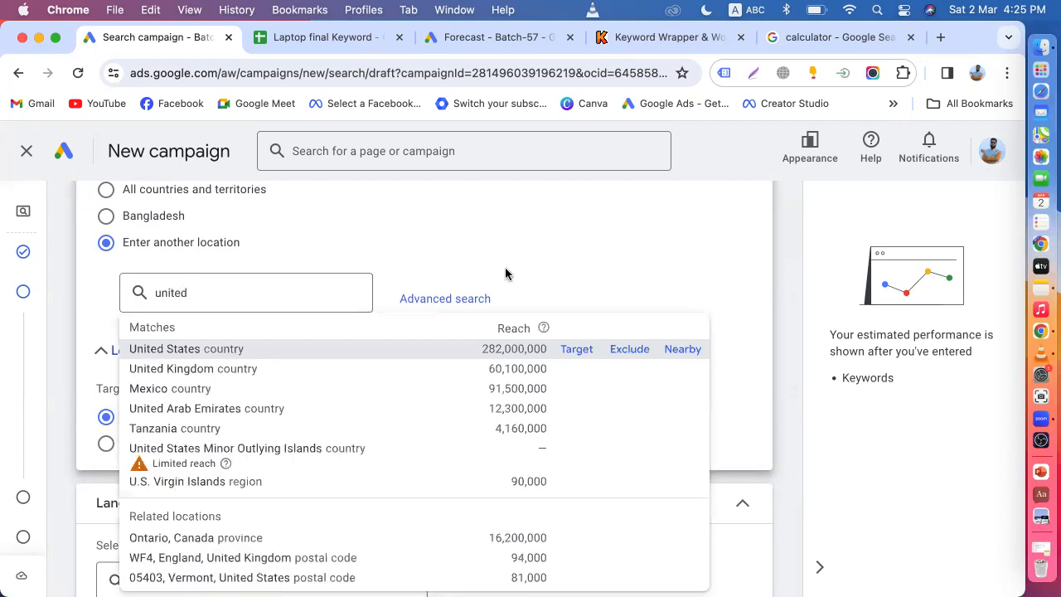
click(574, 348)
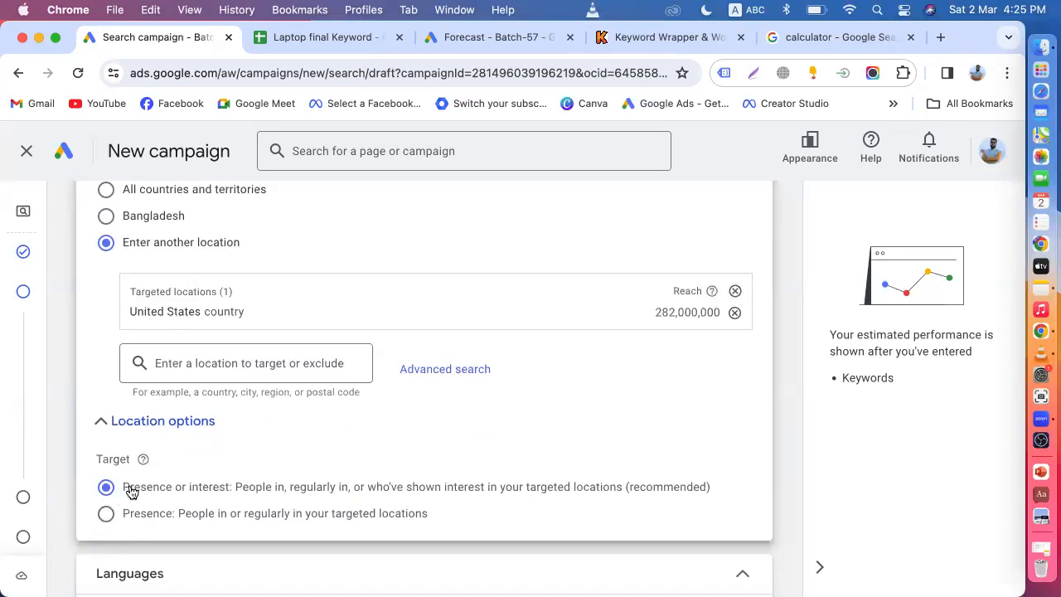
click(106, 418)
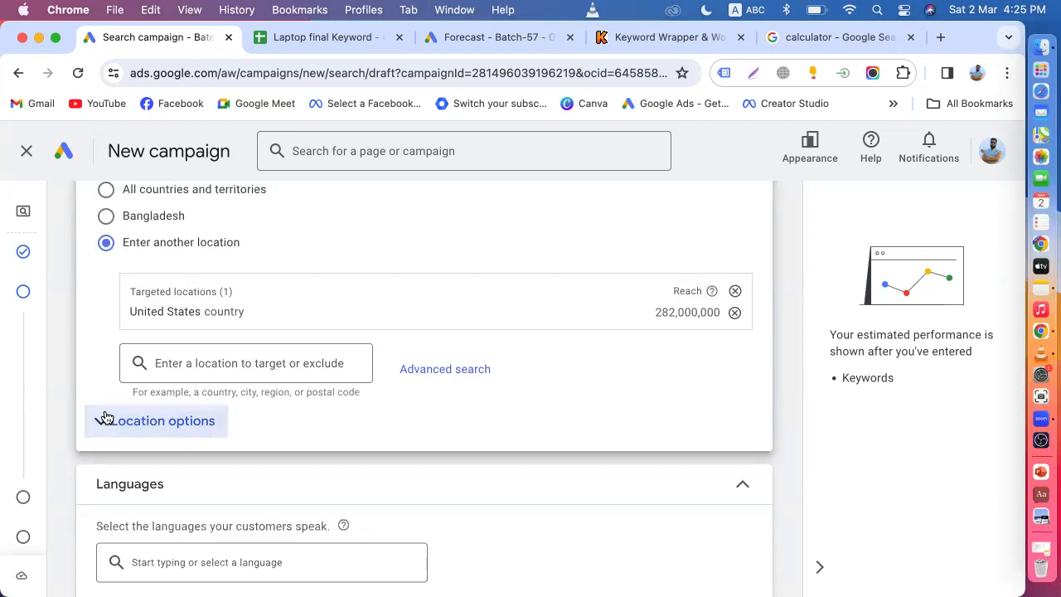
Try targeting New York state after viewing its nearby locations, and remove it from the targeted locations
drag(130, 310, 249, 312)
click(212, 367)
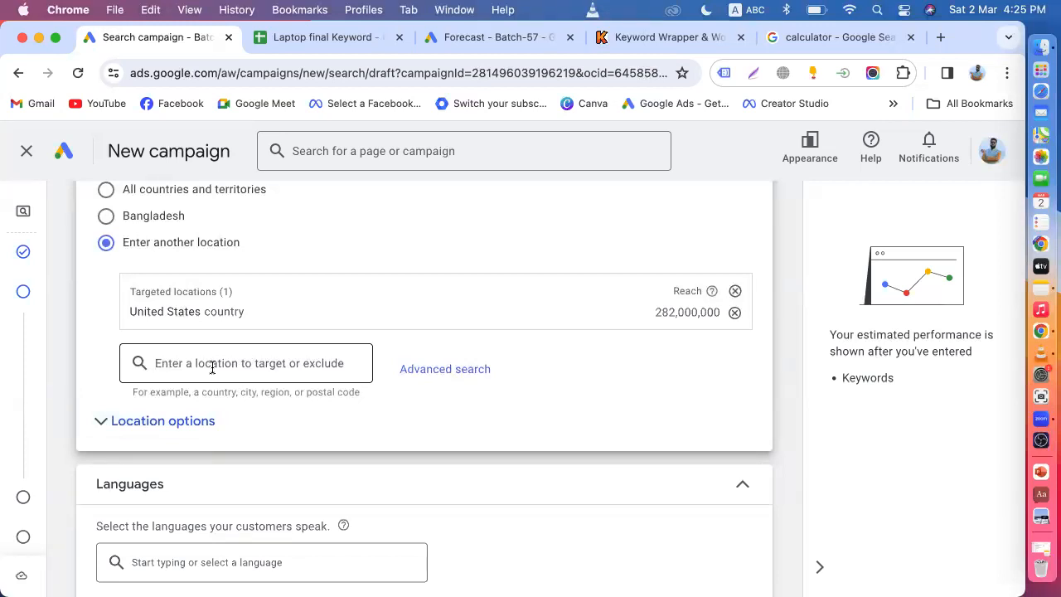
text(new)
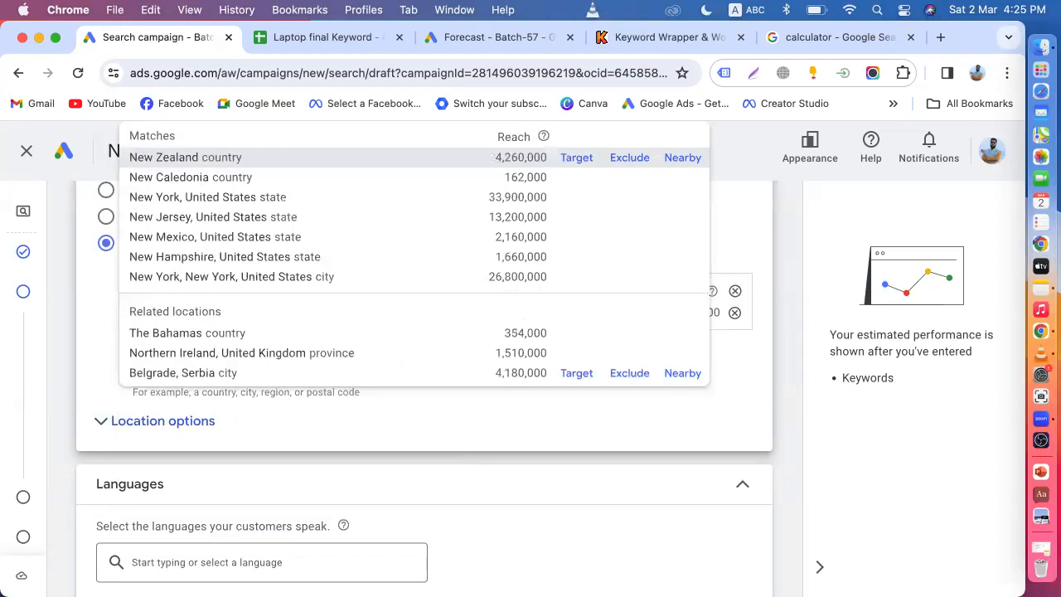
text( york)
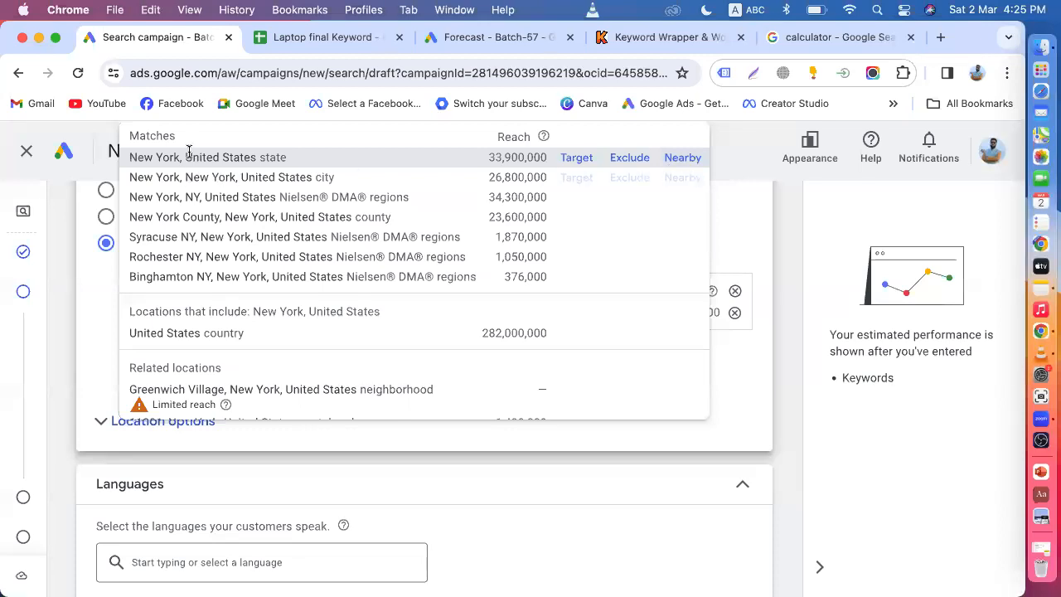
click(680, 160)
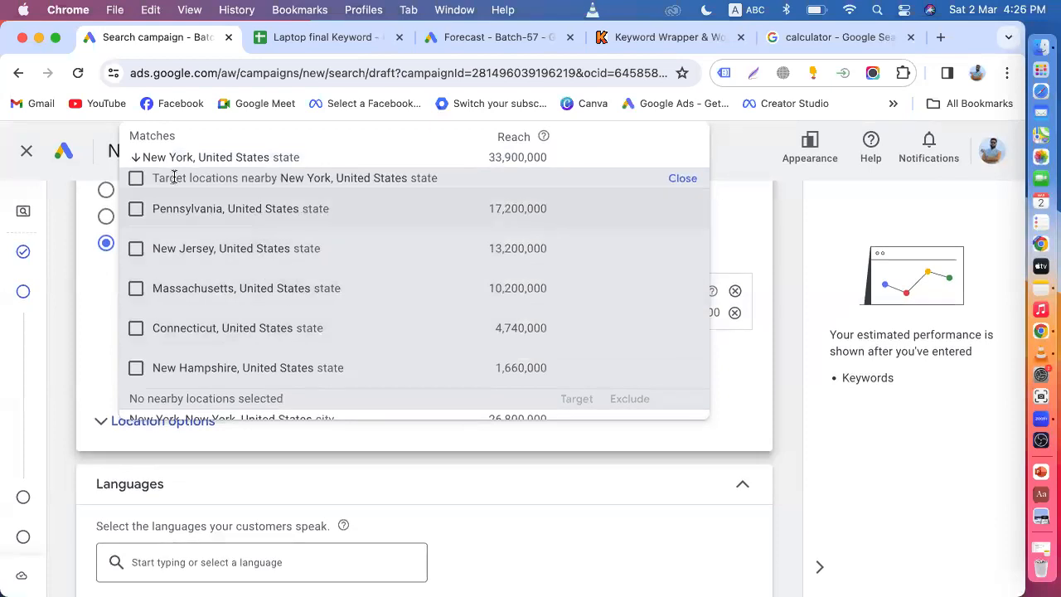
click(134, 163)
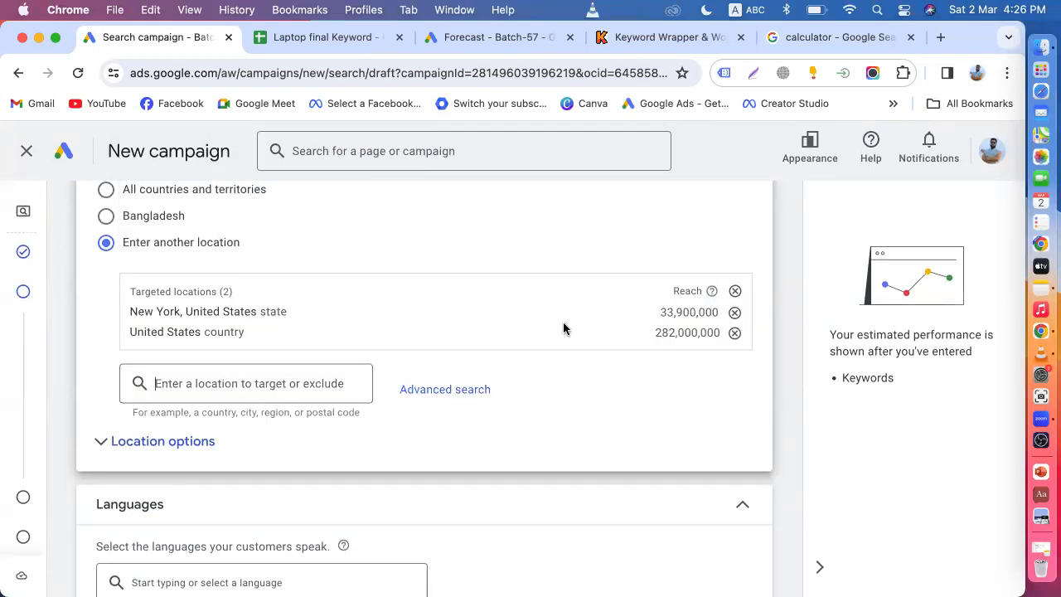
click(734, 311)
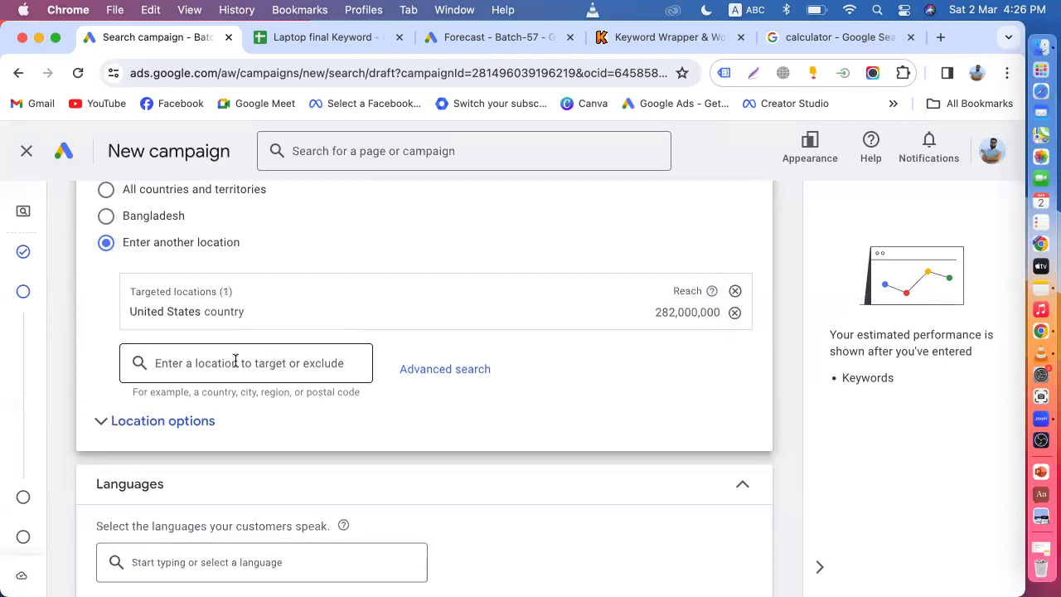
Exclude New York state from the campaign's locations
text(new yo)
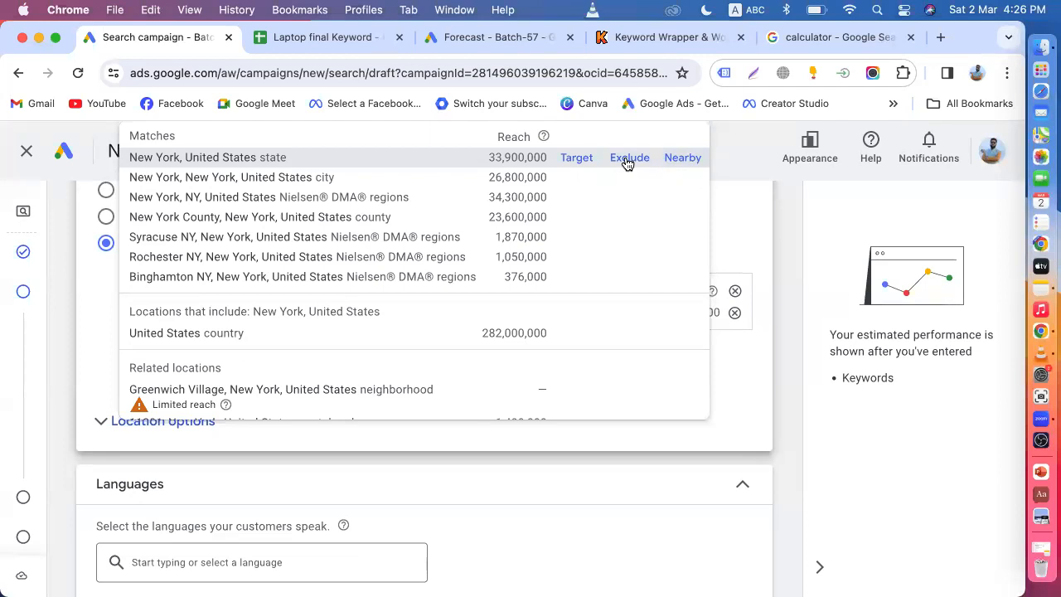
click(627, 159)
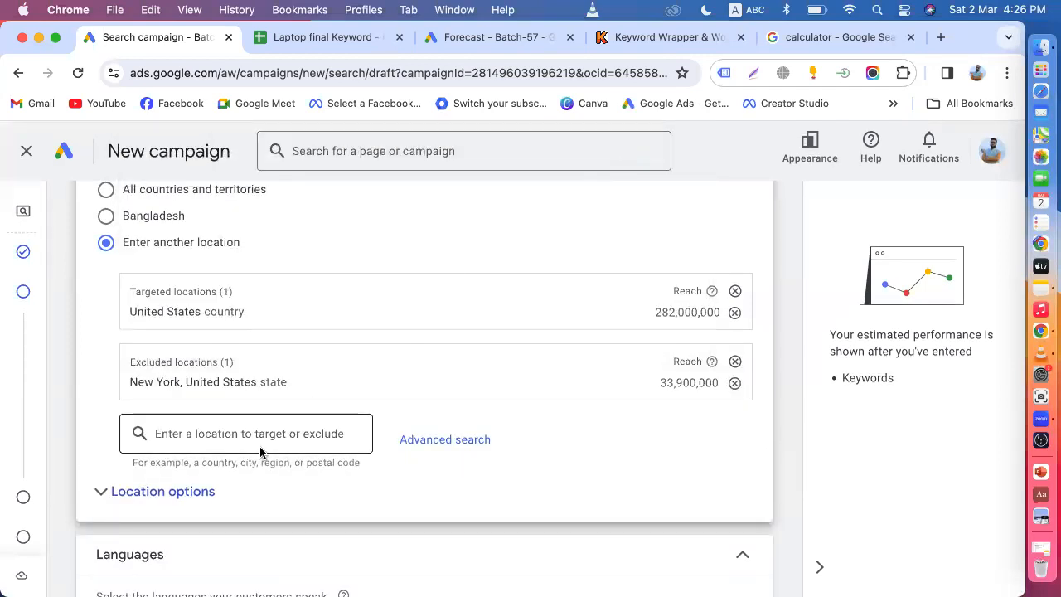
Exclude Texas state from the campaign's locations
click(237, 434)
text(texa)
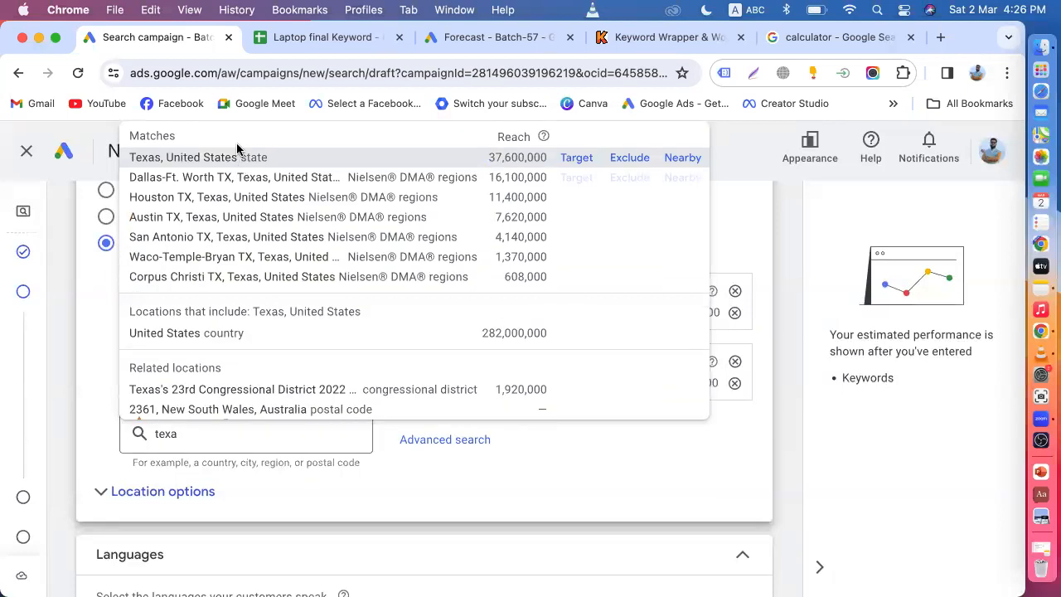
click(627, 163)
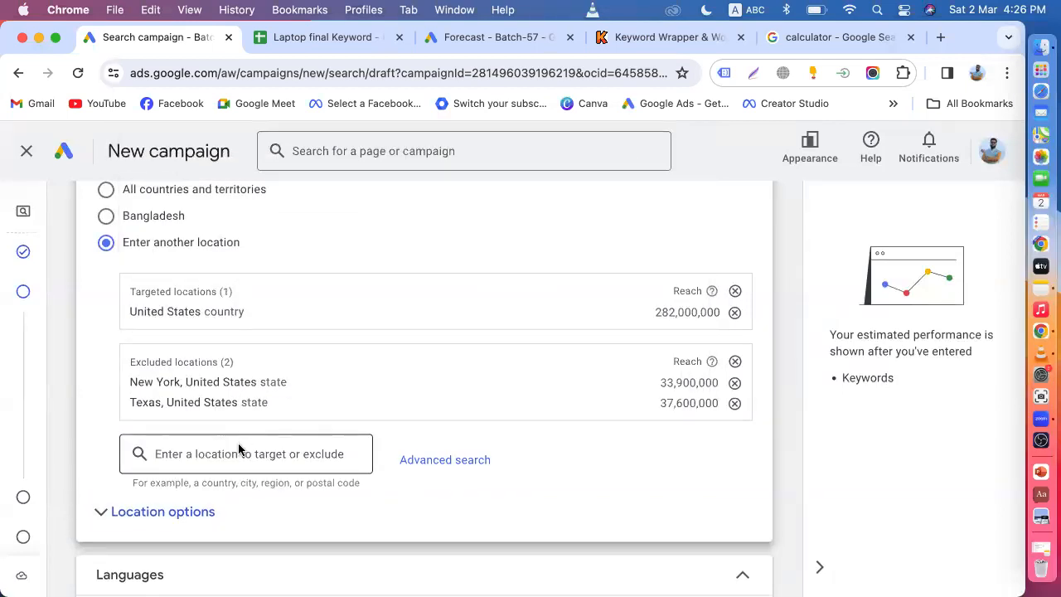
Search the locations for "unite", examine the places near the United States and the related locations, and clear the search
text(unite)
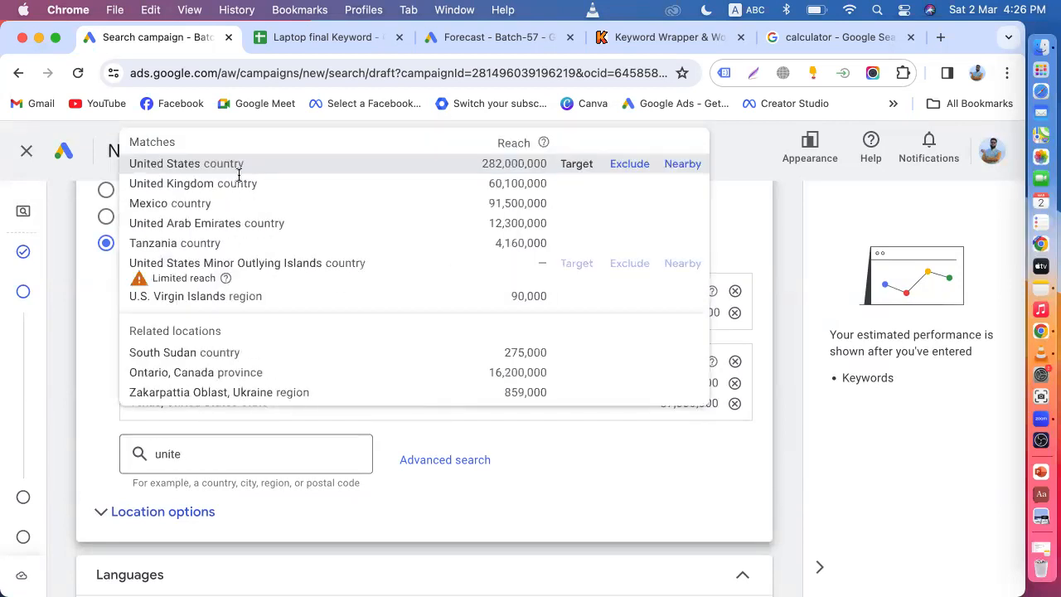
click(683, 169)
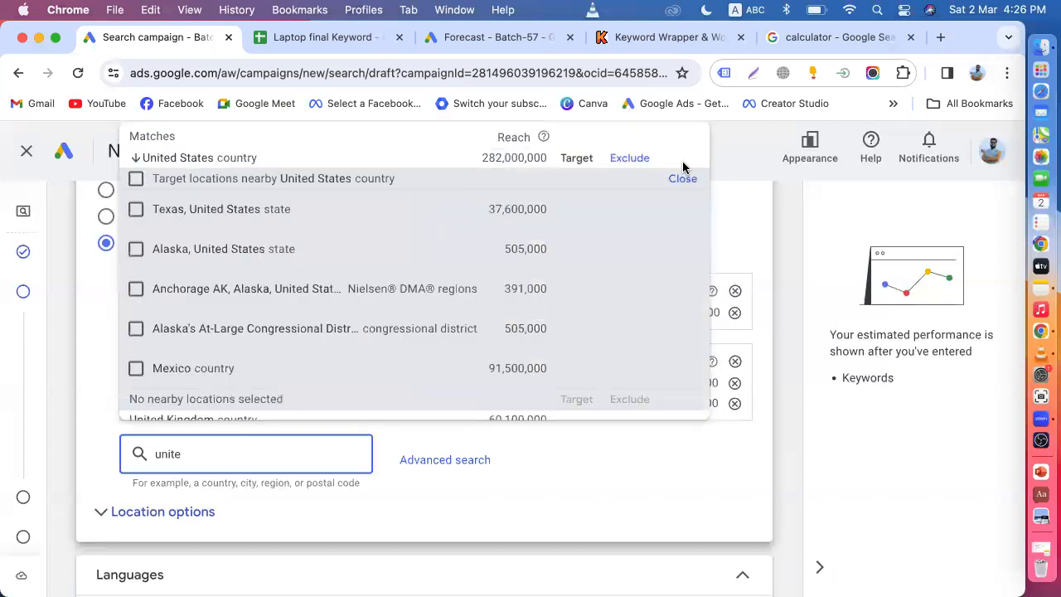
scroll(389, 319, down, 3)
scroll(389, 317, up, 3)
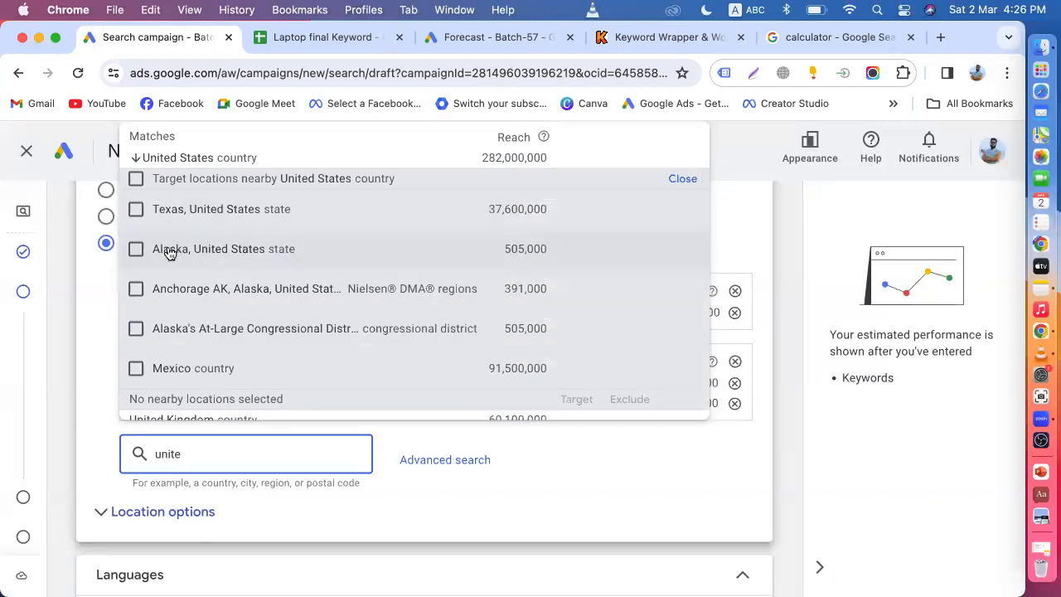
scroll(253, 309, down, 4)
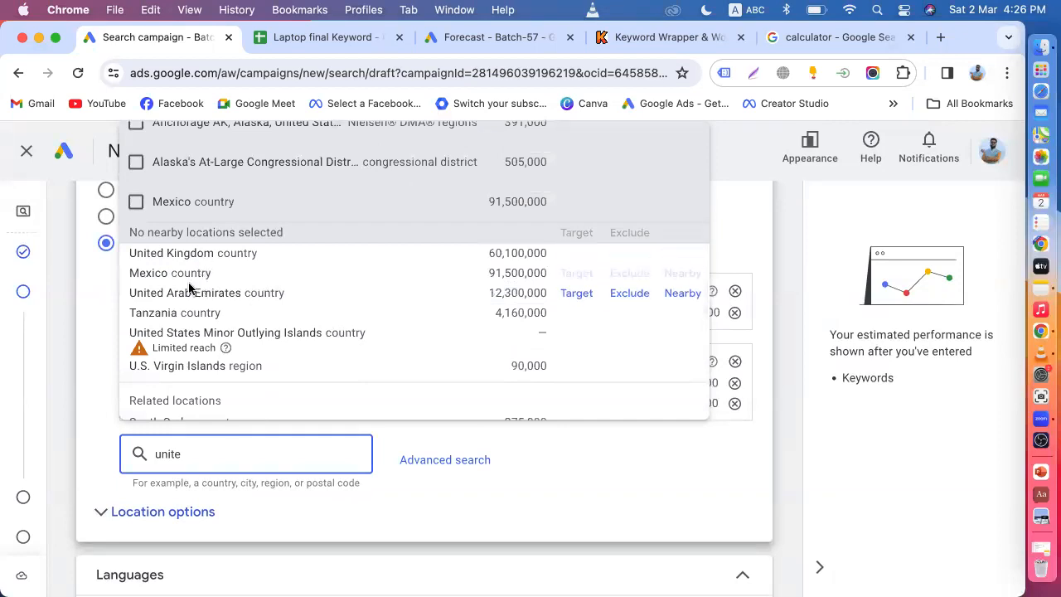
scroll(195, 304, down, 1)
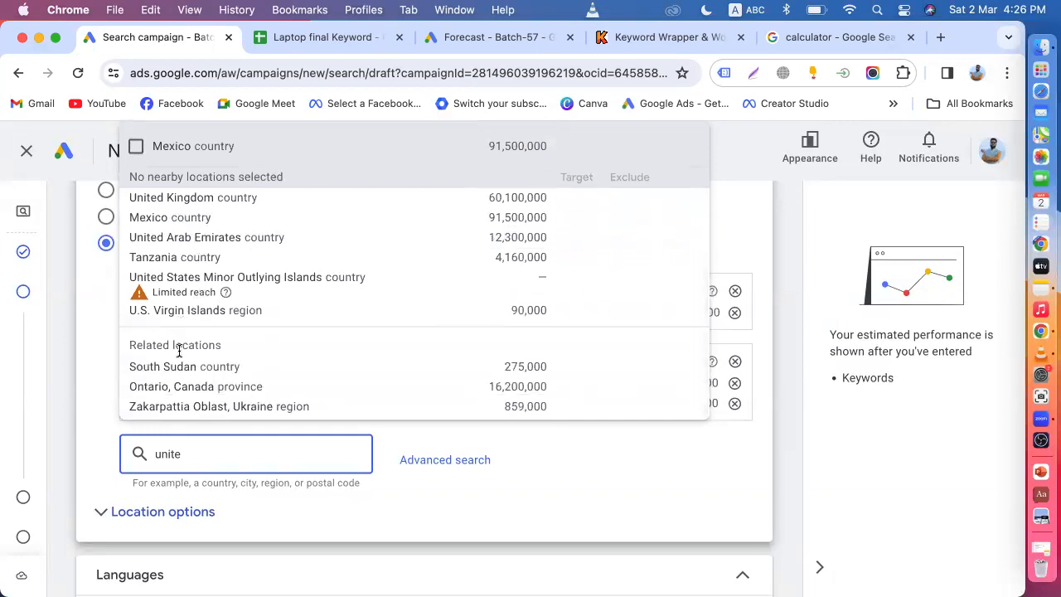
scroll(259, 396, up, 5)
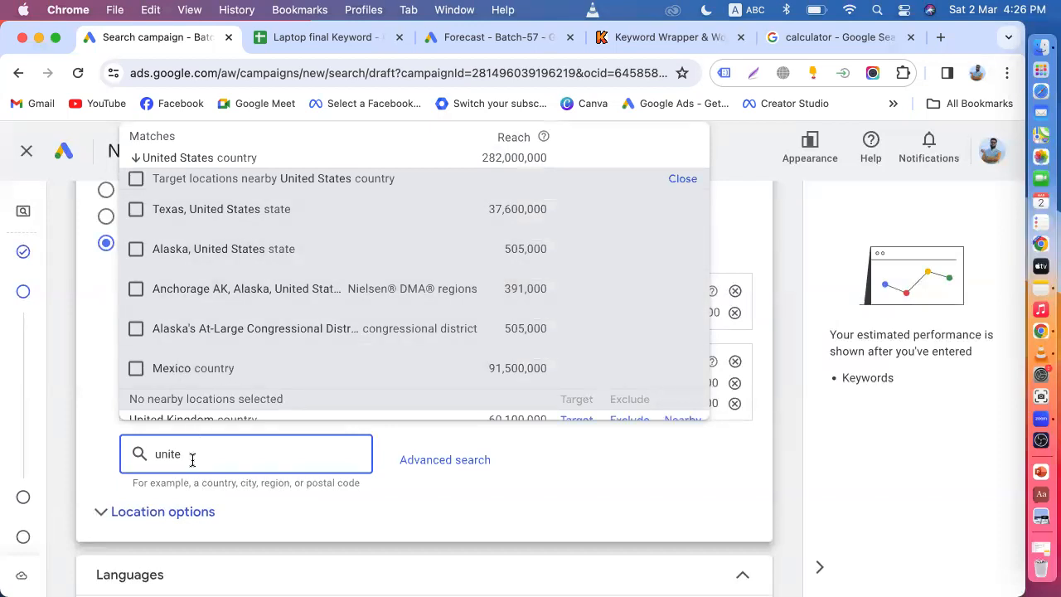
drag(184, 453, 123, 457)
key(BackSpace)
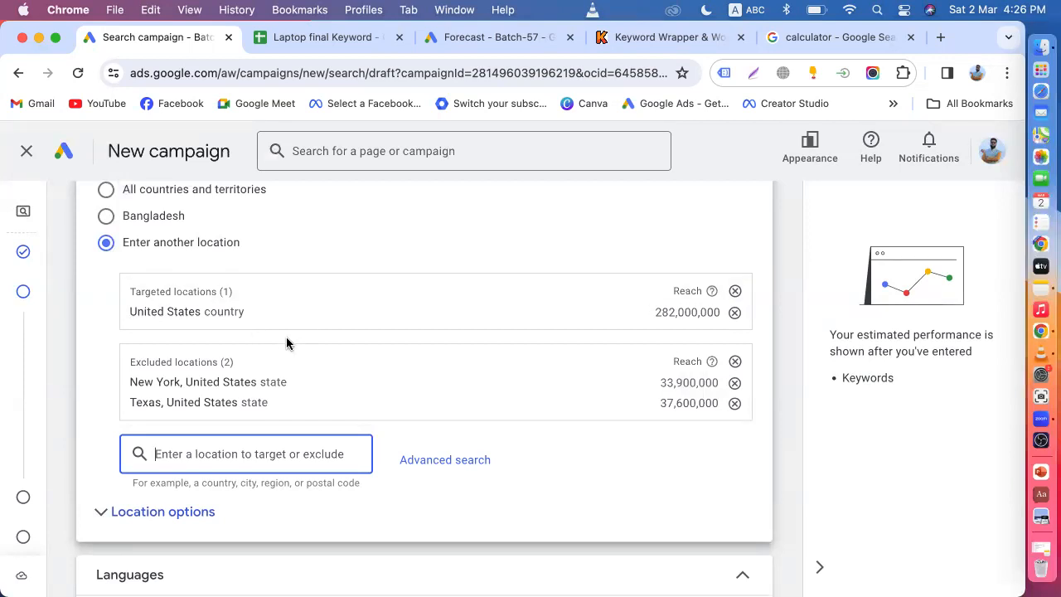
Remove all targeted and excluded locations from the campaign
click(136, 383)
drag(135, 383, 276, 382)
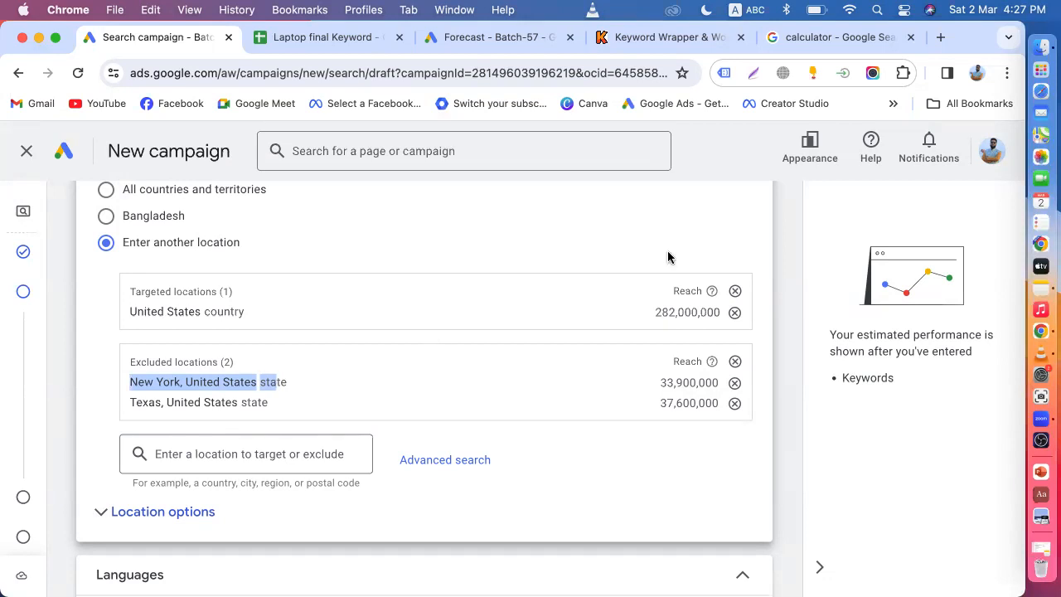
click(735, 292)
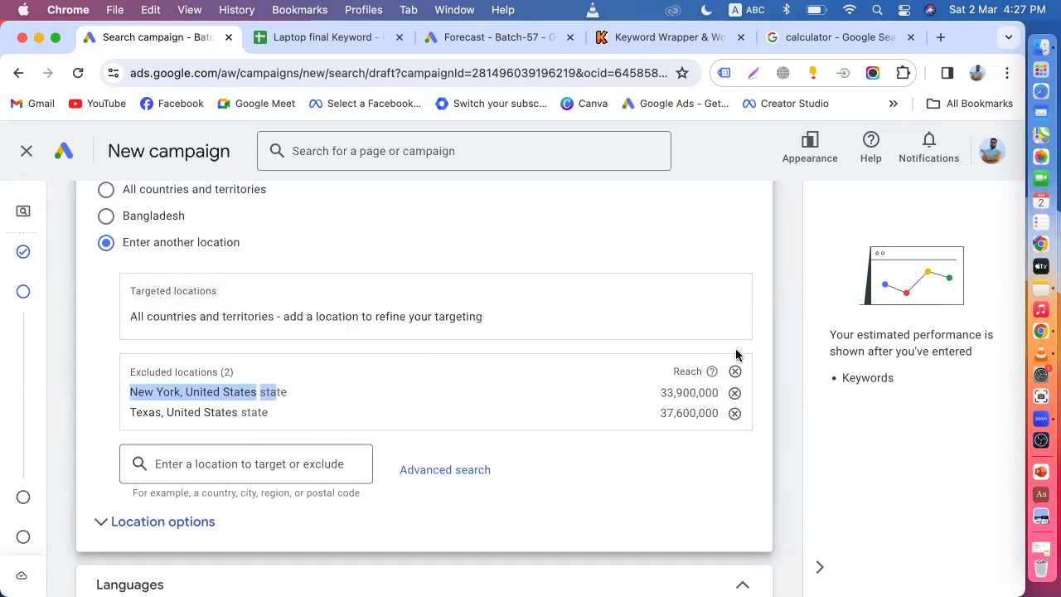
click(736, 374)
Search for New York and target New York state in the campaign's locations
click(214, 292)
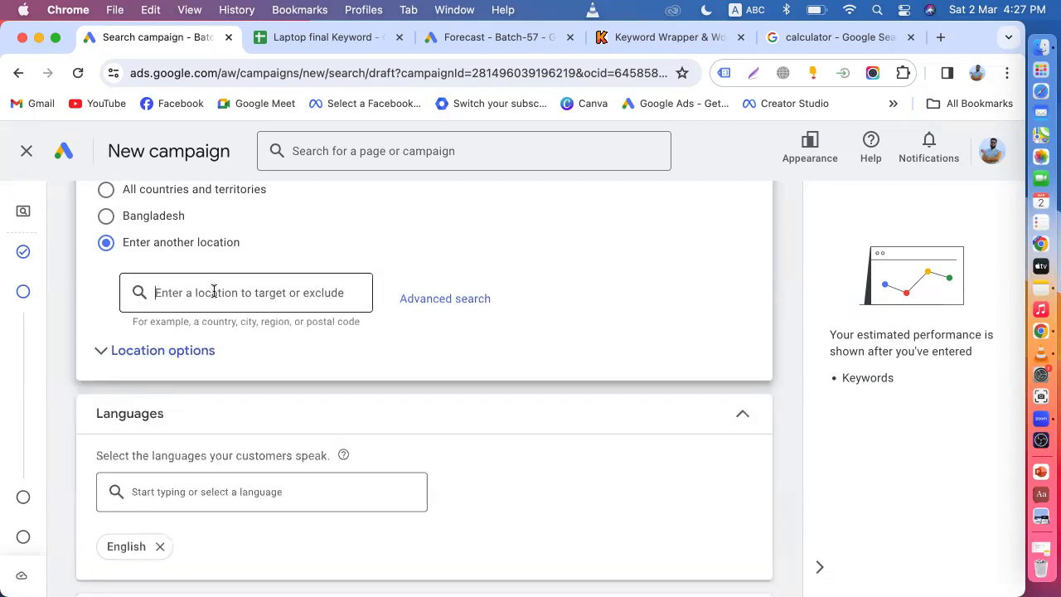
text(new yp)
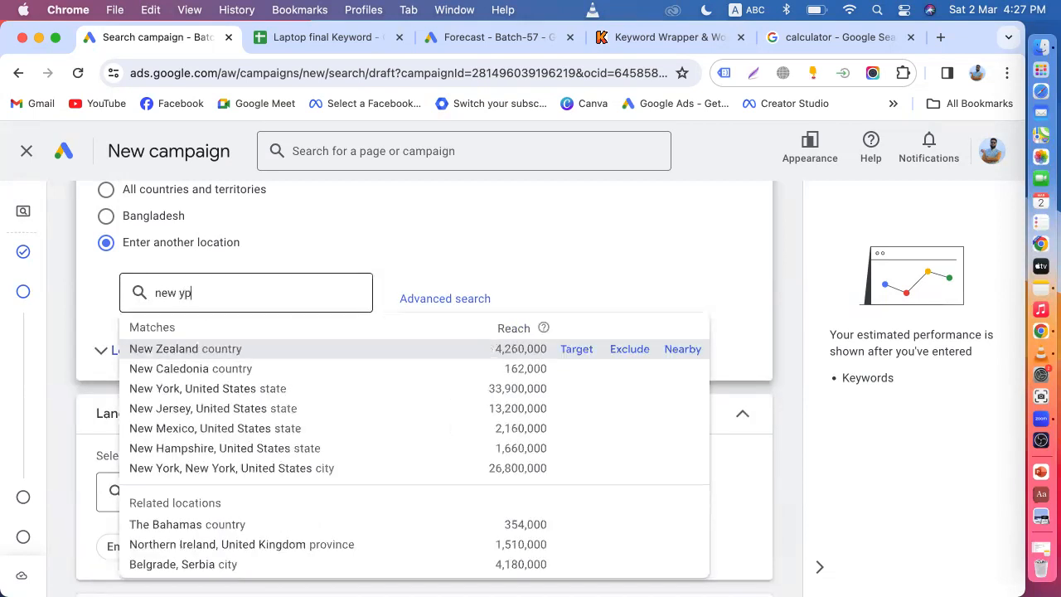
key(BackSpace)
text(o)
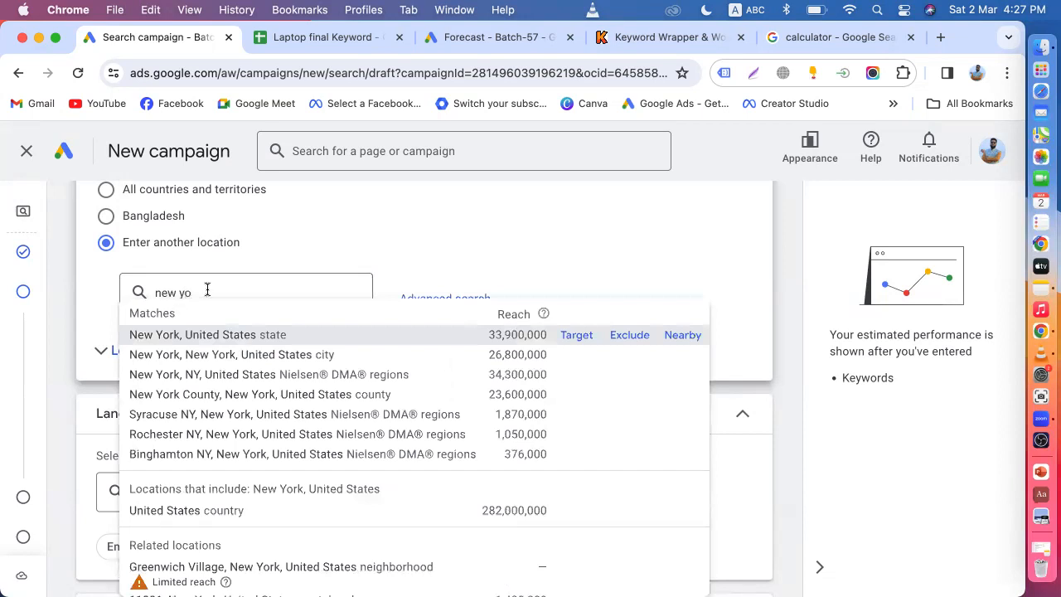
click(569, 342)
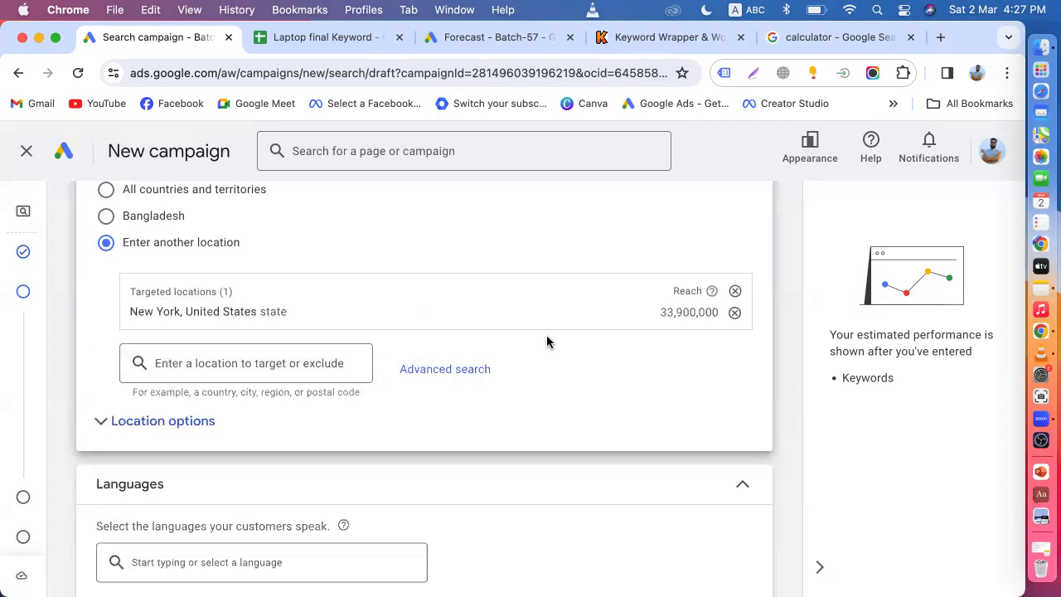
Exclude the Pennsylvania, Massachusetts and Connecticut states from the locations near New York state
text(new yo)
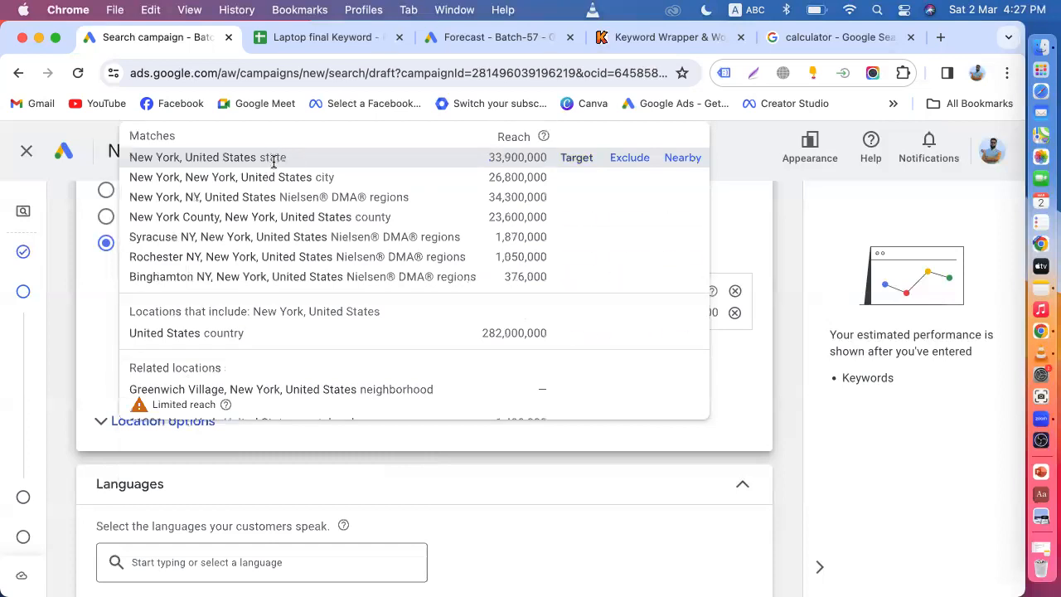
click(682, 158)
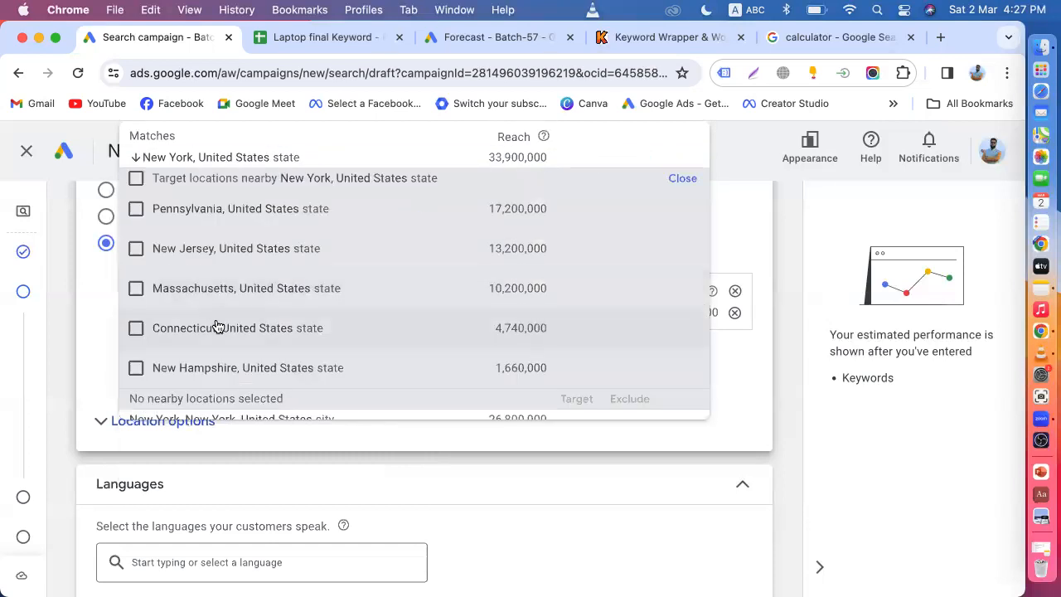
scroll(238, 352, down, 3)
scroll(239, 354, up, 3)
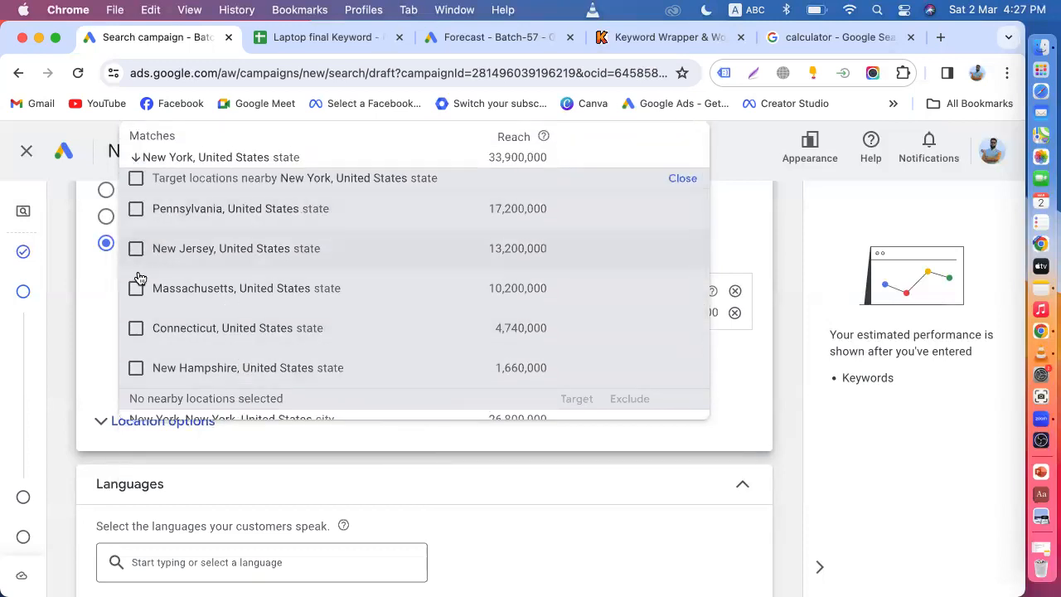
click(135, 215)
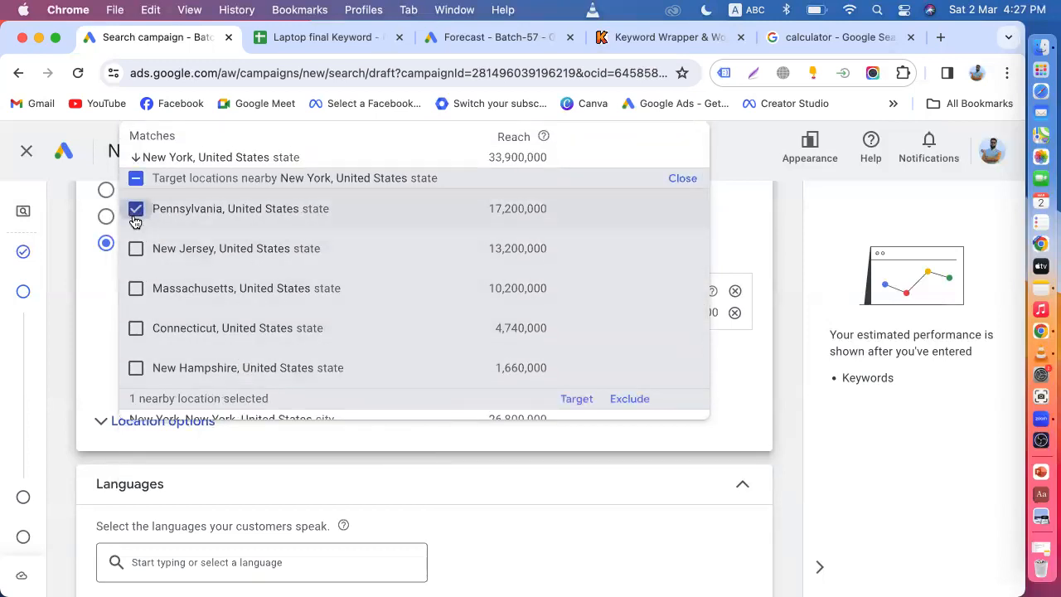
click(135, 291)
click(136, 336)
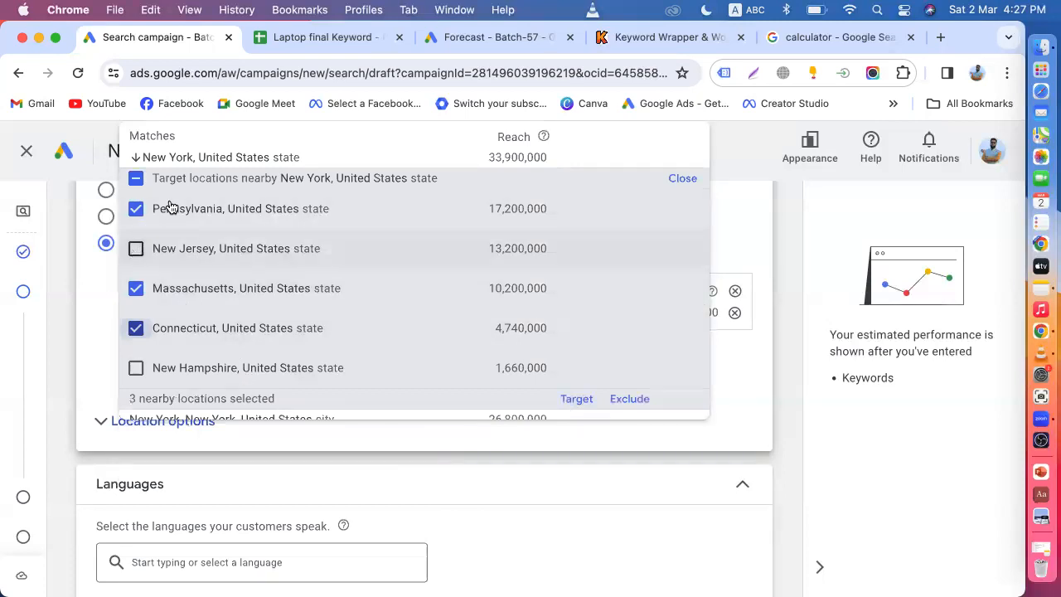
click(629, 400)
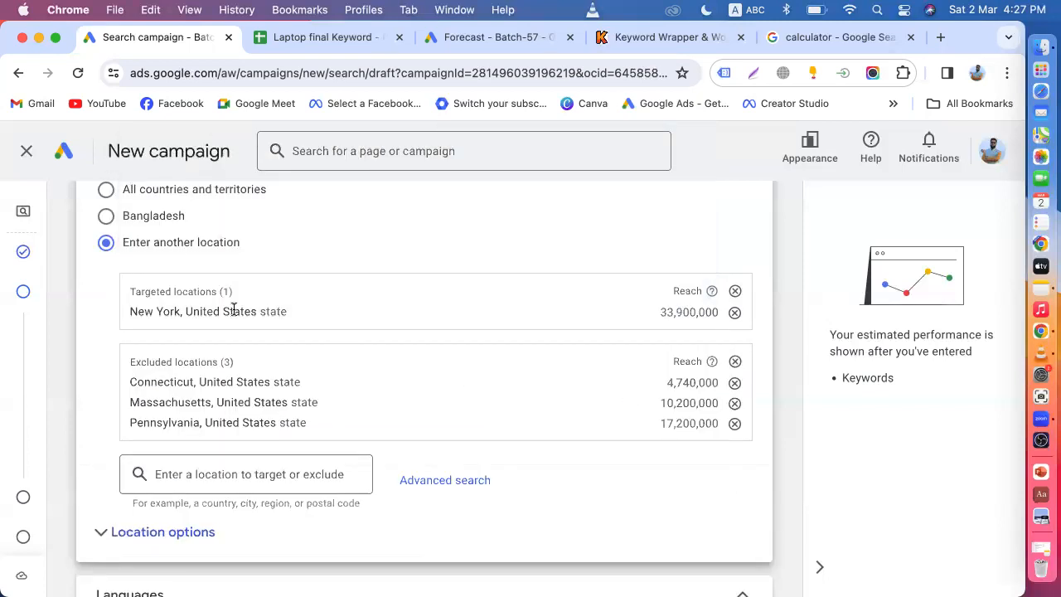
Clear the targeted New York state and all the excluded neighbouring states
triple_click(133, 311)
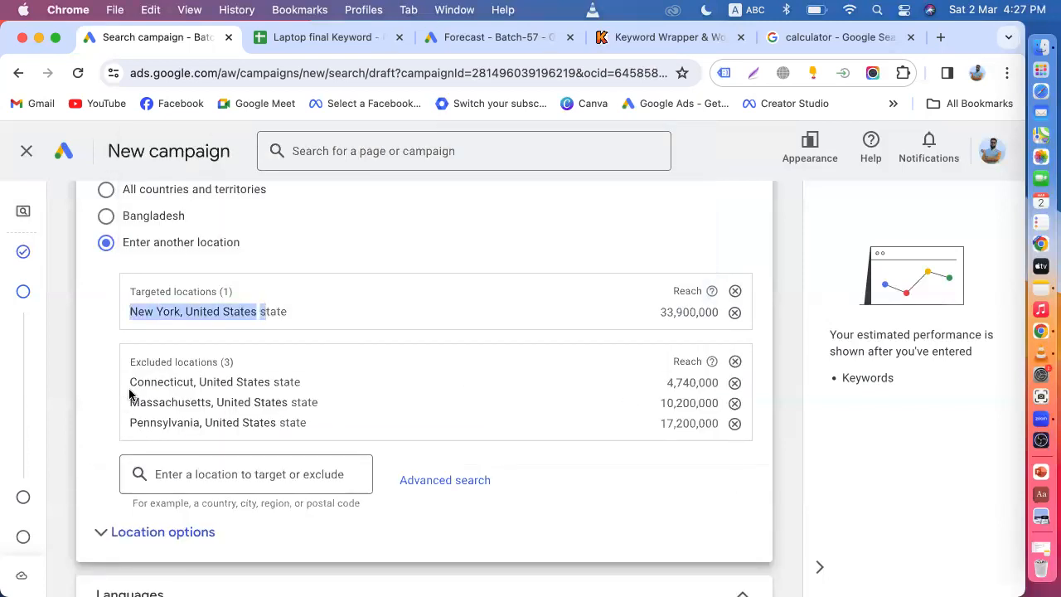
drag(130, 383, 334, 419)
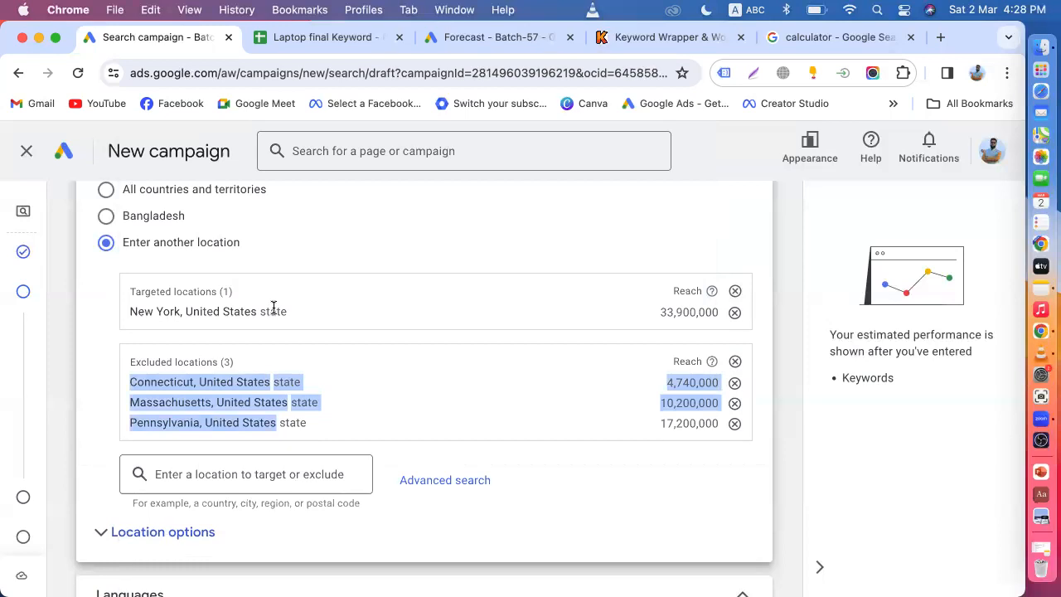
click(95, 332)
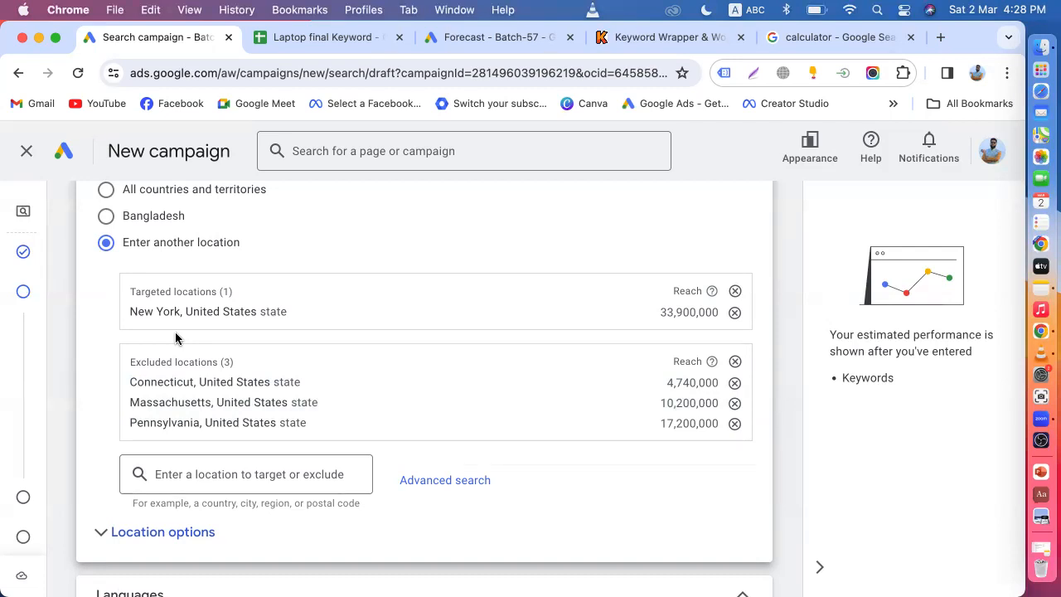
click(735, 292)
click(737, 372)
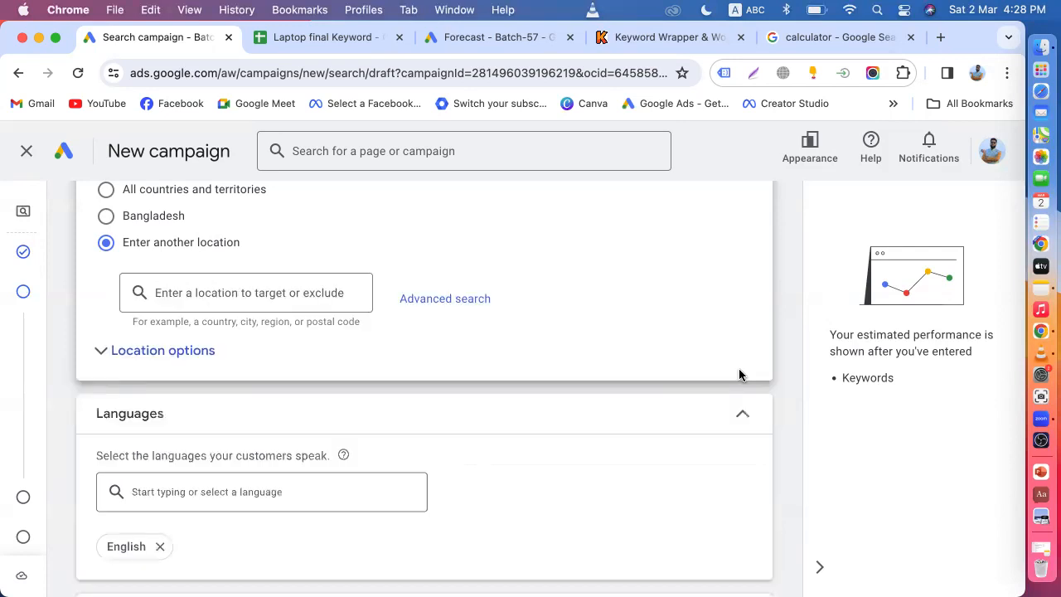
Search the locations for "sector 12" and clear the search
click(283, 292)
text(se)
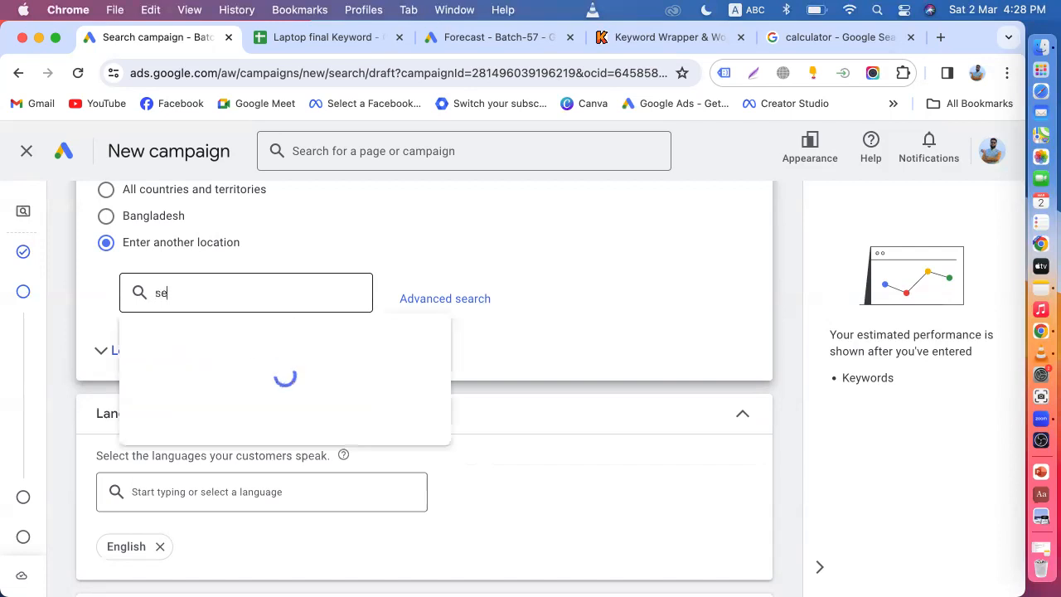
text(ctor 12)
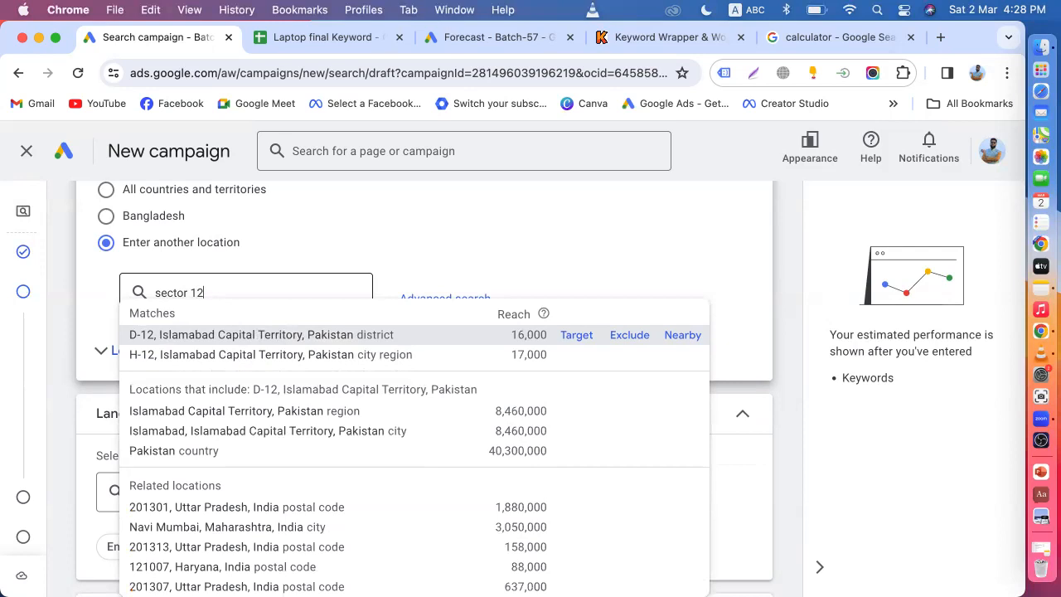
key(BackSpace)
key(BackSpace)
key(BackSpace)
key(BackSpace)
key(BackSpace)
key(BackSpace)
key(BackSpace)
key(BackSpace)
key(BackSpace)
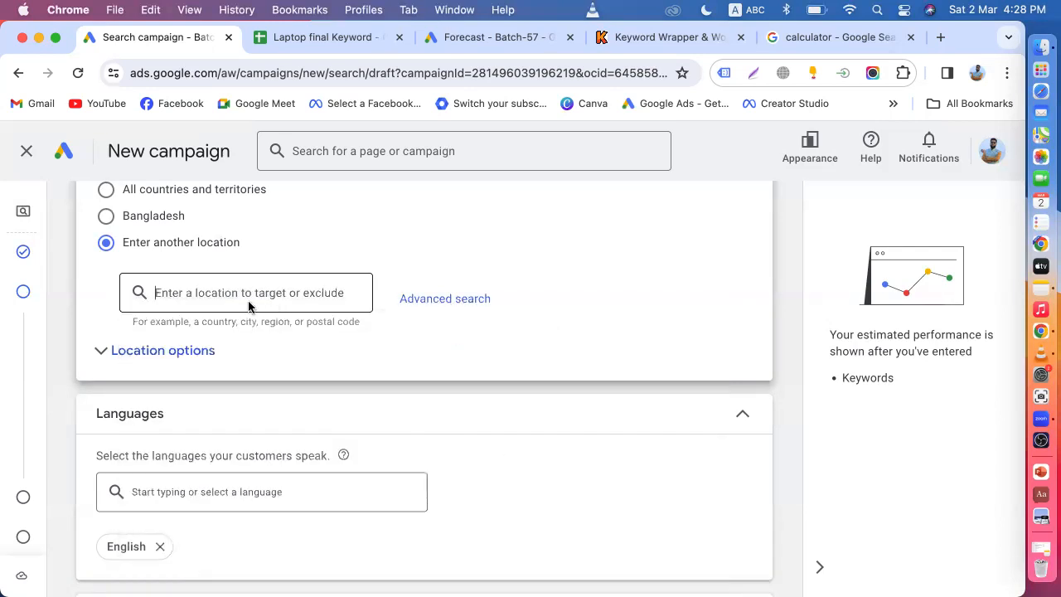
Target Bangladesh country in the campaign's locations and open the advanced location search
text(bang)
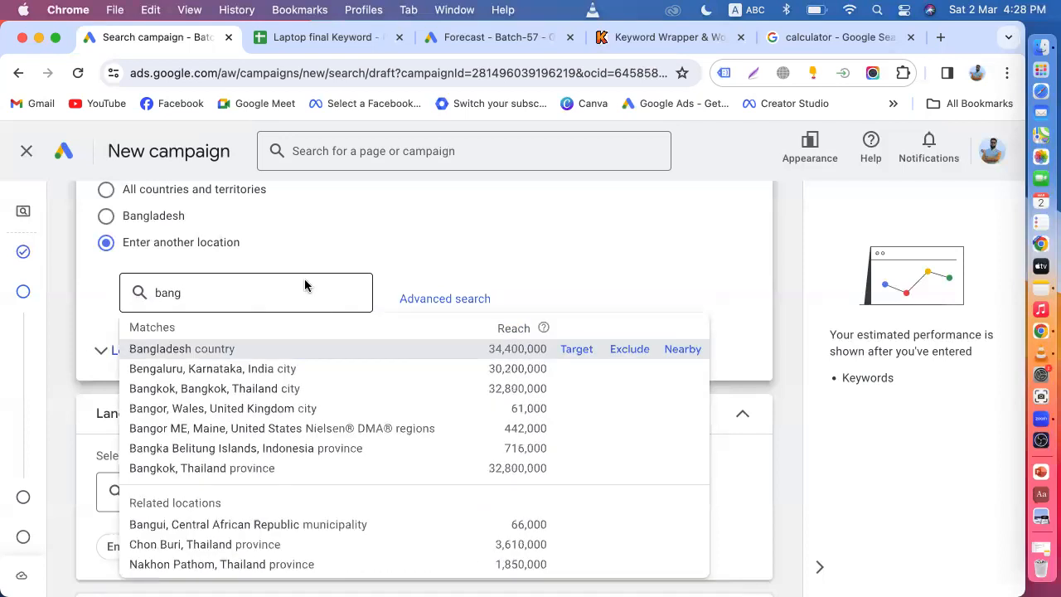
click(577, 350)
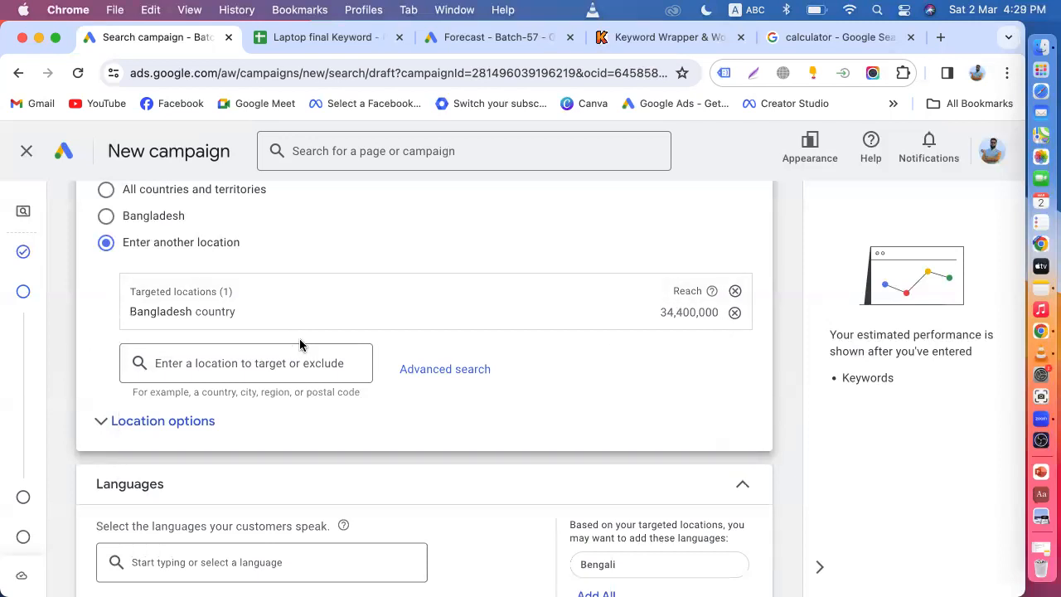
click(425, 385)
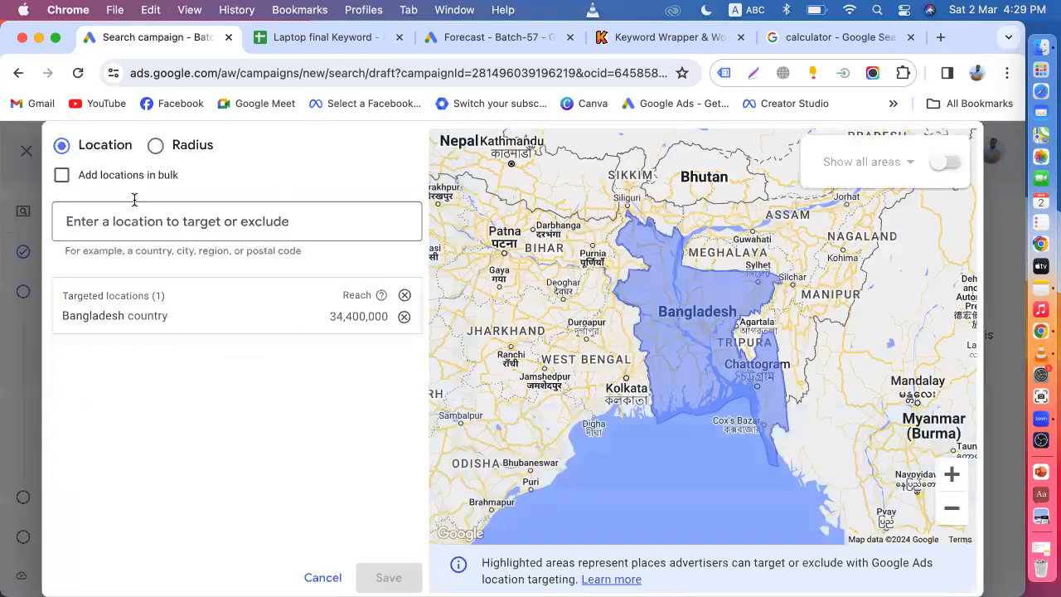
Target a 20 mi radius around Uttara Sector 12 Park, Dhaka
click(156, 145)
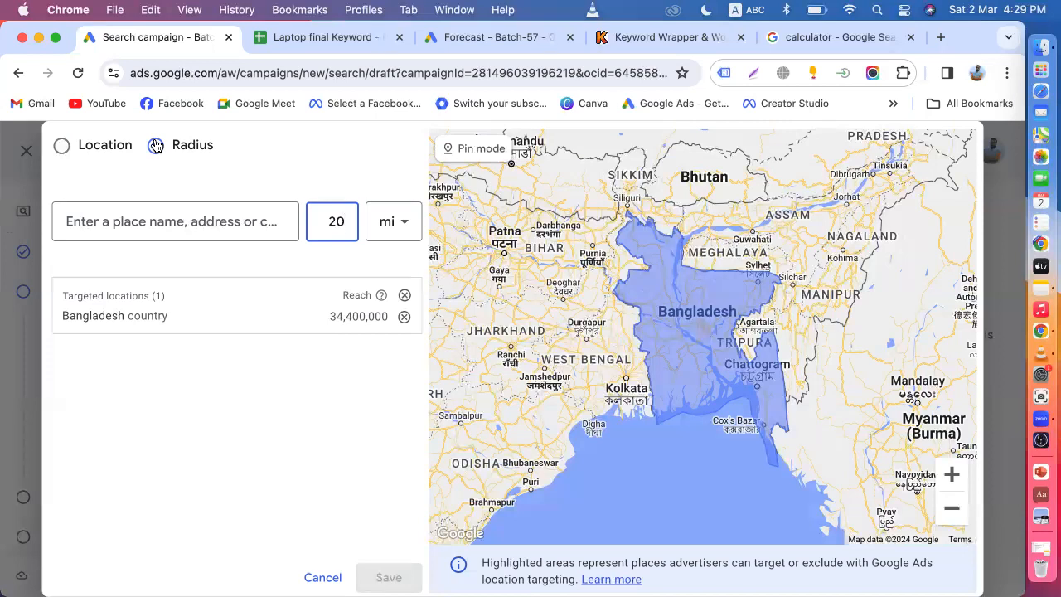
click(149, 217)
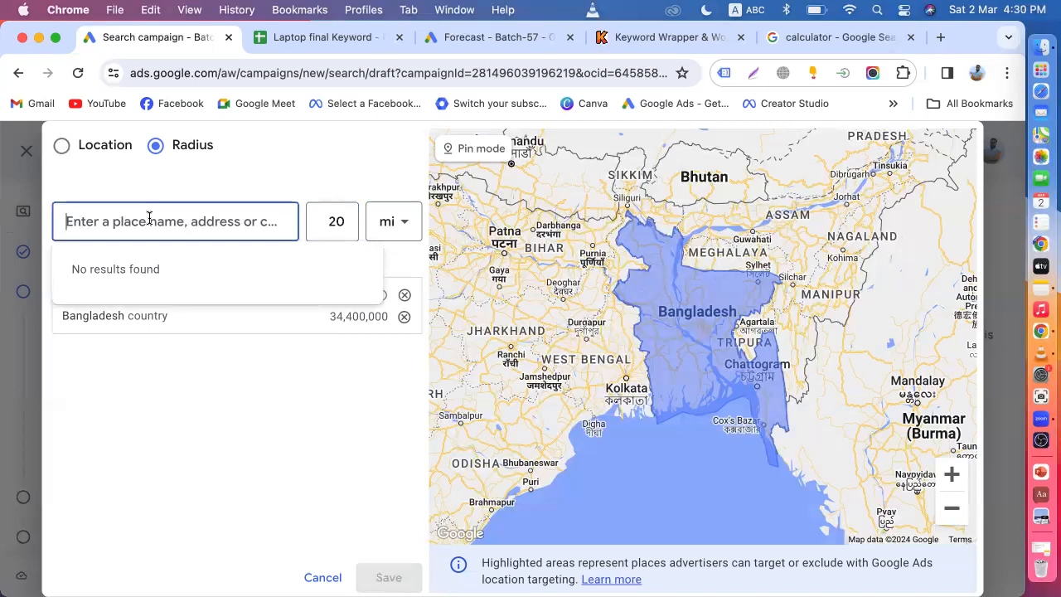
text(uttara sector)
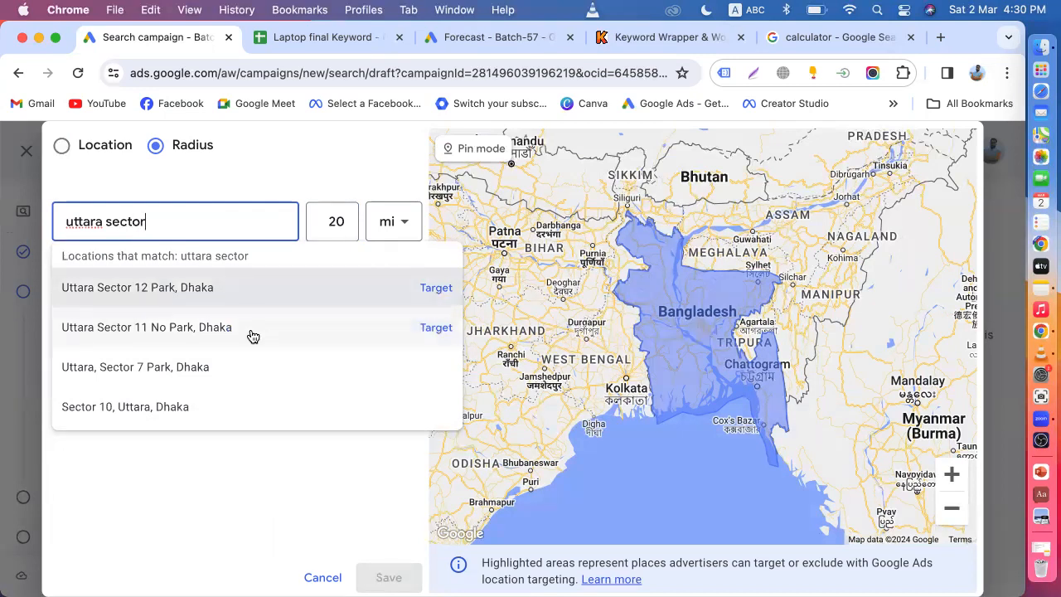
click(432, 287)
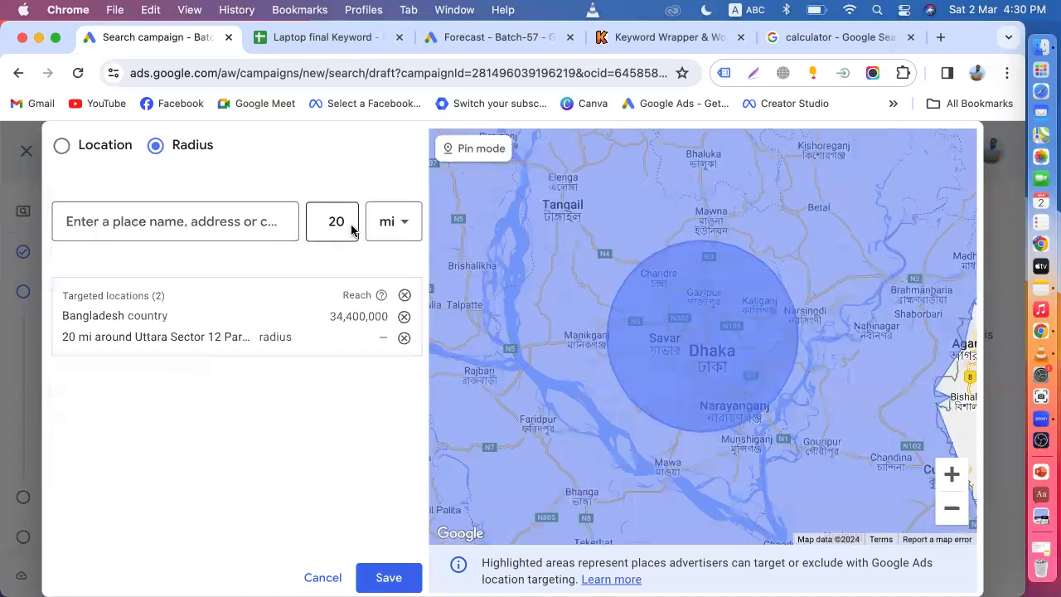
Switch the radius search unit to km and set the target radius around Uttara Sector 12 Park to 5 km
click(409, 230)
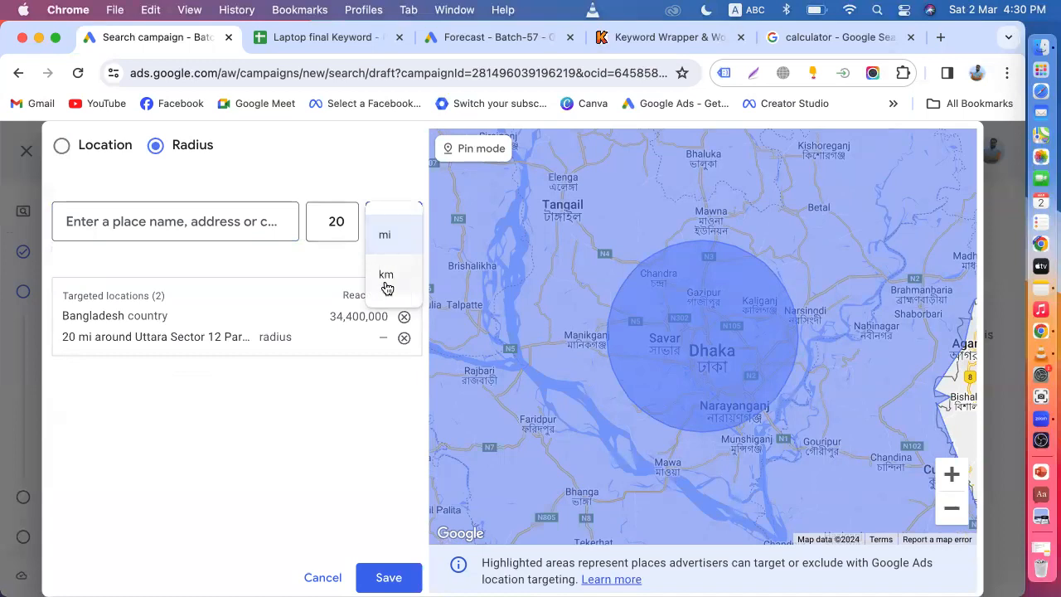
click(387, 282)
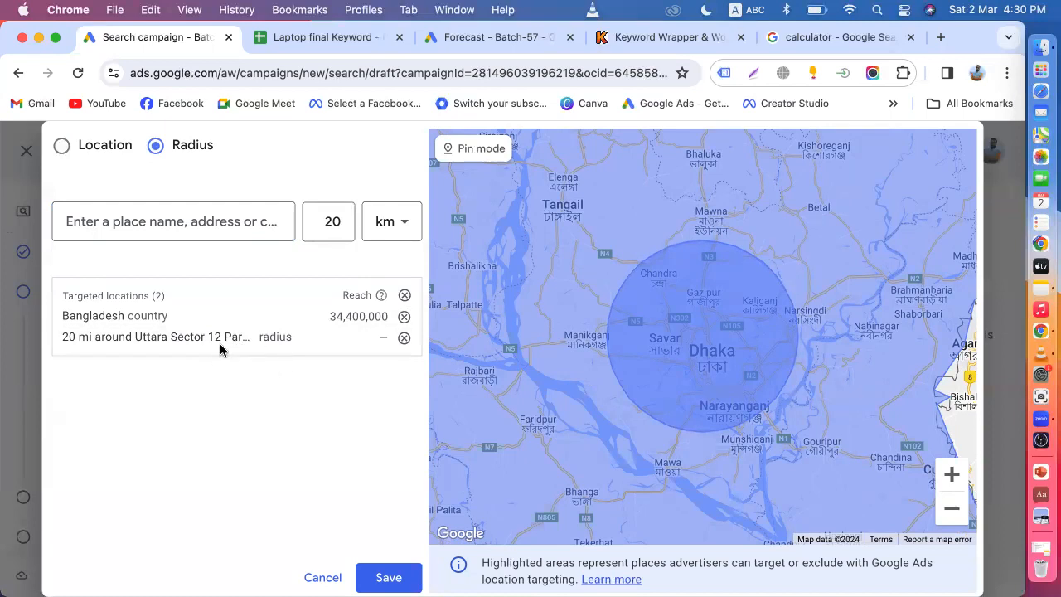
click(302, 338)
click(339, 383)
key(BackSpace)
key(BackSpace)
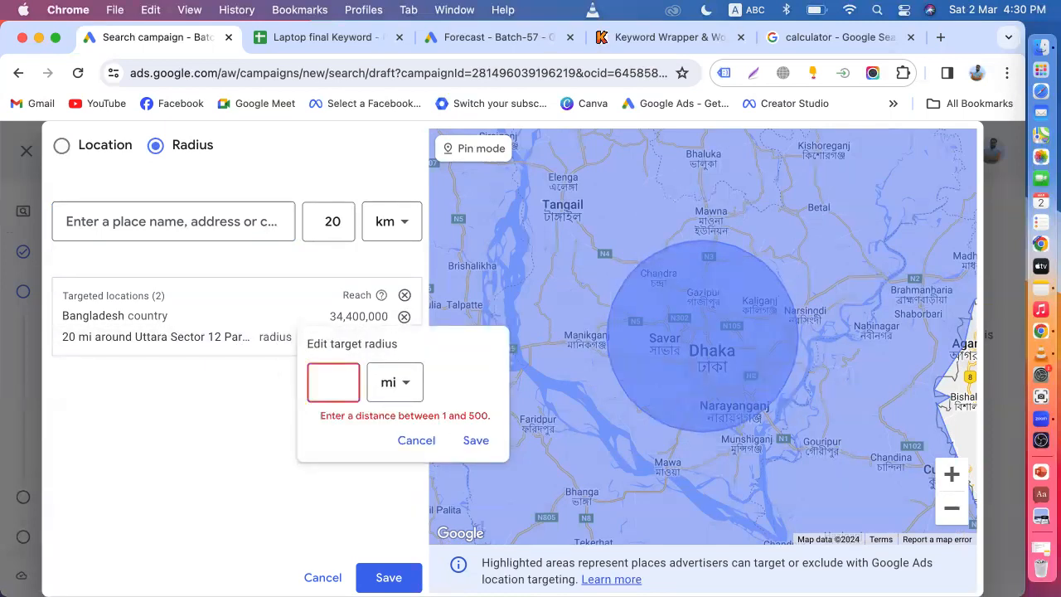
text(56)
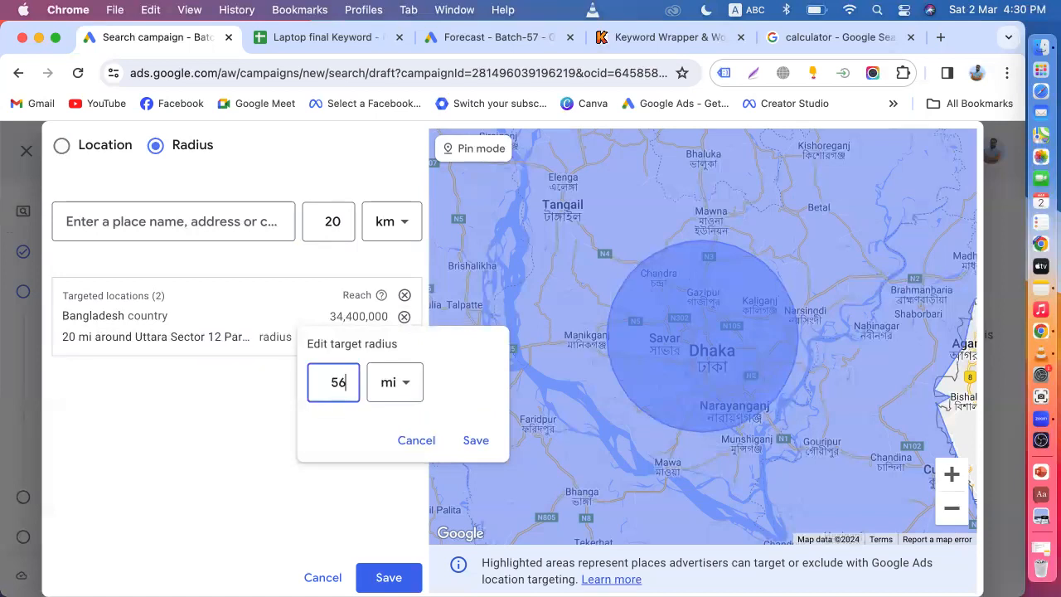
key(BackSpace)
key(BackSpace)
text(5)
click(409, 382)
click(401, 437)
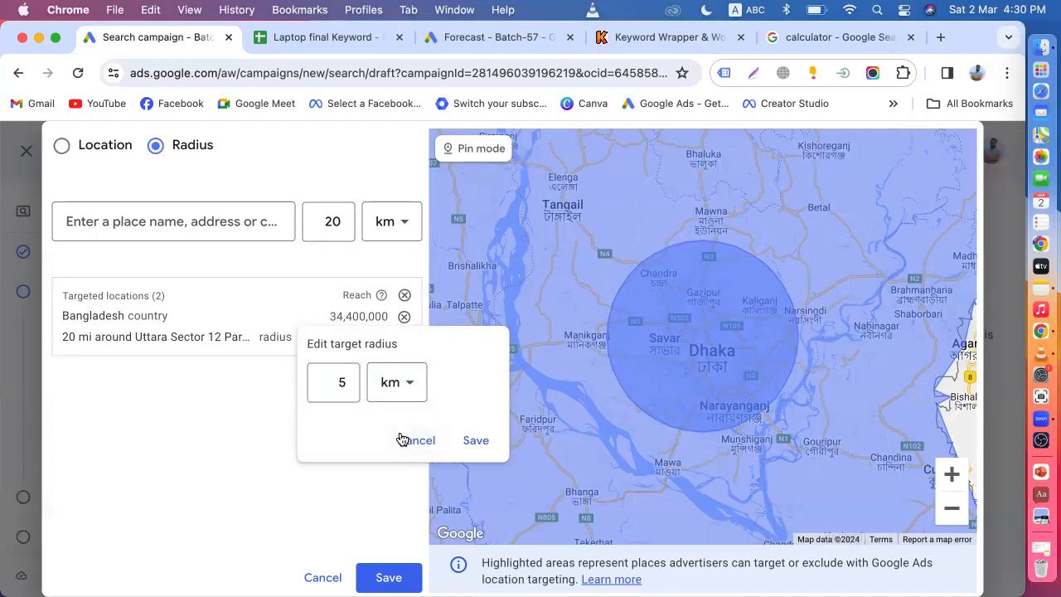
click(472, 440)
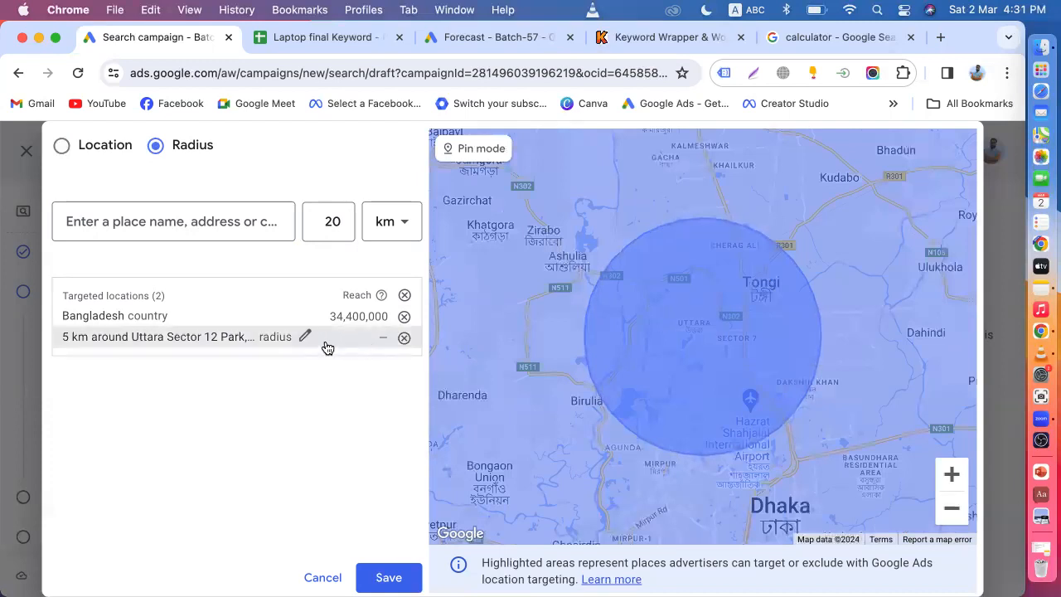
Set the target radius around Uttara Sector 12 Park to 2 km
click(307, 338)
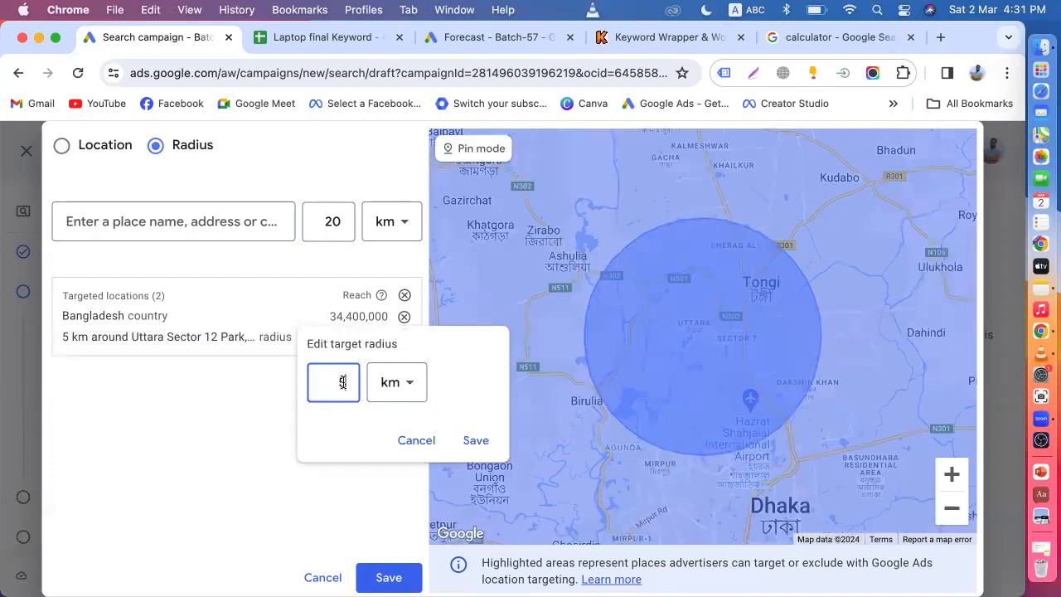
key(BackSpace)
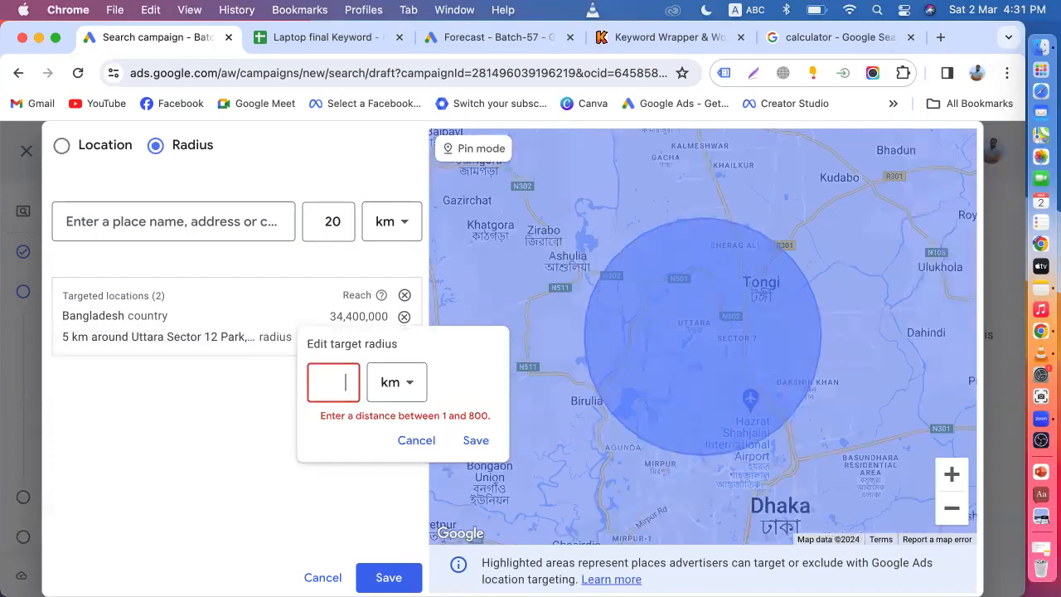
text(2)
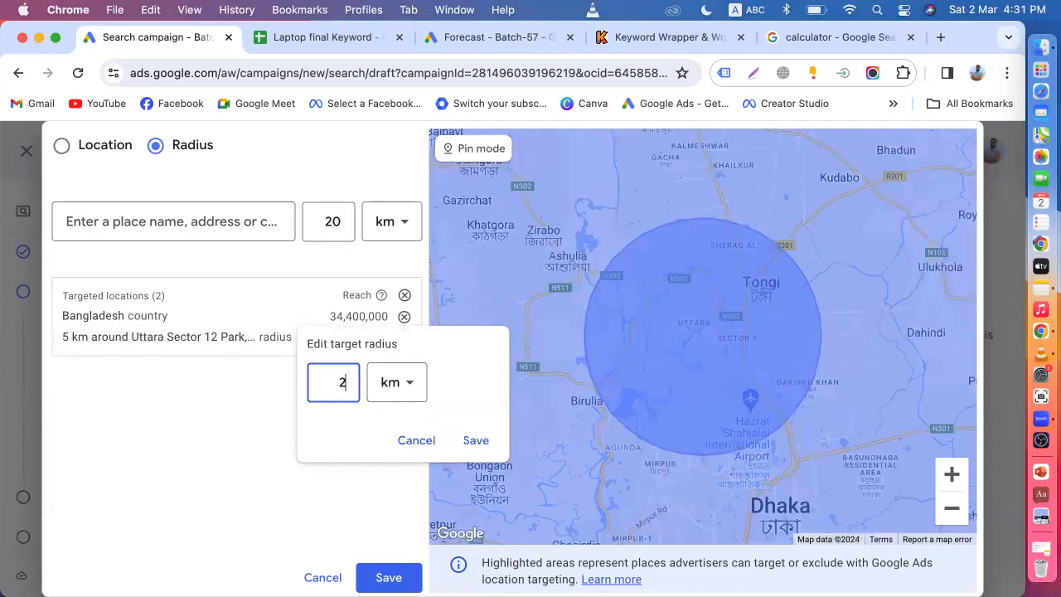
click(479, 440)
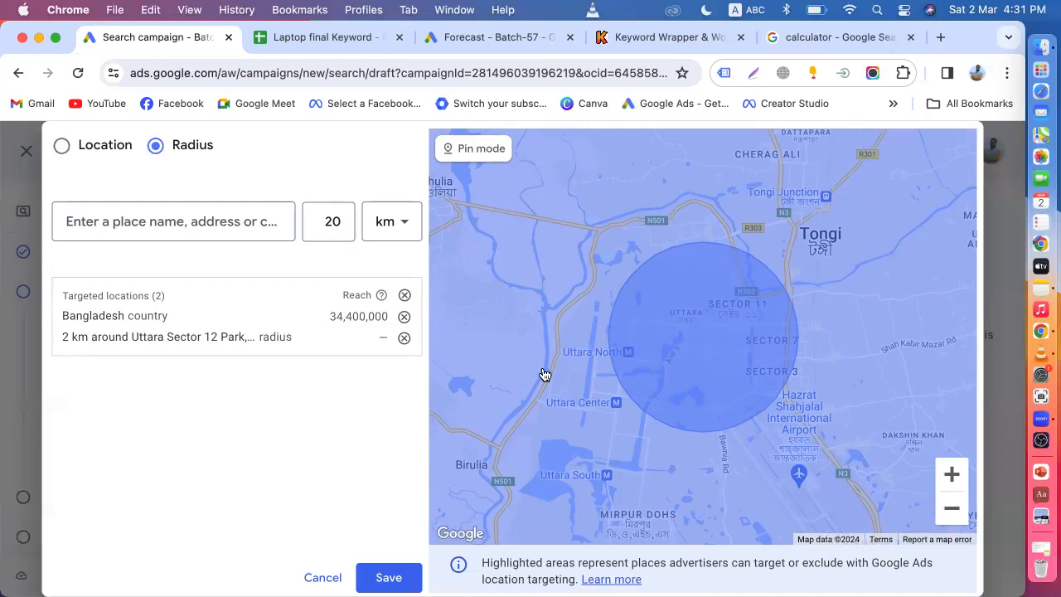
Set the target radius around Uttara Sector 12 Park to 3 km
click(305, 335)
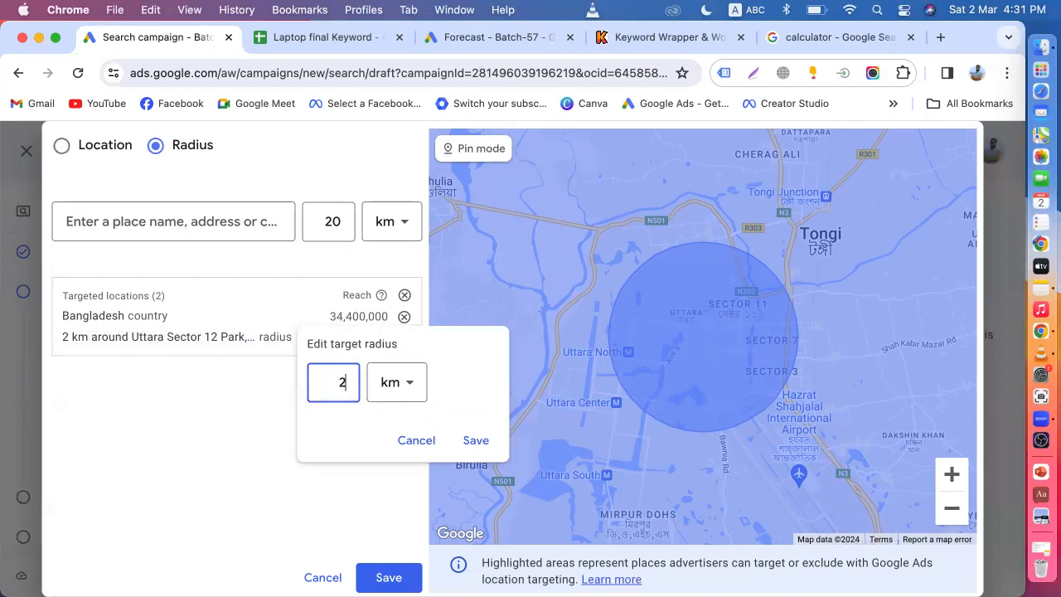
key(BackSpace)
text(3)
click(476, 440)
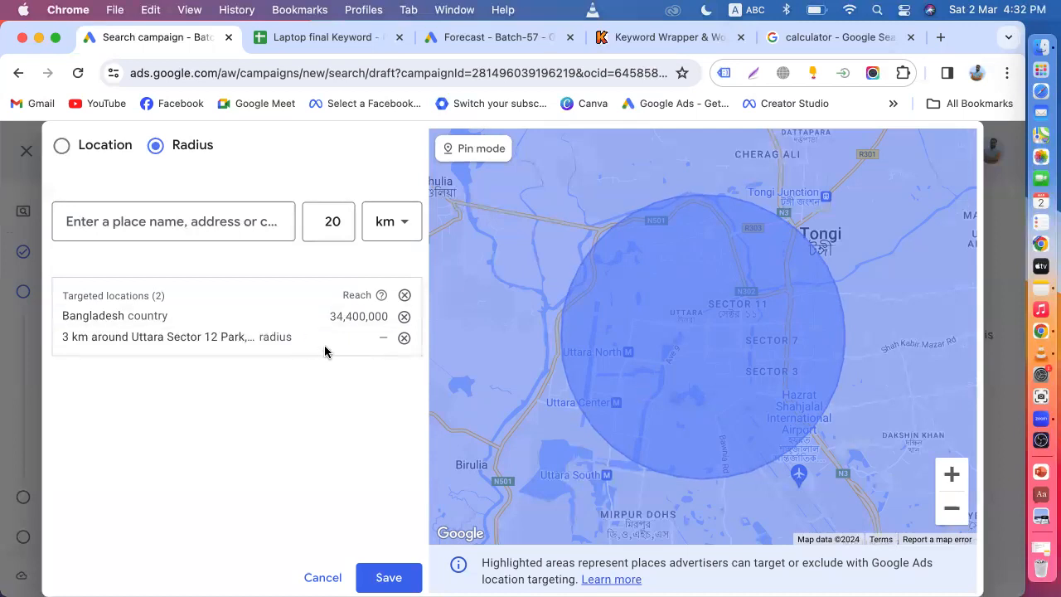
Change the Uttara Sector 12 Park target radius back to 2 km
click(298, 338)
key(BackSpace)
text(2)
click(474, 440)
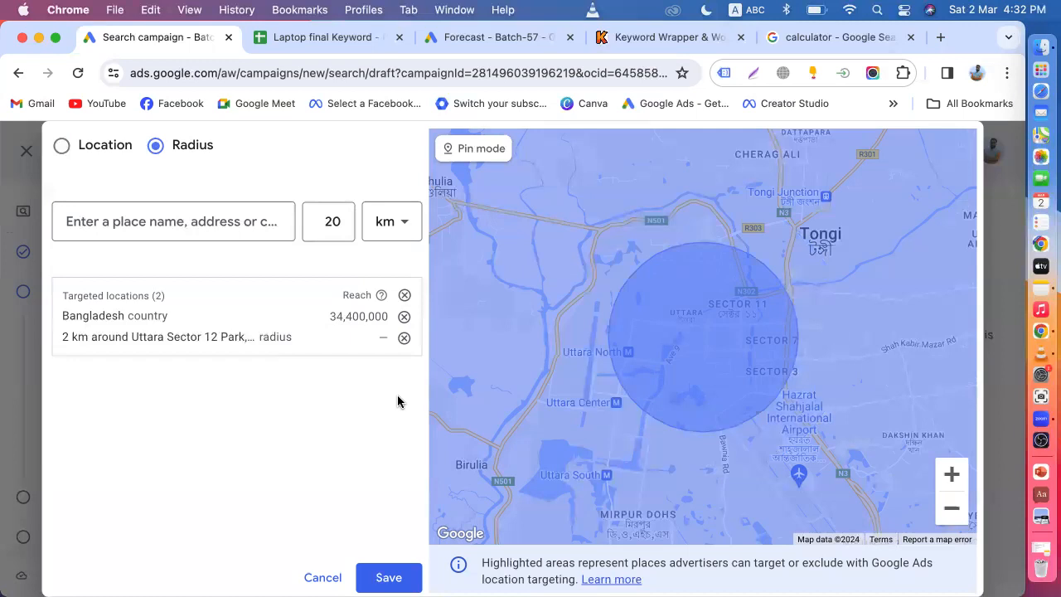
Turn on pin mode, save the advanced location targets, and remove Bangladesh country from the targeted locations
click(465, 158)
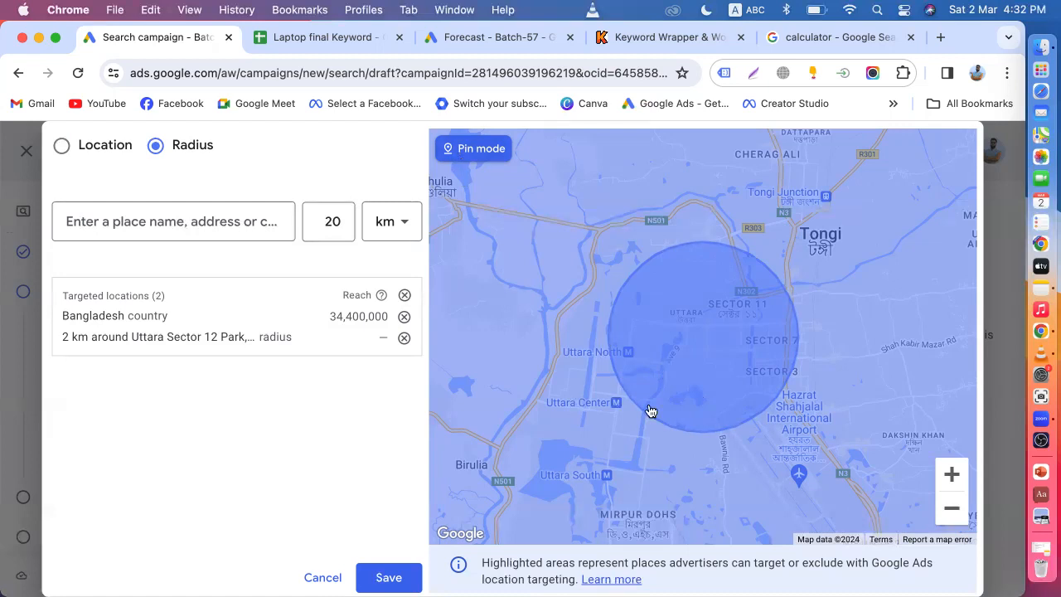
click(385, 578)
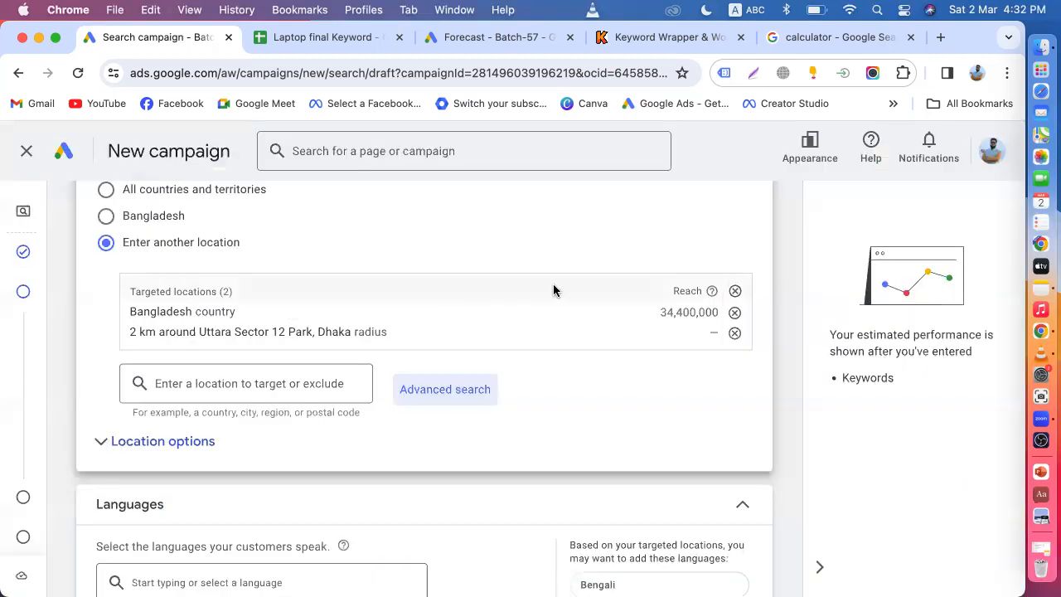
click(735, 313)
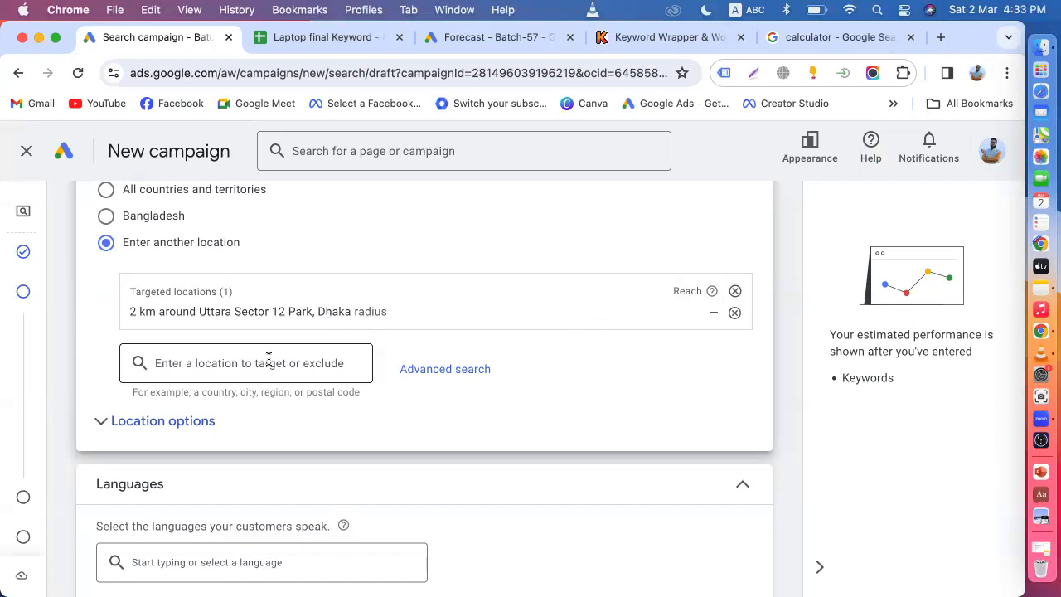
Open the advanced location search and try entering the postal code 1230 as a bulk location
click(409, 370)
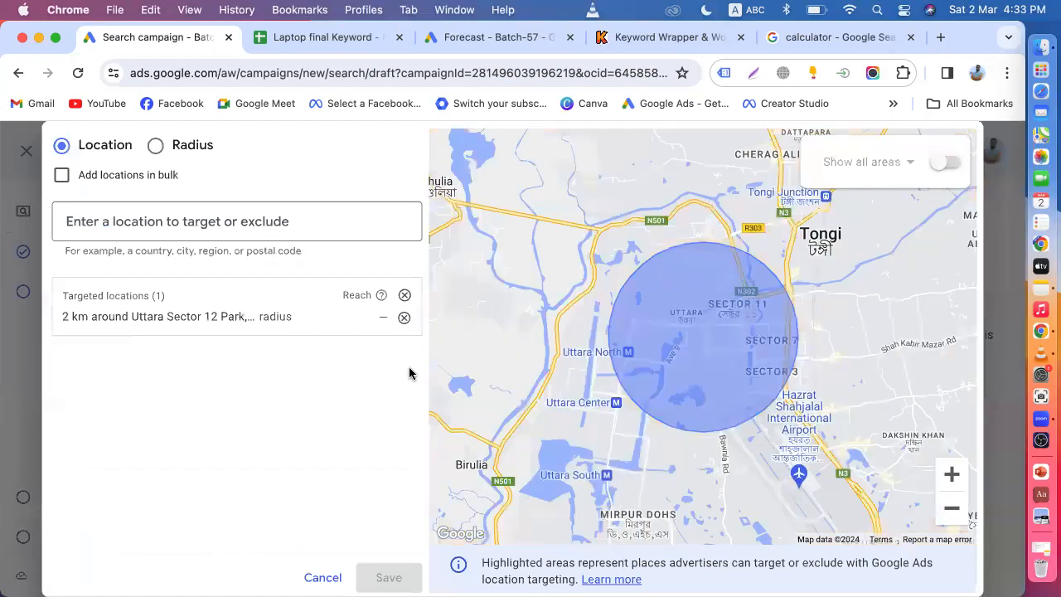
click(78, 176)
click(108, 237)
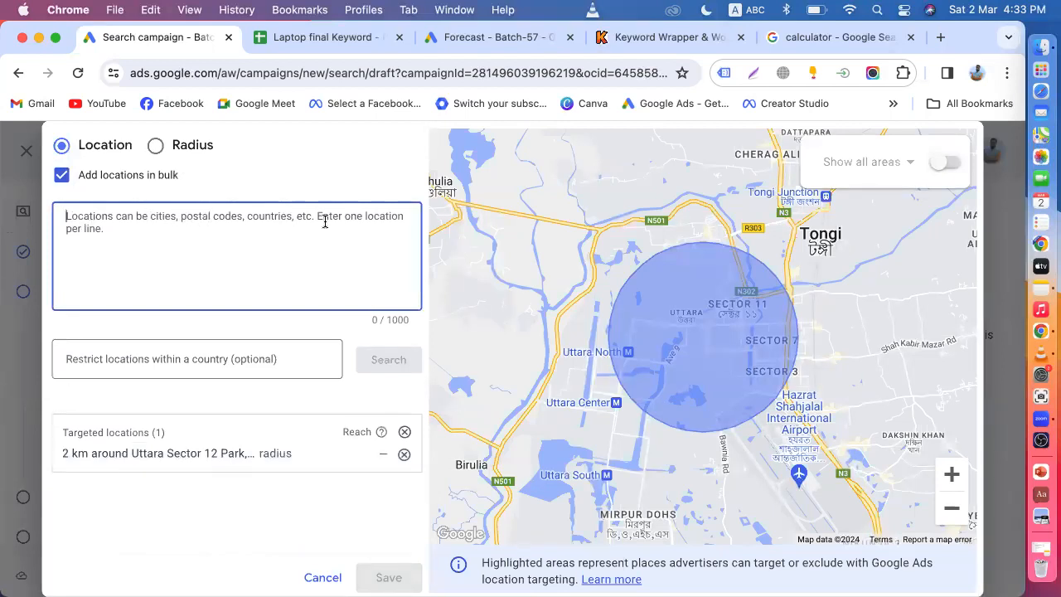
text(1230)
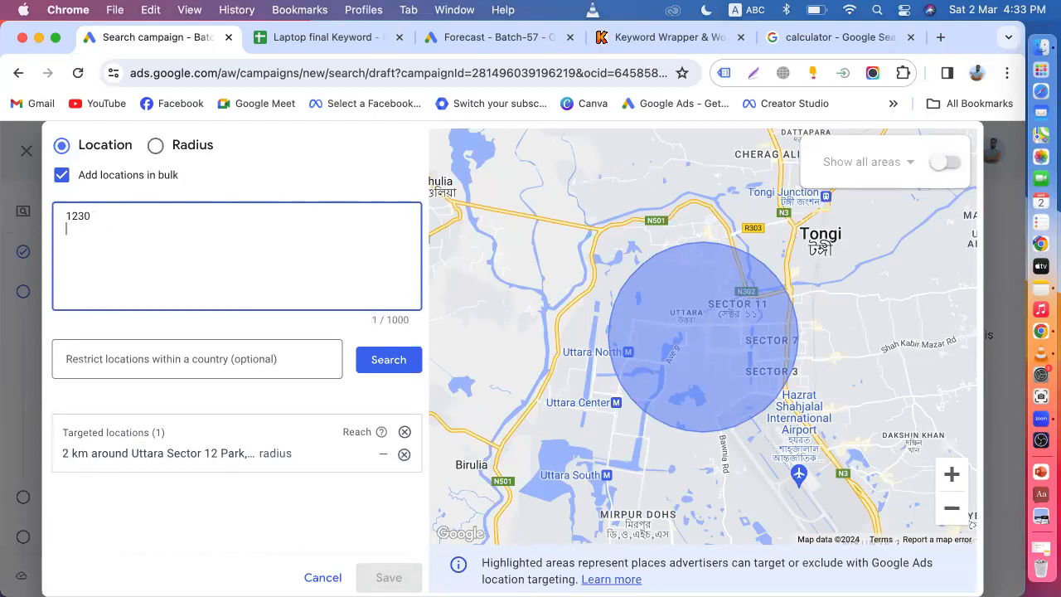
drag(91, 214, 69, 215)
key(BackSpace)
text(12e0)
click(62, 175)
click(62, 176)
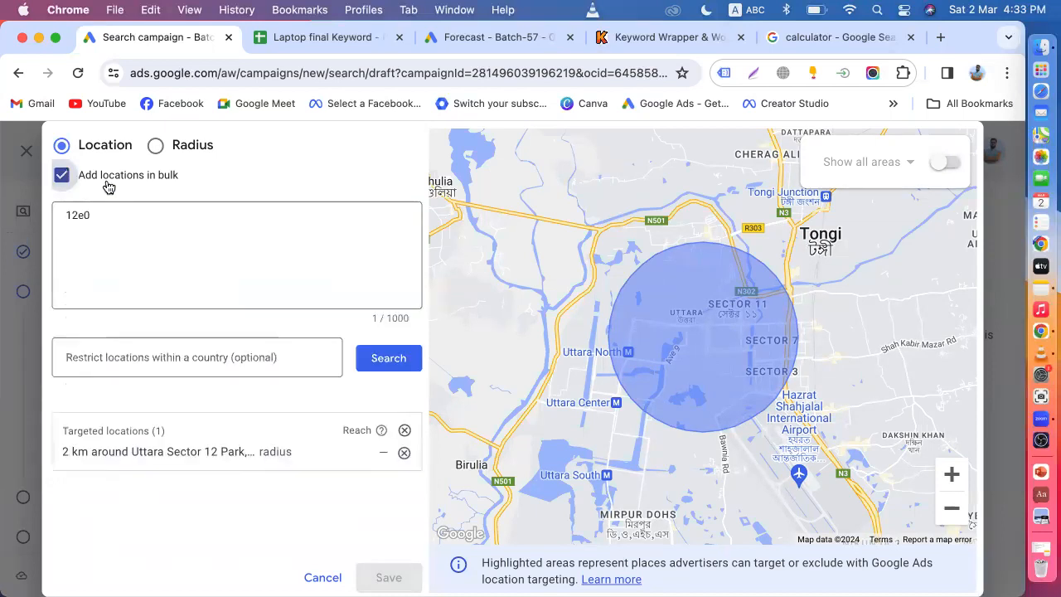
Switch between radius and bulk location entry, turn off bulk adding, and cancel the advanced location search
click(154, 147)
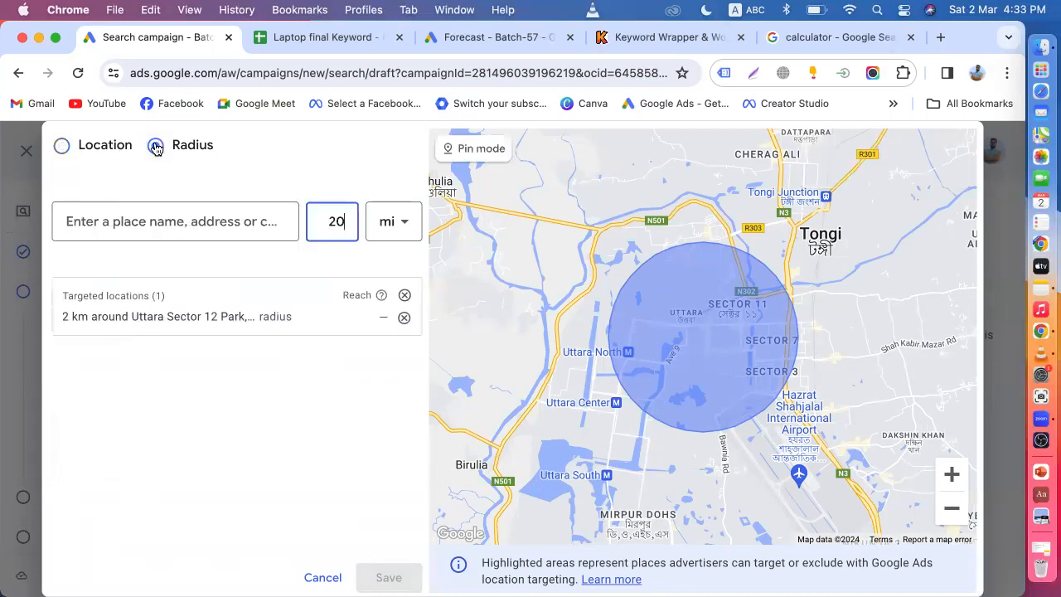
click(106, 147)
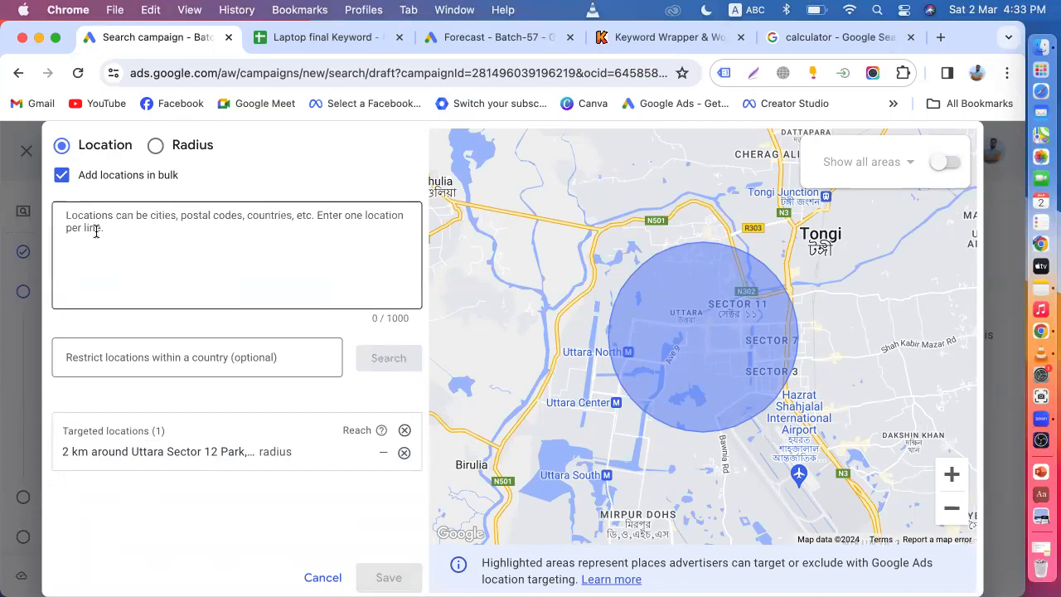
click(99, 231)
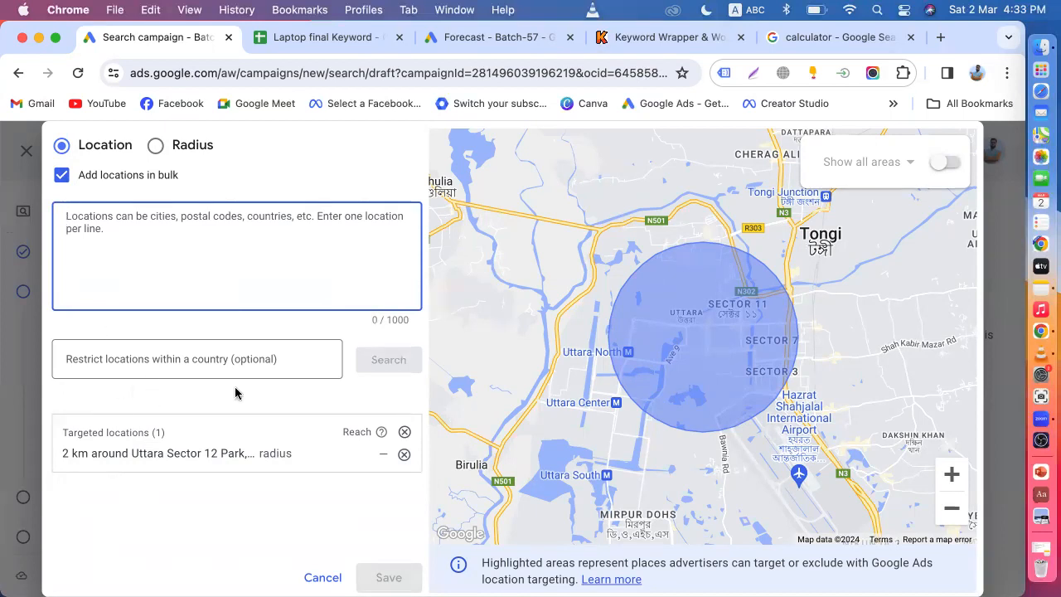
click(63, 175)
click(158, 156)
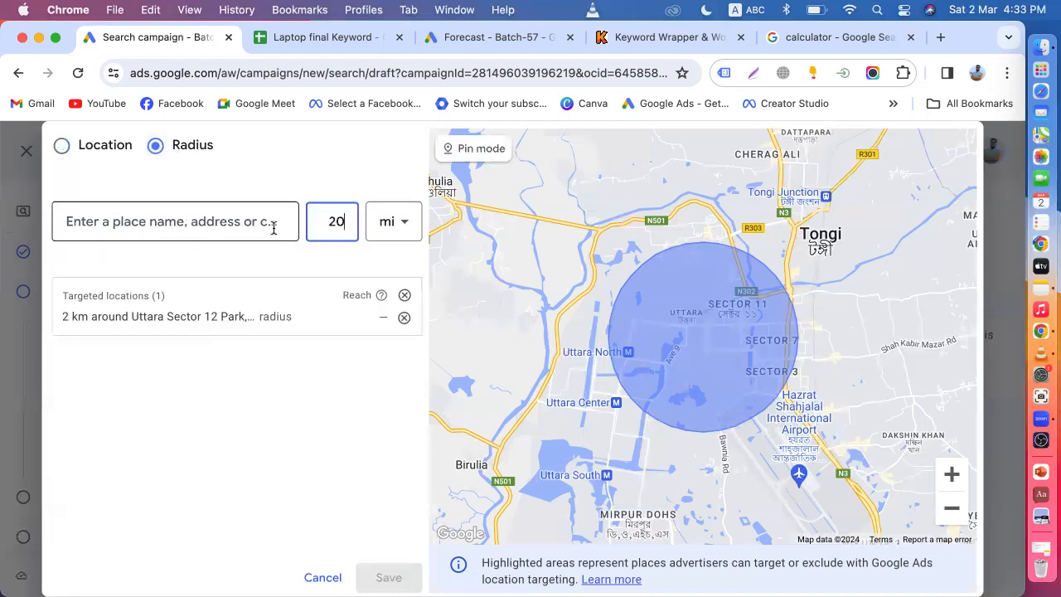
click(322, 578)
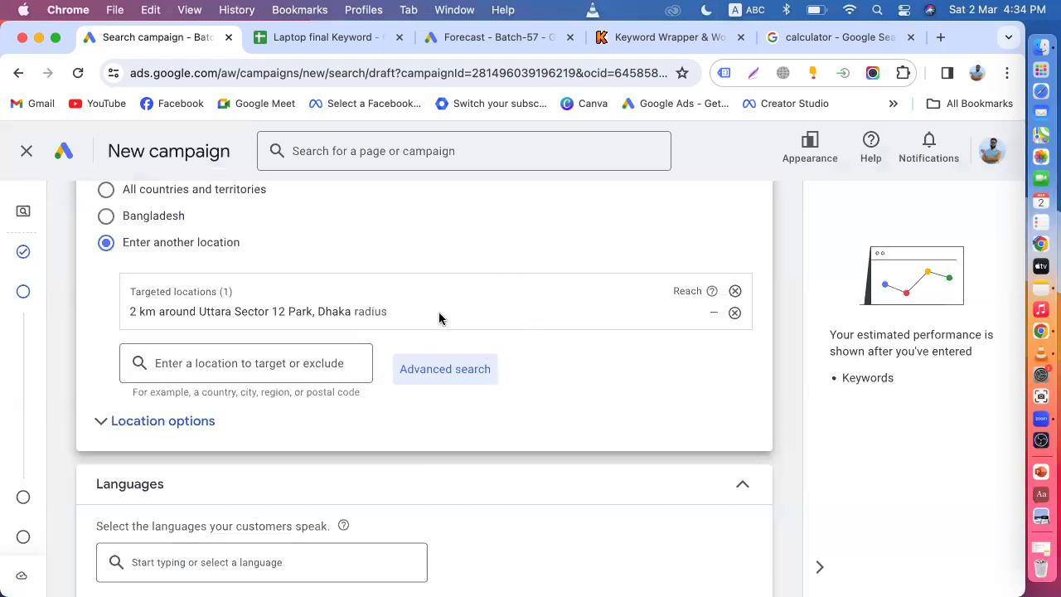
Check the location in the Notes campaign brief and replace the targeted Uttara radius with United States country
click(1026, 286)
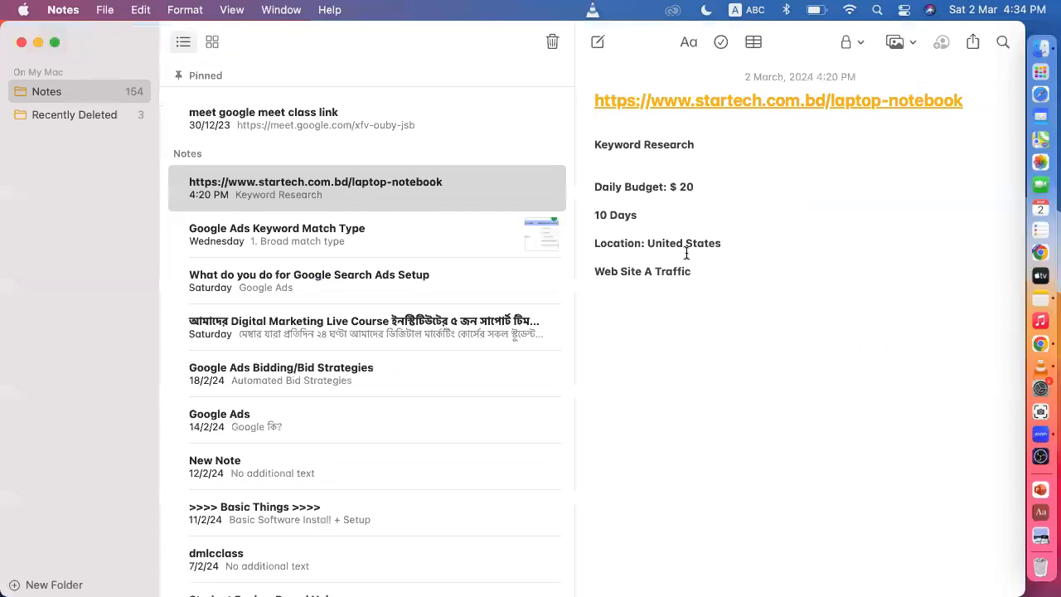
click(37, 43)
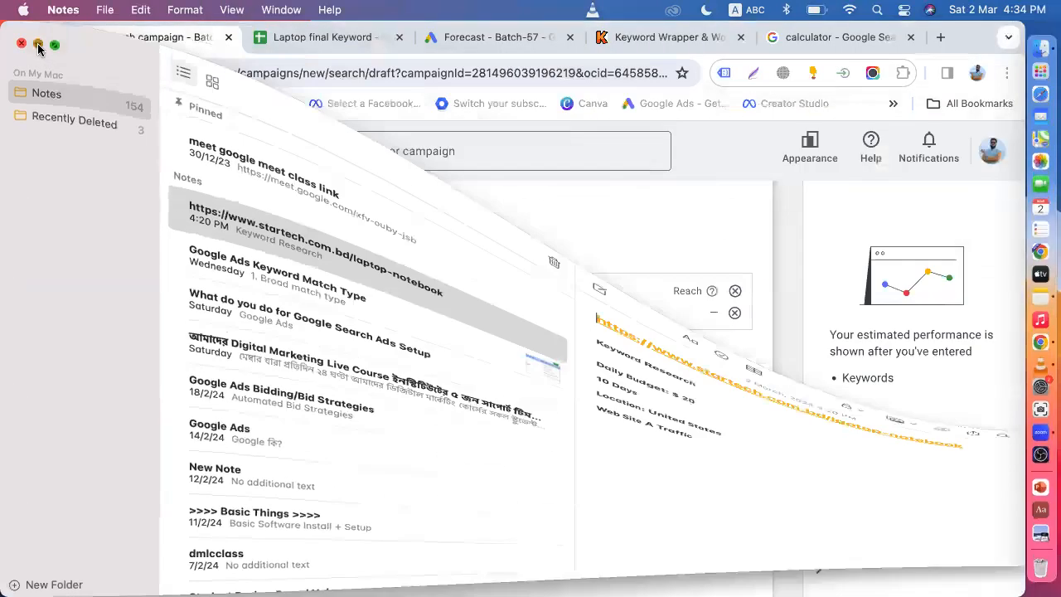
click(734, 292)
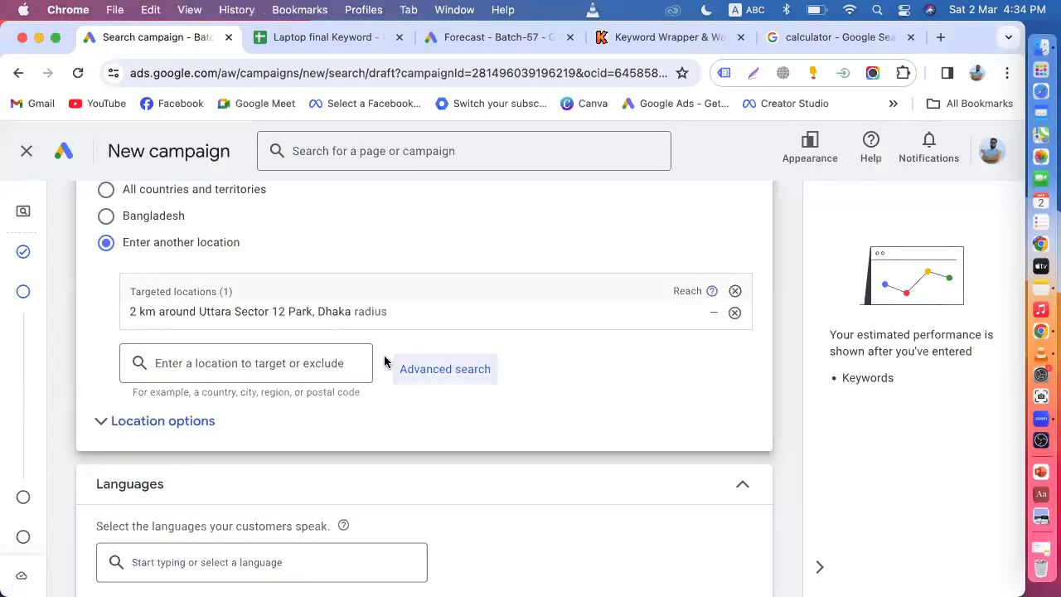
click(735, 292)
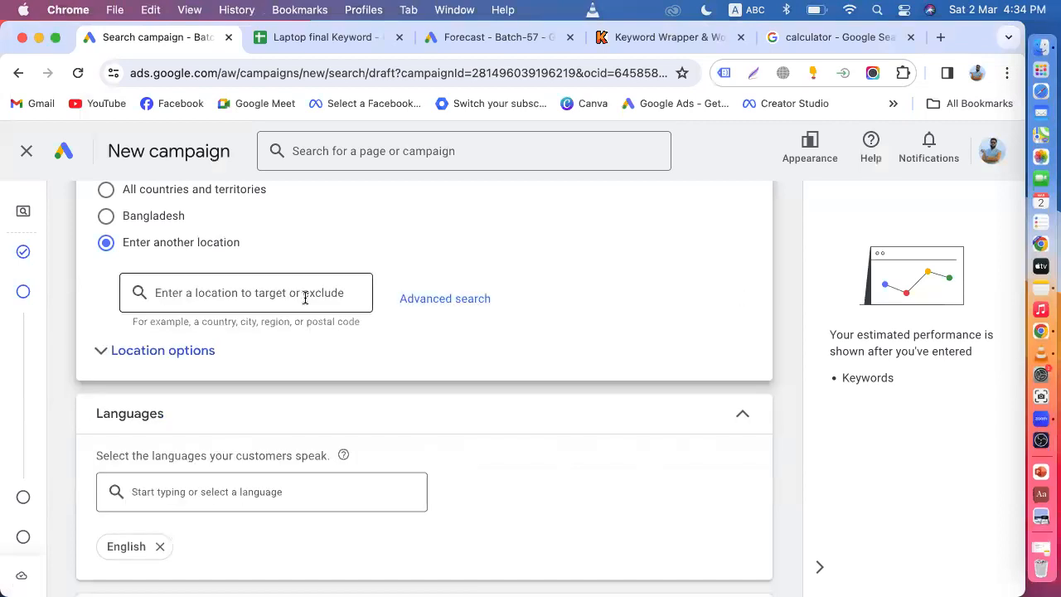
text(unit)
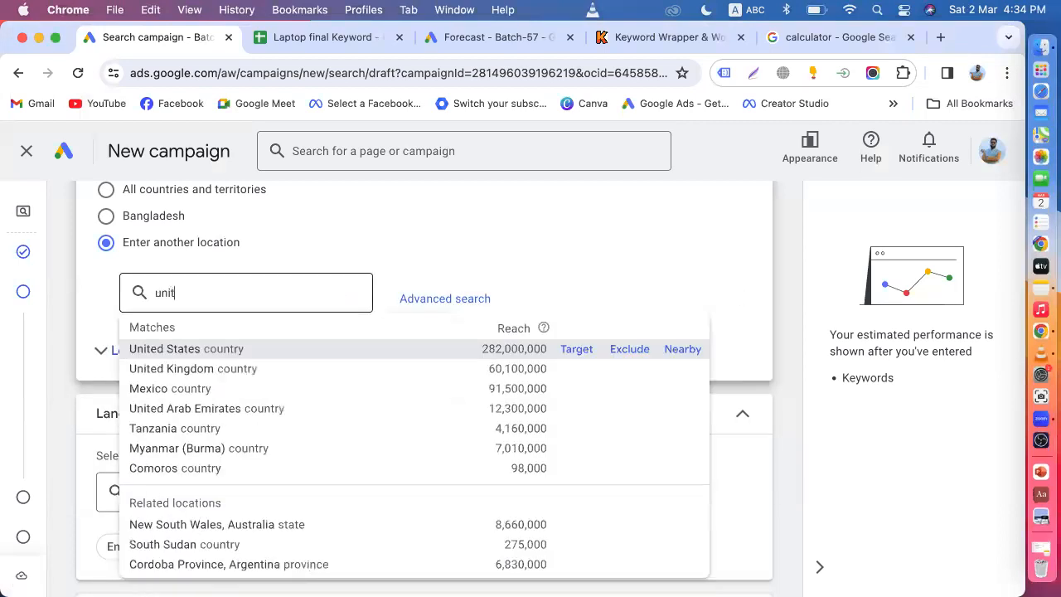
click(576, 348)
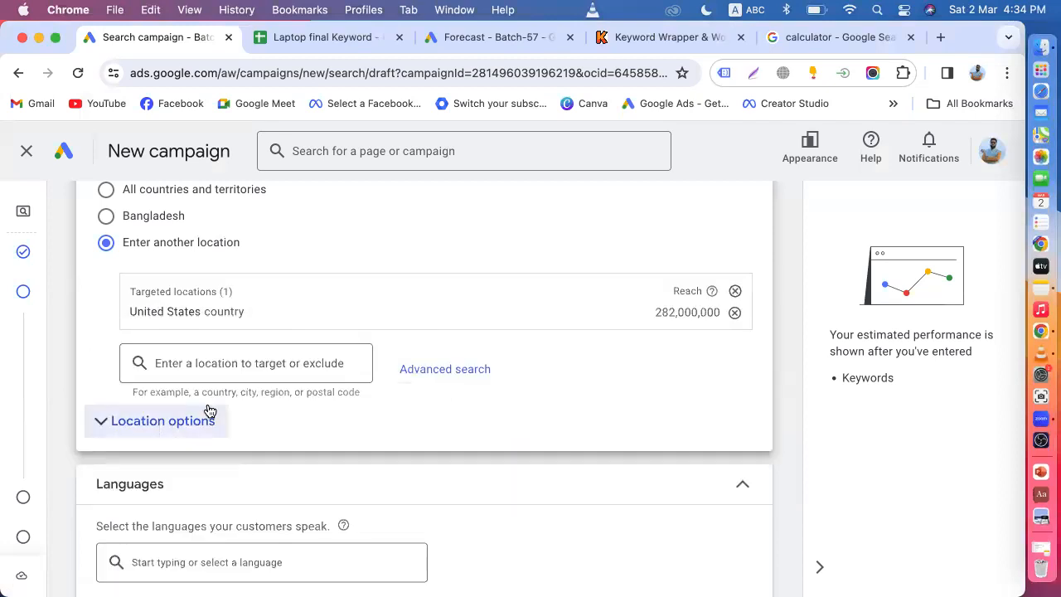
Look through the campaign's language choices and keep English selected
scroll(232, 381, down, 4)
click(156, 386)
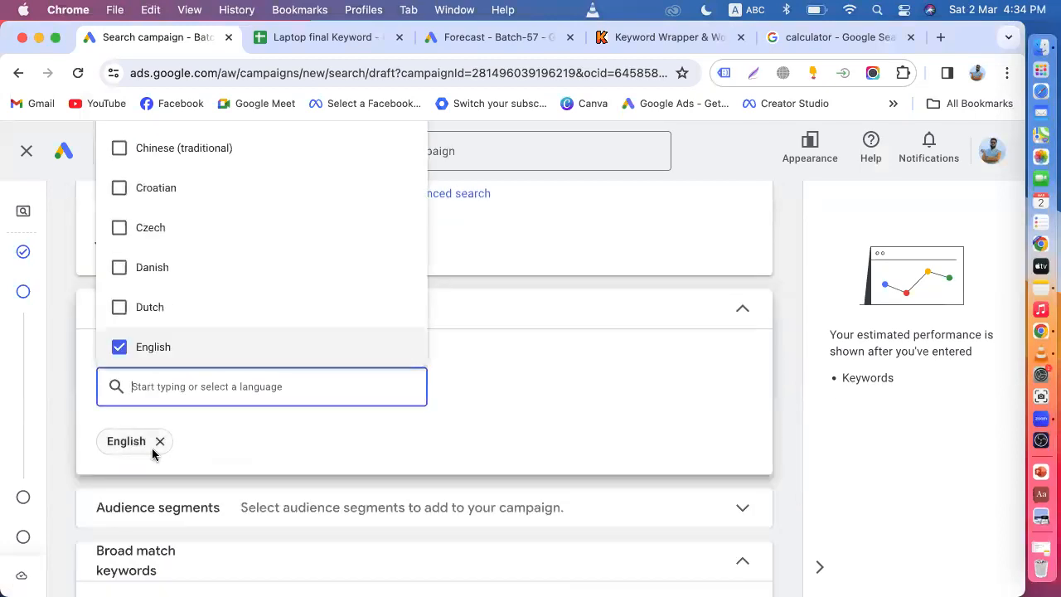
click(83, 424)
scroll(83, 426, down, 5)
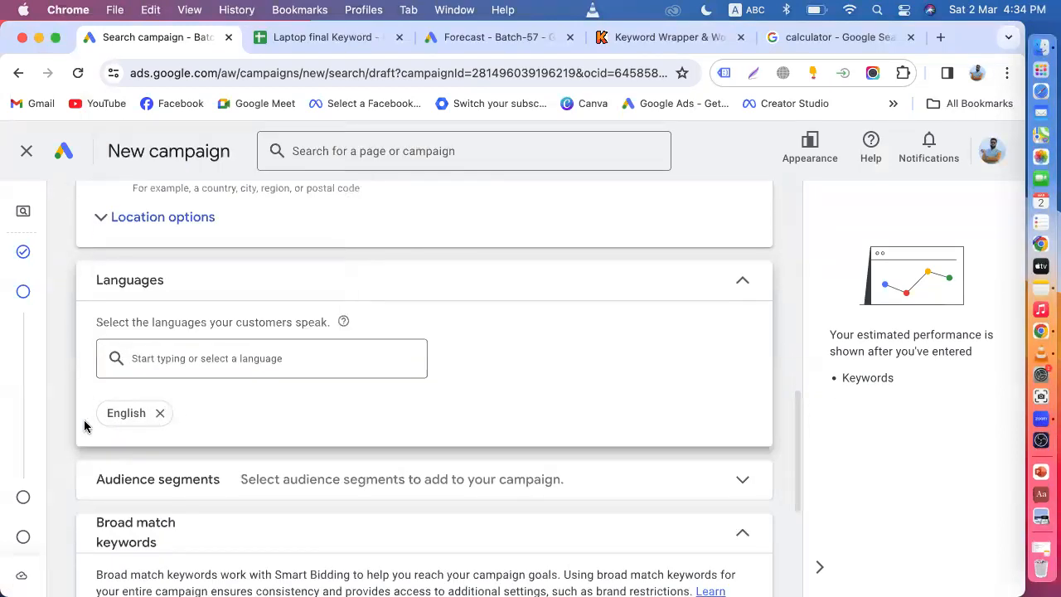
Expand the campaign's additional settings for ad rotation, start and end dates, and ad schedule
click(174, 505)
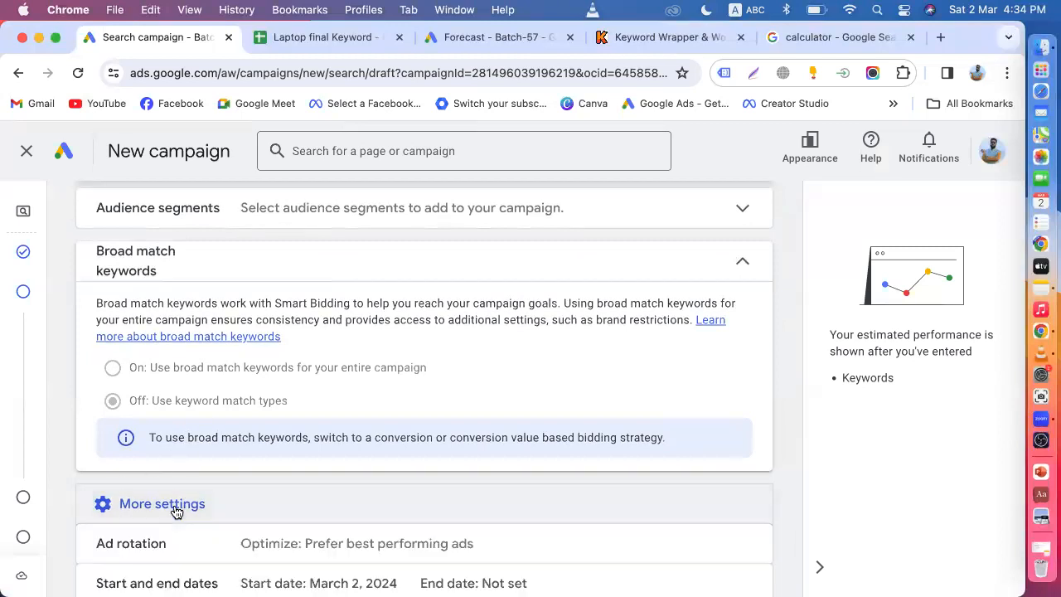
scroll(189, 503, down, 3)
scroll(207, 456, up, 6)
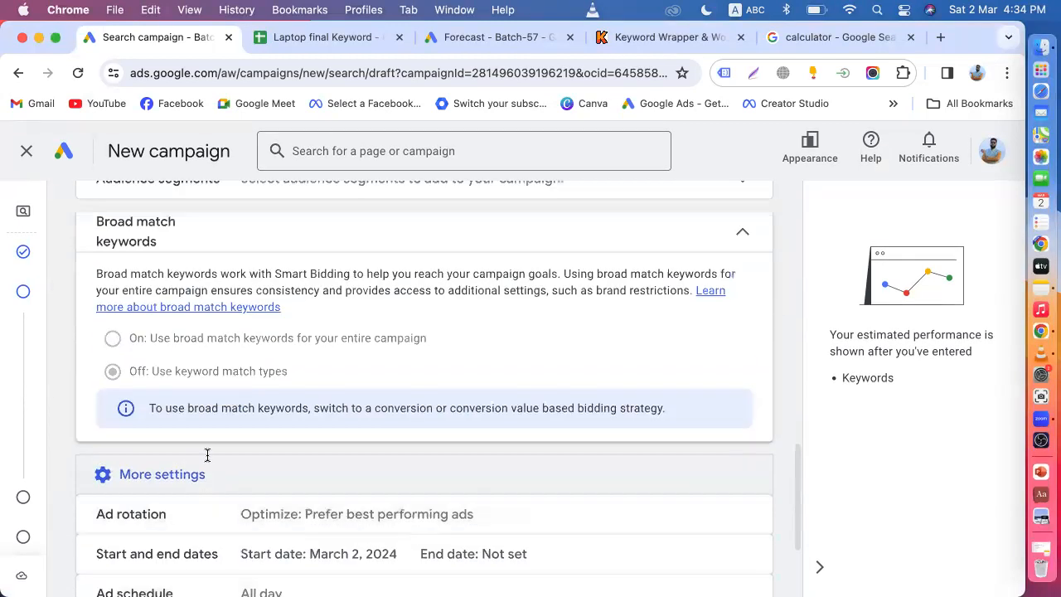
Set the campaign's start date to Mar 3, 2024 and its end date to Mar 13, 2024
scroll(257, 431, down, 7)
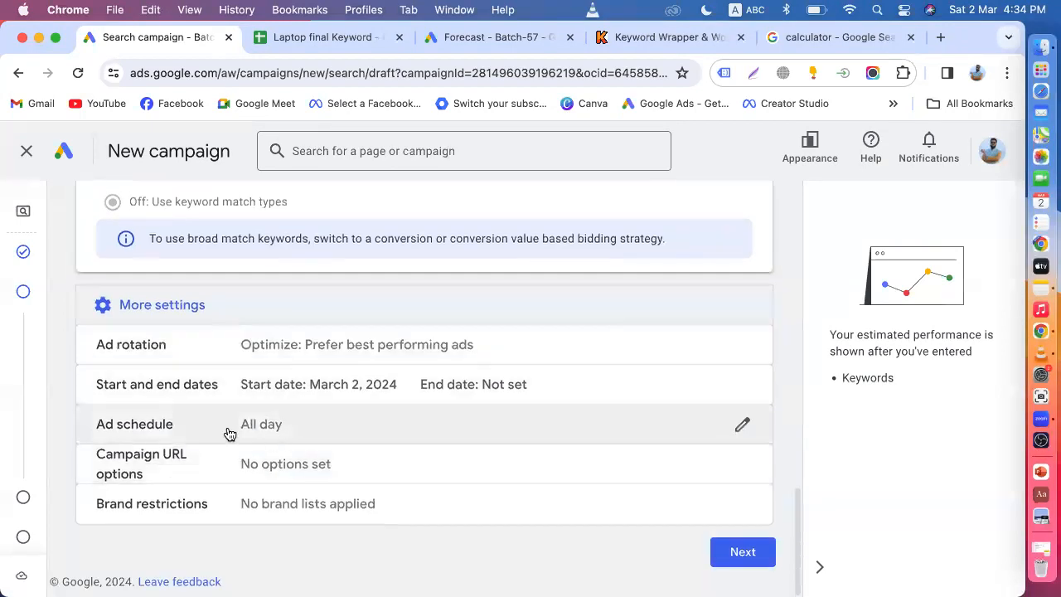
click(320, 395)
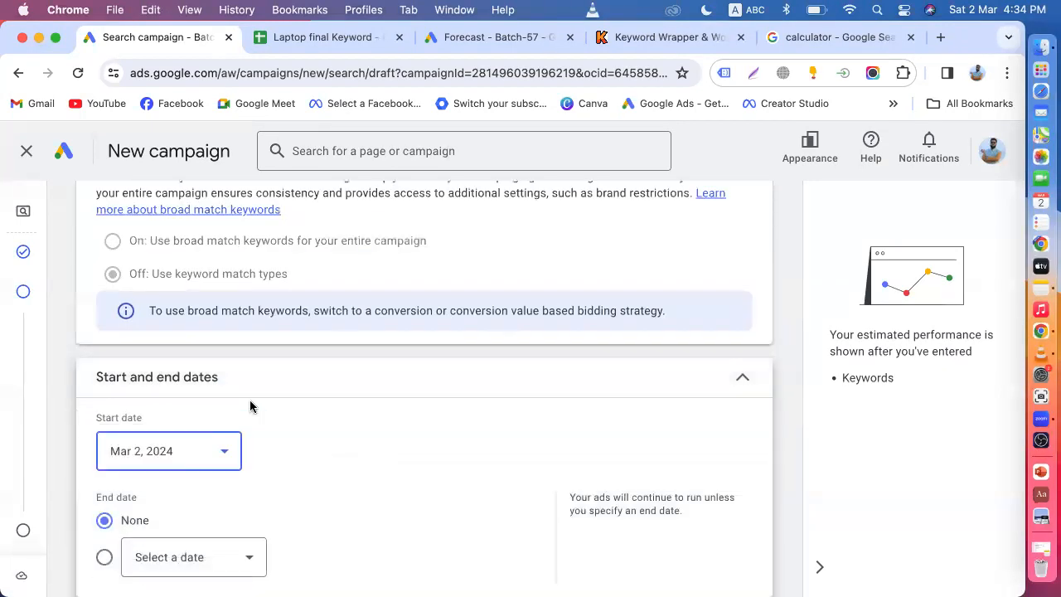
click(202, 445)
click(110, 305)
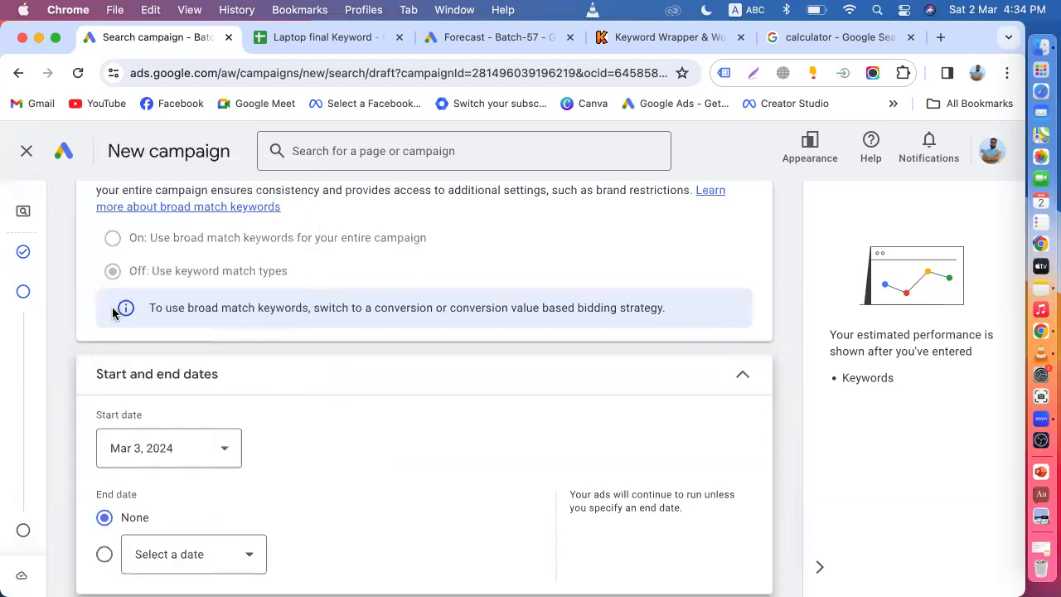
scroll(183, 483, down, 3)
click(178, 455)
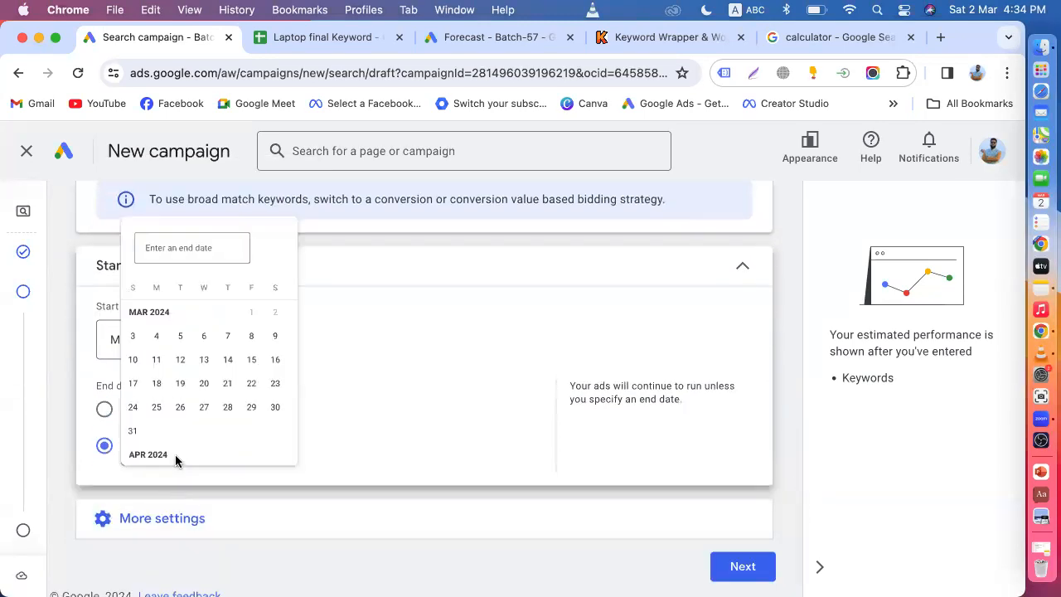
click(226, 334)
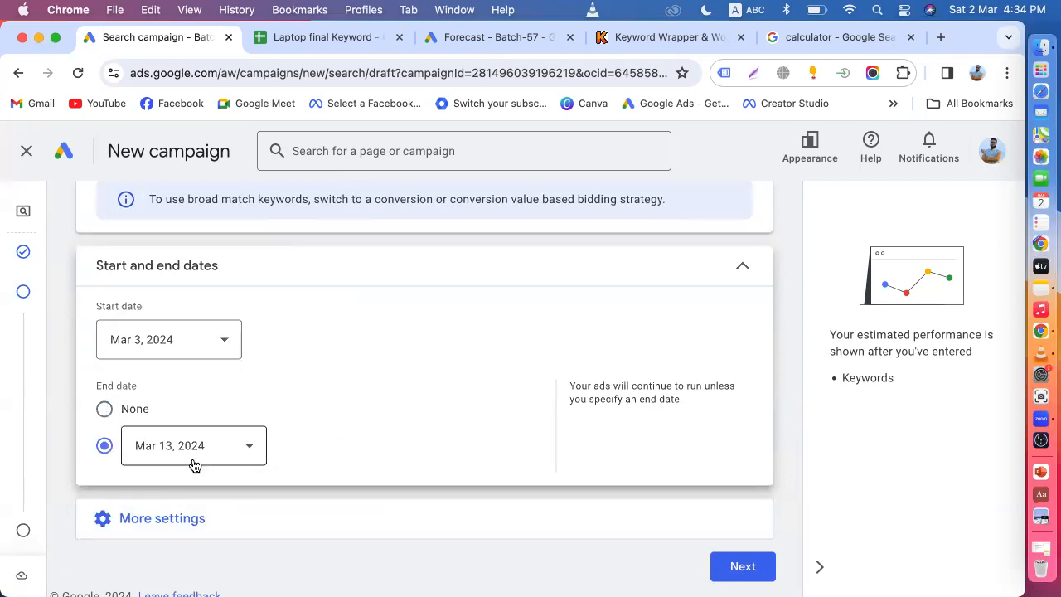
Look back through the campaign settings from the start and end dates up to the targeted locations
scroll(459, 352, down, 1)
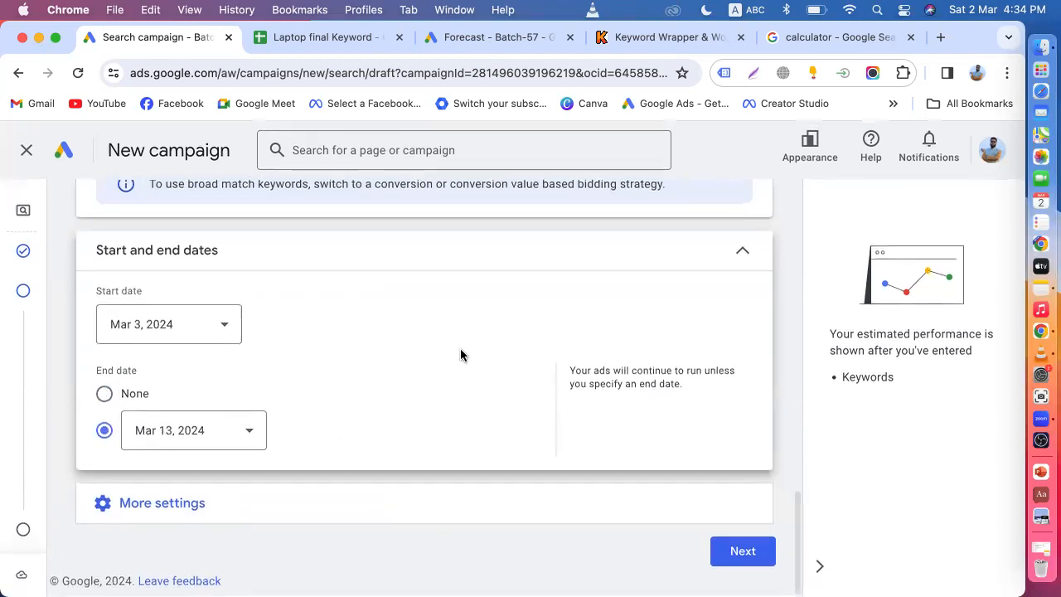
scroll(460, 355, up, 5)
scroll(461, 356, up, 5)
scroll(461, 355, down, 10)
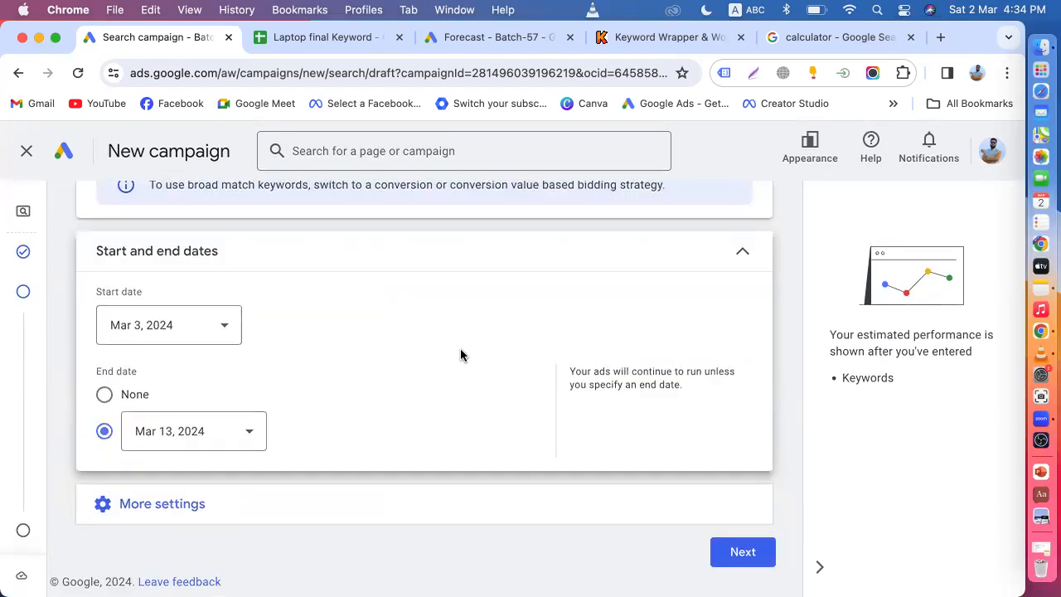
scroll(461, 355, up, 2)
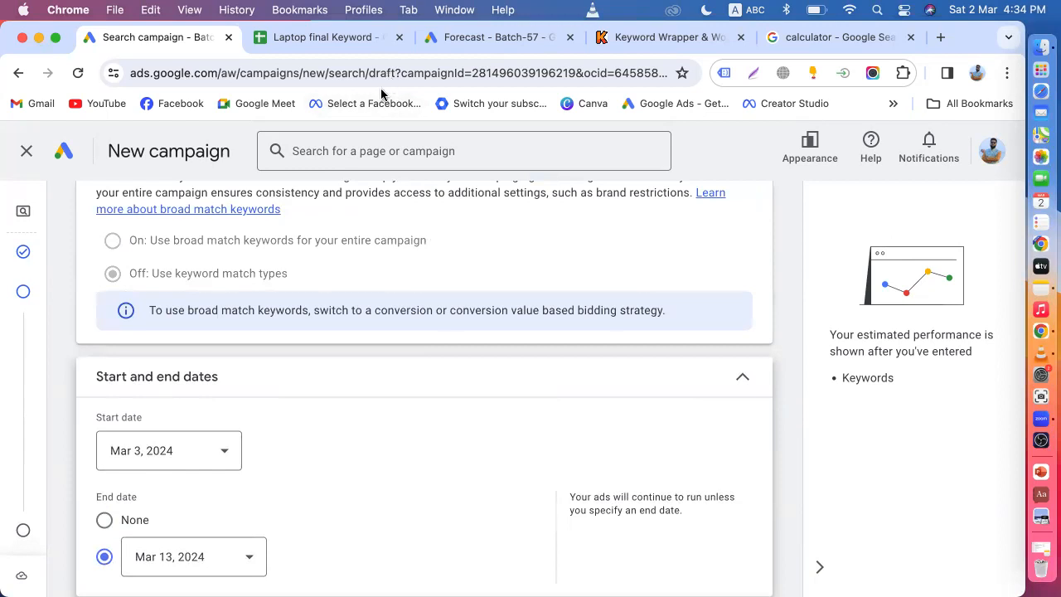
scroll(517, 433, up, 5)
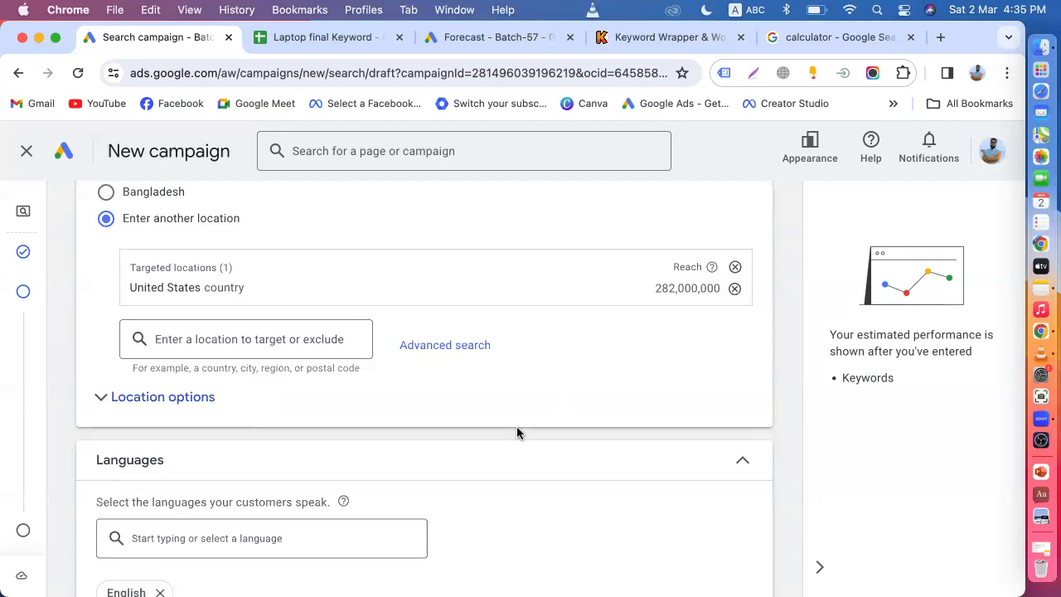
scroll(517, 426, up, 3)
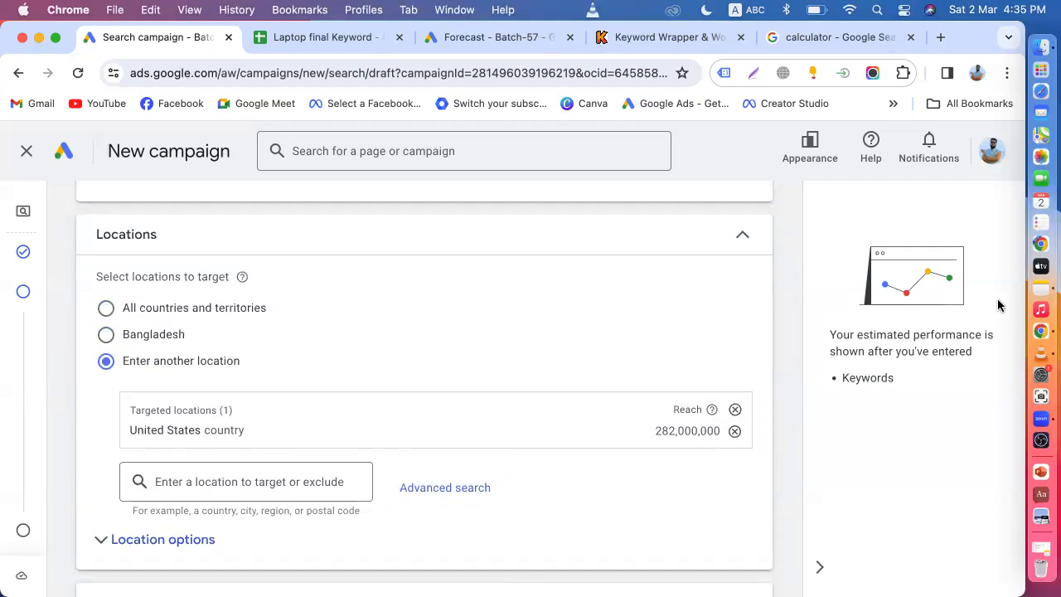
Switch to Notes, open "What do you do for Google Search Ads Setup" and review the location, ad group and ad copy items
click(1038, 288)
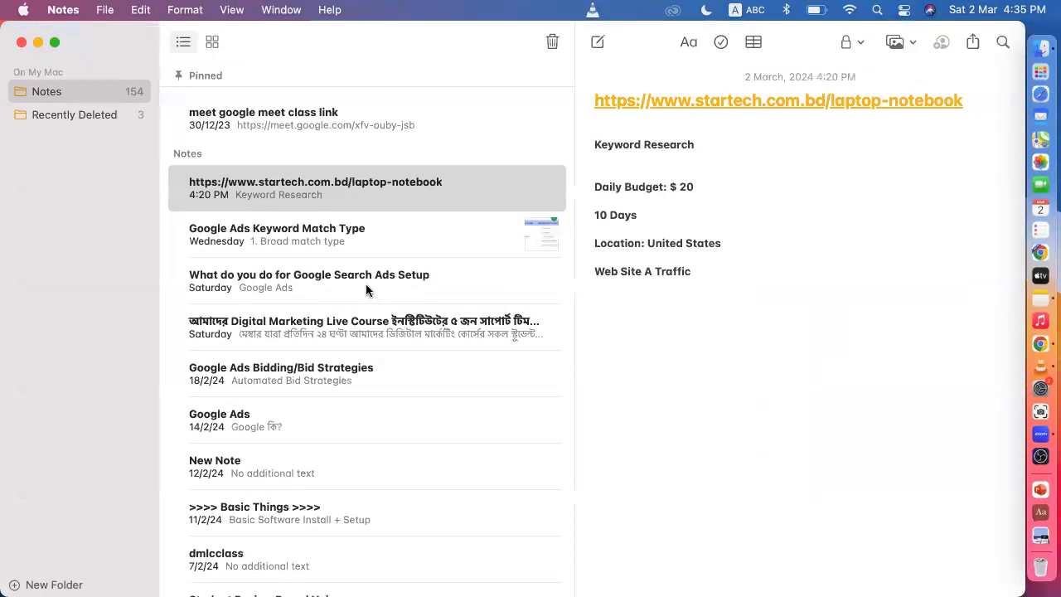
click(314, 288)
scroll(669, 439, down, 2)
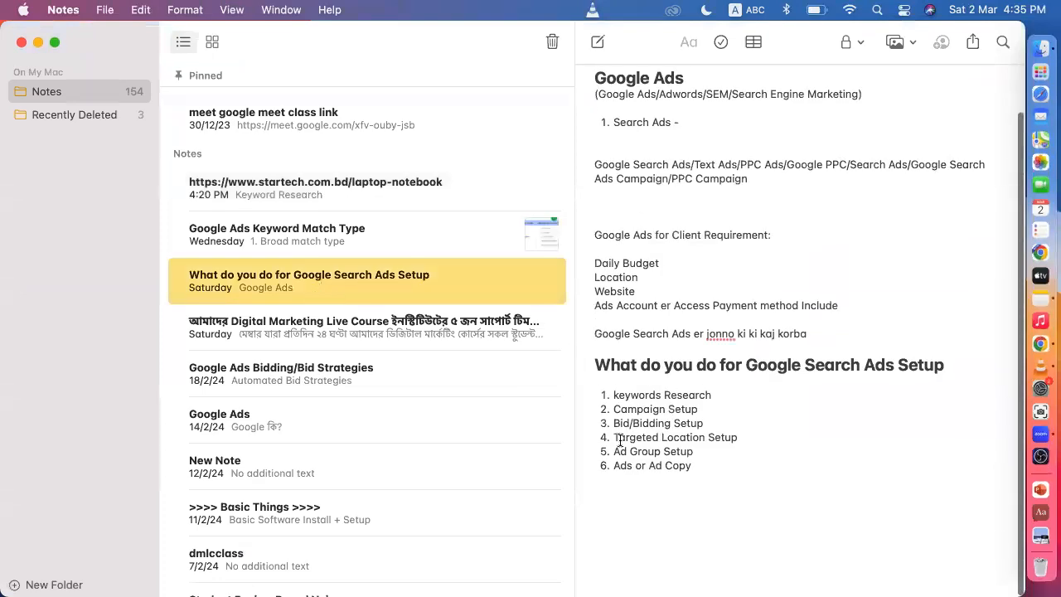
drag(612, 438, 757, 438)
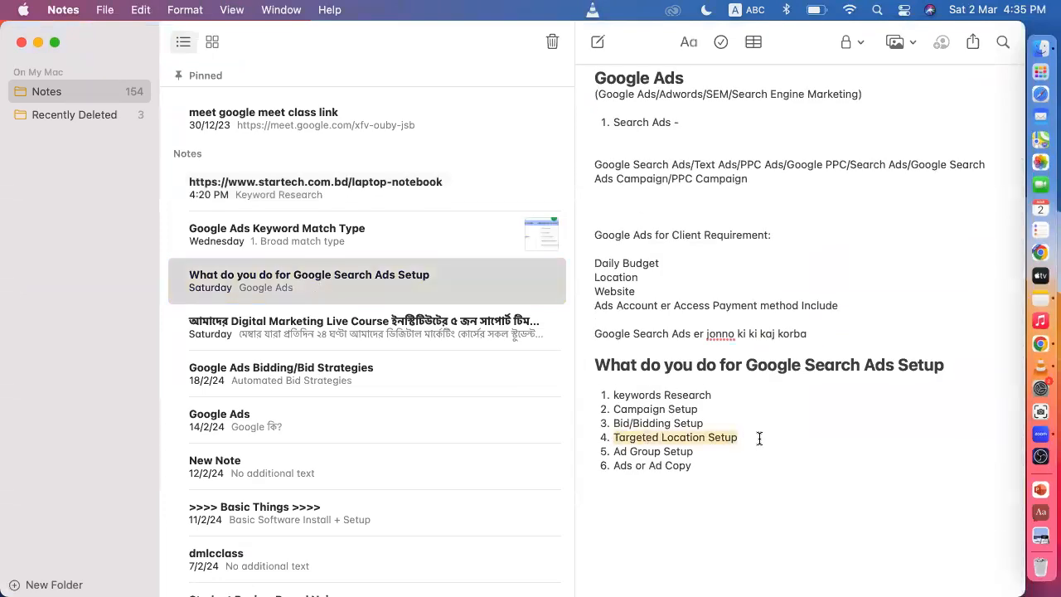
drag(614, 449, 694, 466)
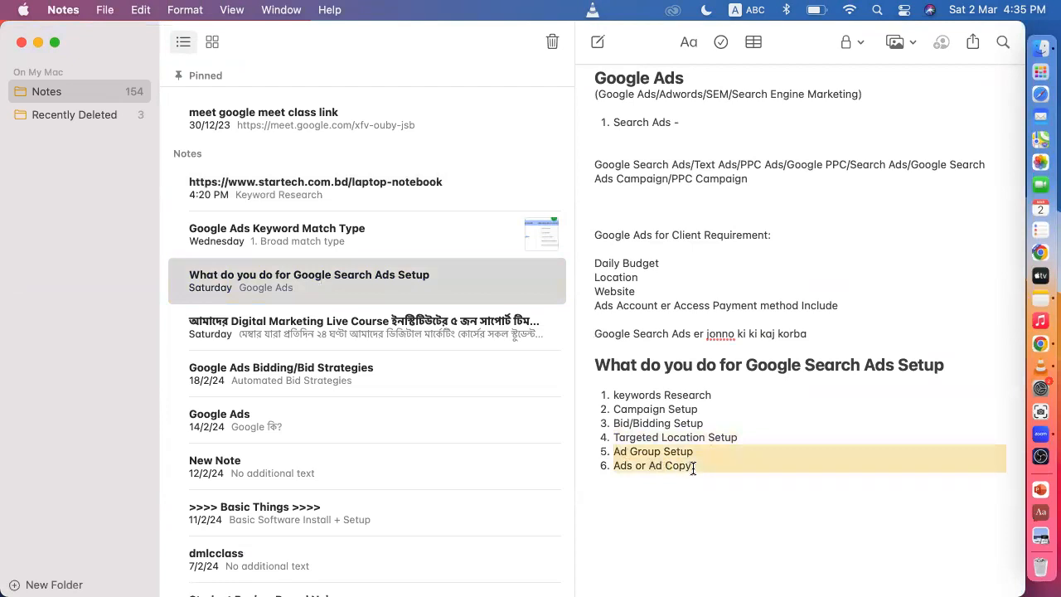
Add "Budget Setup" and "Published" as items 7 and 8 of the setup list, and close the Notes window
click(694, 468)
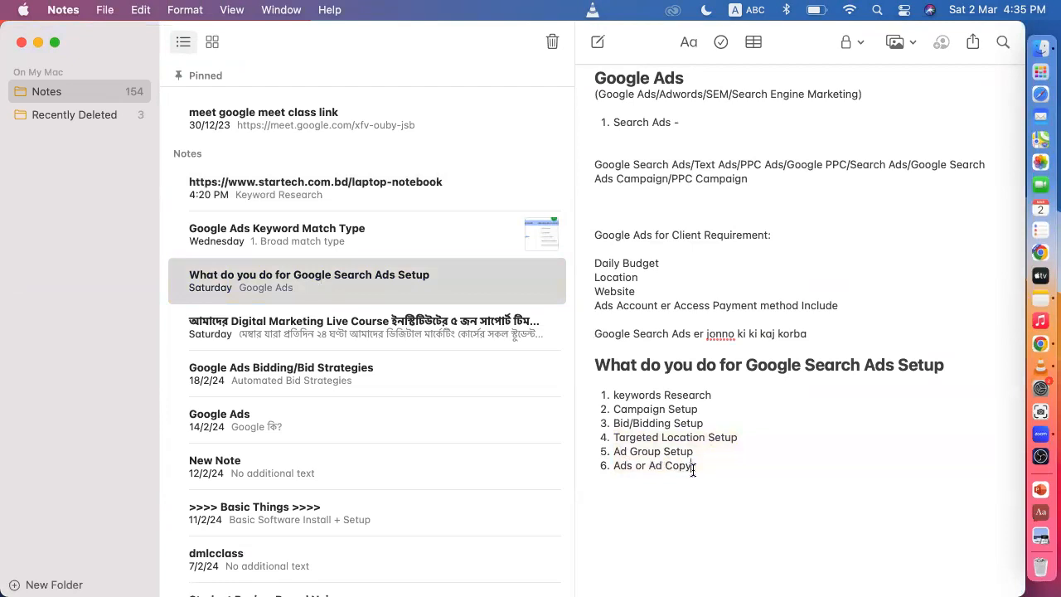
key(Return)
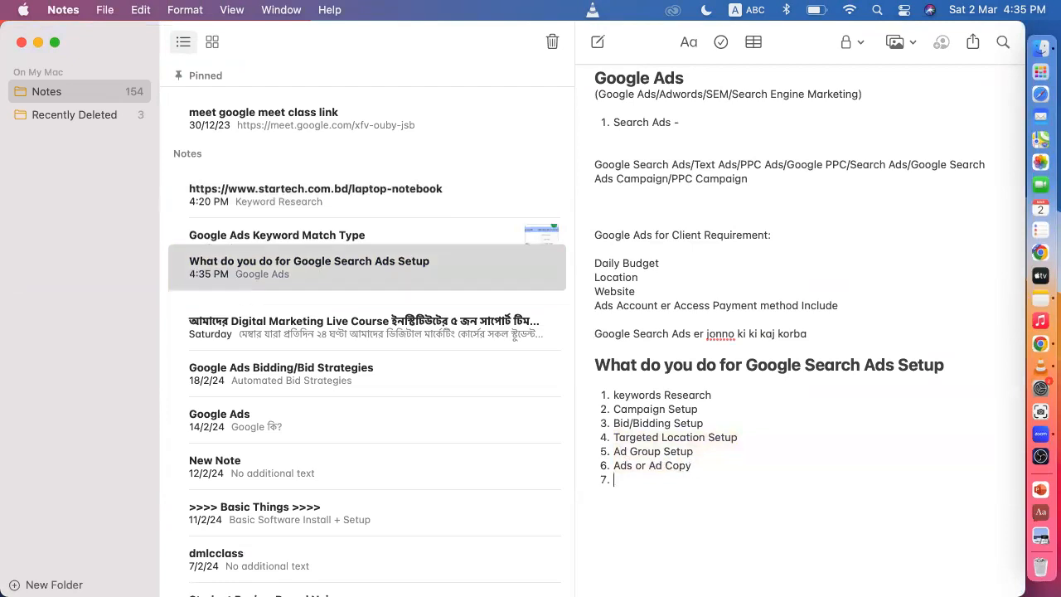
text(7. Biudge)
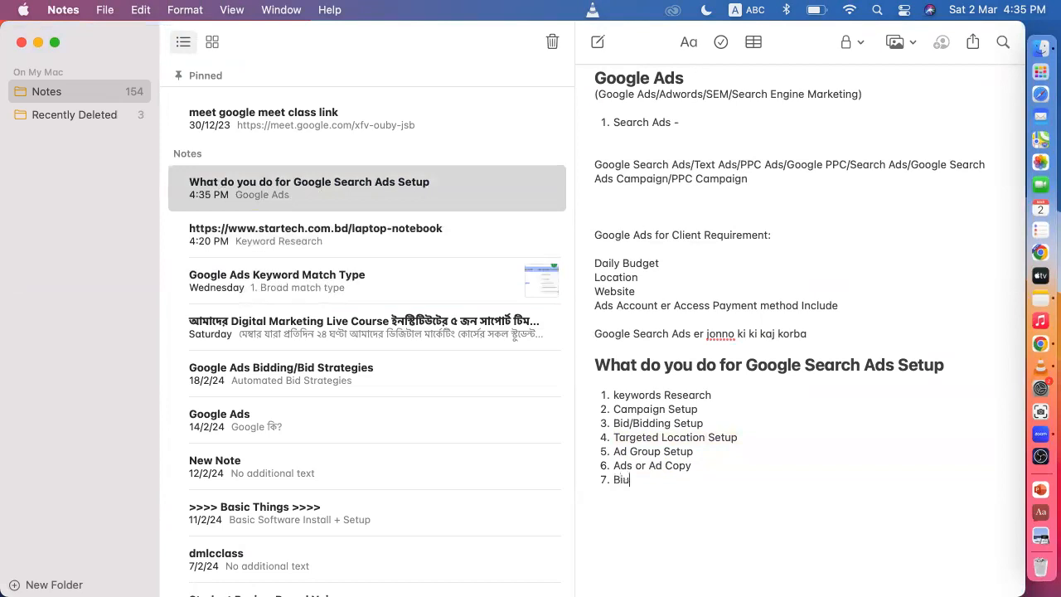
key(BackSpace)
key(BackSpace)
key(BackSpace)
key(BackSpace)
key(BackSpace)
key(BackSpace)
text(udget)
text( Setup 8. )
text(Published)
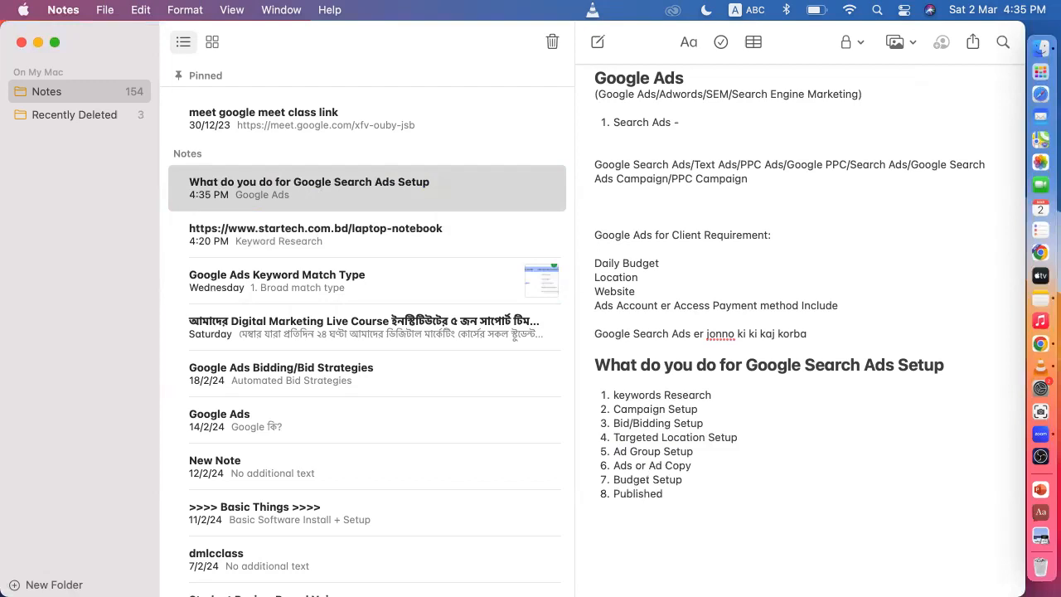
click(21, 43)
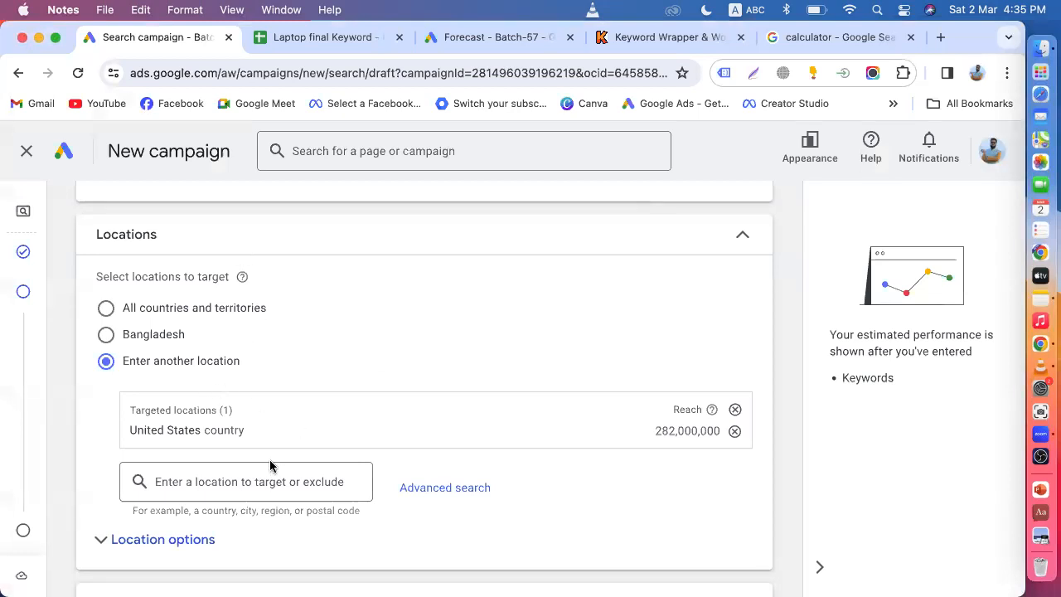
Review the campaign settings from networks to dates, and expand the additional settings for ad rotation and ad schedule
scroll(270, 466, down, 10)
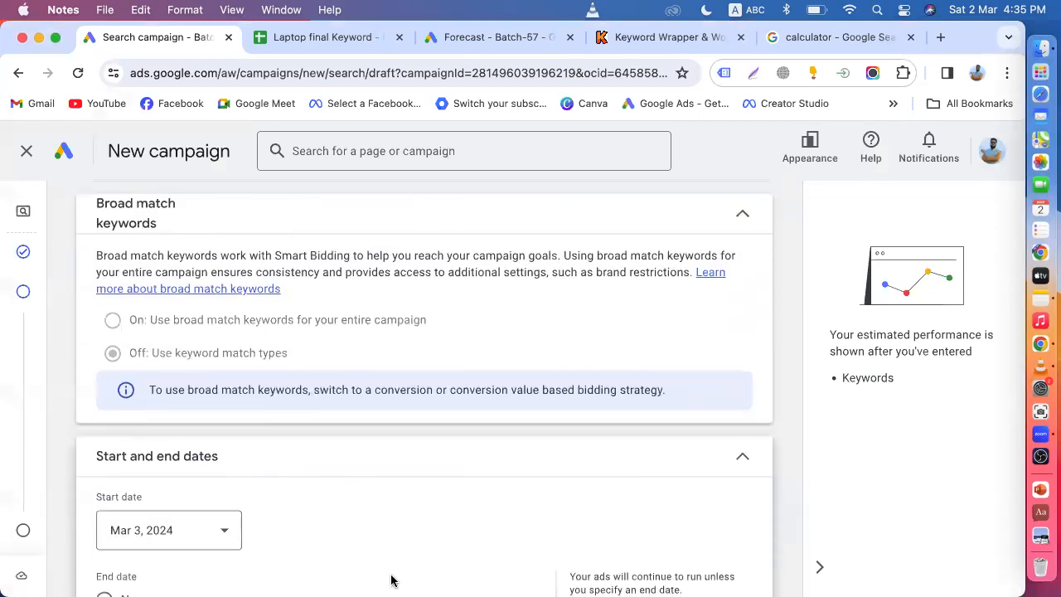
scroll(296, 483, up, 10)
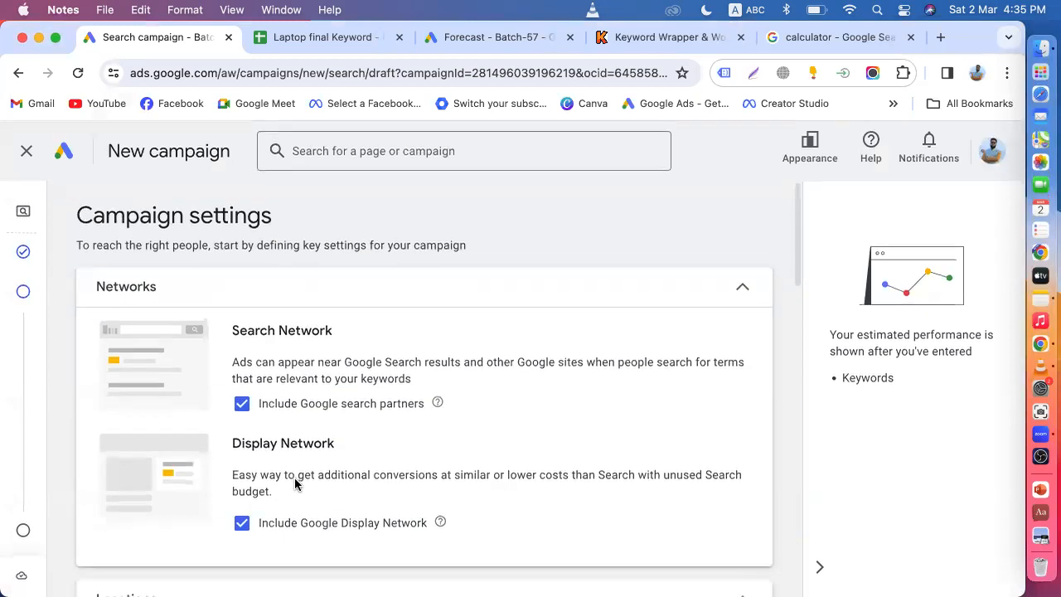
scroll(296, 484, down, 15)
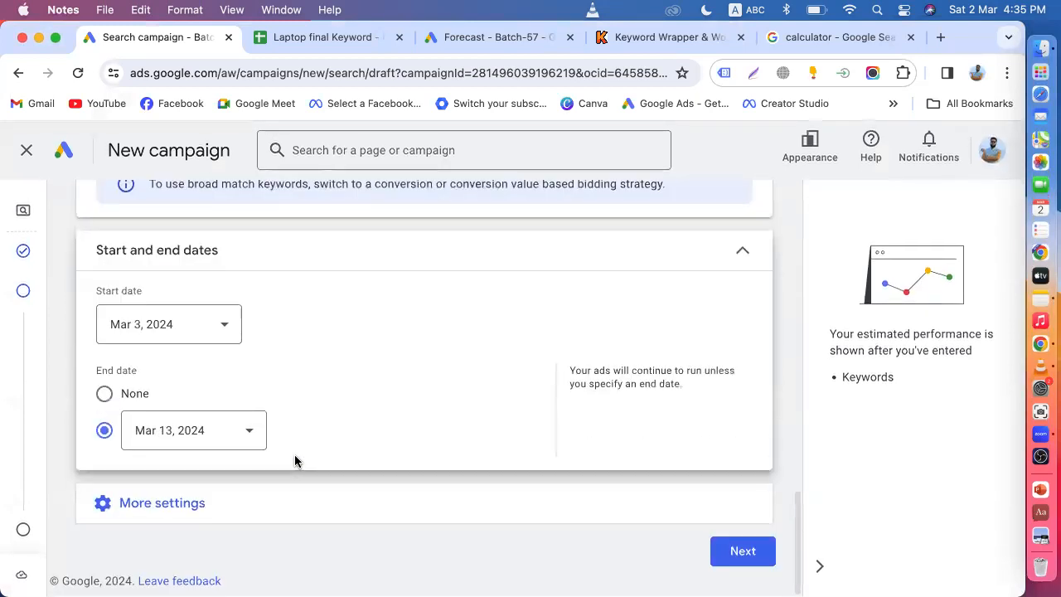
click(197, 507)
click(186, 512)
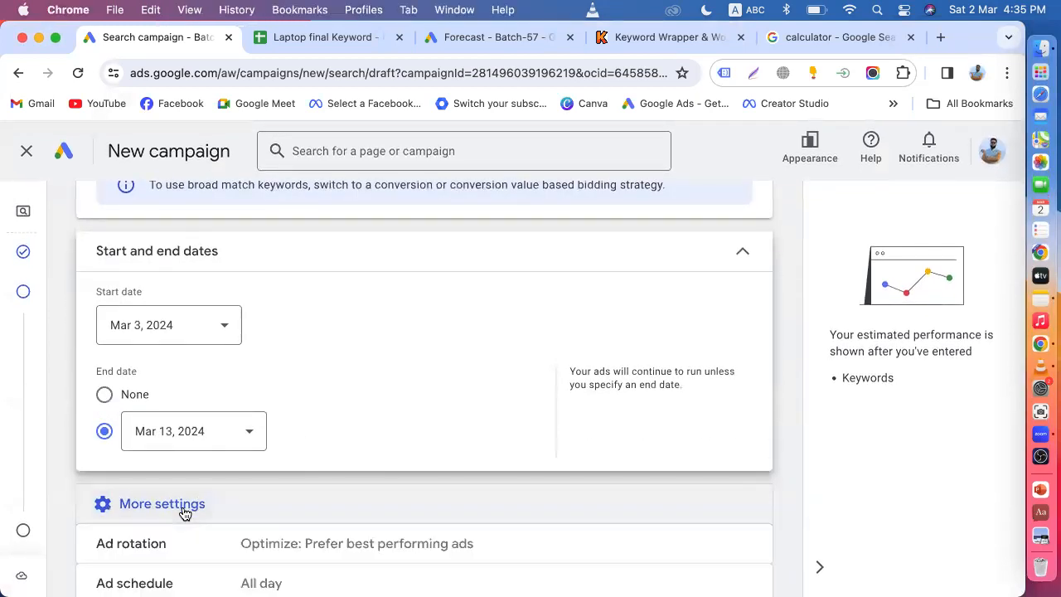
scroll(293, 510, down, 3)
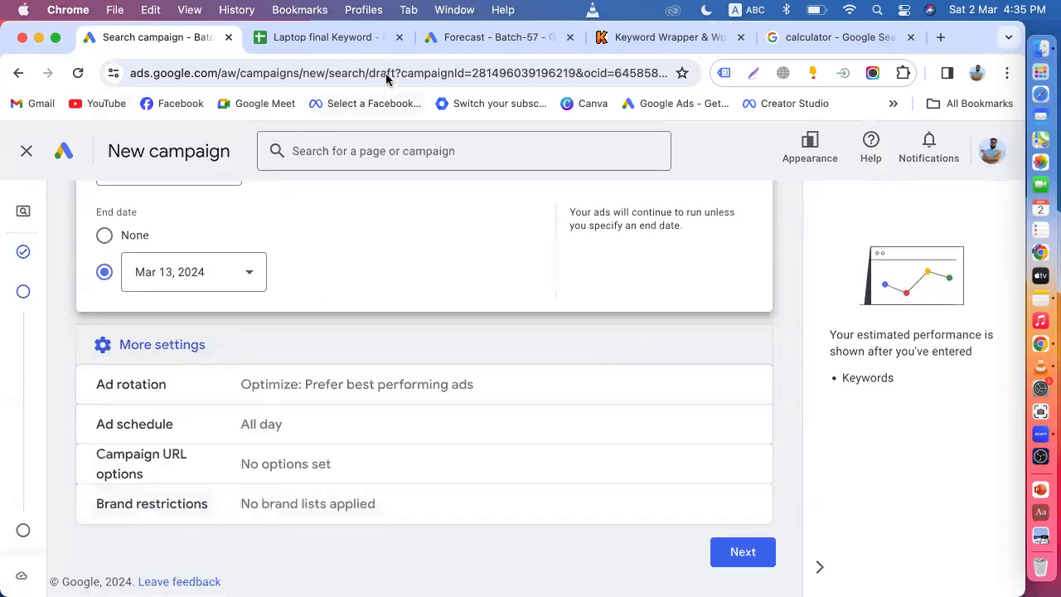